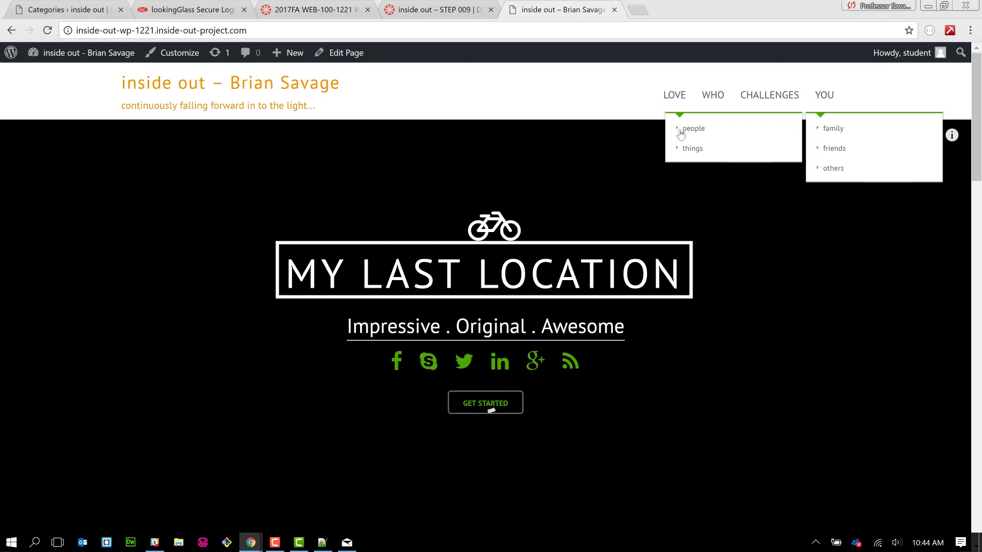
- Open the love › people › family page, then return to the admin Dashboard via the site name
mouse_move(798, 148)
mouse_move(778, 129)
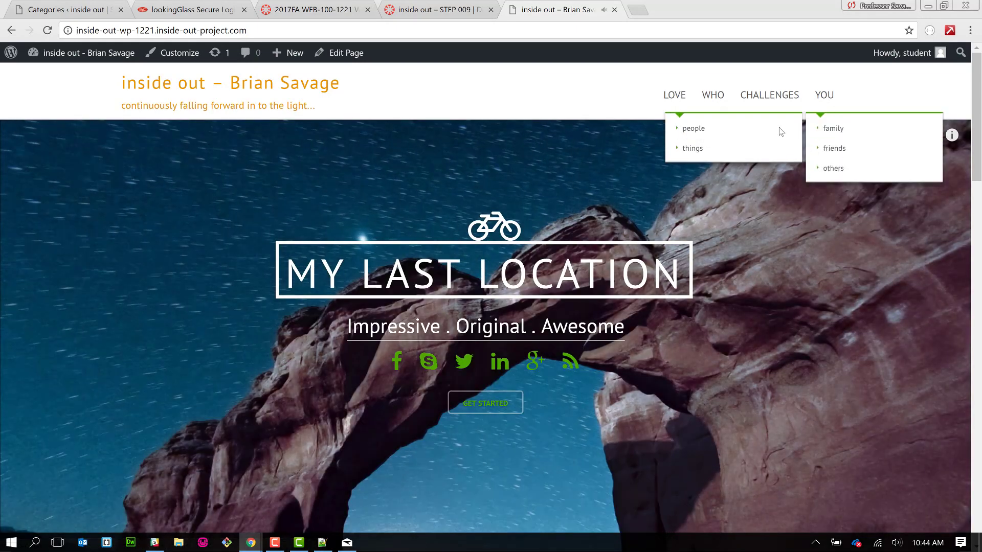
left_click(833, 134)
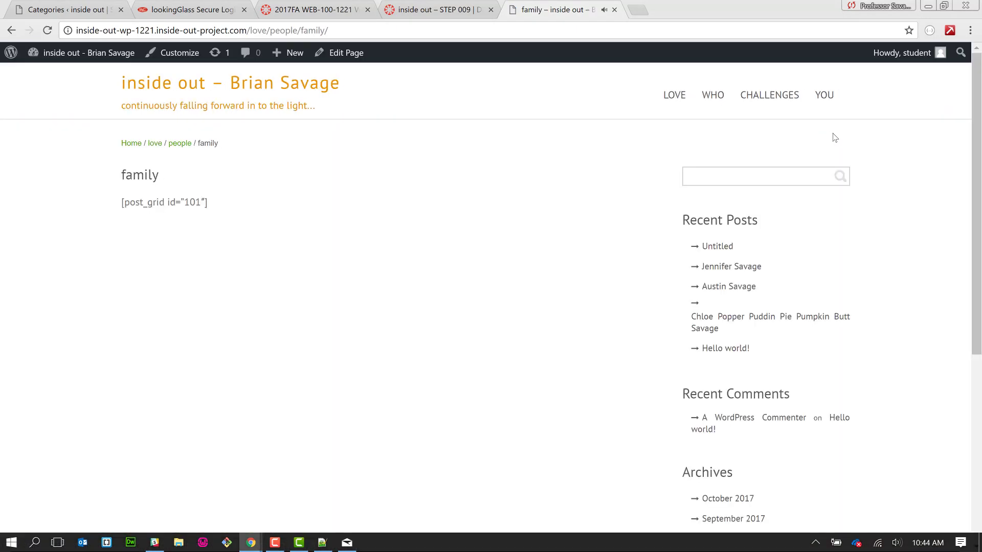
left_click(88, 53)
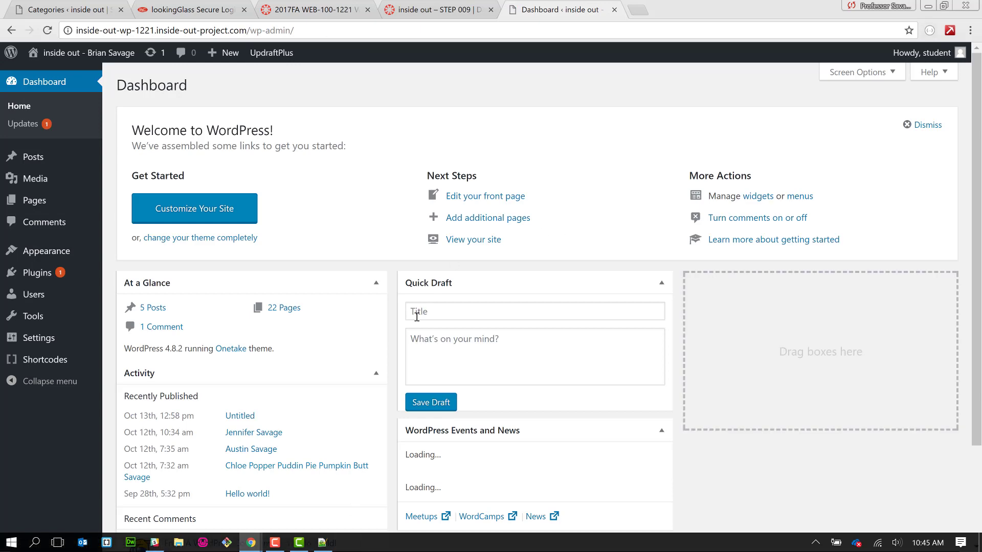
left_click(323, 543)
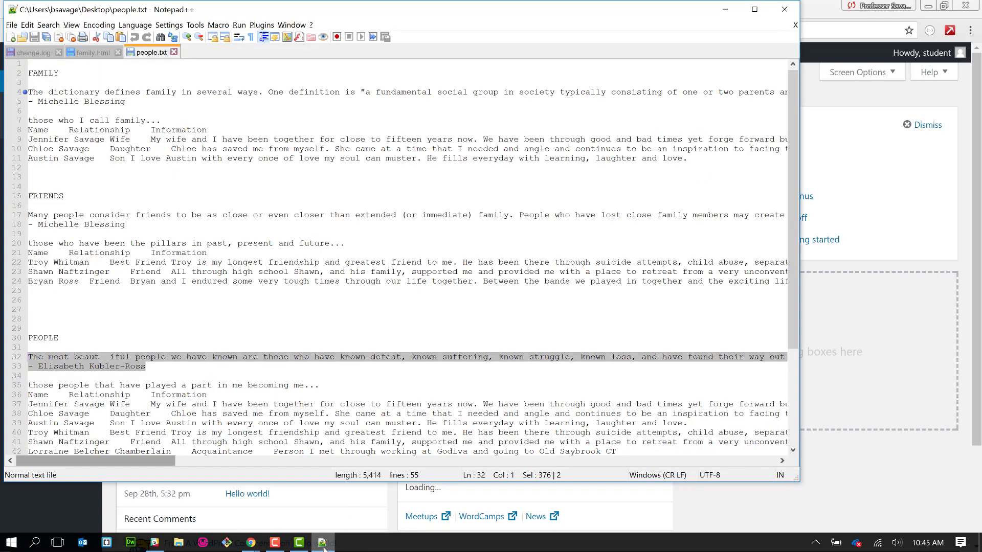
left_click(280, 244)
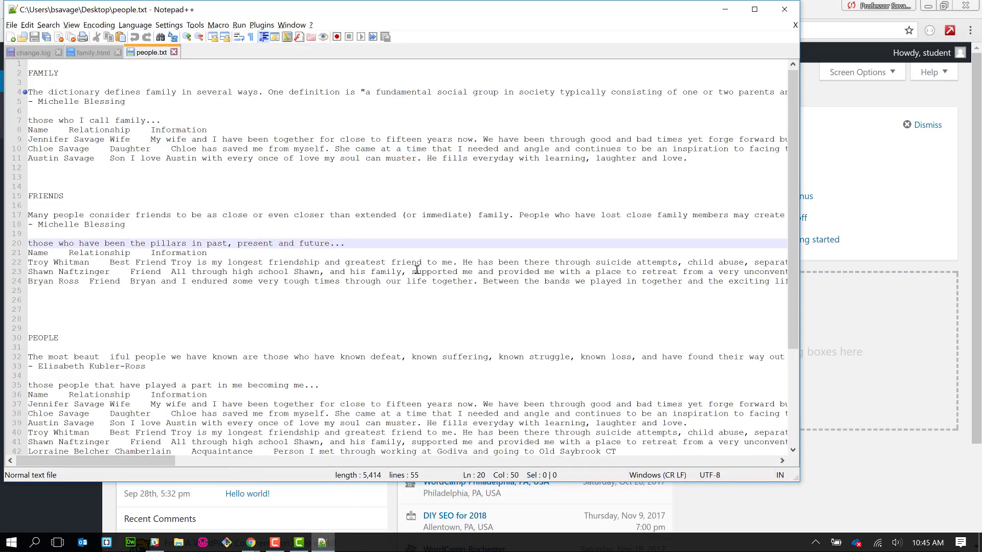
left_click_drag(796, 479, 810, 516)
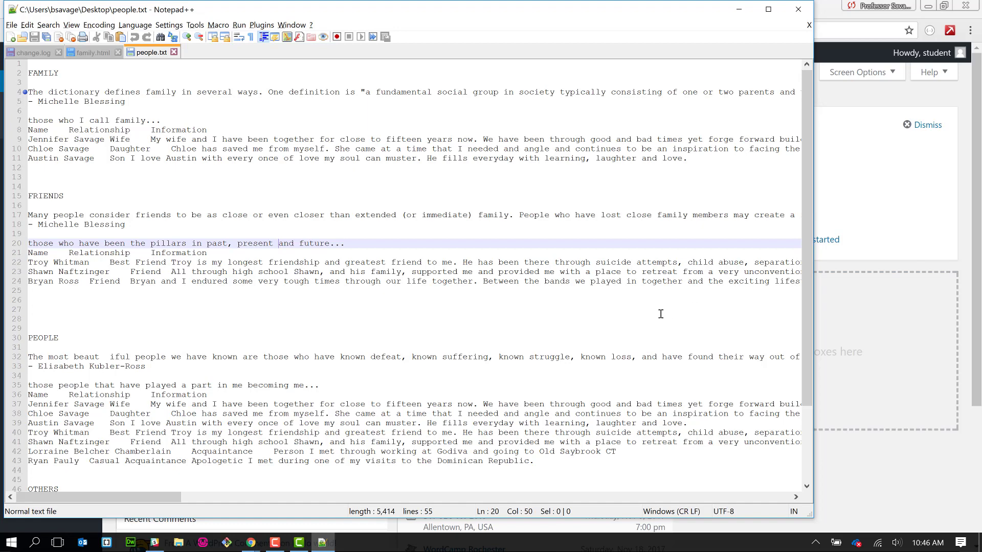
left_click(484, 319)
scroll(484, 319, "down", 2)
scroll(484, 318, "down", 1)
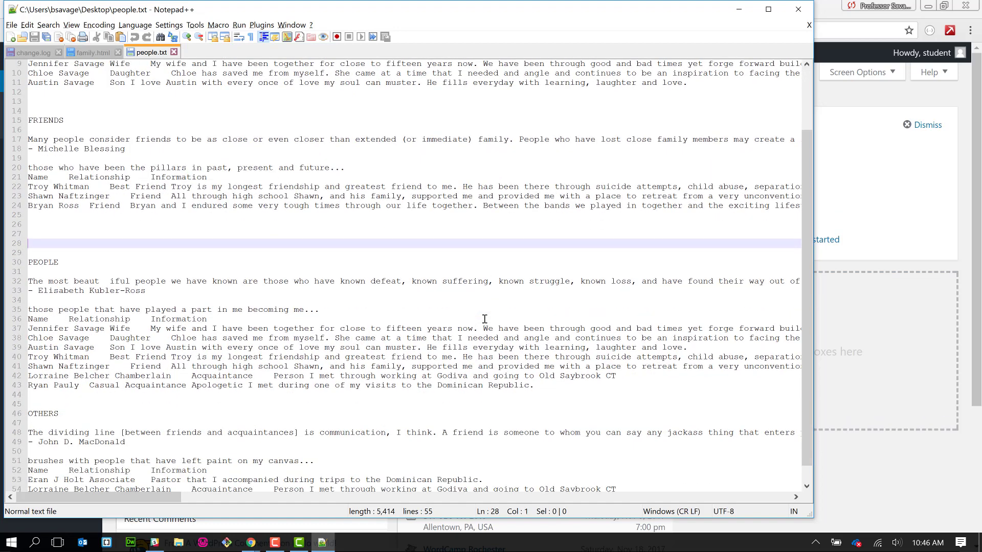
scroll(485, 319, "up", 1)
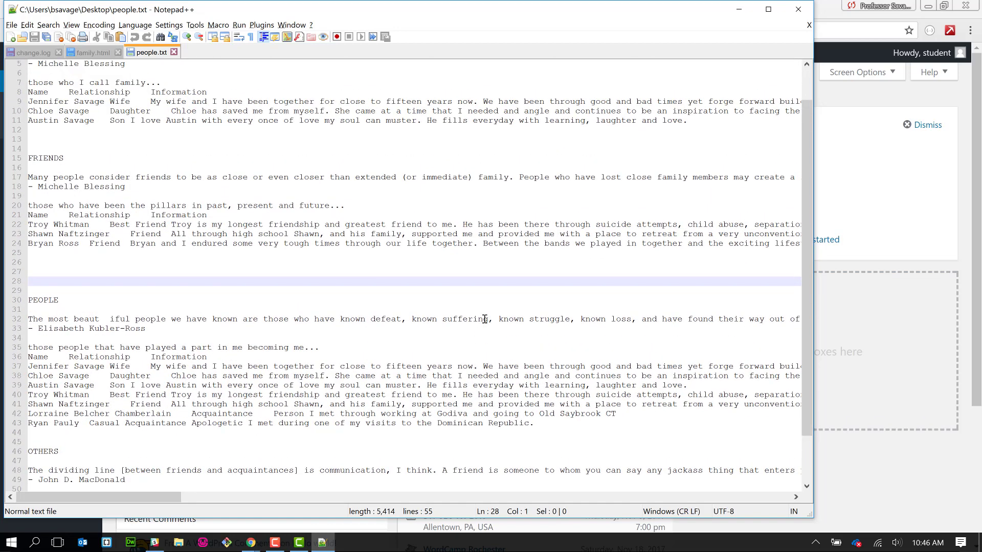
scroll(518, 147, "right", 10)
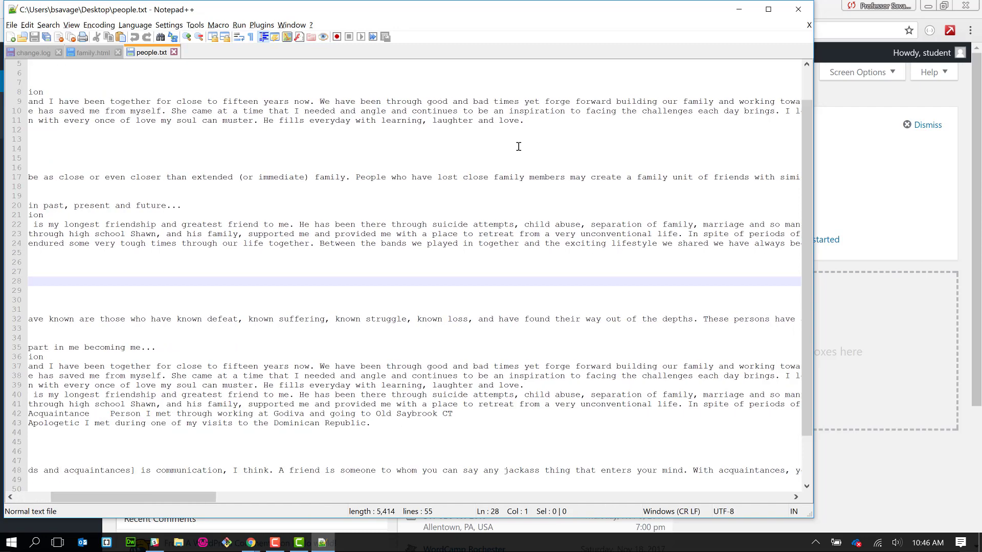
scroll(518, 147, "left", 10)
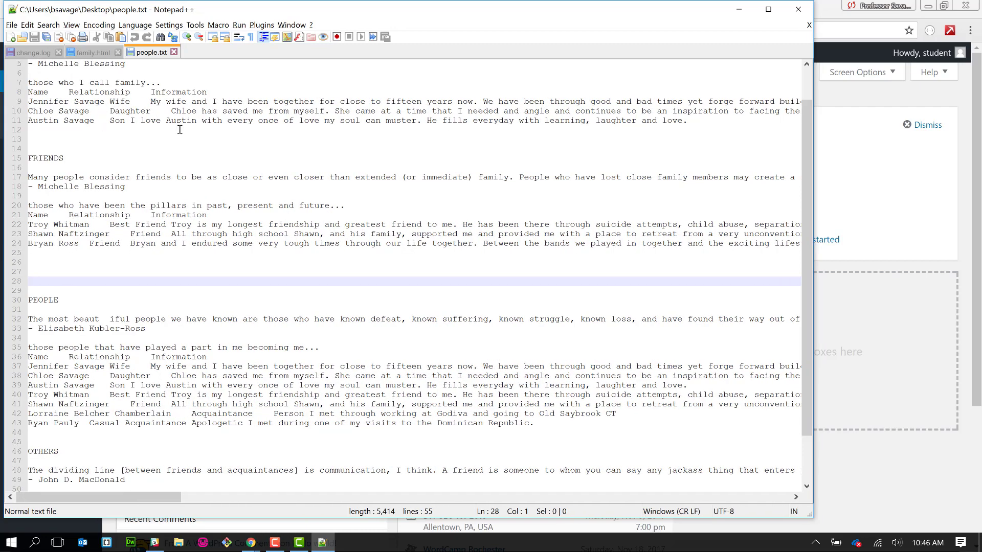
scroll(179, 138, "up", 2)
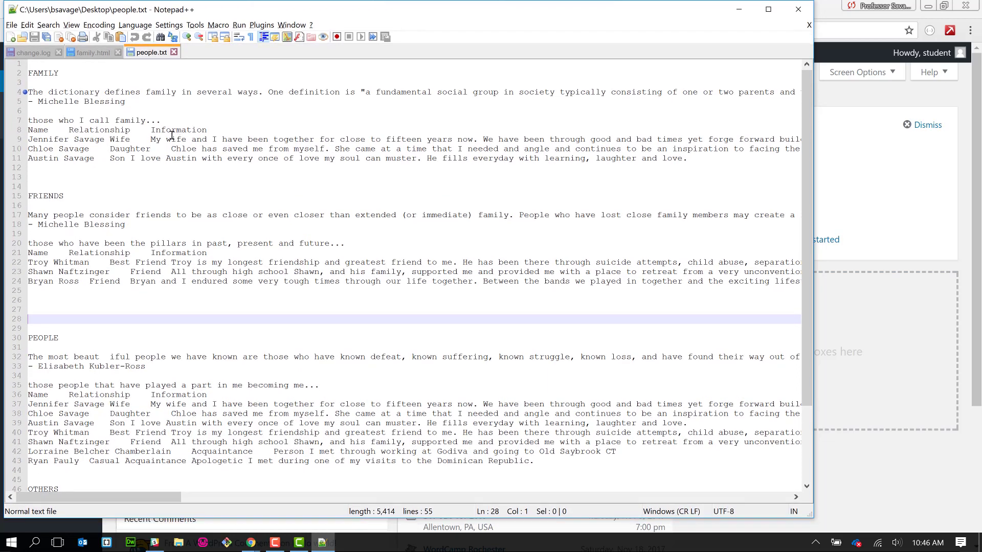
left_click(53, 76)
left_click(62, 91)
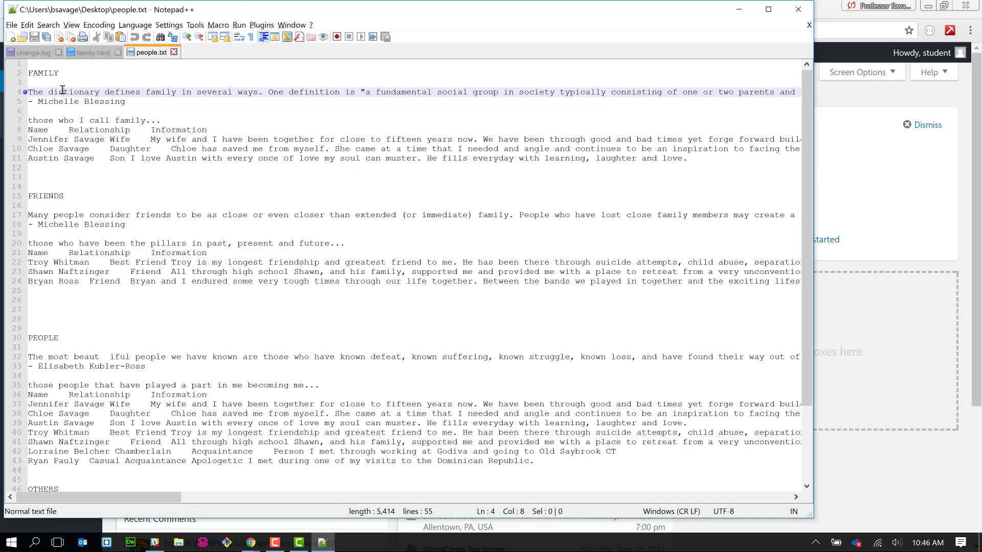
scroll(63, 90, "down", 4)
key("alt+Tab")
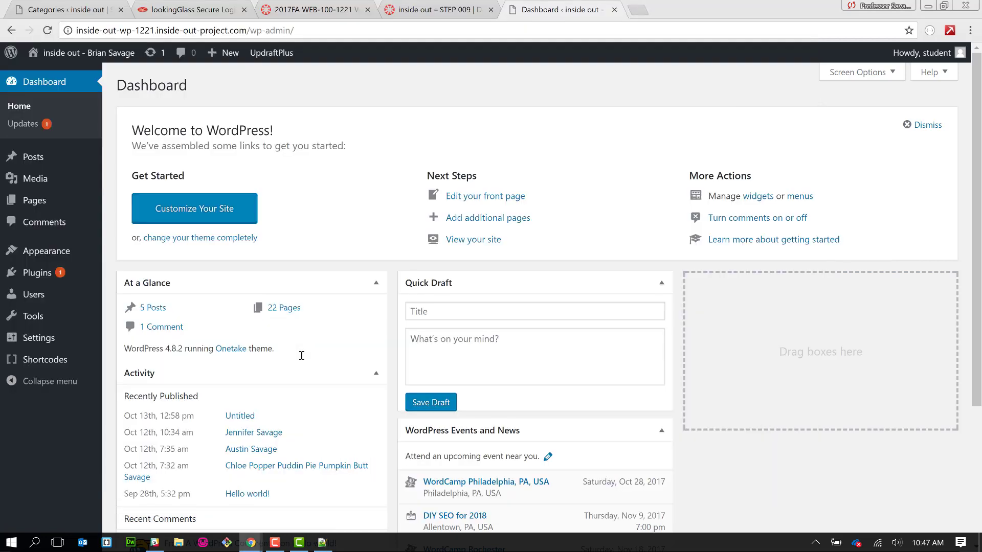
- Search Add New plugins for 'shortcode', then install and activate Shortcodes Ultimate
mouse_move(66, 276)
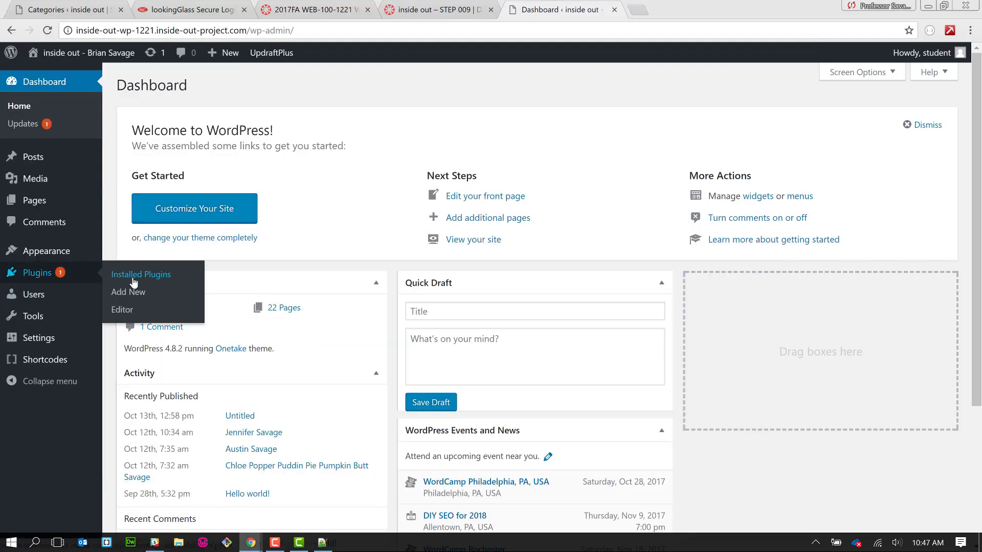
left_click(133, 279)
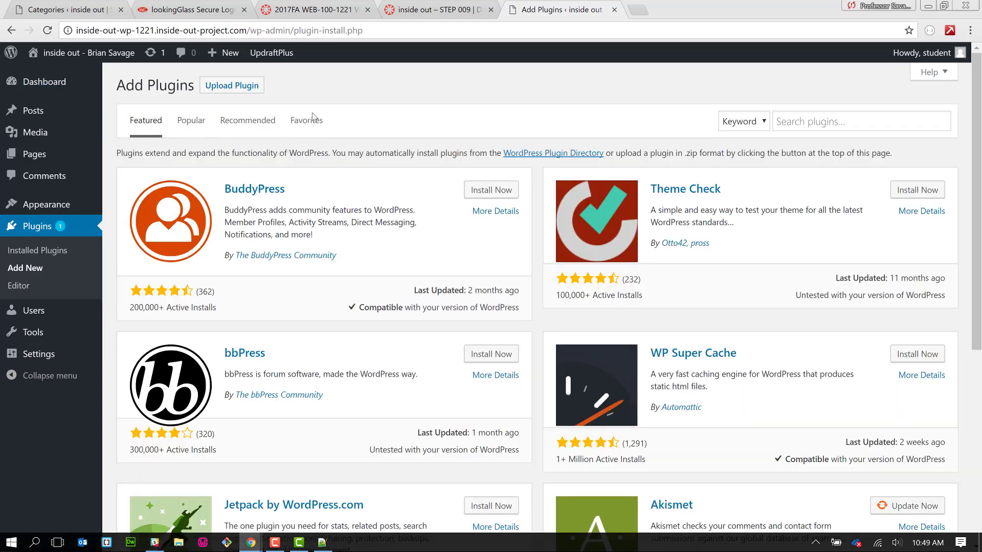
left_click(803, 116)
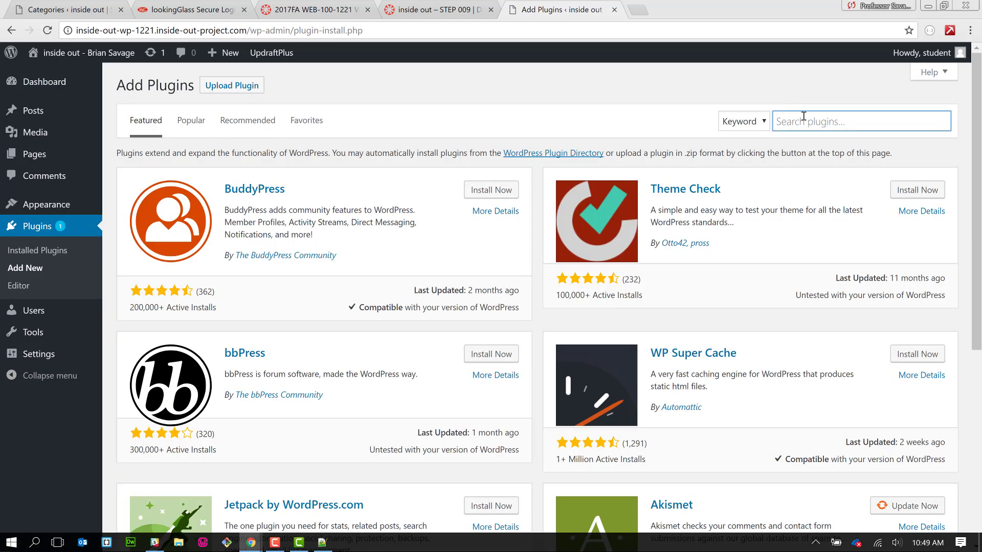
type("shortc")
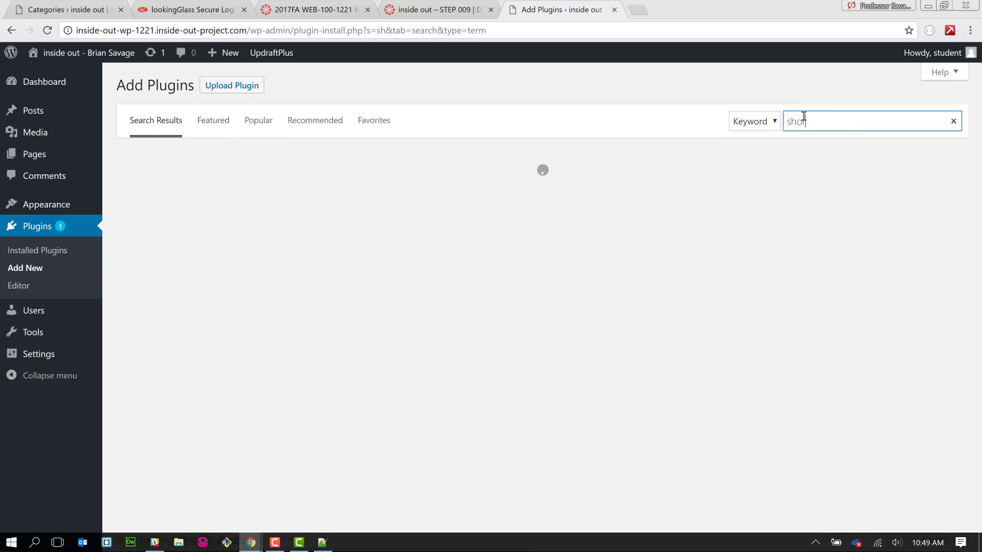
type("ode")
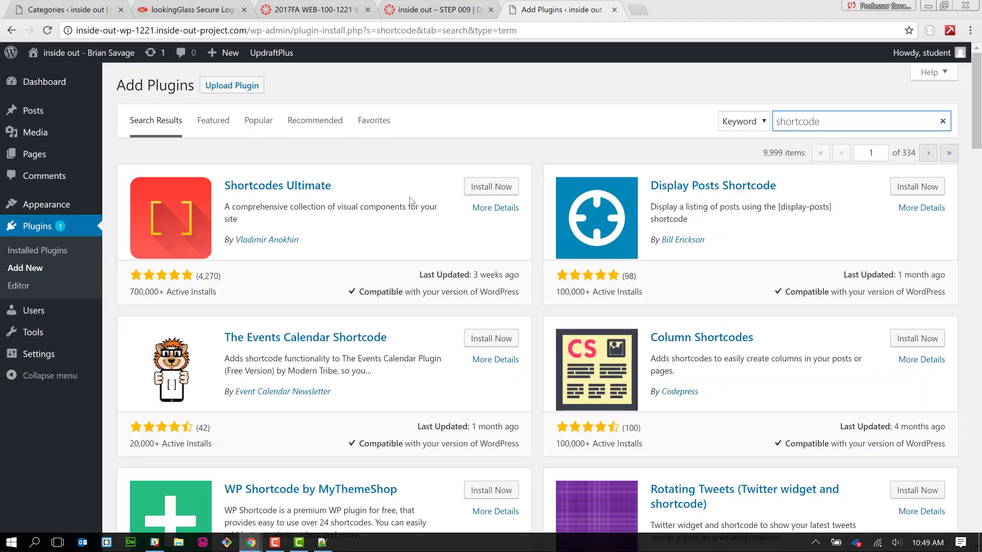
left_click(492, 187)
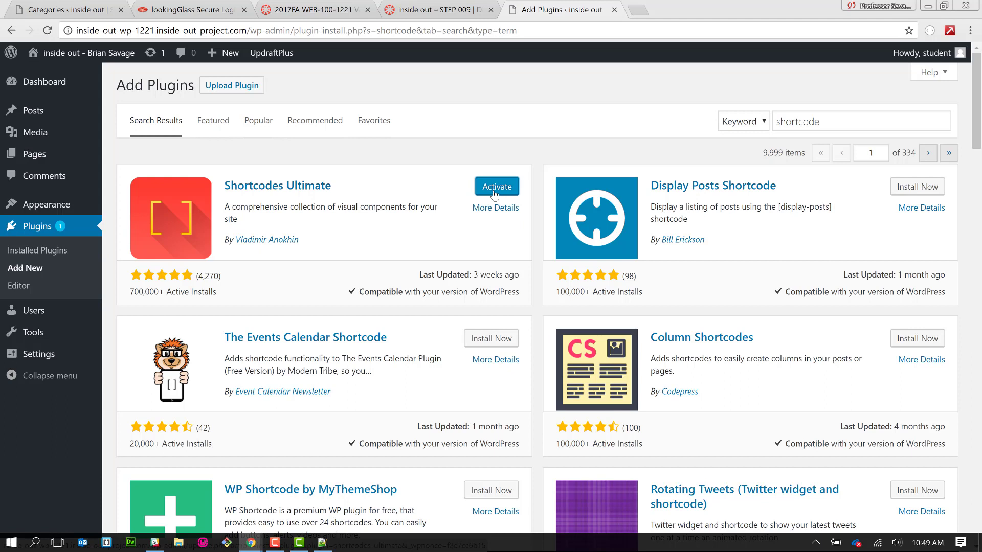
left_click(493, 195)
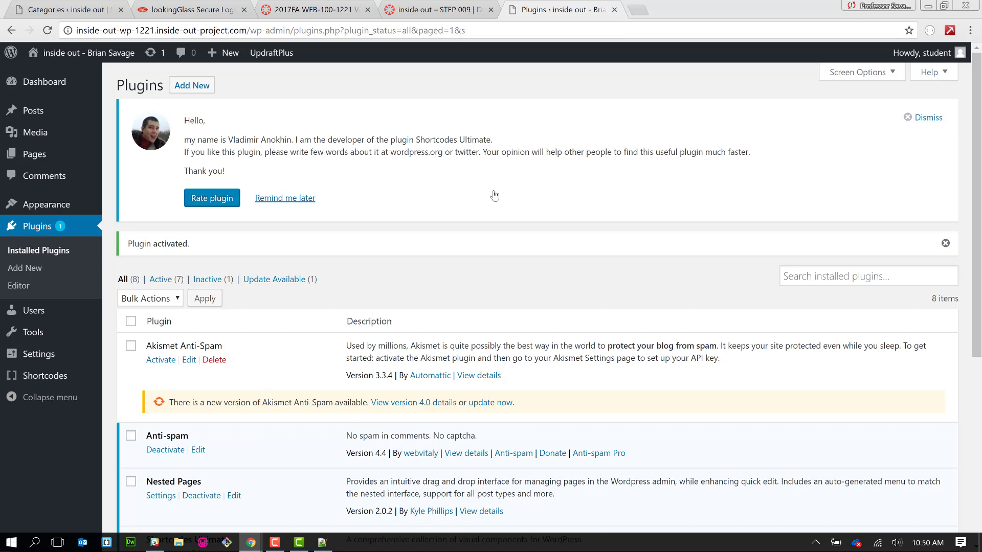
scroll(494, 196, "down", 6)
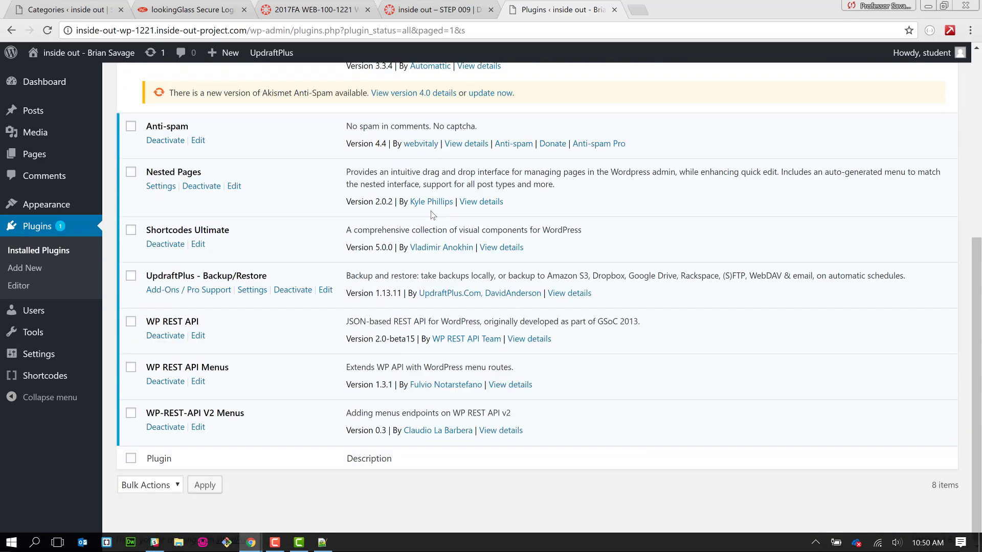
scroll(433, 215, "up", 3)
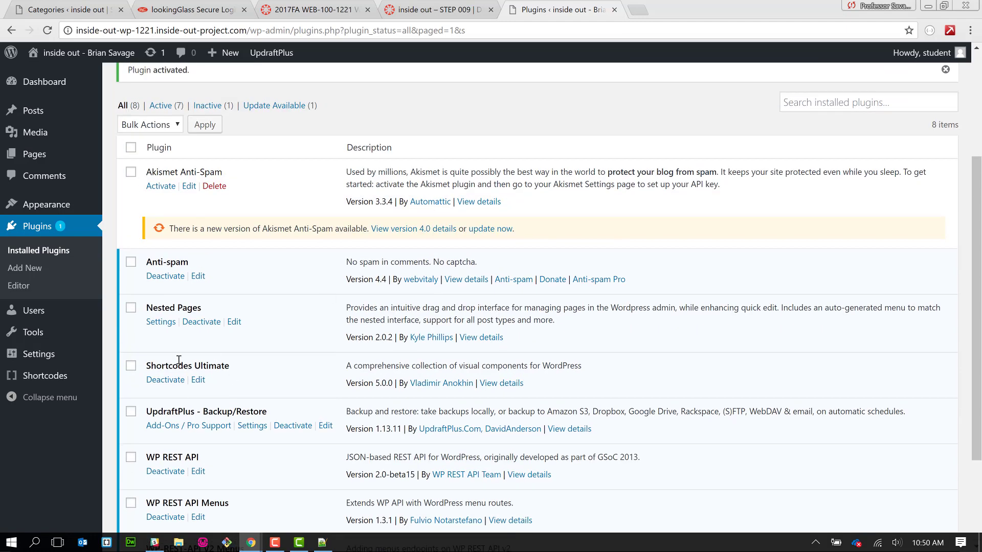
scroll(276, 311, "up", 4)
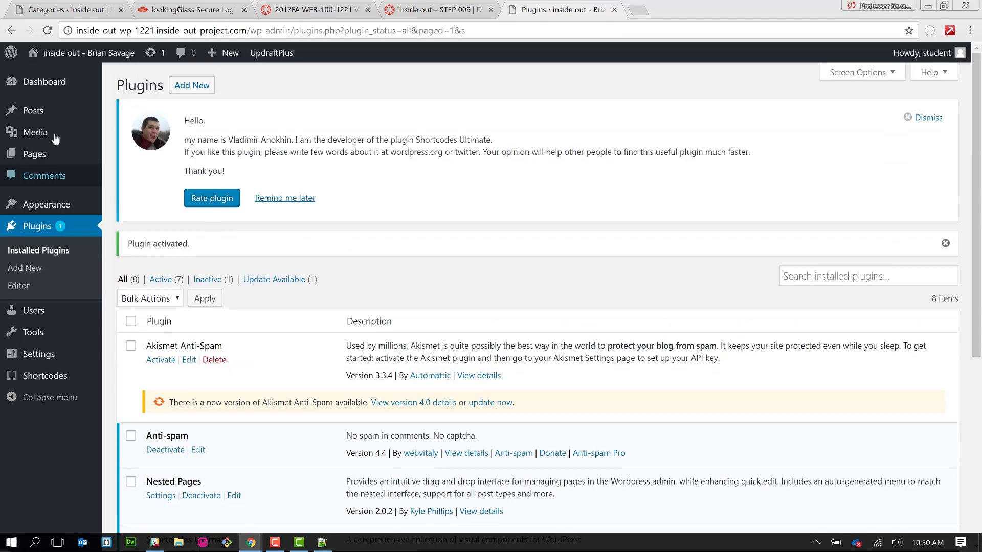
- Trash the five existing posts from All Posts, then clear out the categories on the Categories page
mouse_move(55, 114)
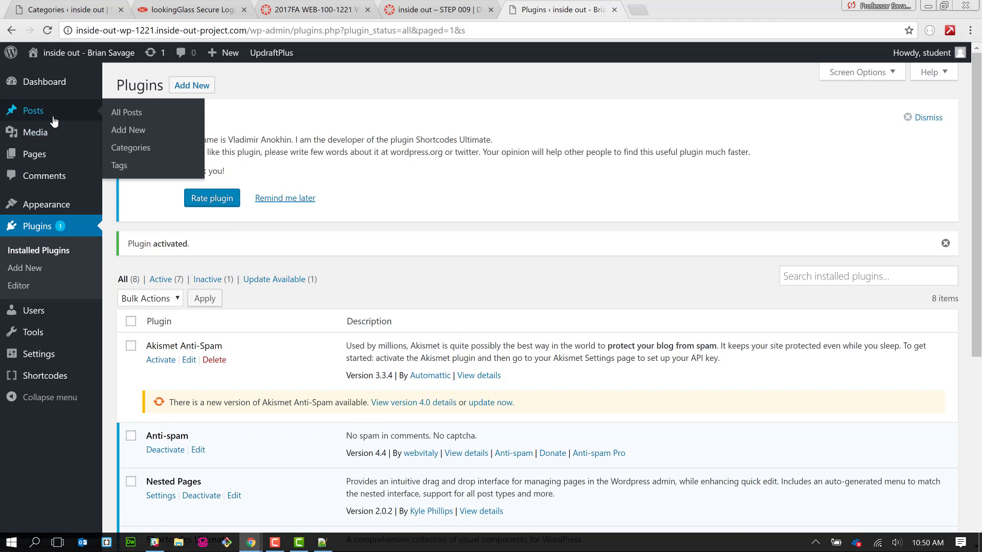
left_click(112, 114)
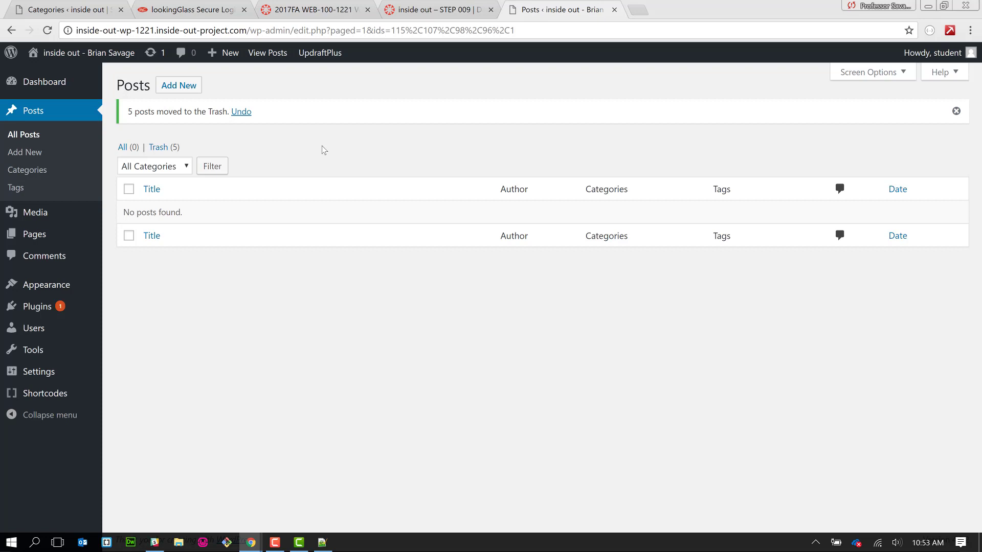
left_click(40, 172)
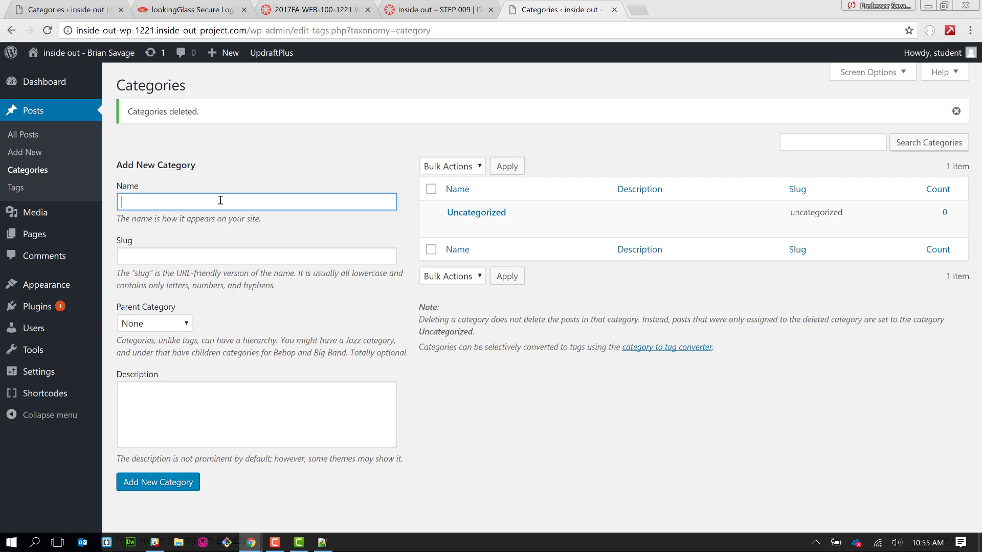
- Add a people category, then family and friends categories with people as their parent
type("people")
left_click(192, 276)
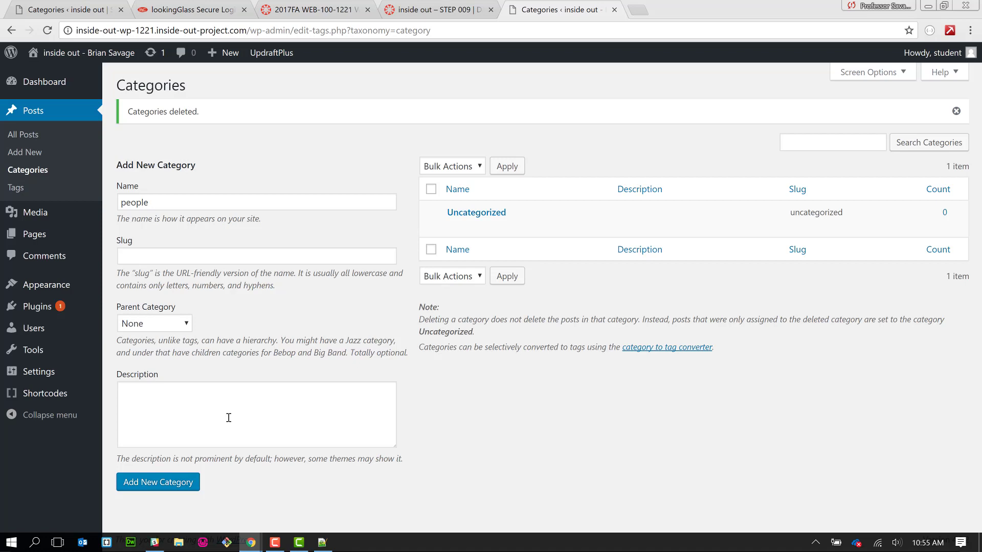
left_click(162, 490)
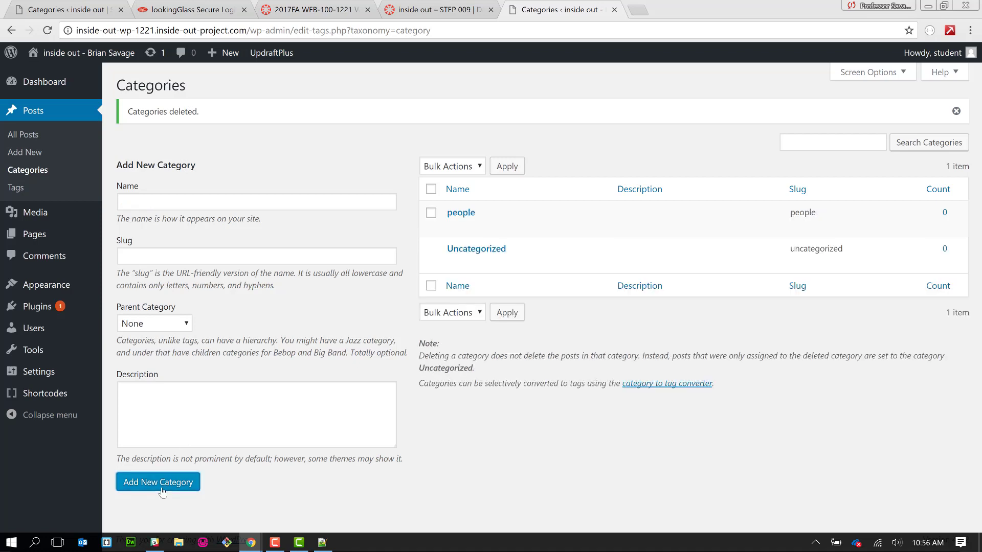
left_click(257, 206)
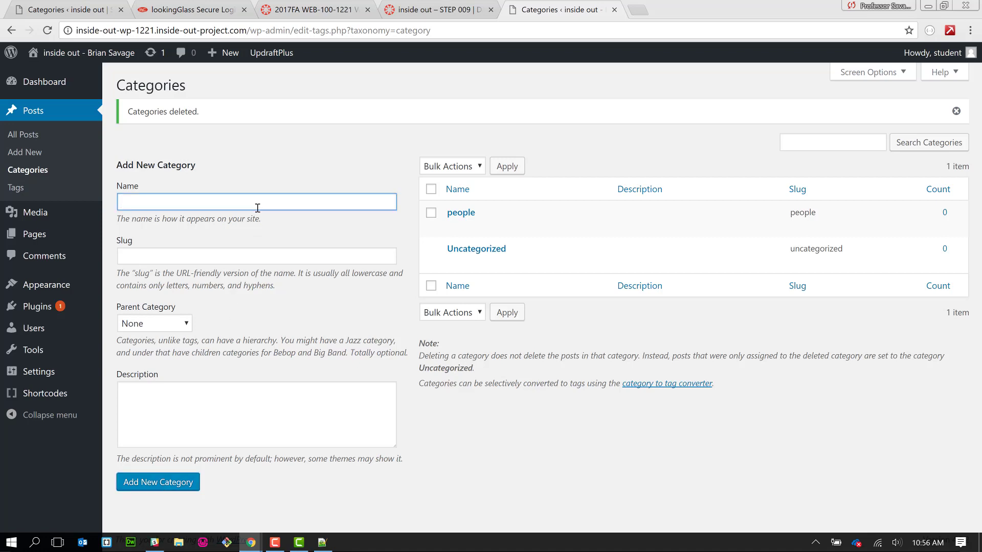
type("family")
left_click(168, 323)
left_click(154, 354)
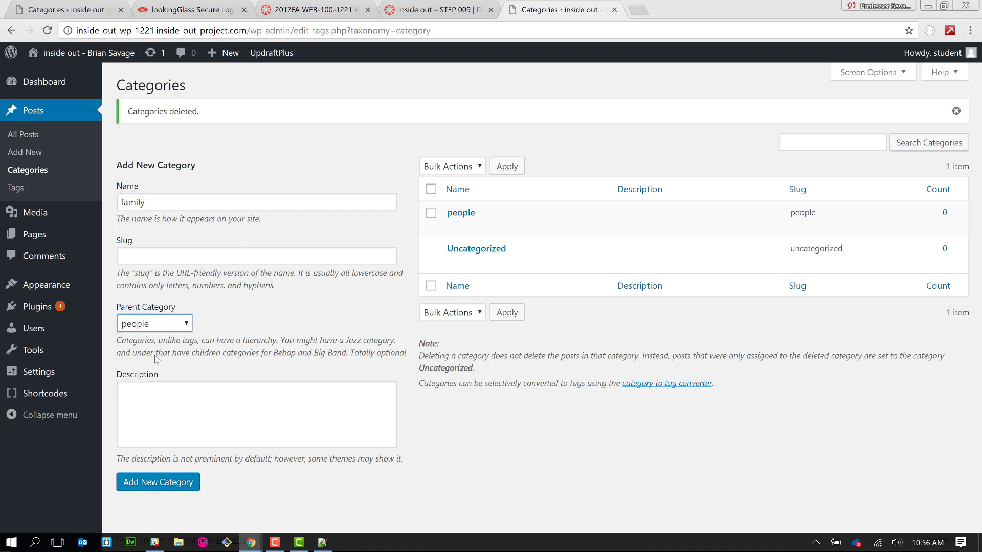
left_click(148, 486)
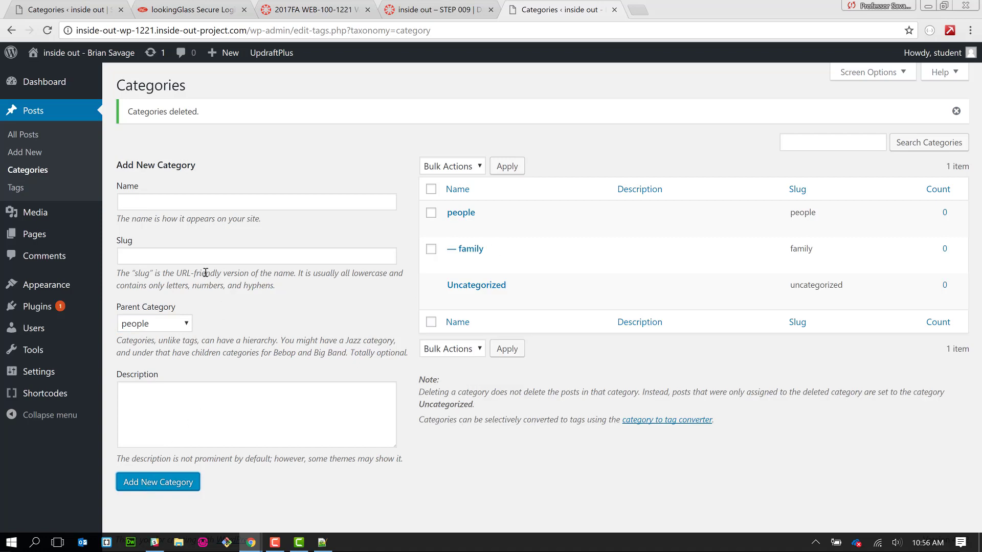
left_click(208, 197)
type("friends")
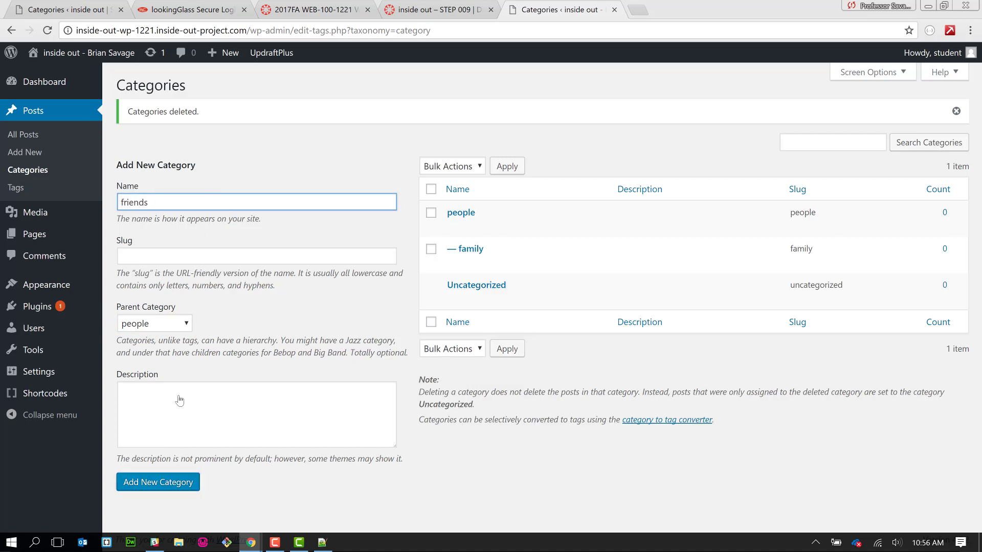
left_click(154, 489)
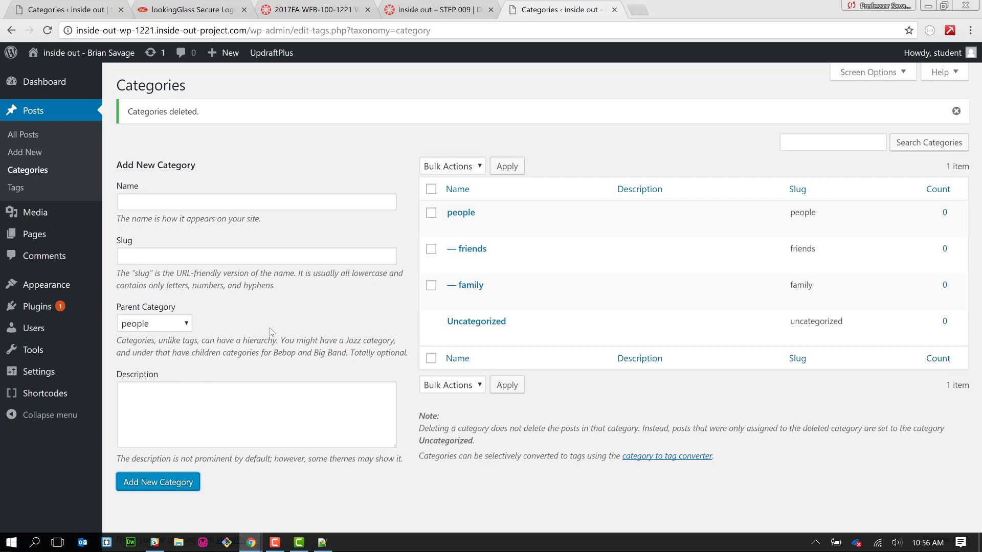
- Add a top-level category 'others' with parent None, then cancel its Quick Edit
left_click(183, 201)
type("o")
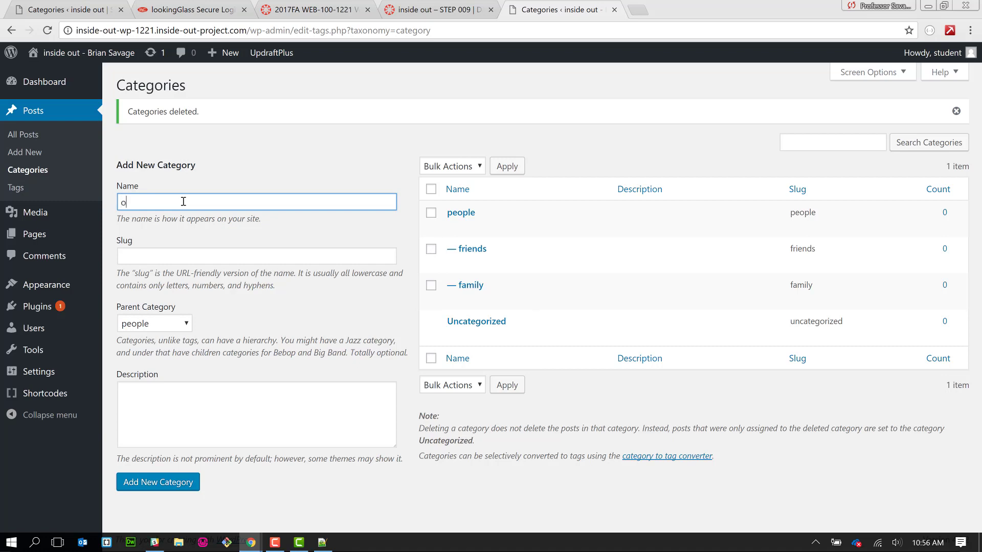
type("thers")
left_click(177, 329)
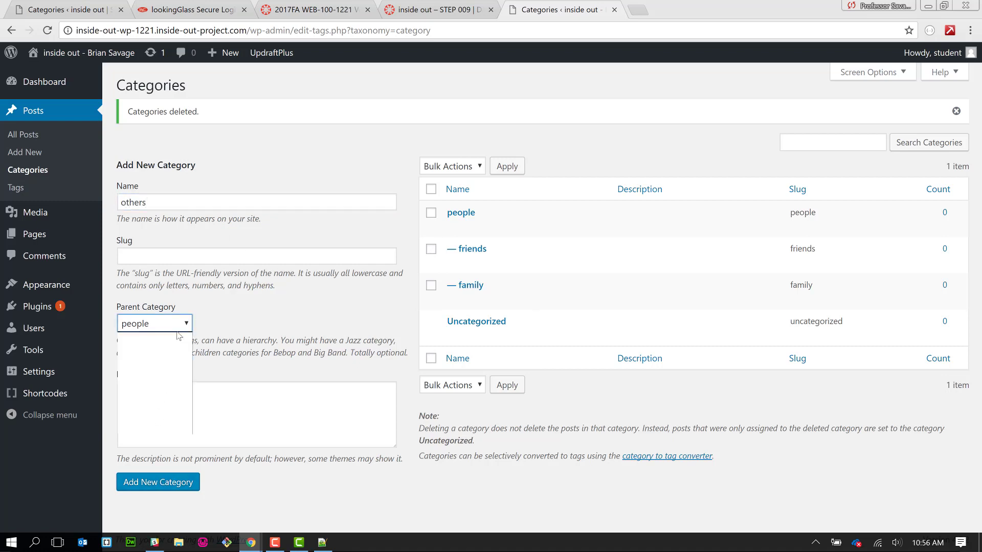
left_click(177, 341)
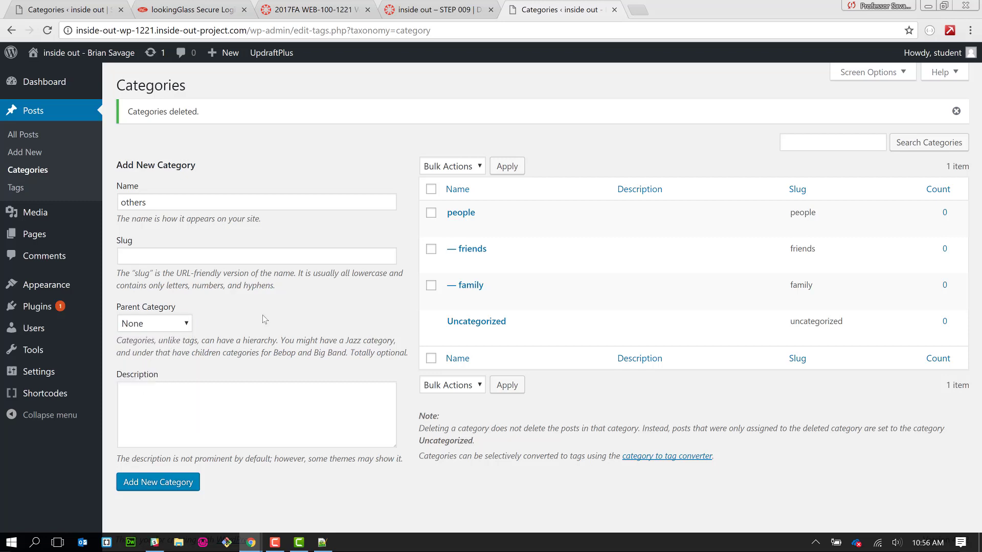
left_click(167, 485)
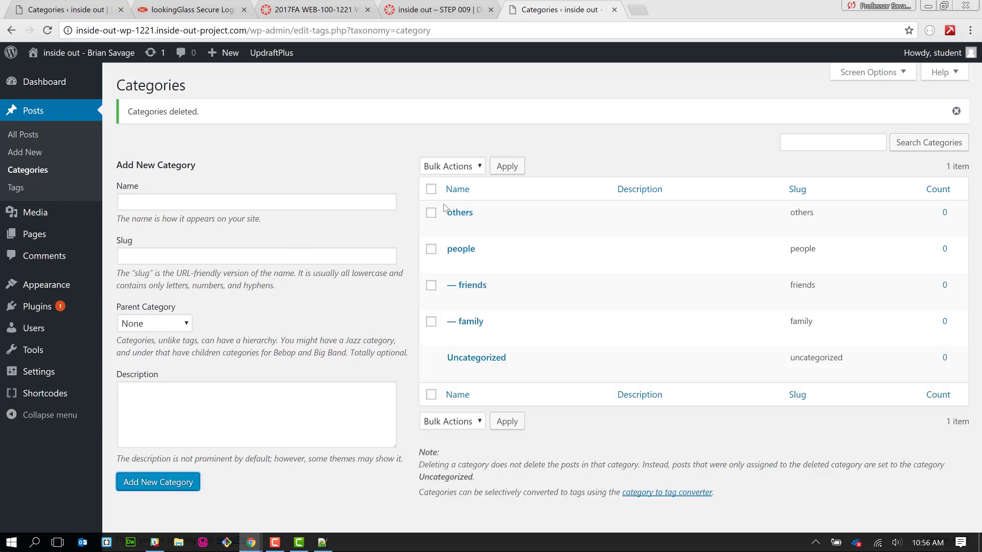
left_click(490, 226)
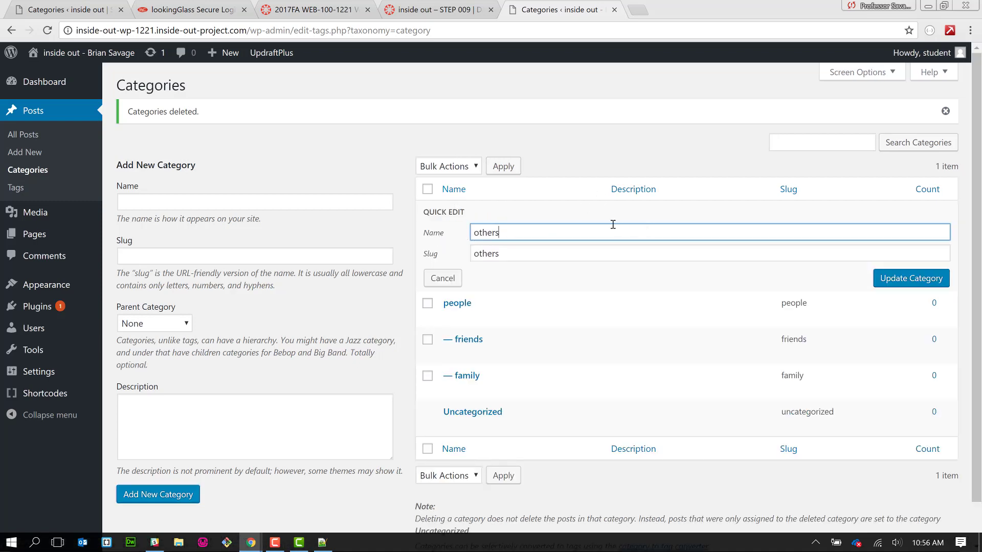
left_click(446, 280)
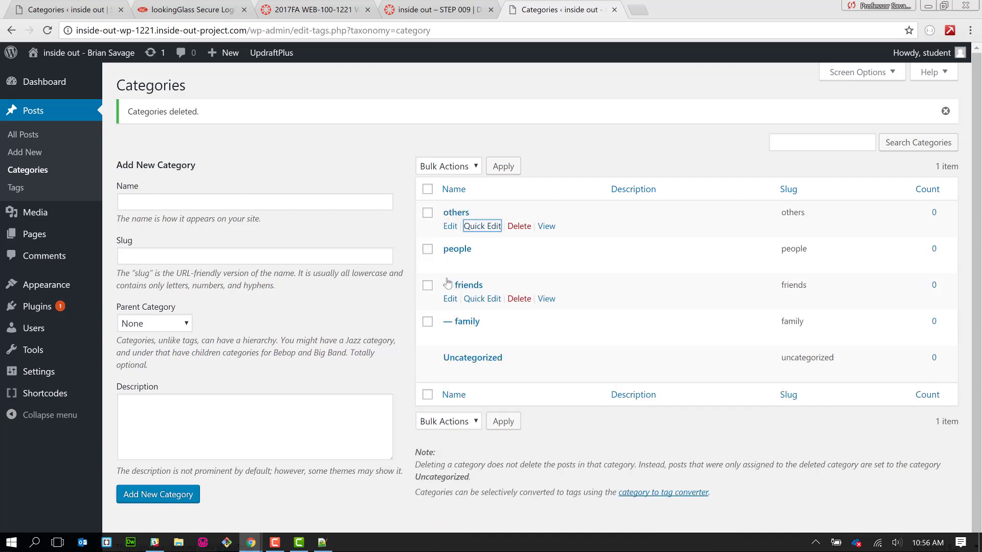
- Set the others category's parent to people and update it, then open All Posts
left_click(450, 229)
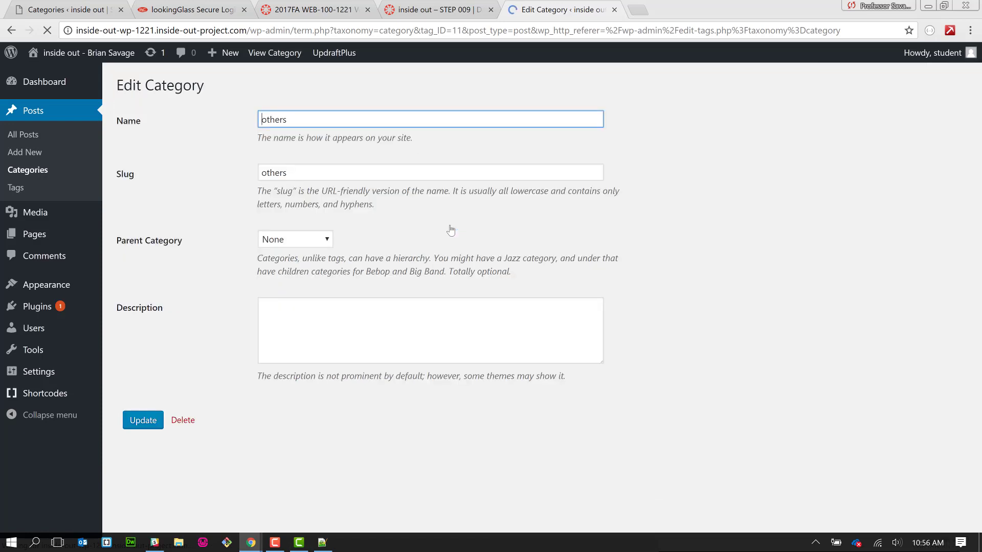
left_click(303, 243)
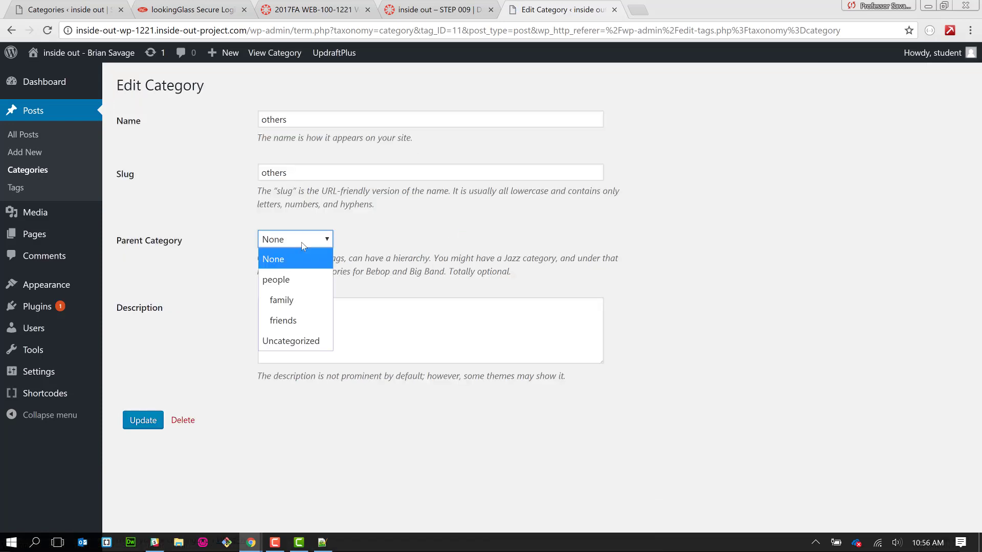
left_click(296, 280)
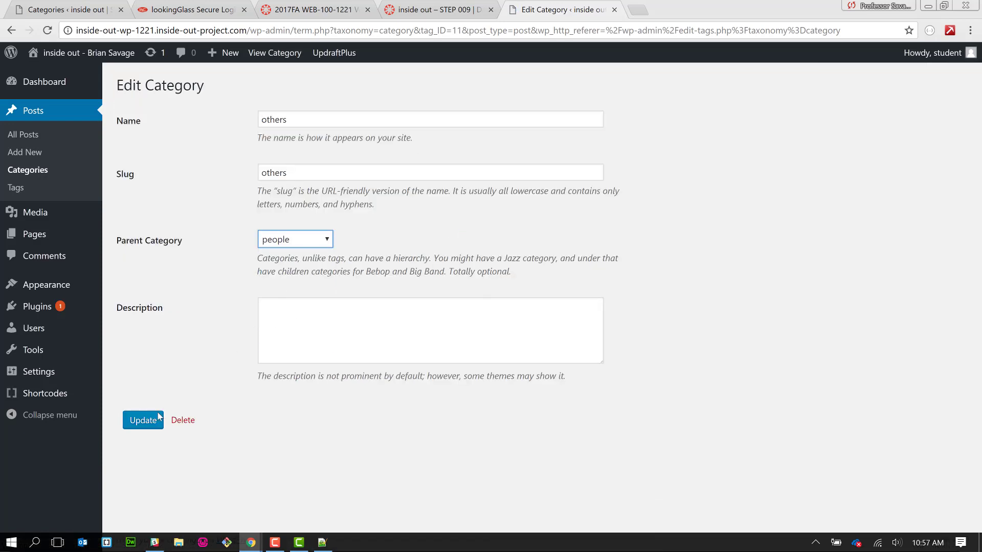
left_click(132, 429)
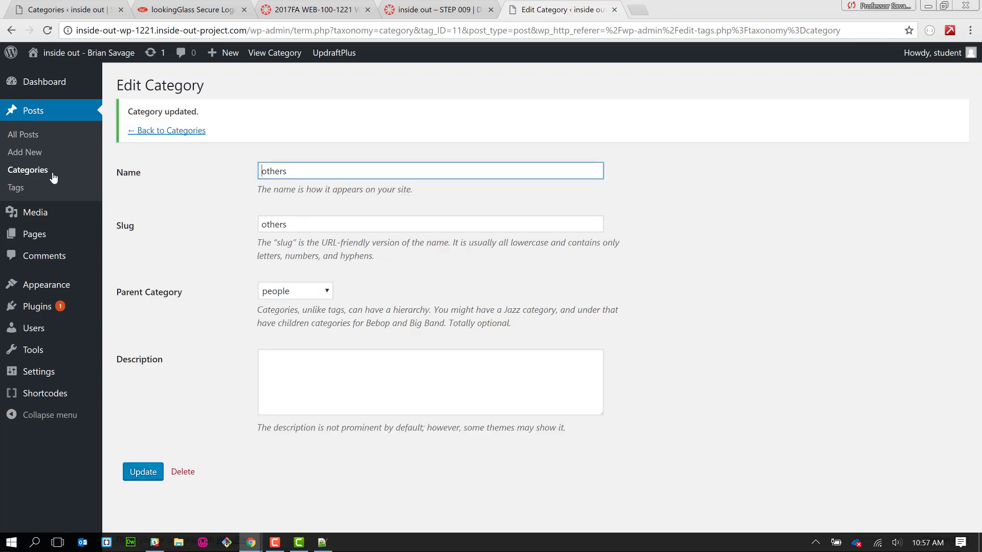
left_click(44, 172)
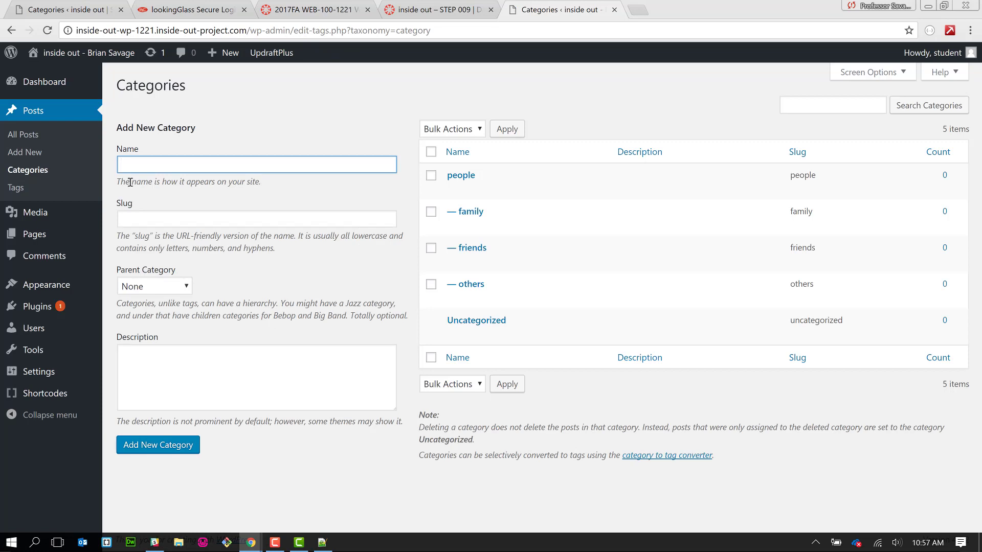
left_click(31, 136)
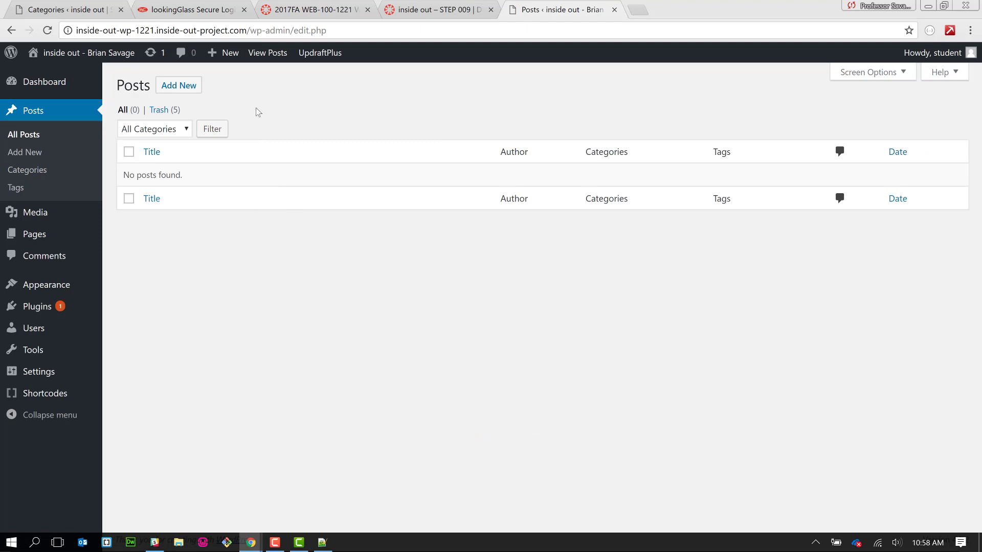
- Start a new post with Add New, then switch to people.txt in Notepad++
left_click(174, 85)
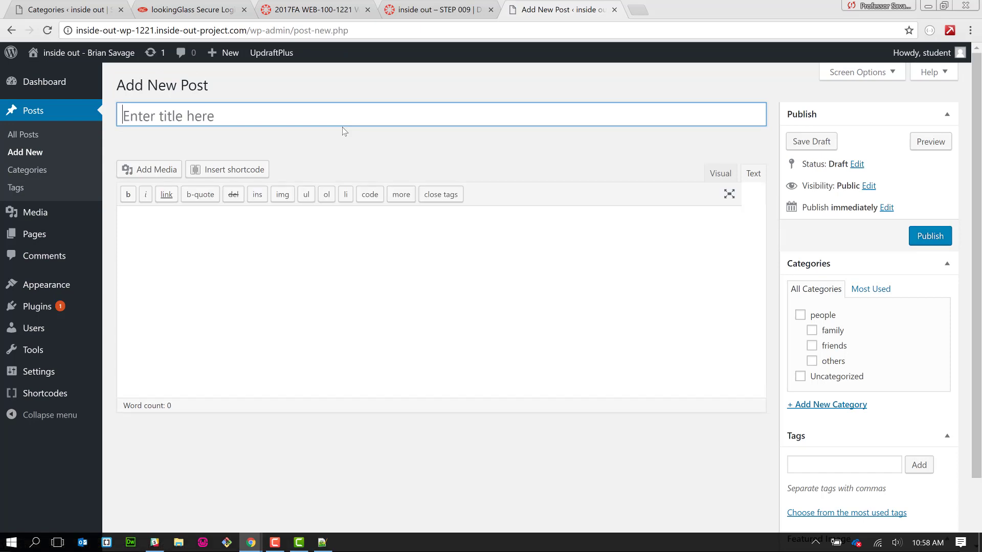
key("alt+Tab")
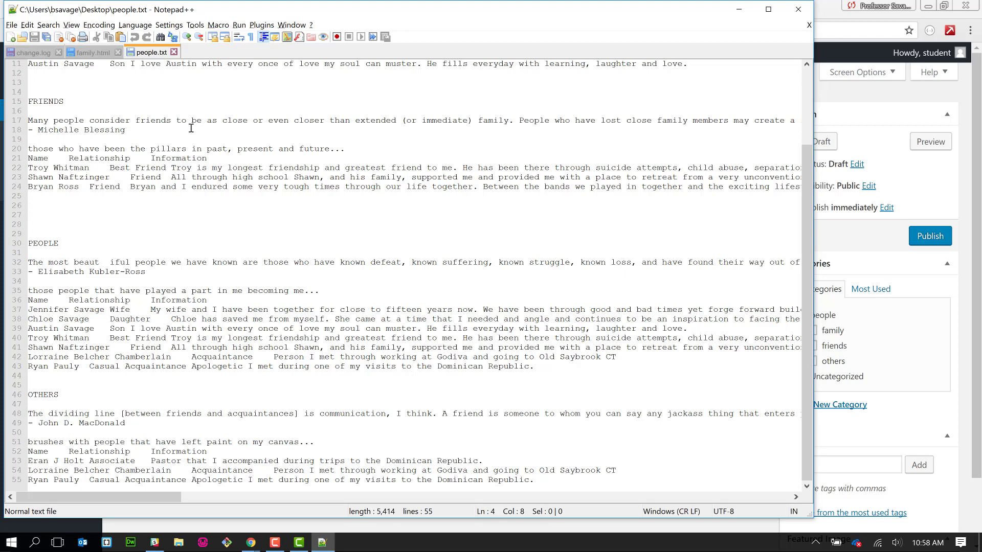
- Insert blank lines after the friends header and between the three friend entries in people.txt
left_click(193, 129)
left_click(222, 156)
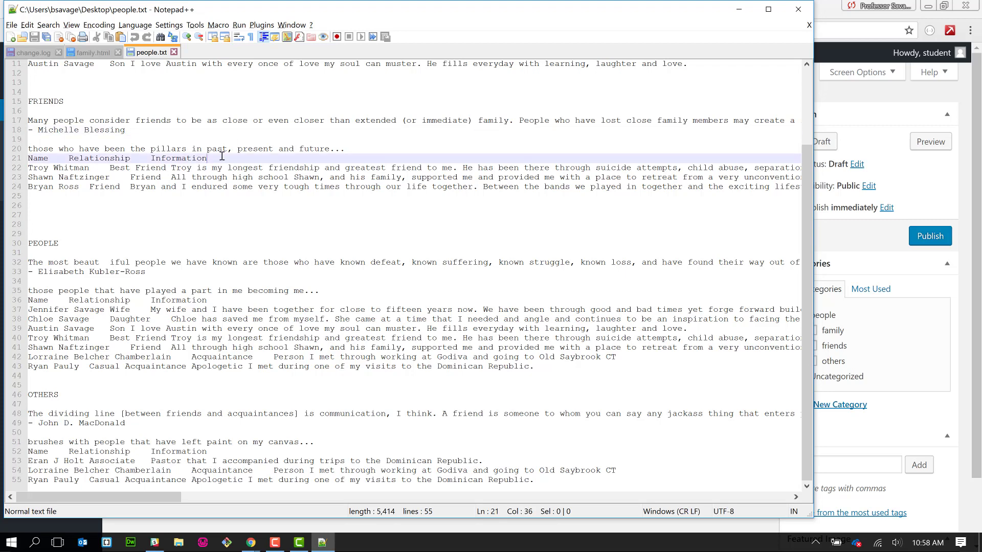
key("Return")
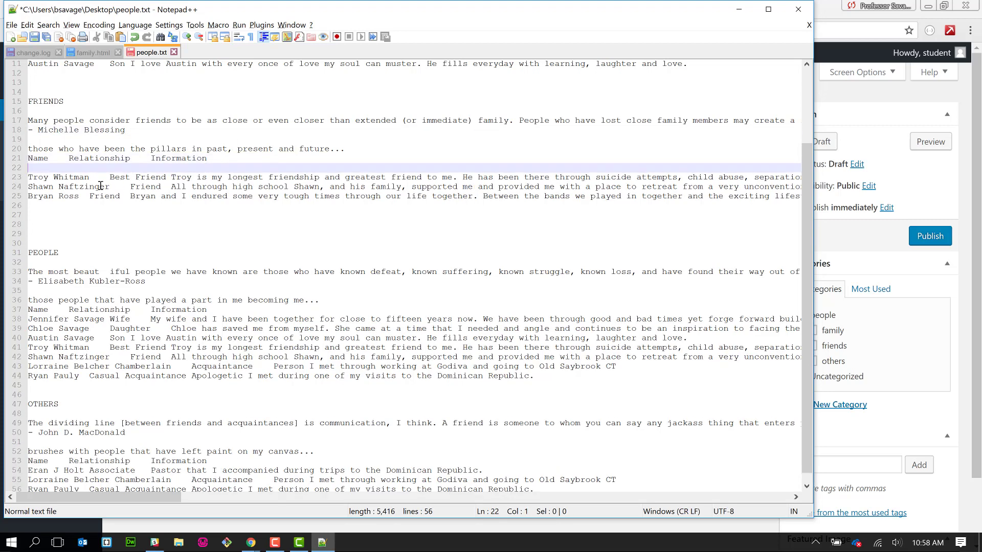
left_click(28, 186)
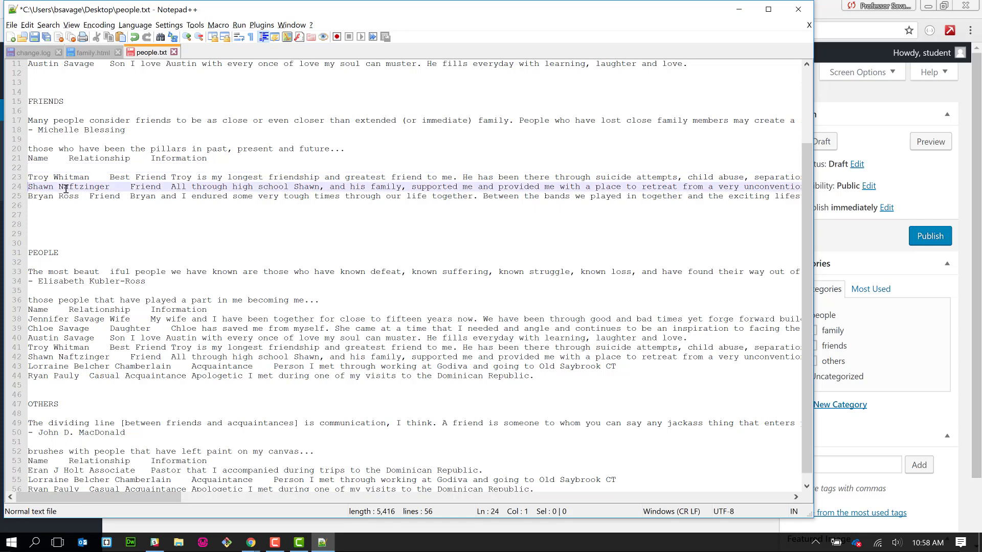
key("Return")
left_click(29, 205)
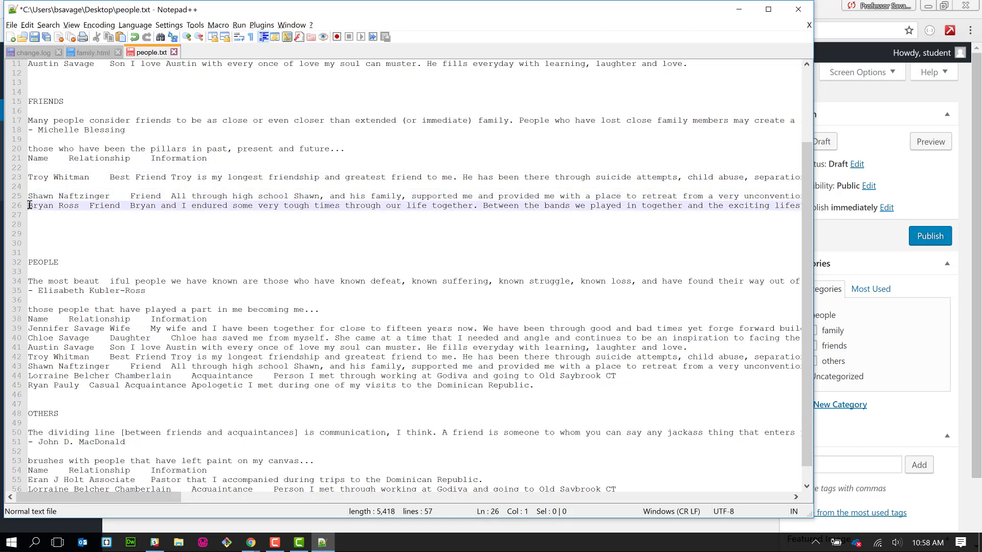
key("Return")
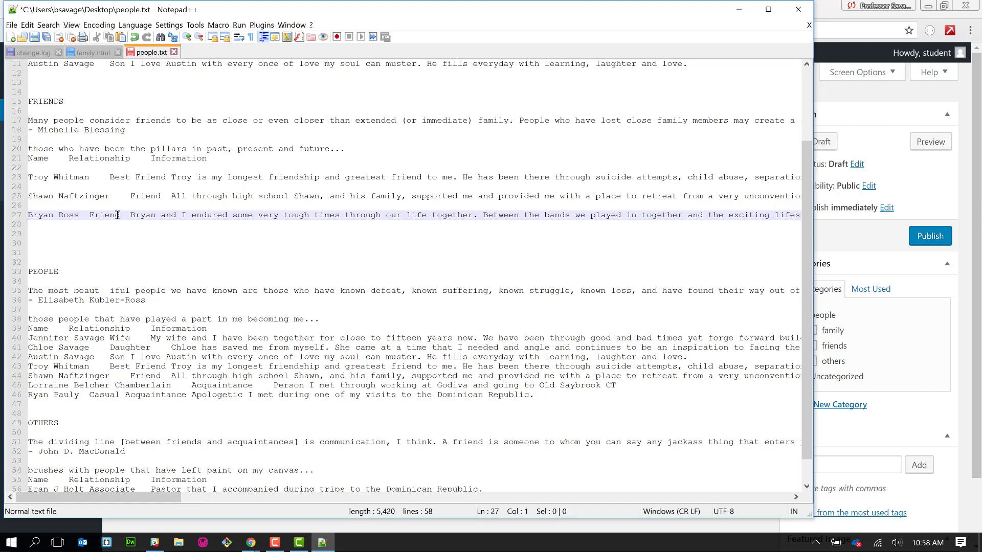
- Space out the family intro, header and entries, then copy the three family member lines
scroll(117, 215, "up", 4)
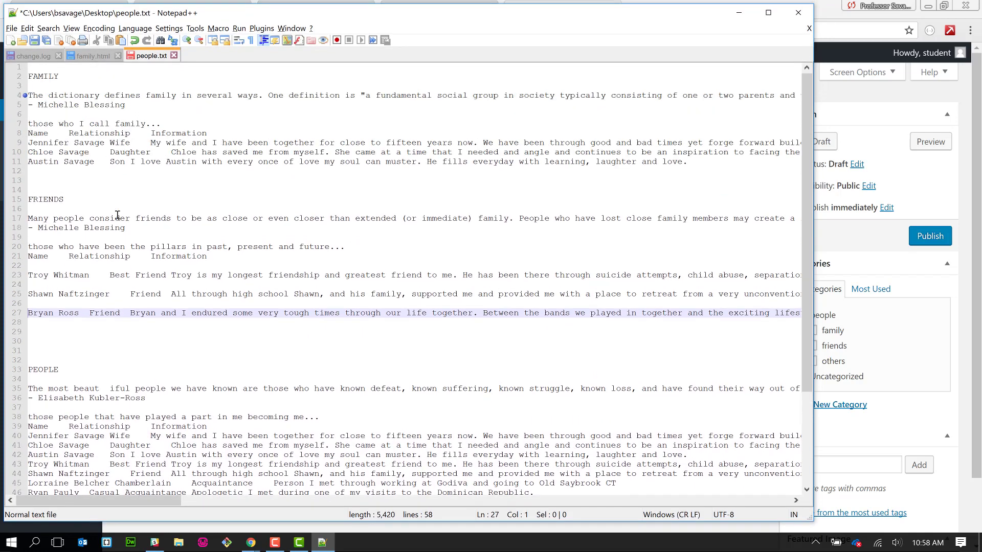
left_click(171, 120)
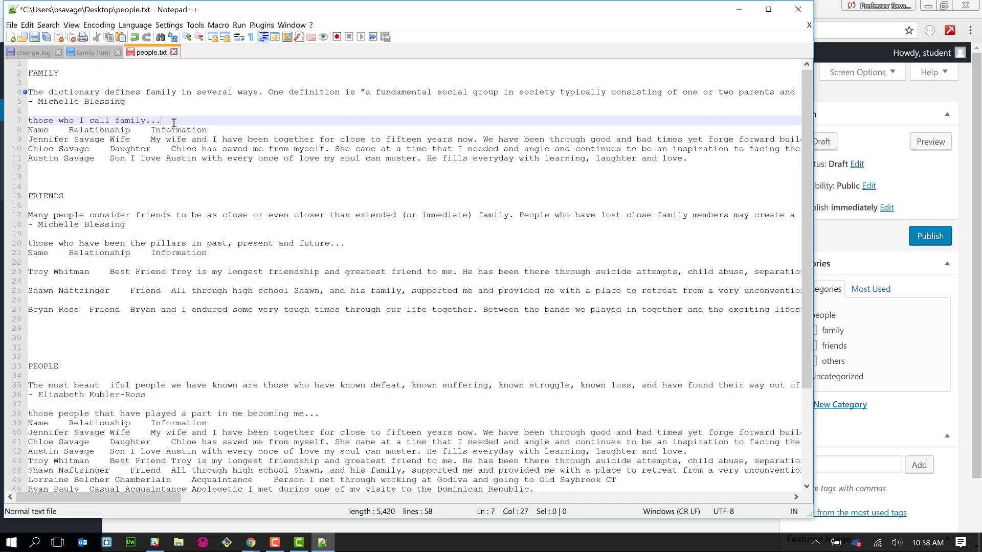
key("Return")
left_click(219, 140)
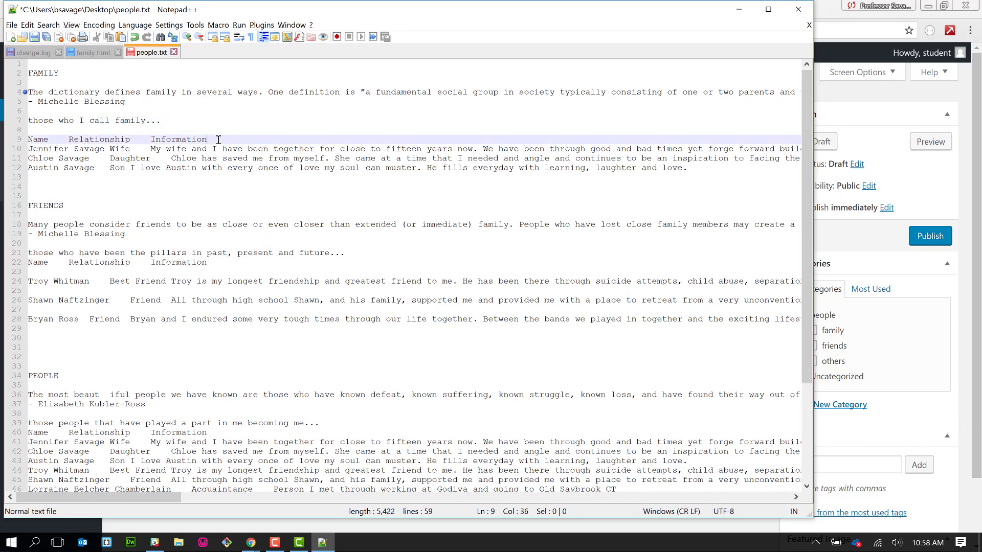
key("Return")
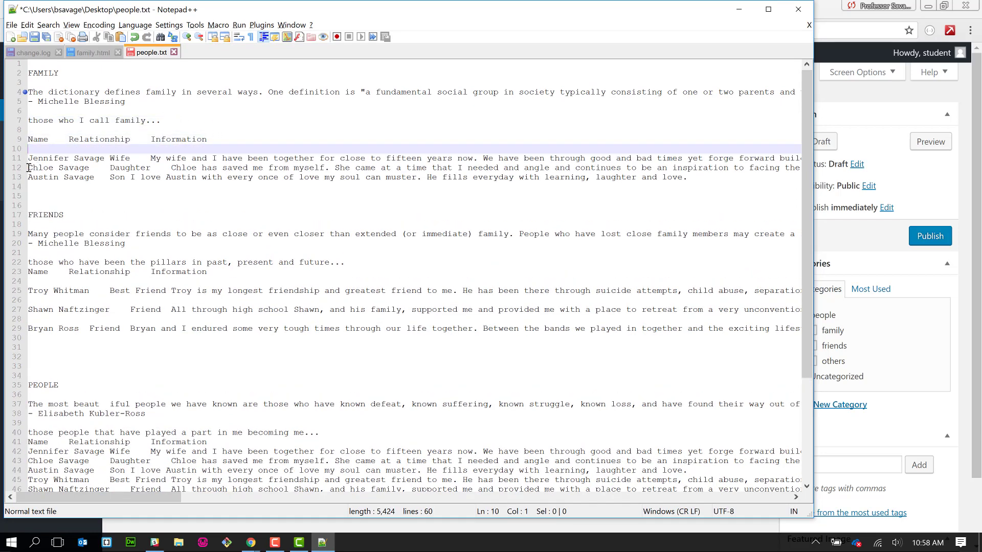
left_click(28, 168)
key("Return")
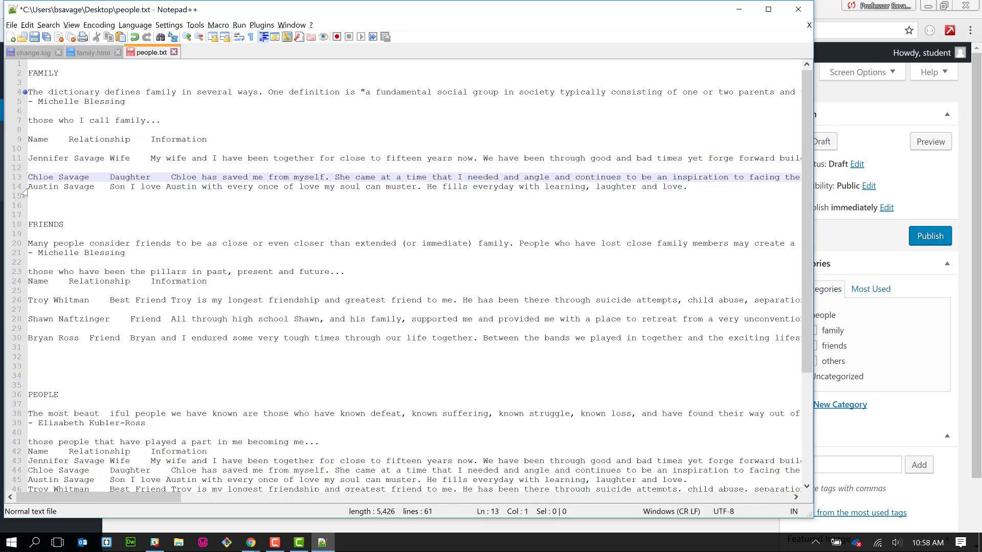
left_click(29, 186)
key("Return")
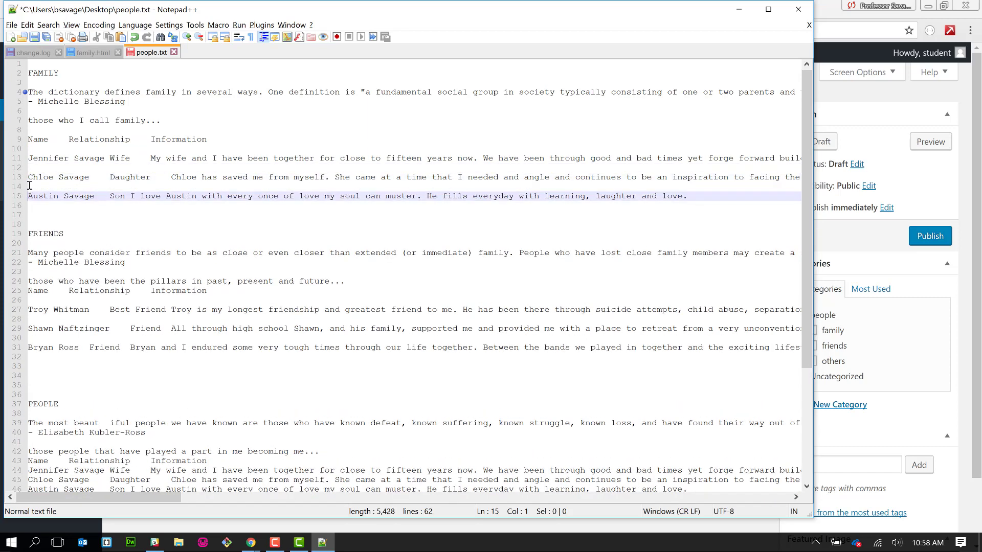
left_click_drag(31, 161, 88, 211)
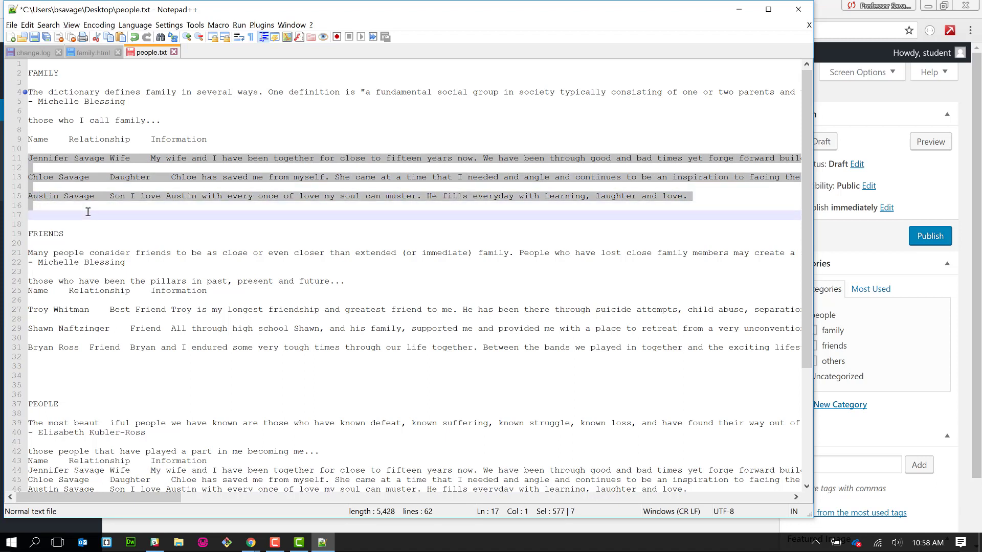
double_click(43, 73)
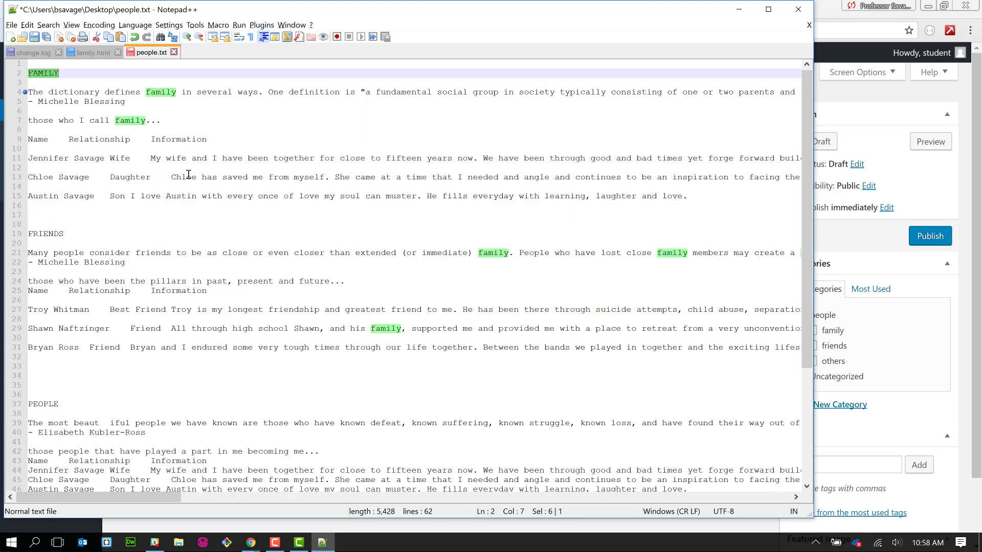
key("alt+Tab")
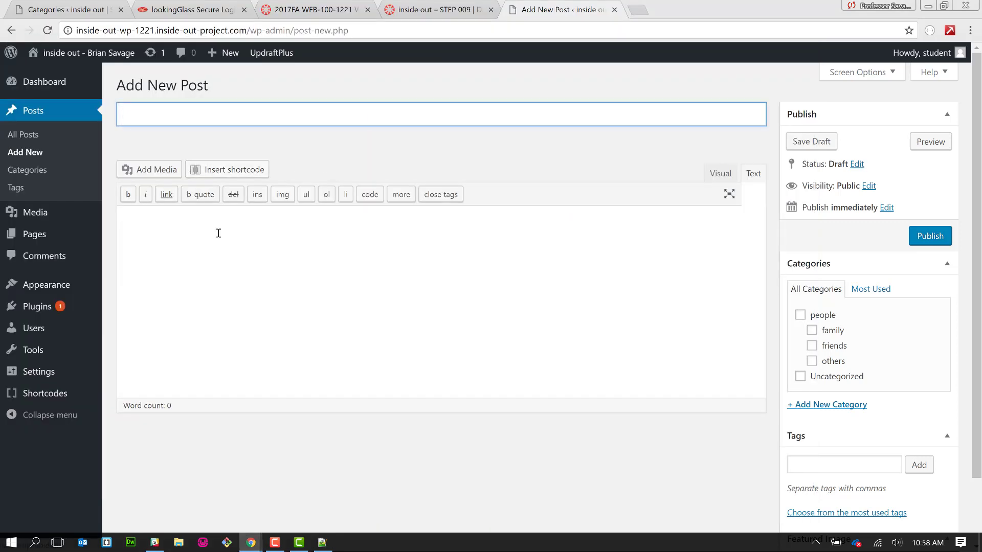
- Paste the family lines into the post body and move the wife's name into the title
left_click(203, 245)
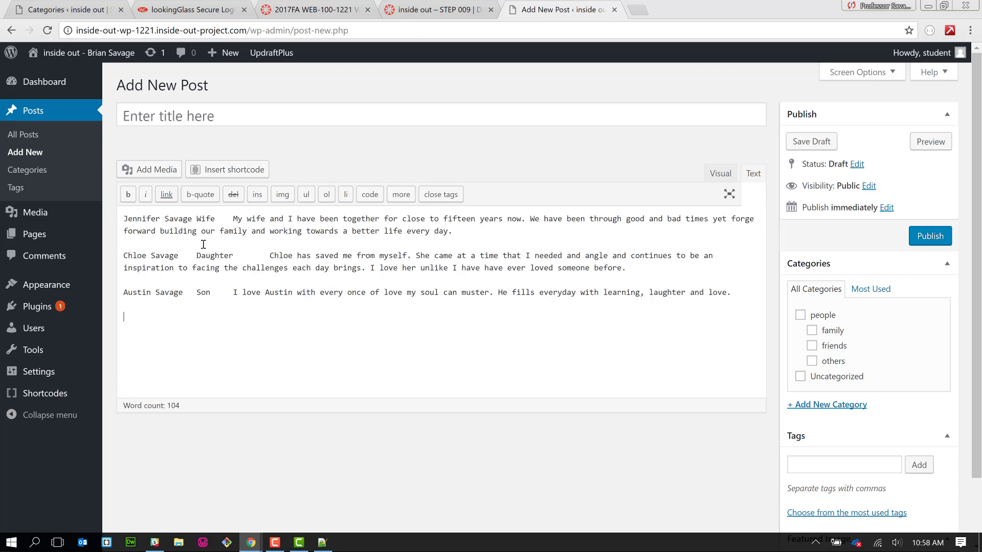
left_click(188, 219)
mouse_move(181, 221)
left_mouse_down()
mouse_move(123, 219)
mouse_move(192, 219)
left_mouse_up()
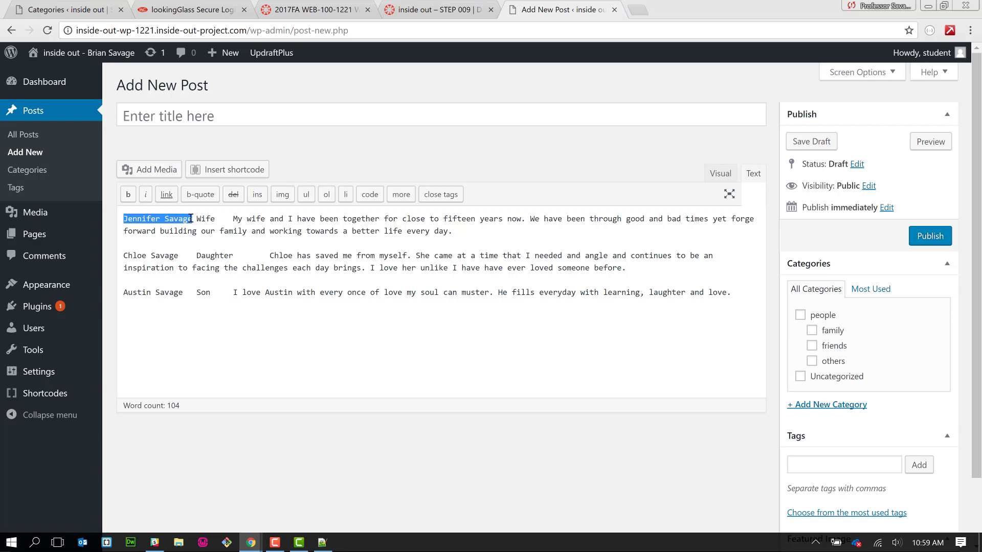
key("ctrl+x")
left_click(177, 117)
key("ctrl+v")
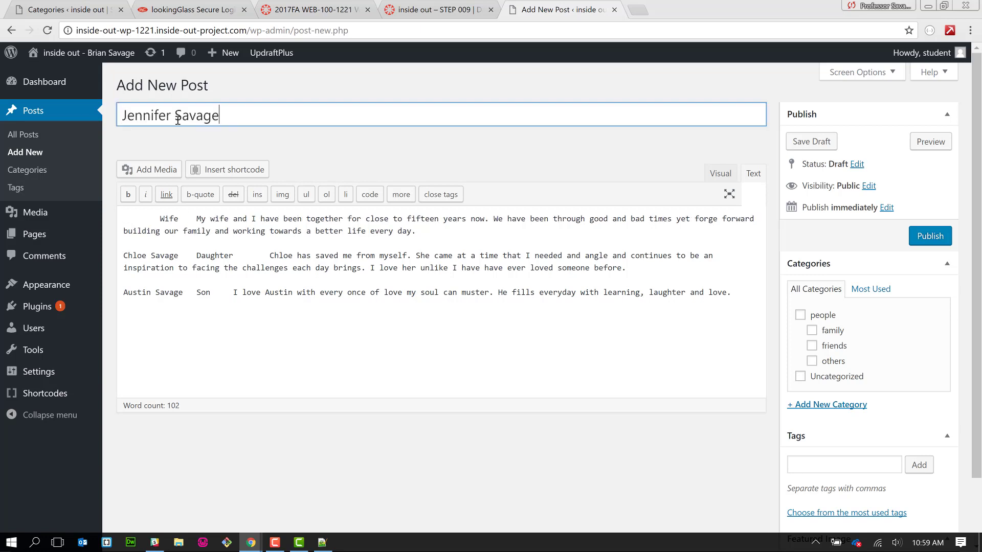
- Cut 'Wife' from the first line and add it as a post tag
left_click_drag(159, 220, 178, 220)
key("ctrl+x")
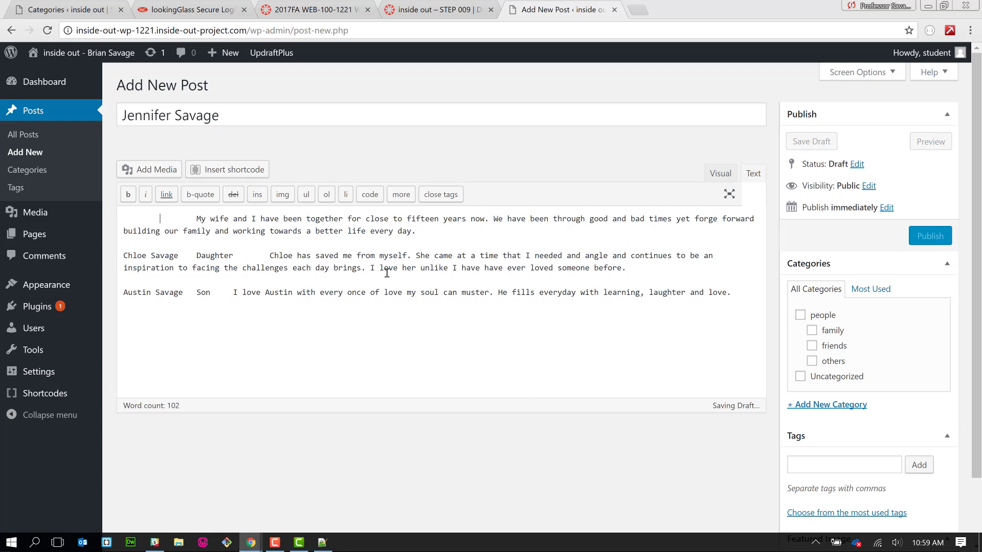
left_click(801, 467)
key("ctrl+v")
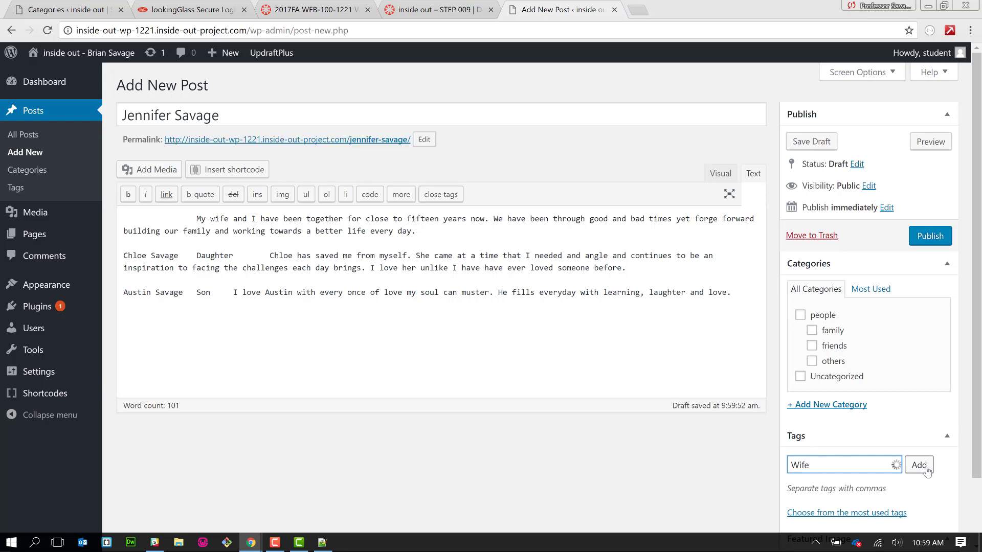
left_click(926, 467)
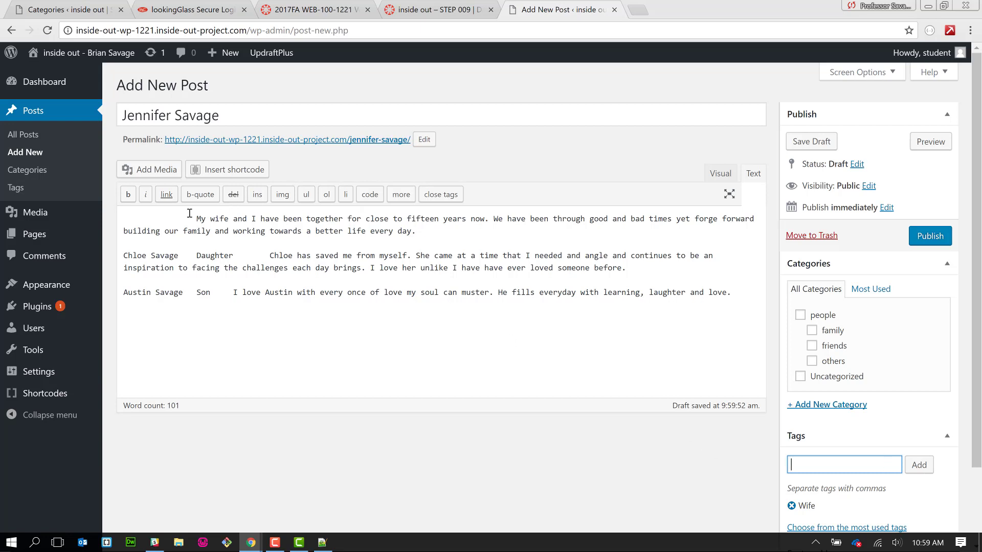
- Delete the first paragraph's leading indent and tick the people and family category boxes
left_click_drag(198, 219, 121, 218)
key("BackSpace")
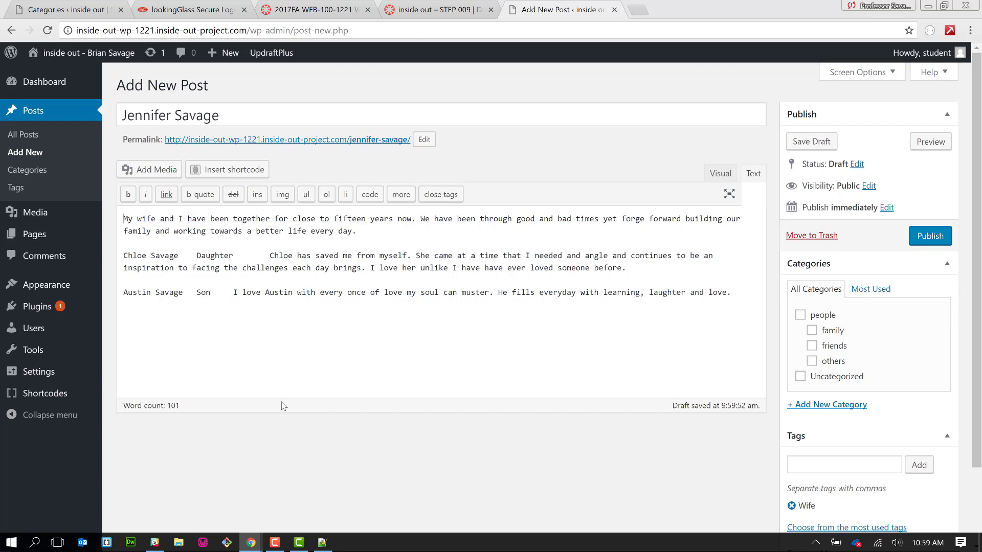
left_click(800, 316)
left_click(811, 330)
scroll(656, 393, "down", 1)
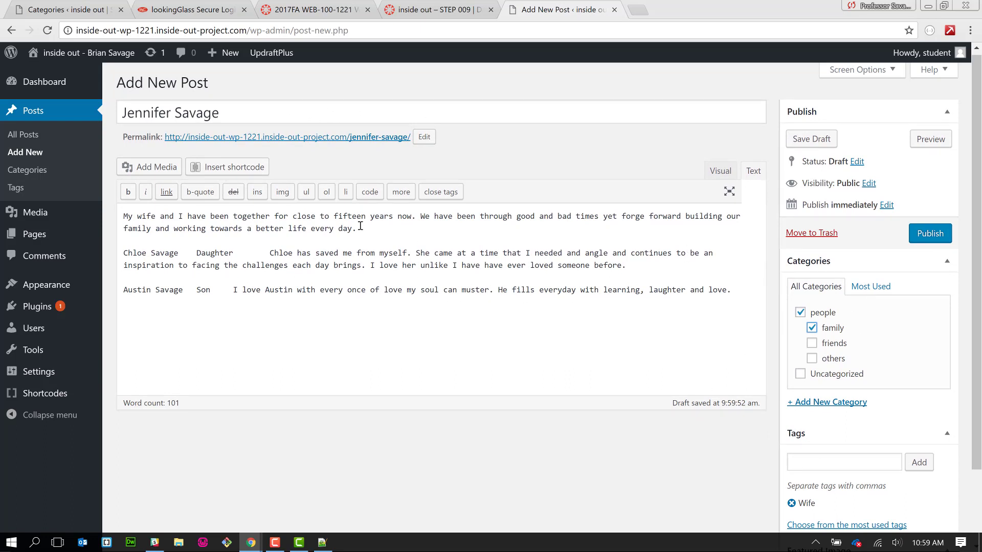
left_click_drag(358, 229, 124, 215)
left_click(305, 320)
scroll(655, 490, "down", 2)
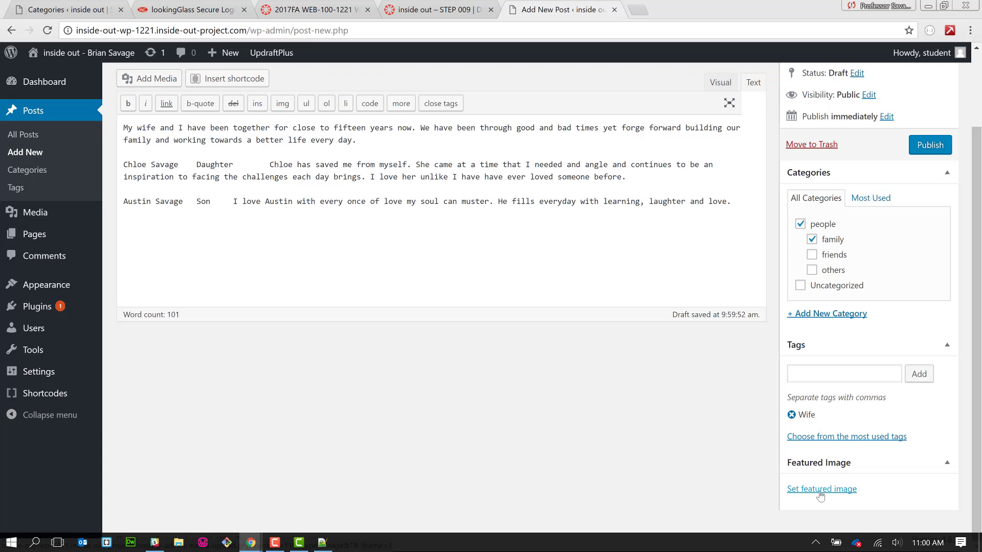
- Upload jen.jpg from Downloads and set it as the post's featured image
right_click(820, 490)
key("Escape")
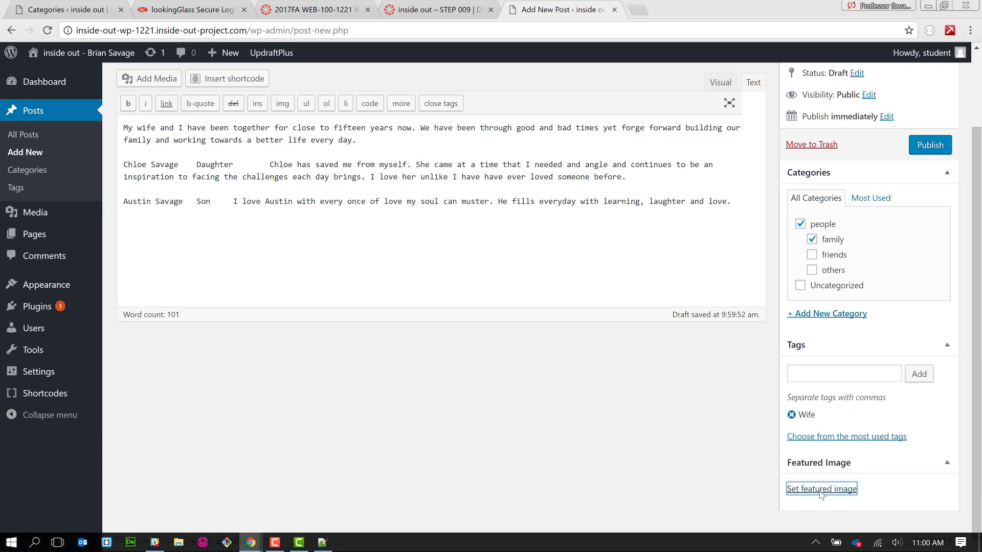
left_click(820, 490)
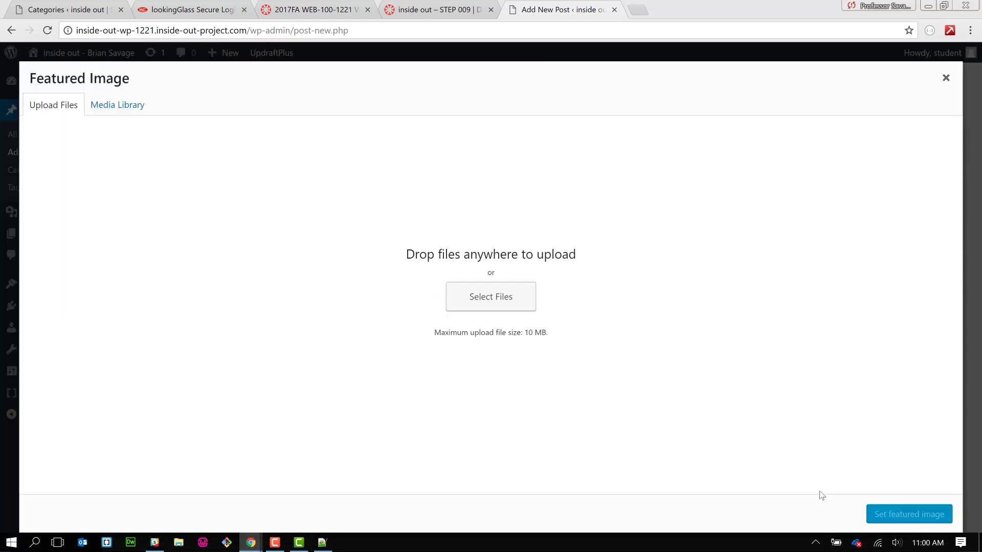
left_click(472, 302)
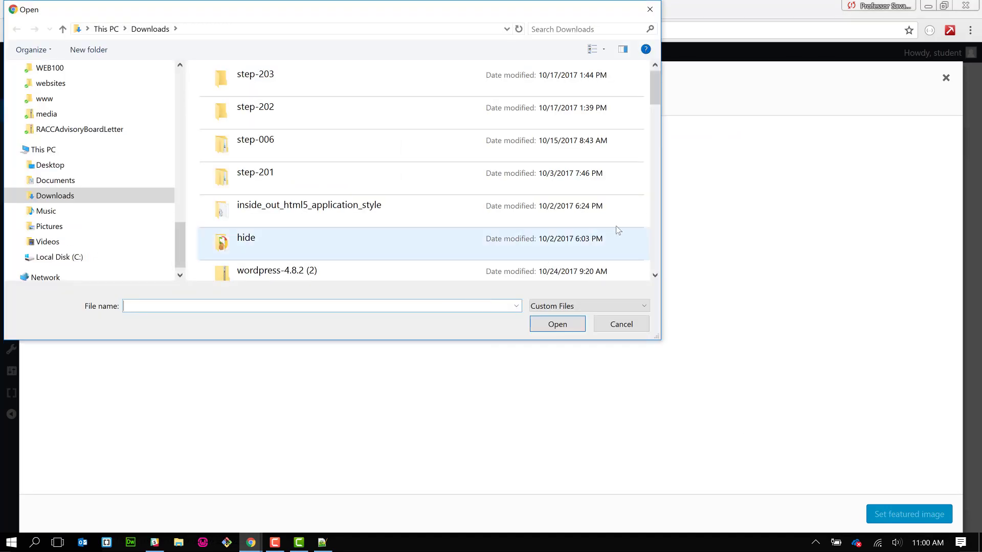
scroll(653, 242, "down", 3)
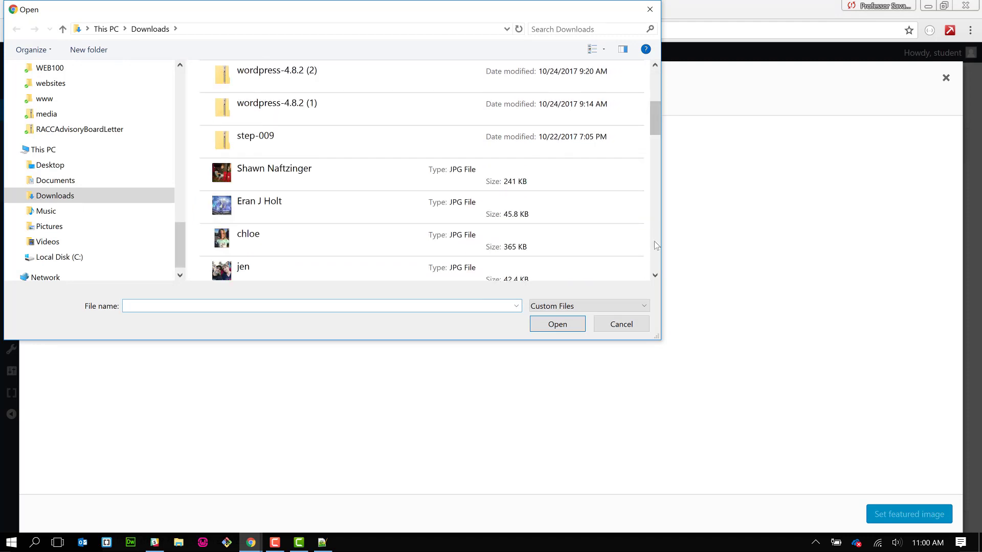
scroll(656, 245, "down", 3)
scroll(657, 90, "up", 2)
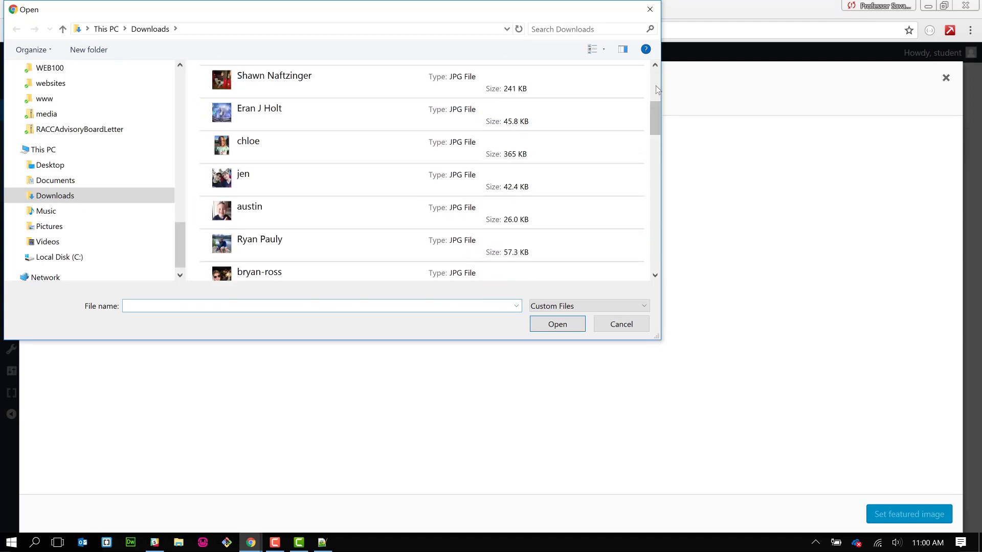
scroll(657, 90, "up", 3)
left_click(390, 277)
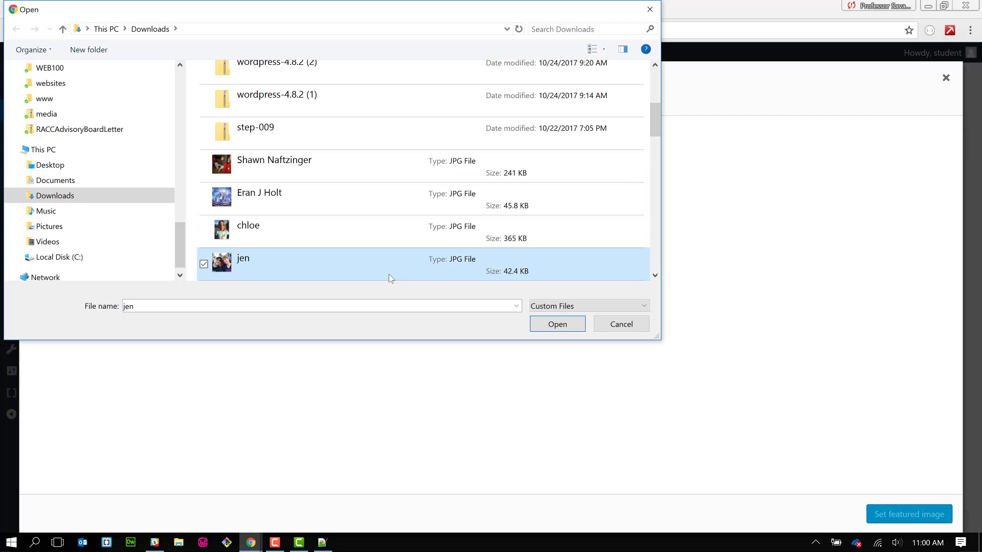
left_click(537, 328)
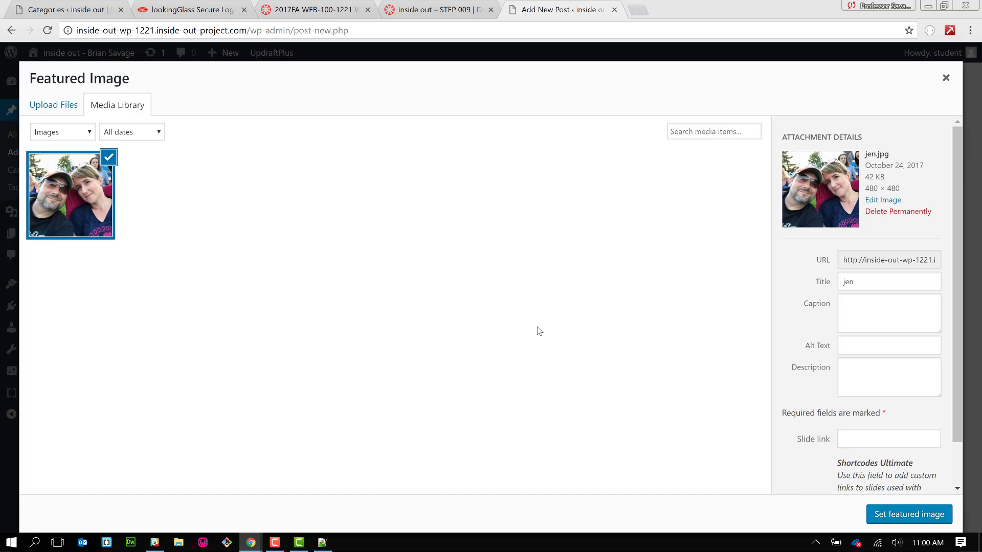
scroll(824, 397, "down", 1)
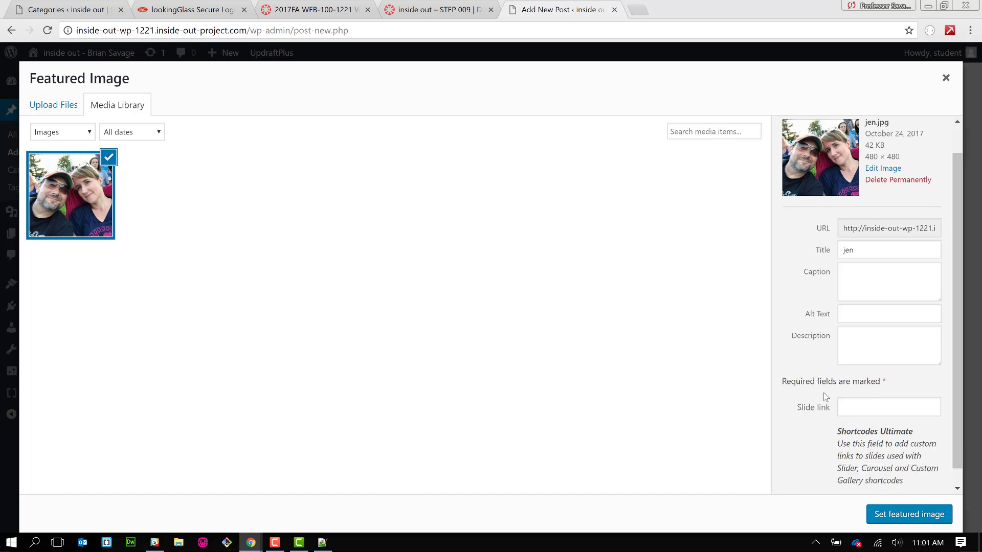
left_click(902, 516)
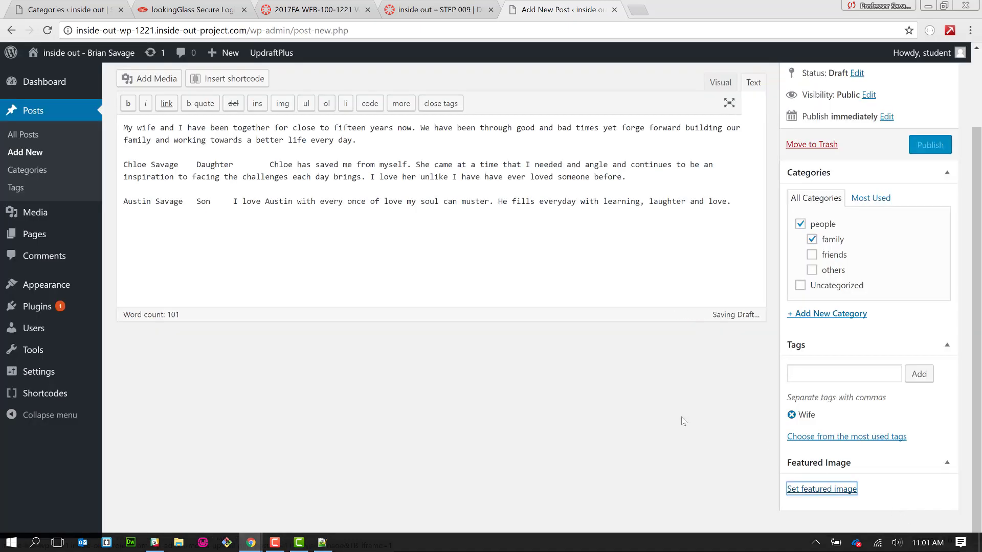
- Delete the daughter's and son's paragraphs so only the wife's paragraph remains
scroll(683, 421, "down", 3)
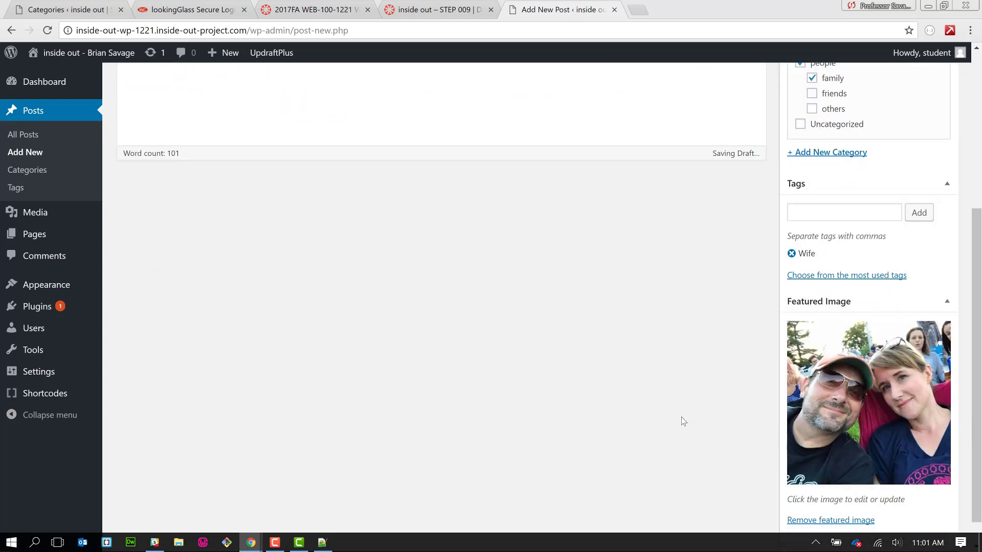
scroll(682, 421, "up", 4)
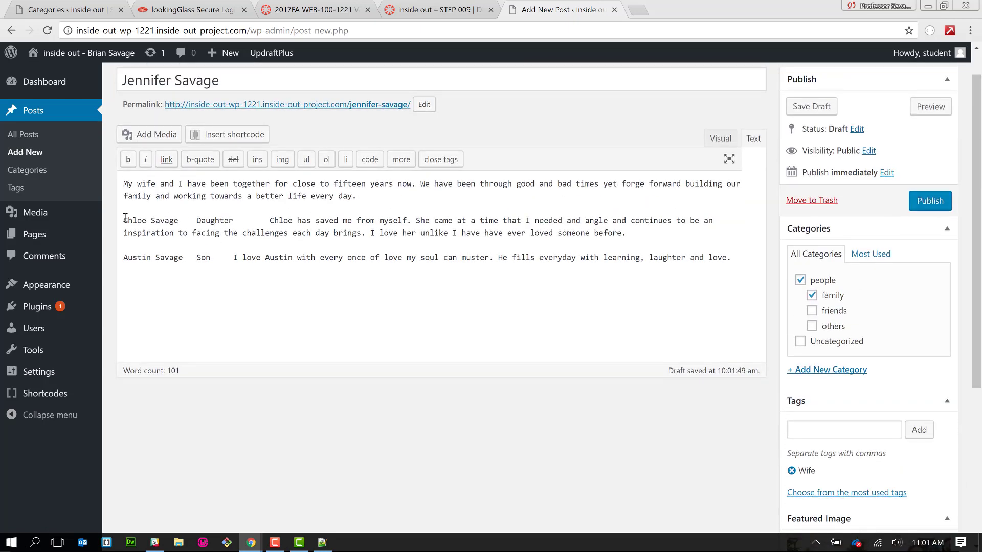
left_click_drag(124, 218, 278, 313)
key("ctrl+c")
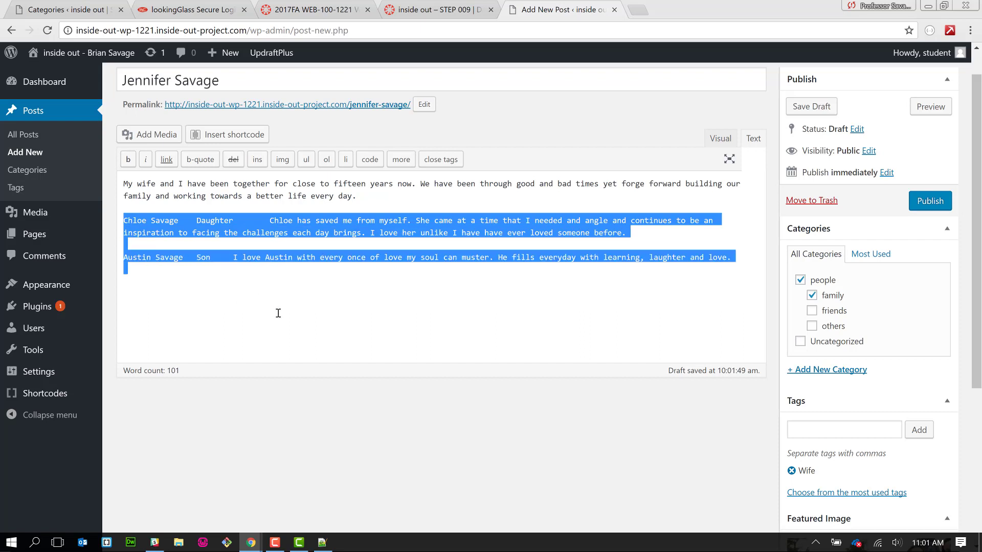
key("Delete")
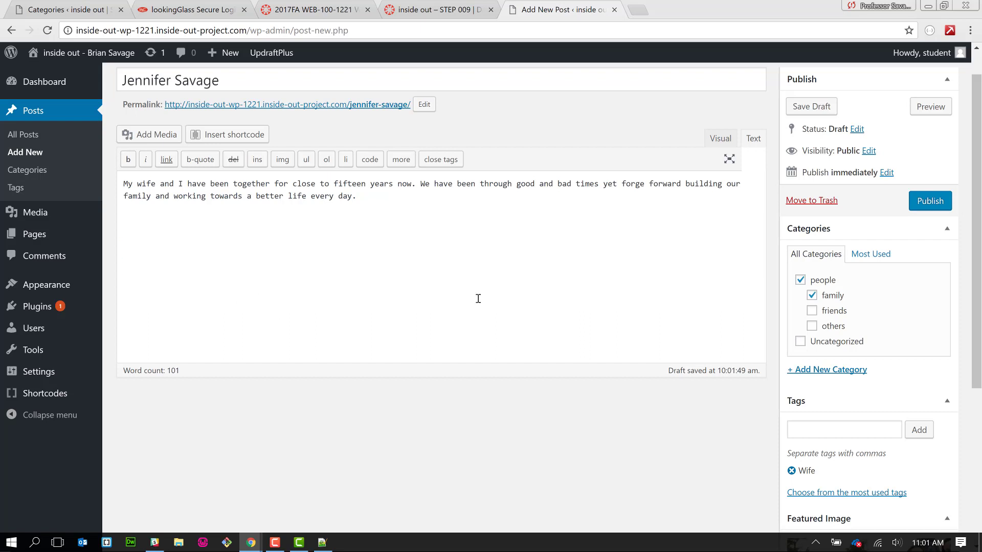
- Publish the wife's post and start a new blank post
left_click(936, 203)
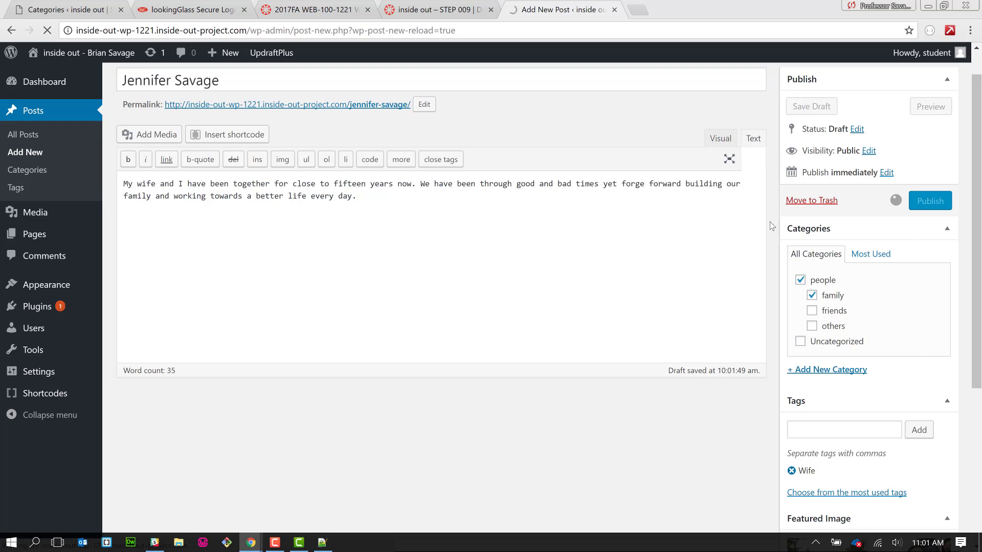
scroll(772, 226, "up", 1)
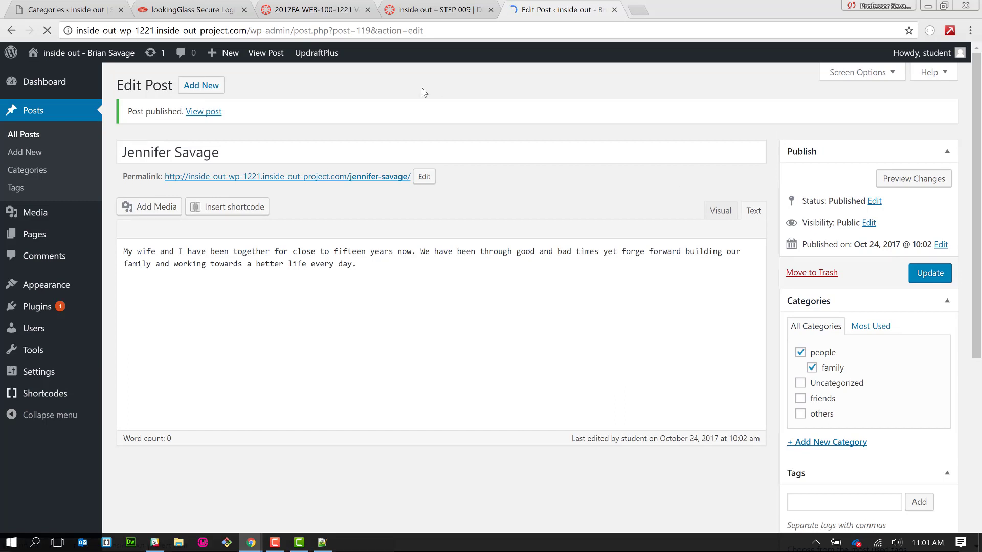
left_click(214, 88)
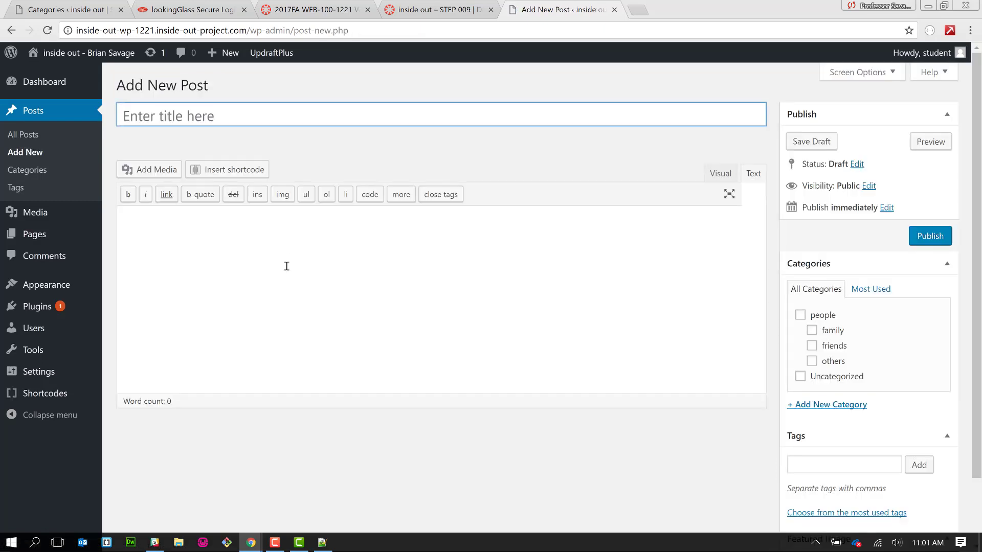
- Paste the family paragraphs into the body and move the daughter's name into the title
left_click(287, 257)
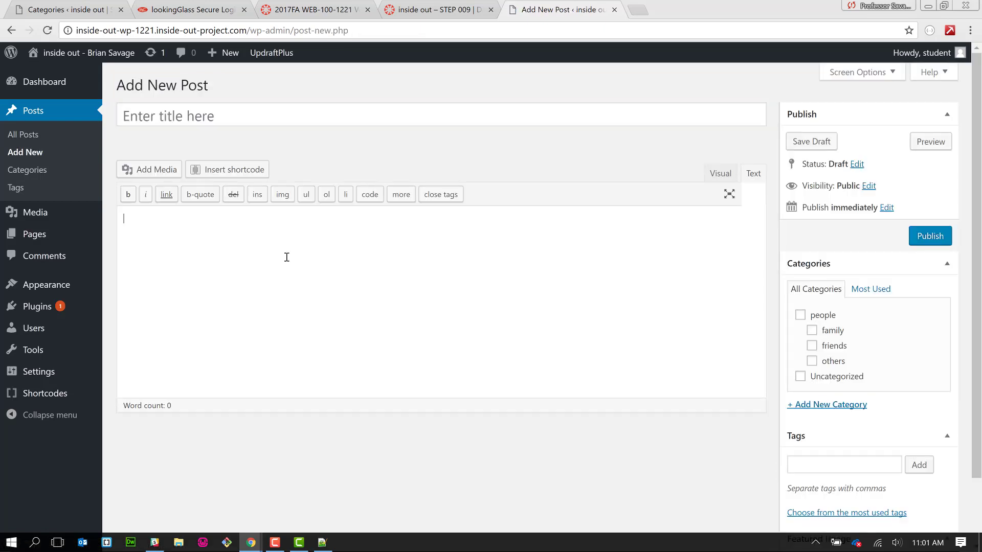
key("ctrl+v")
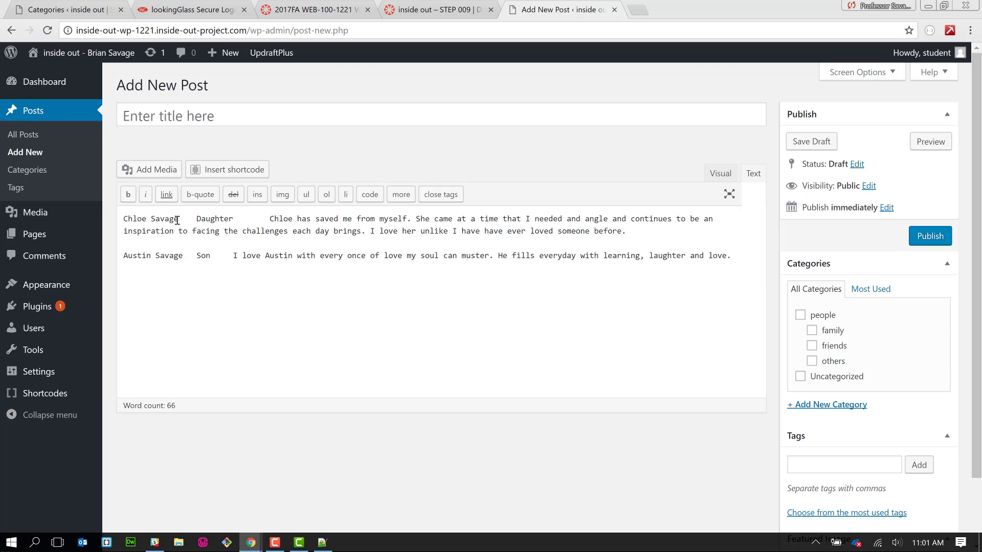
left_click_drag(177, 220, 116, 221)
key("ctrl+x")
left_click(172, 116)
key("ctrl+v")
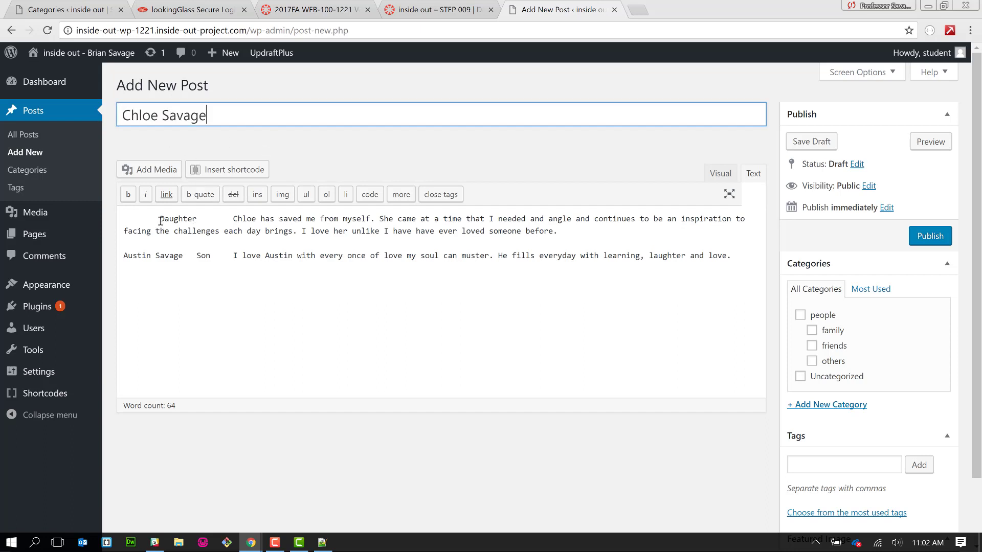
- Move 'Daughter' from the body into the tags and tick the people and family categories
left_click_drag(160, 218, 198, 218)
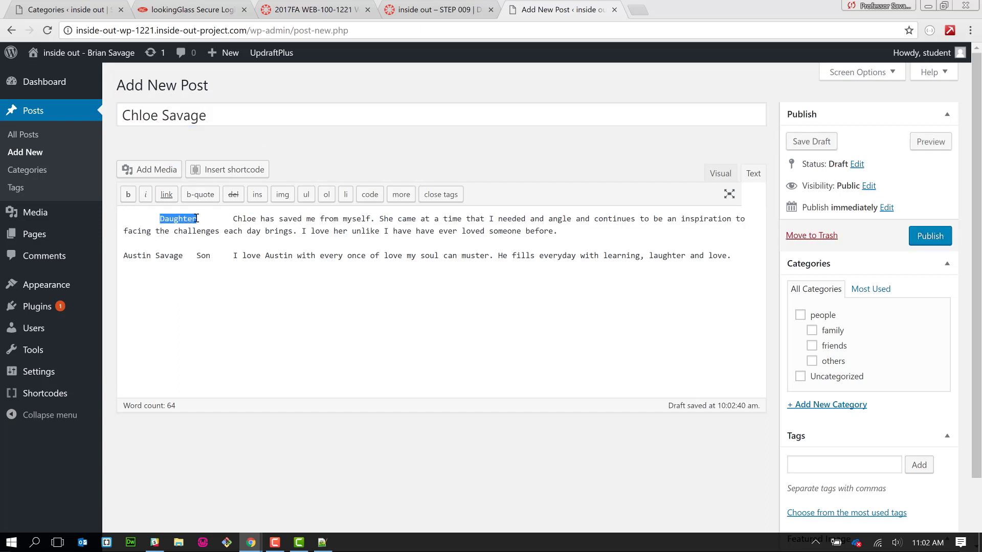
key("BackSpace")
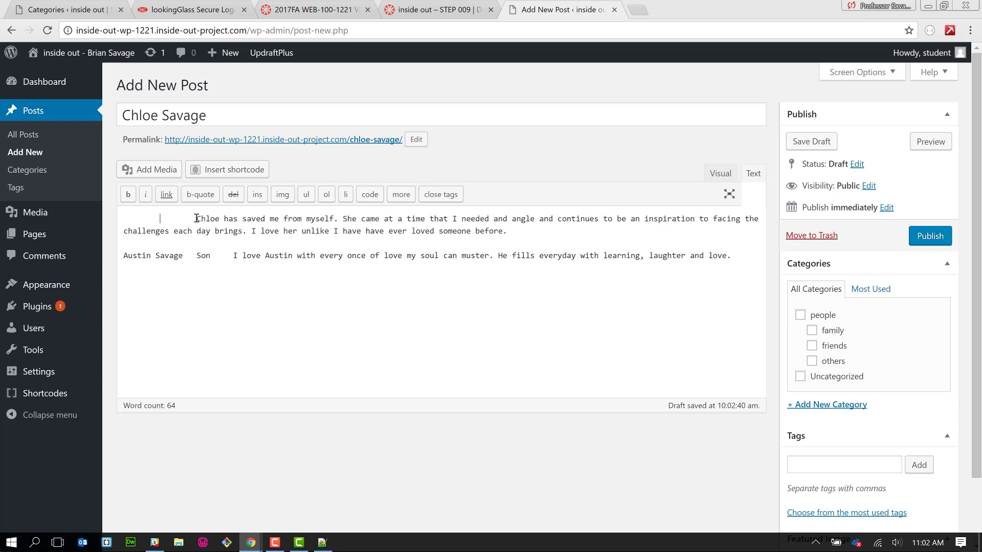
left_click(796, 464)
key("ctrl+v")
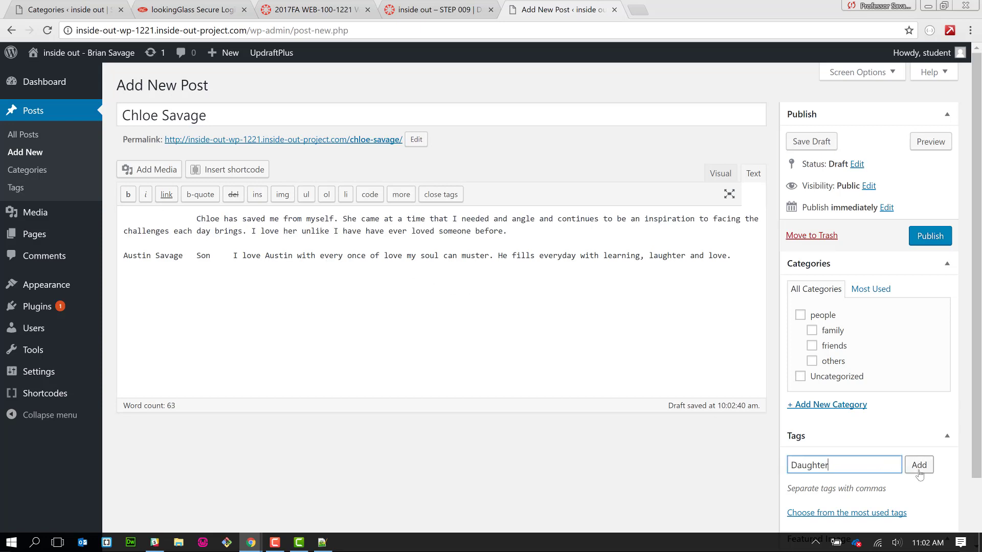
left_click(918, 472)
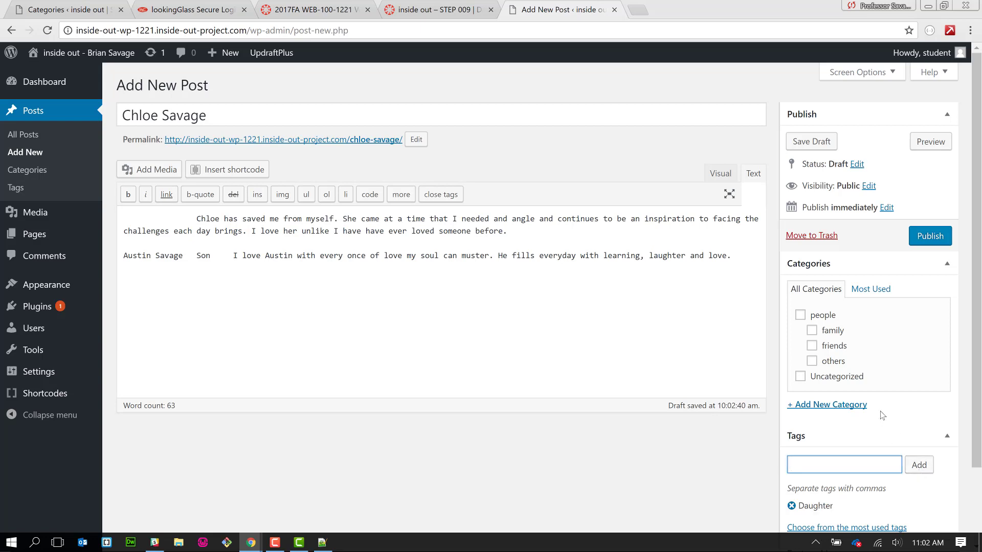
left_click(822, 316)
left_click(832, 333)
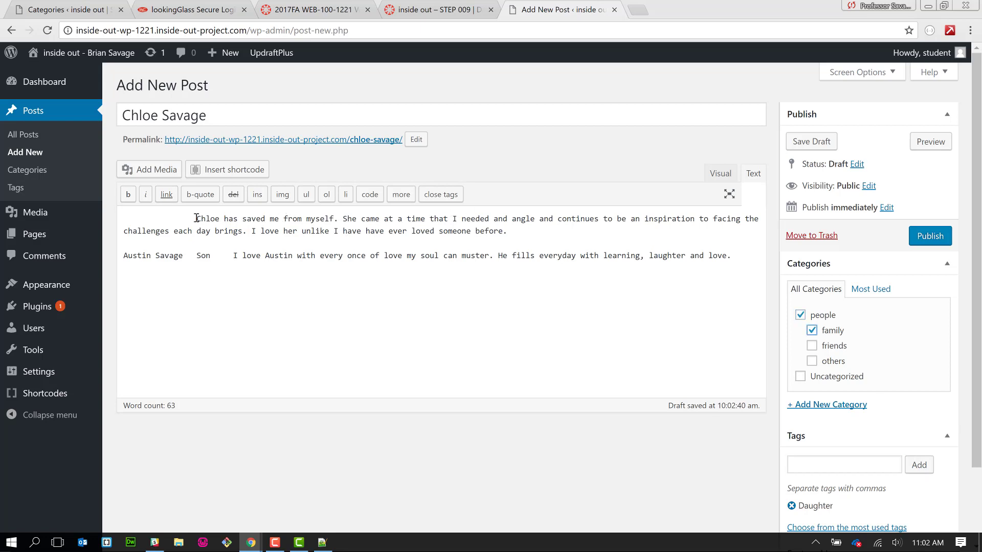
- Remove the leading space before the body's first paragraph
left_click_drag(196, 219, 120, 211)
key("BackSpace")
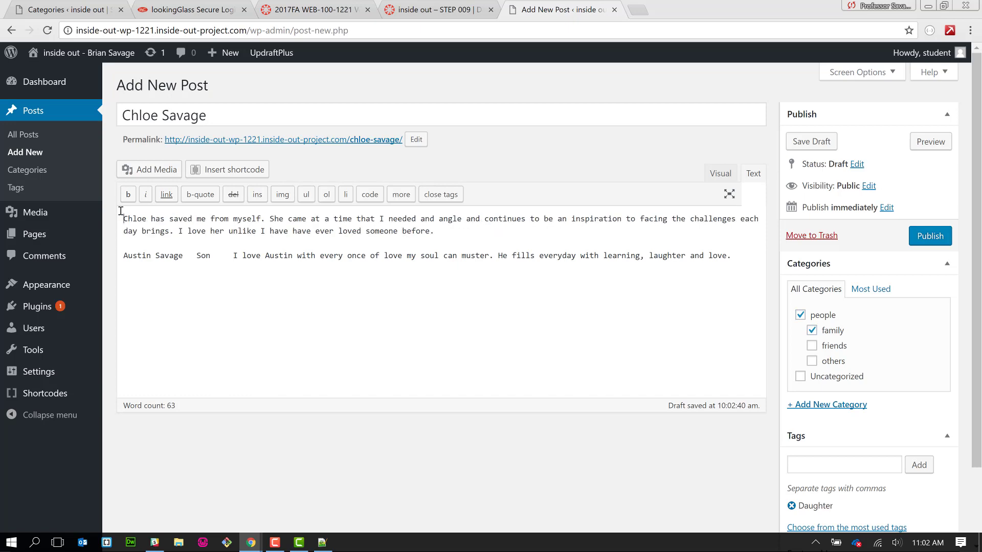
scroll(642, 462, "down", 1)
scroll(642, 461, "down", 2)
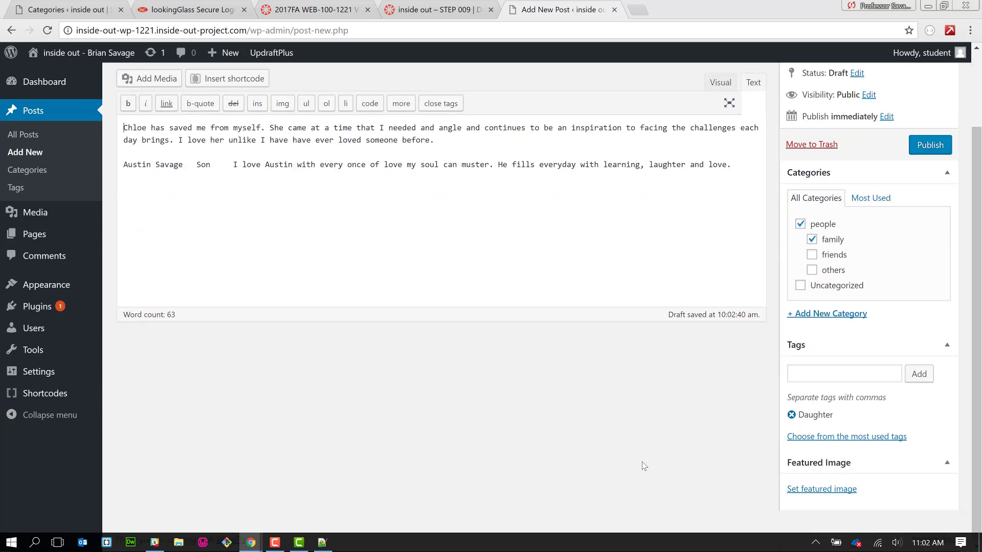
- Upload the daughter's photo (1536 × 2048) from Downloads and set it as the featured image
left_click(818, 491)
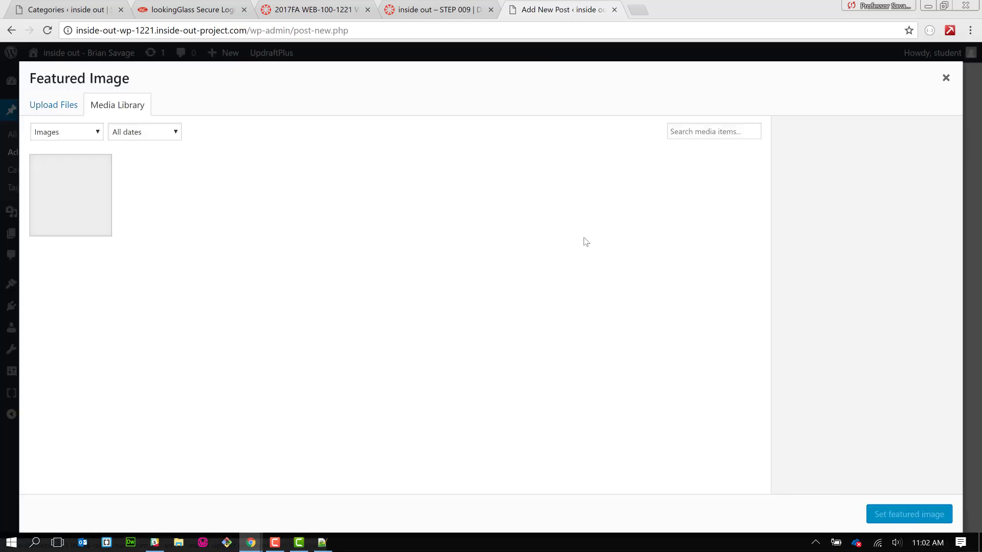
left_click(44, 104)
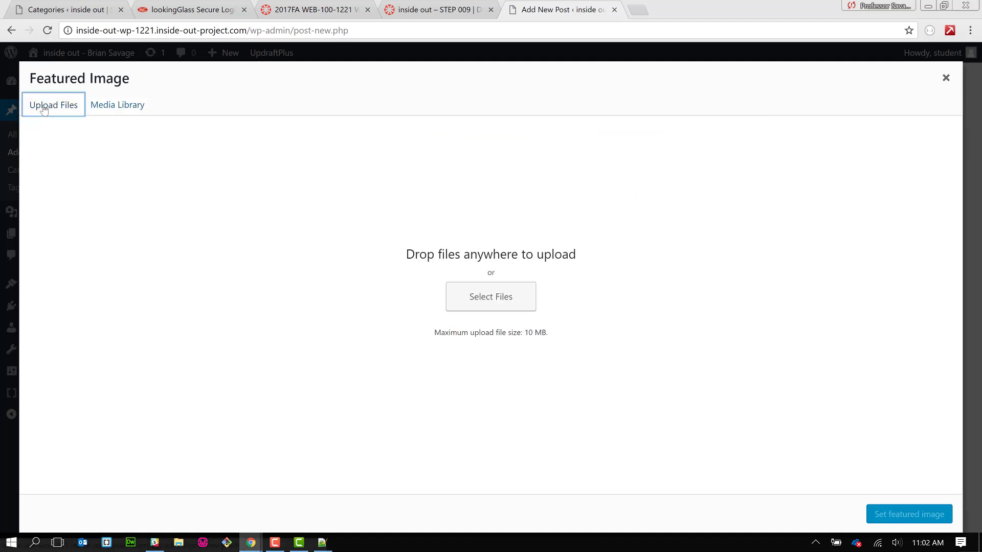
left_click(498, 292)
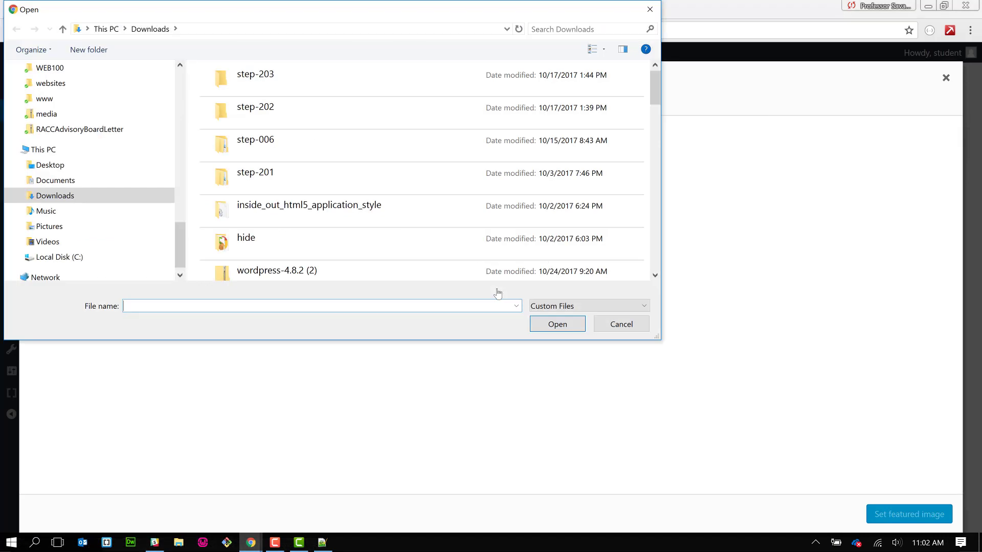
left_click(656, 233)
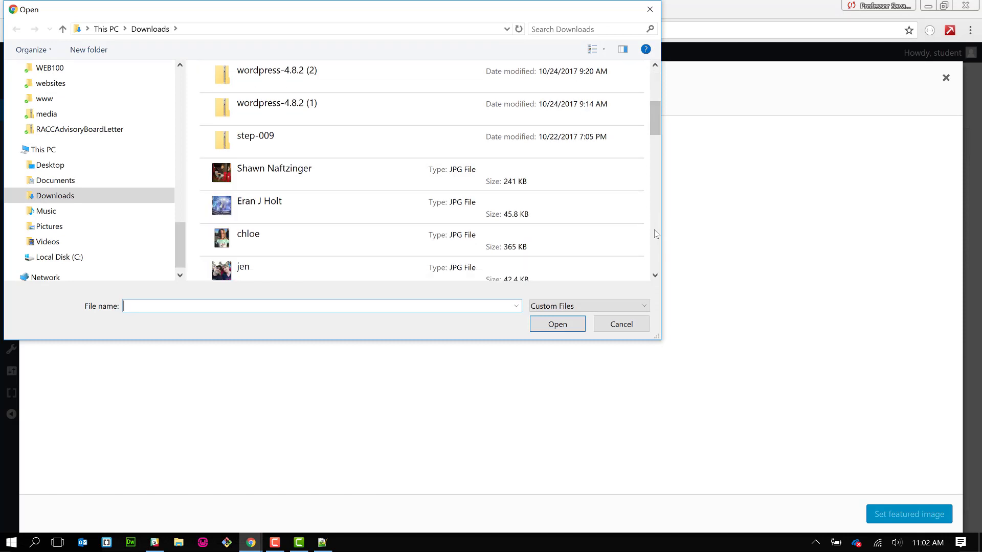
left_click(323, 240)
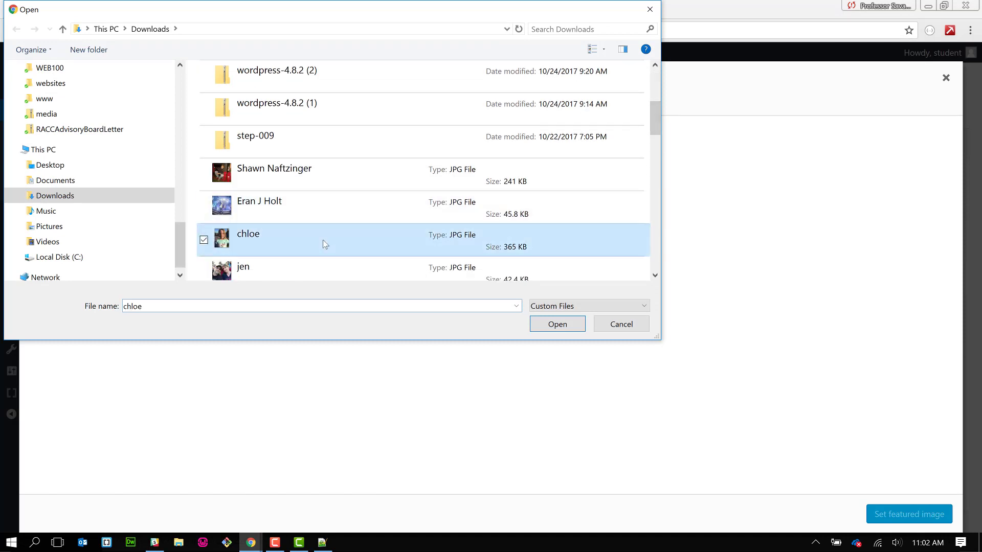
left_click(558, 324)
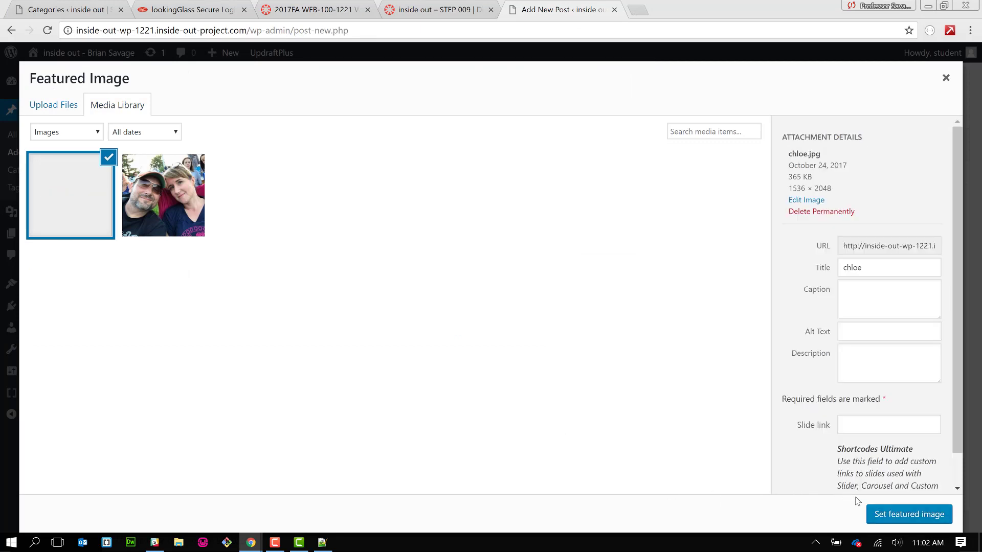
left_click(903, 515)
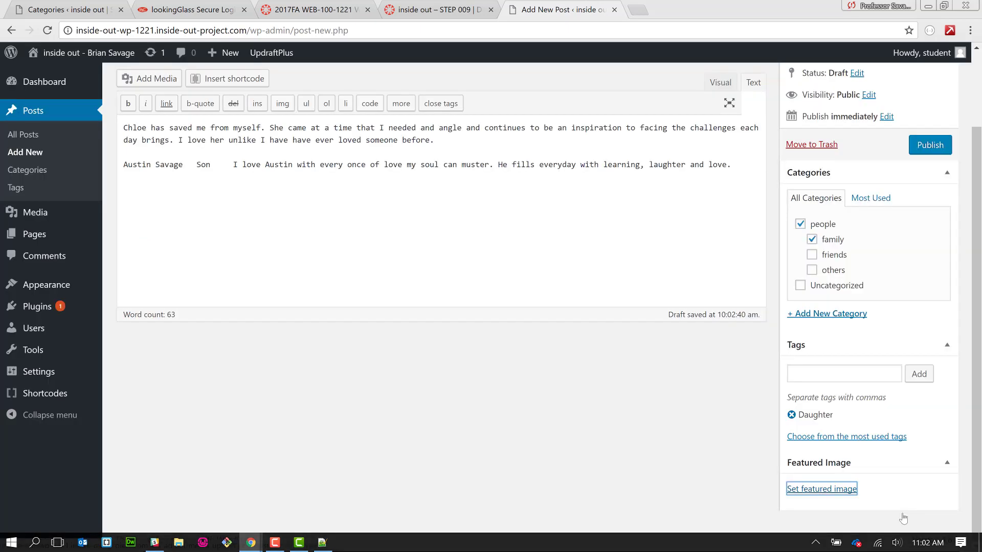
- Delete the son's paragraph, publish the daughter's post, and open a blank new post
scroll(594, 394, "down", 3)
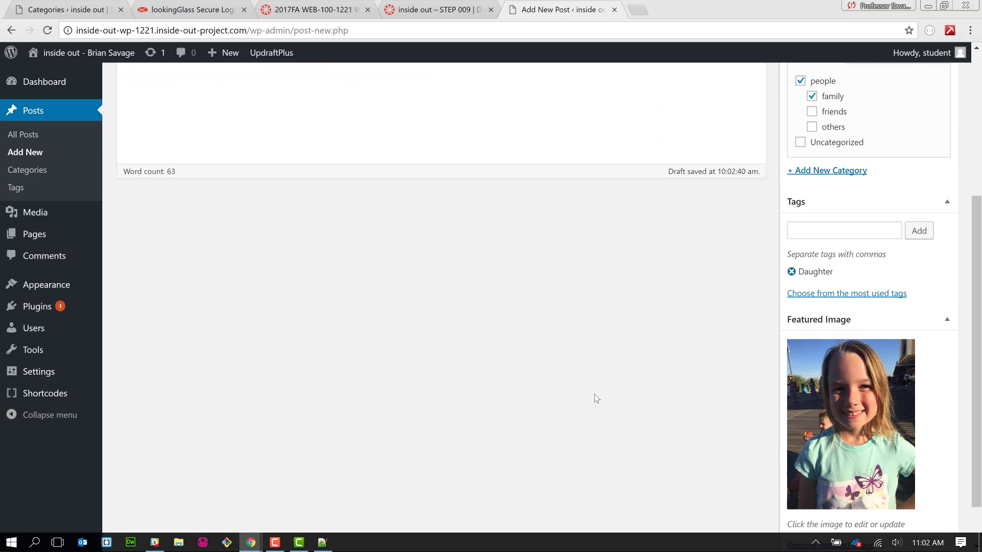
scroll(594, 394, "up", 5)
scroll(594, 395, "down", 1)
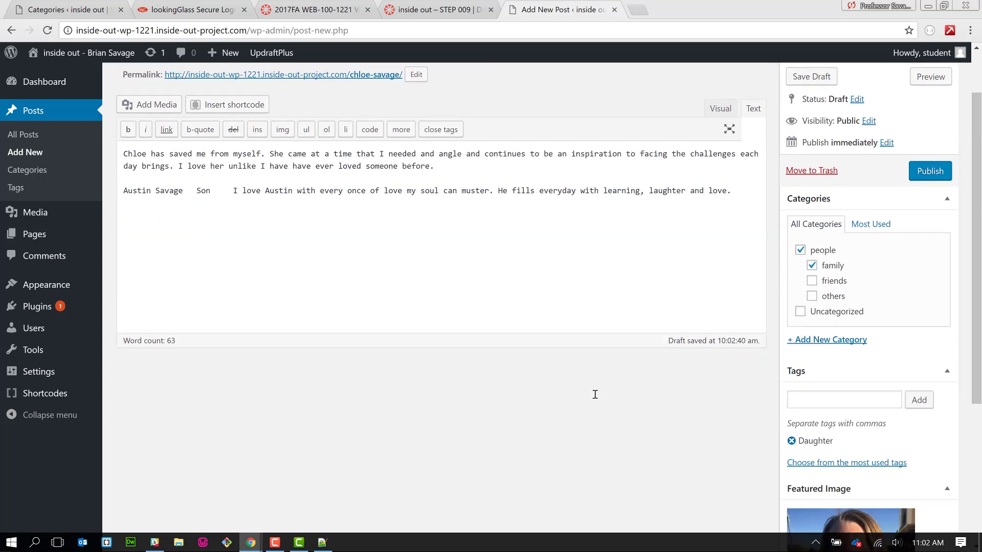
scroll(594, 398, "up", 1)
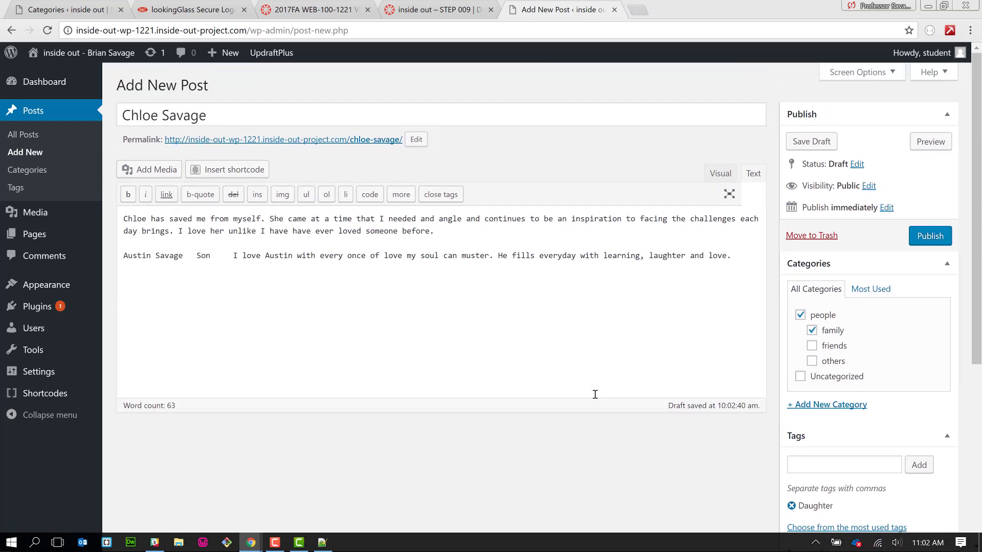
left_click(124, 256)
left_click(120, 270, "shift")
key("ctrl+c")
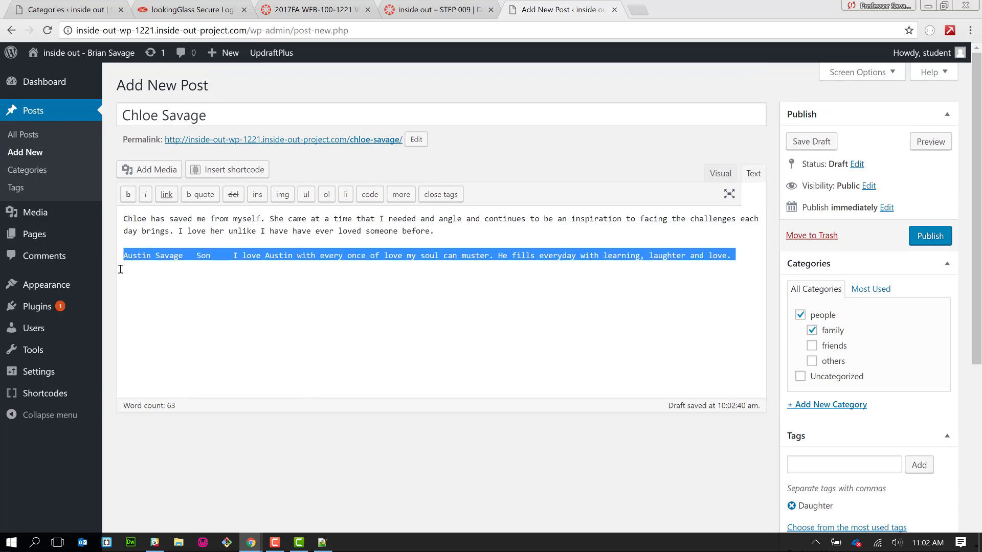
key("BackSpace")
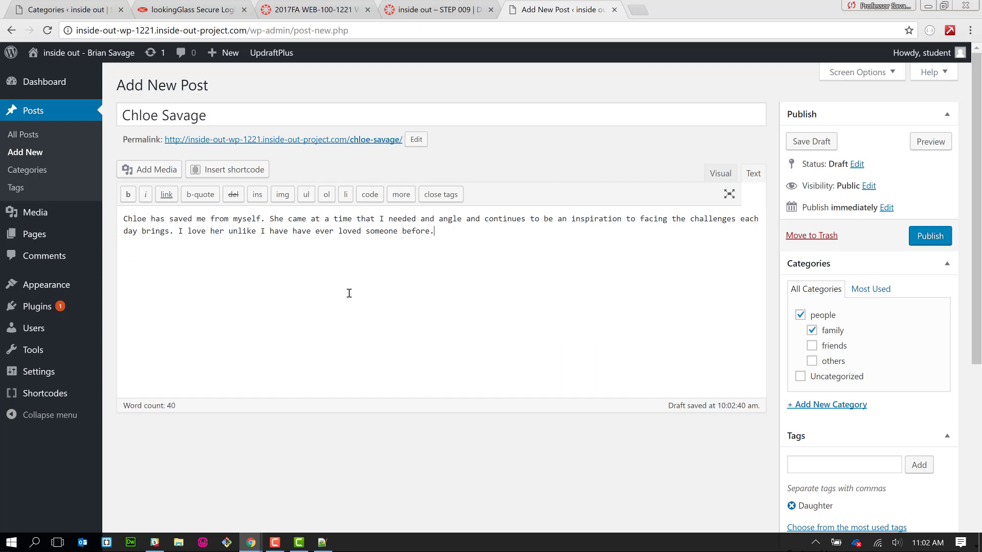
left_click(930, 235)
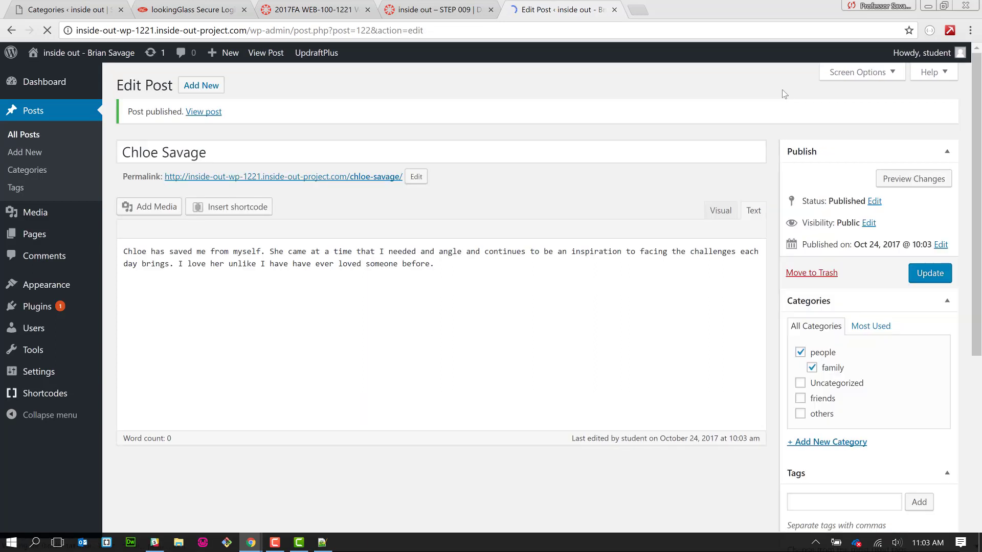
left_click(202, 91)
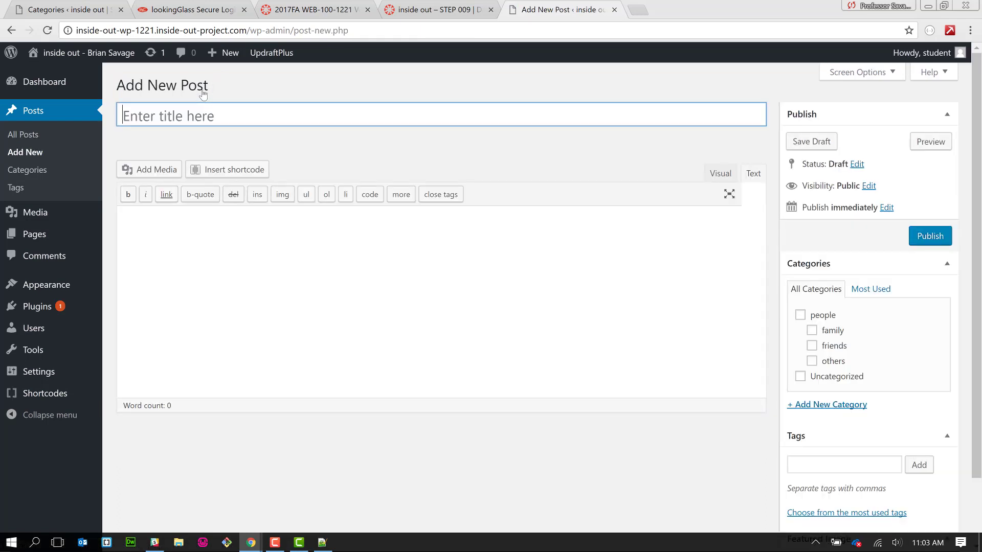
- Paste the son's paragraph into the body and move his name into the post title
left_click(179, 243)
key("ctrl+v")
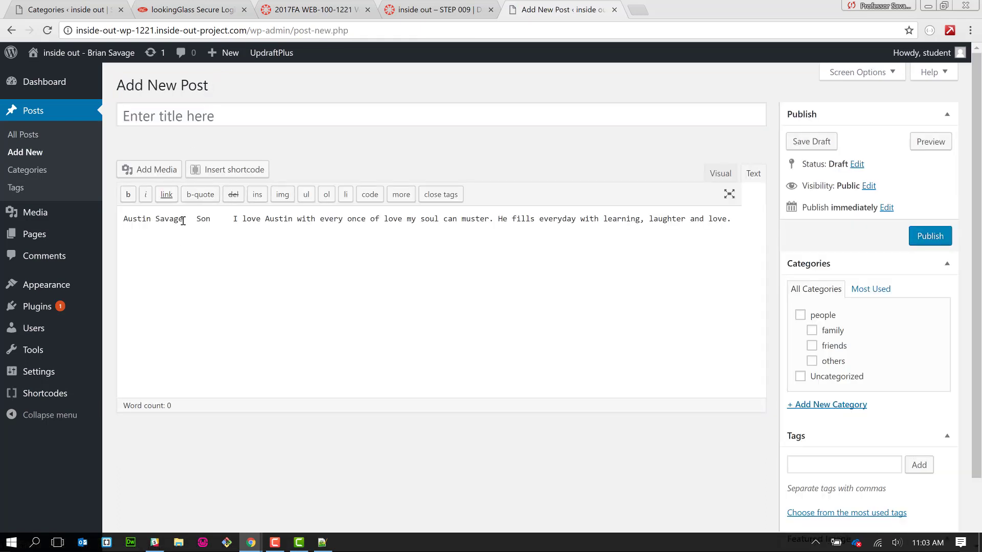
mouse_move(183, 220)
left_mouse_down()
mouse_move(119, 215)
mouse_move(183, 221)
left_mouse_up()
key("ctrl+c")
left_click(121, 217)
key("BackSpace")
type("v")
left_click(162, 114)
key("ctrl+v")
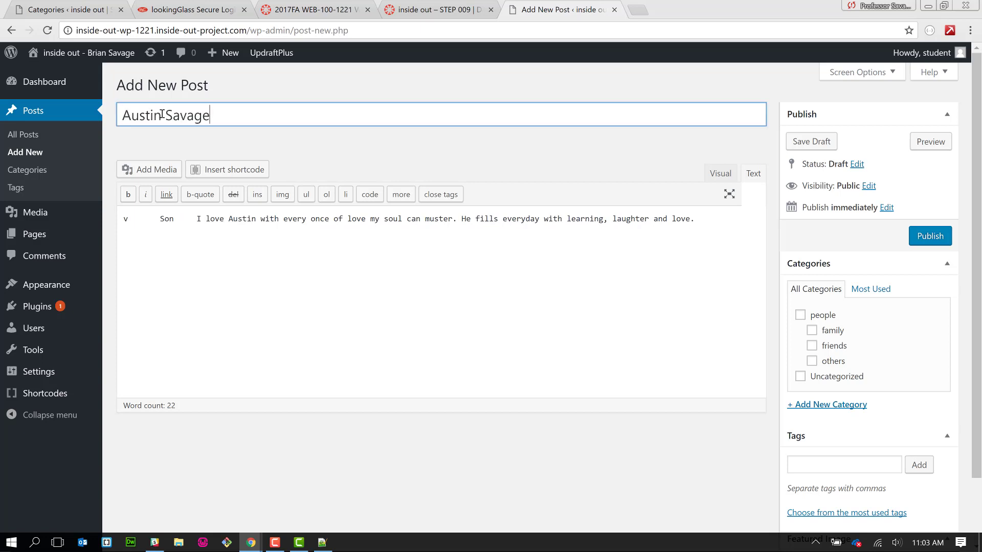
- File the post under people and family and add the tag Son
double_click(166, 219)
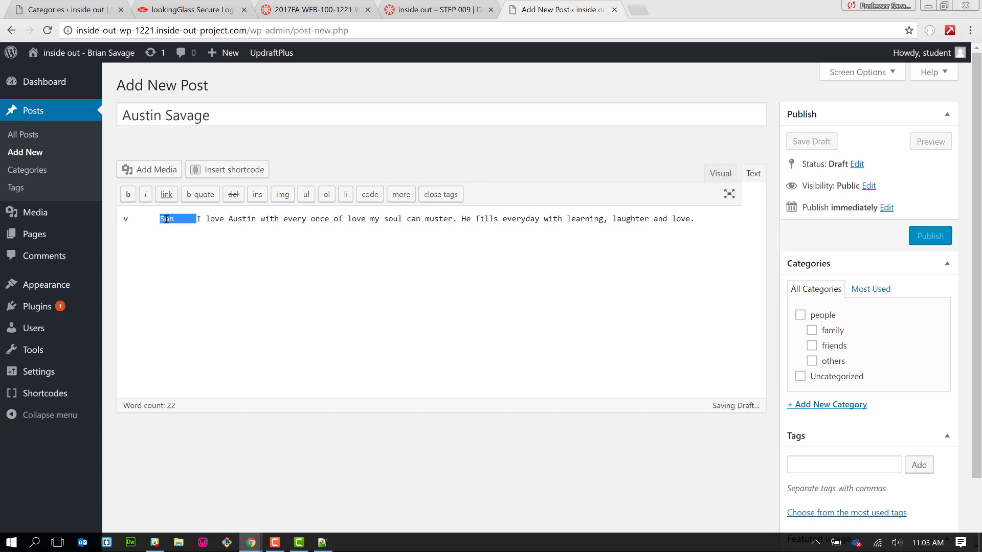
left_click(160, 219)
left_click_drag(160, 220, 174, 224)
key("ctrl+c")
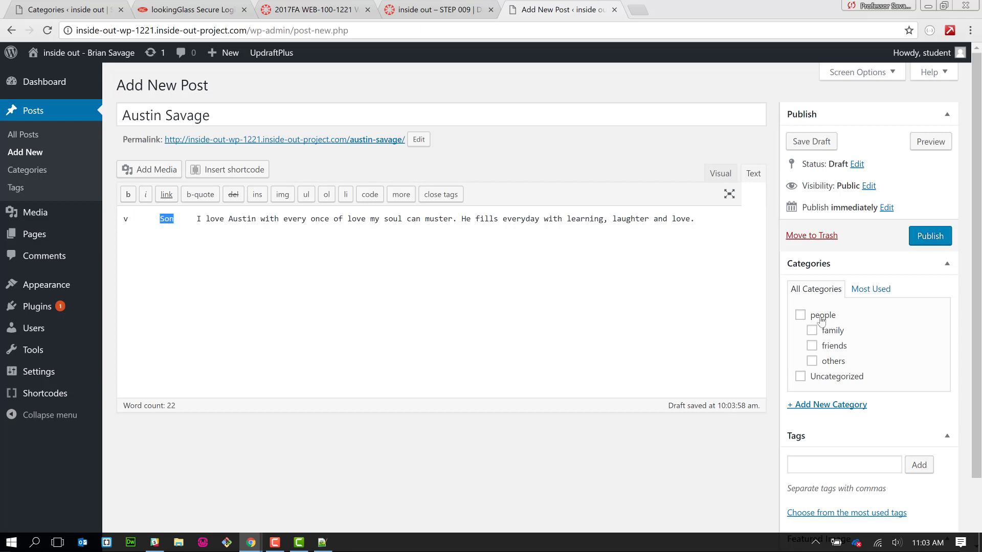
scroll(831, 358, "down", 2)
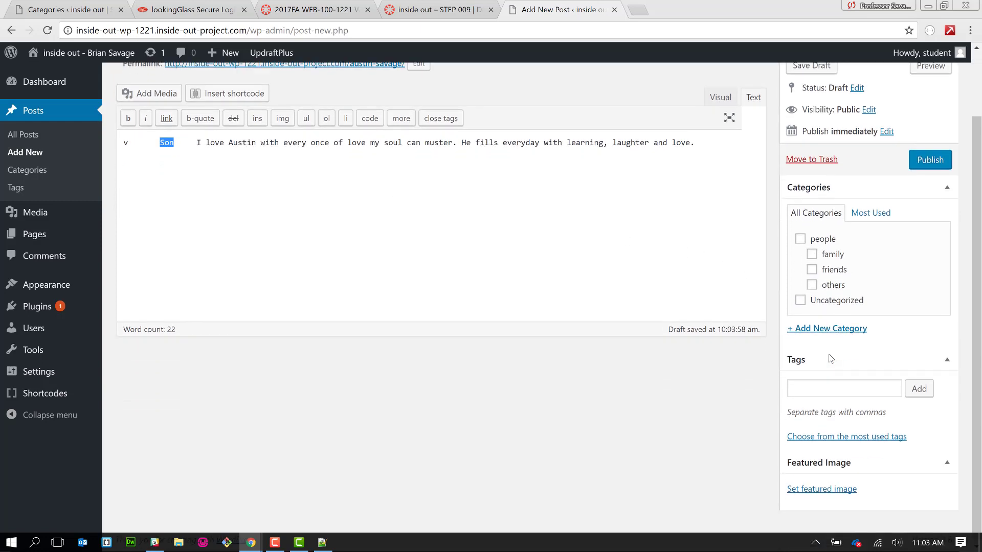
left_click(800, 240)
left_click(812, 254)
left_click(815, 394)
key("ctrl+v")
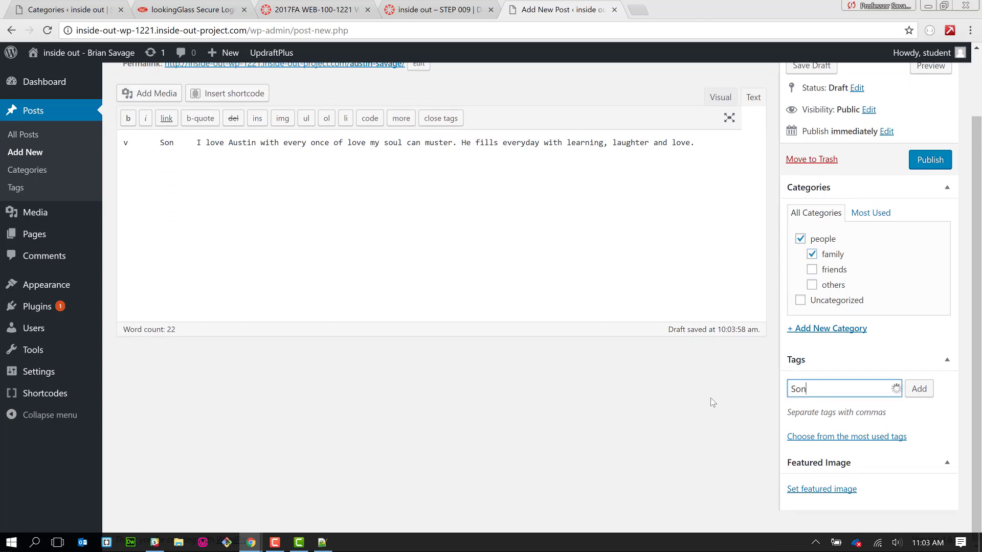
left_click(908, 389)
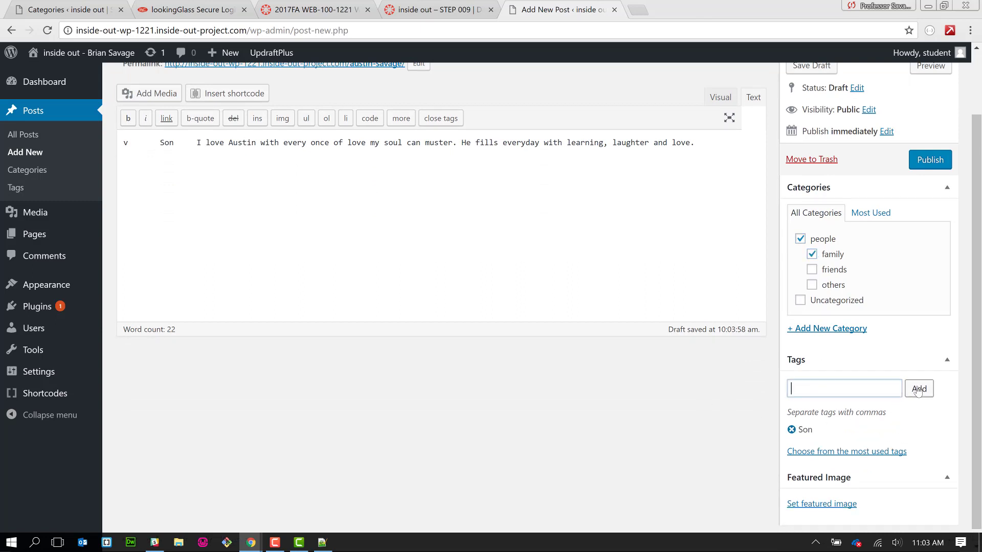
scroll(675, 388, "down", 1)
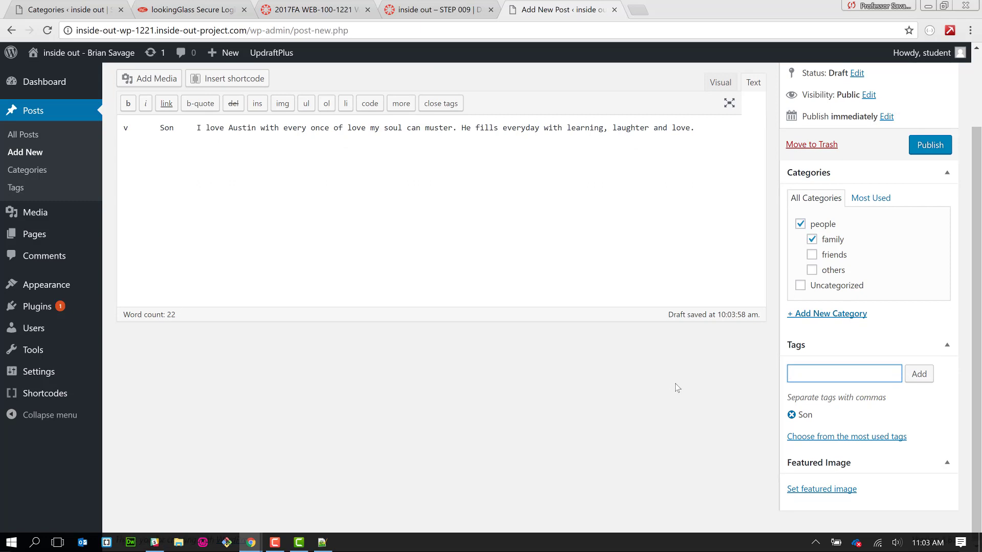
- Upload the son's photo from Downloads and set it as the featured image
left_click(819, 491)
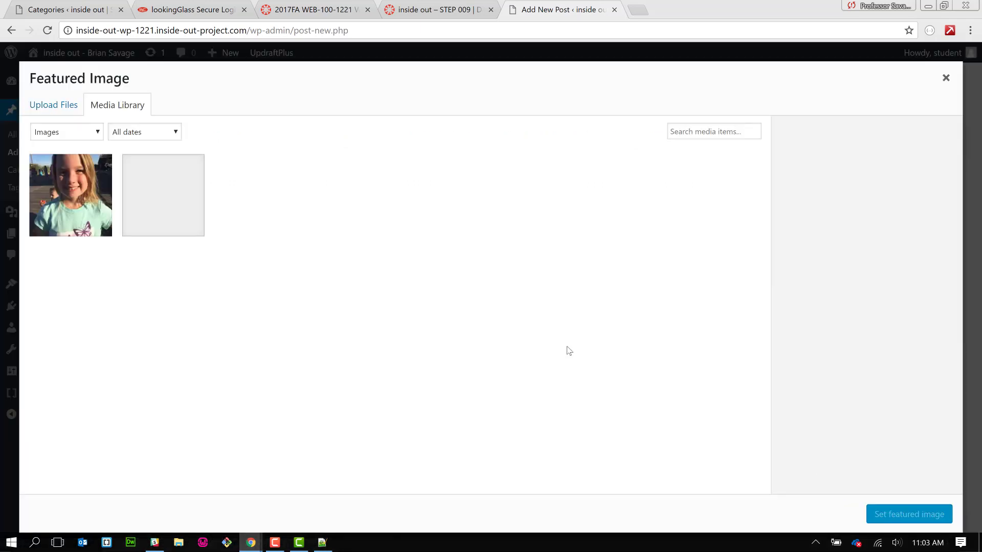
left_click(70, 104)
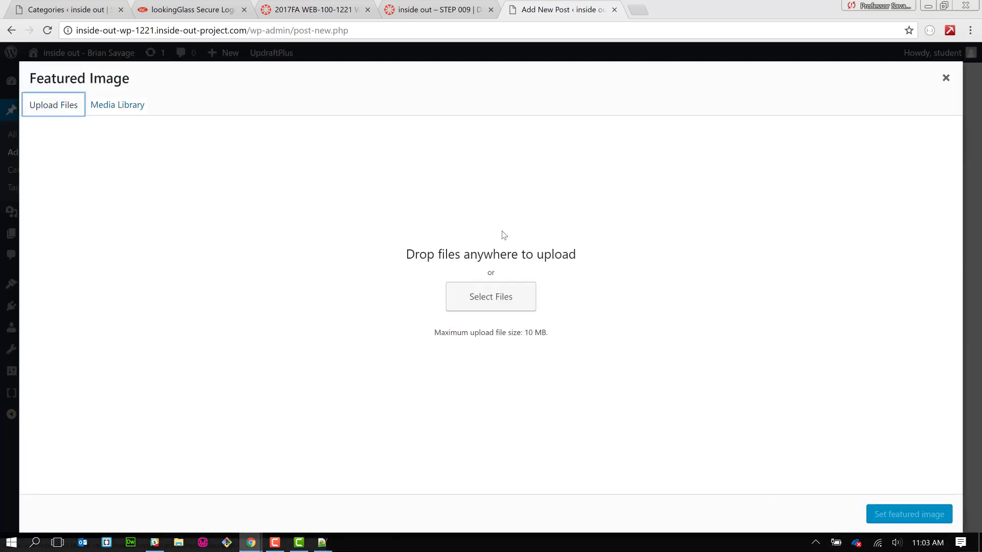
left_click(476, 296)
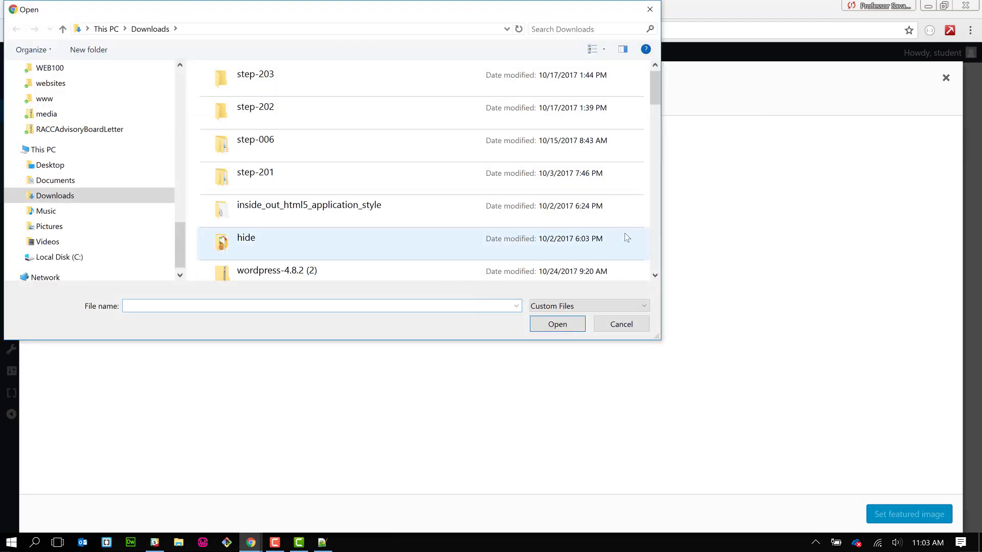
left_click(658, 233)
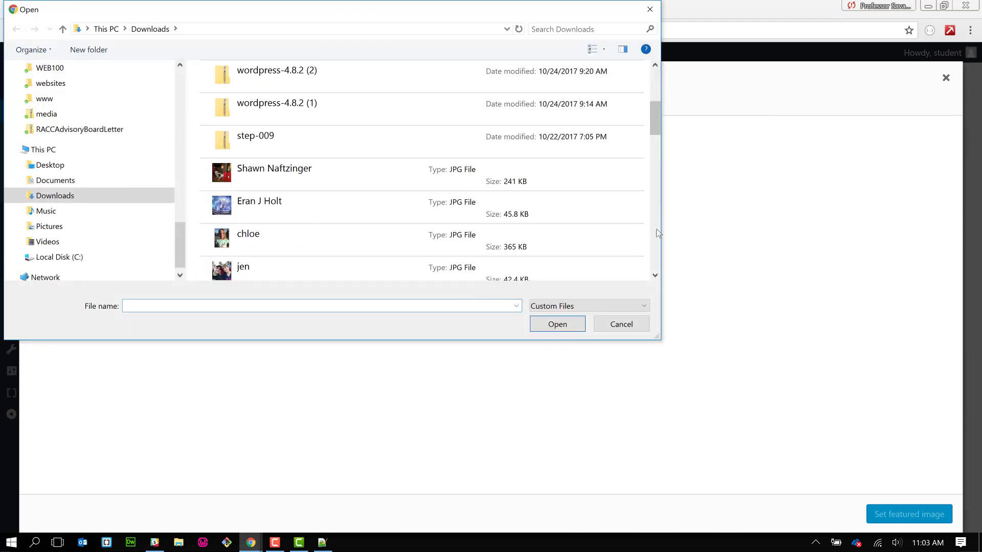
left_click(658, 233)
left_click(375, 111)
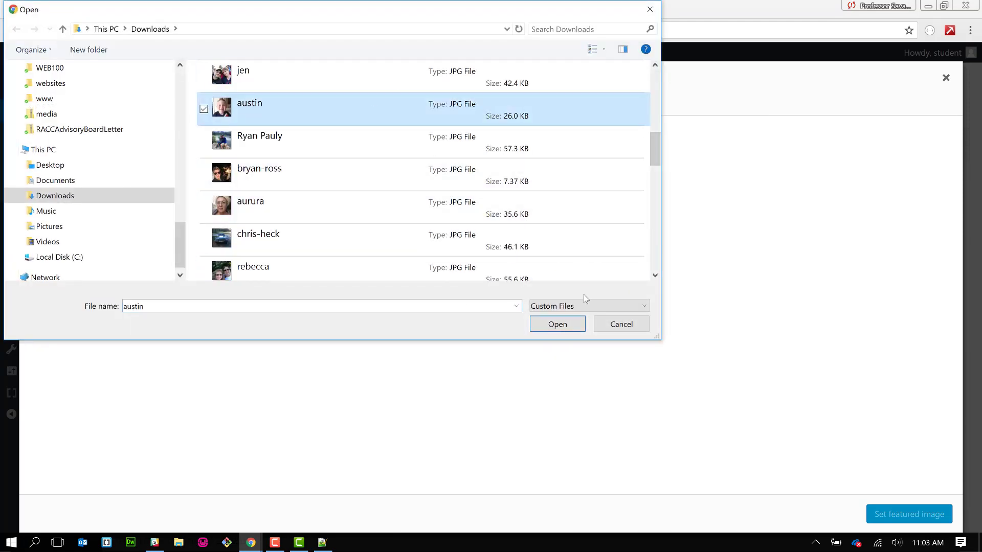
left_click(561, 324)
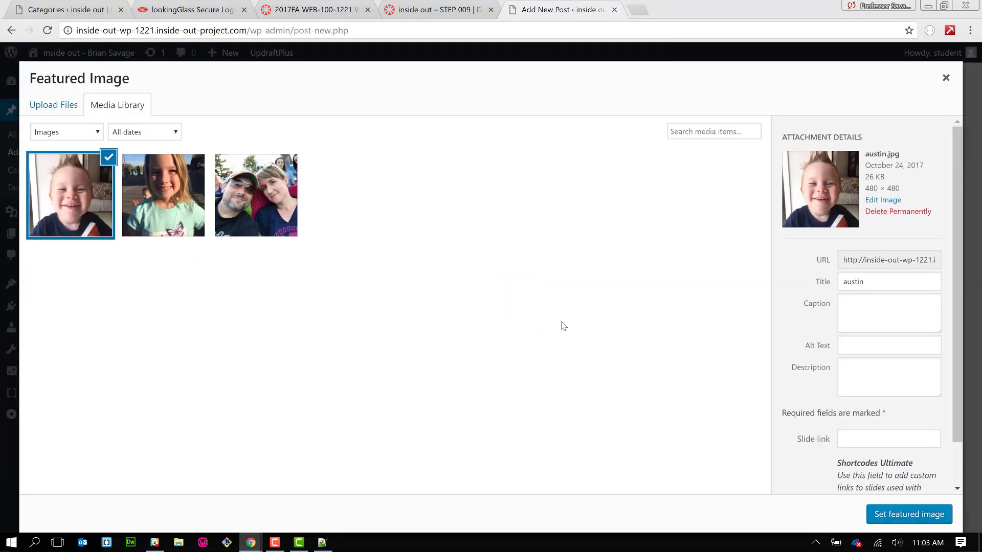
left_click(890, 515)
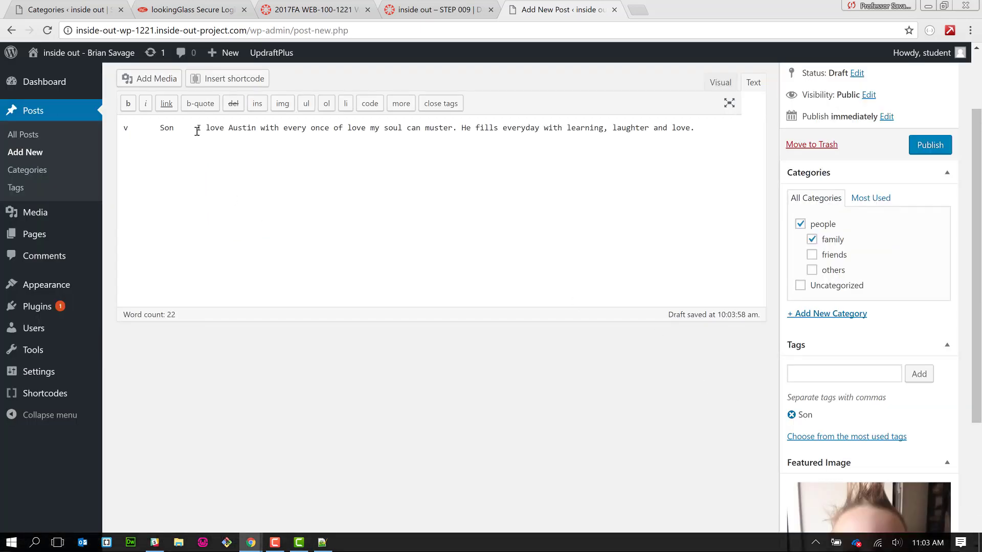
- Delete the leftover 'v Son' text at the start of the body
left_click_drag(197, 131, 126, 132)
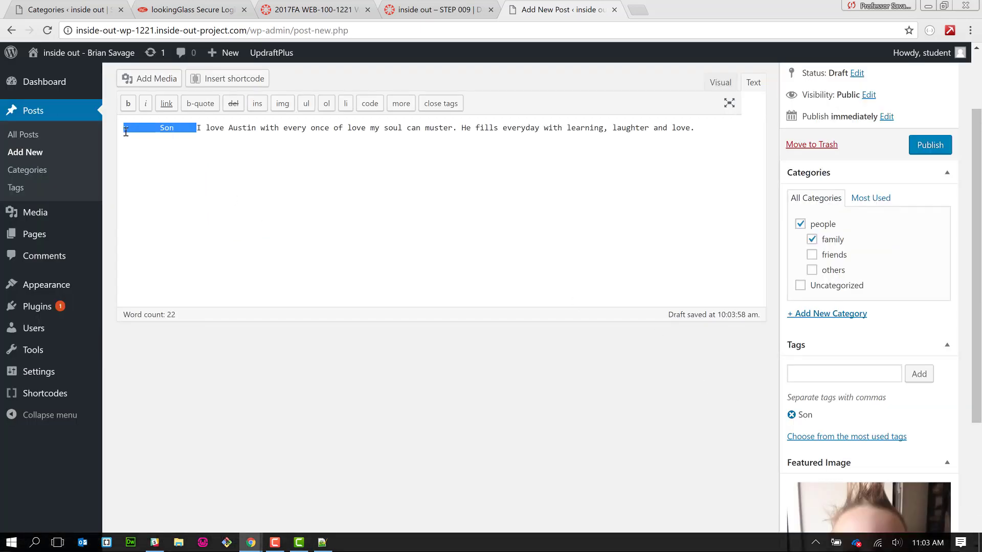
key("BackSpace")
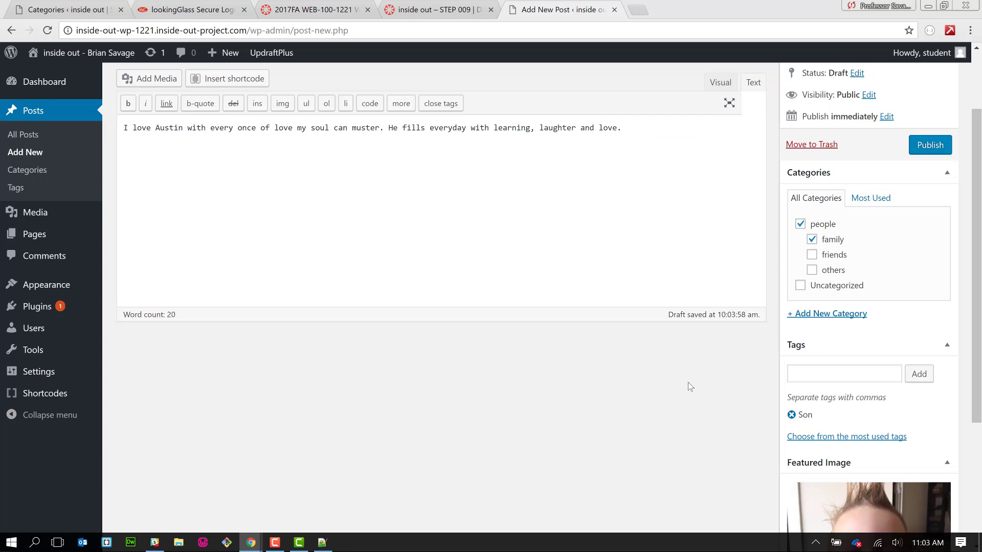
scroll(689, 387, "down", 4)
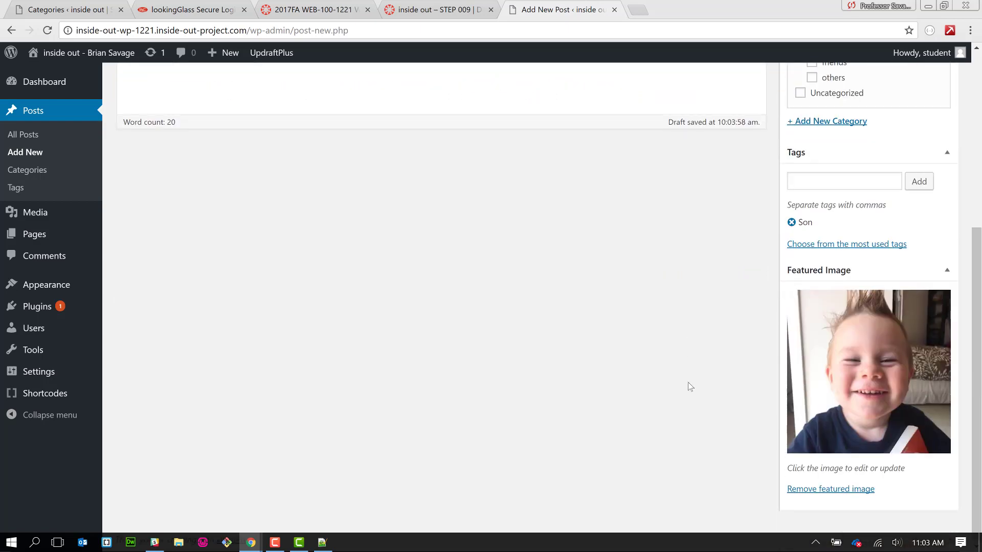
scroll(690, 387, "up", 6)
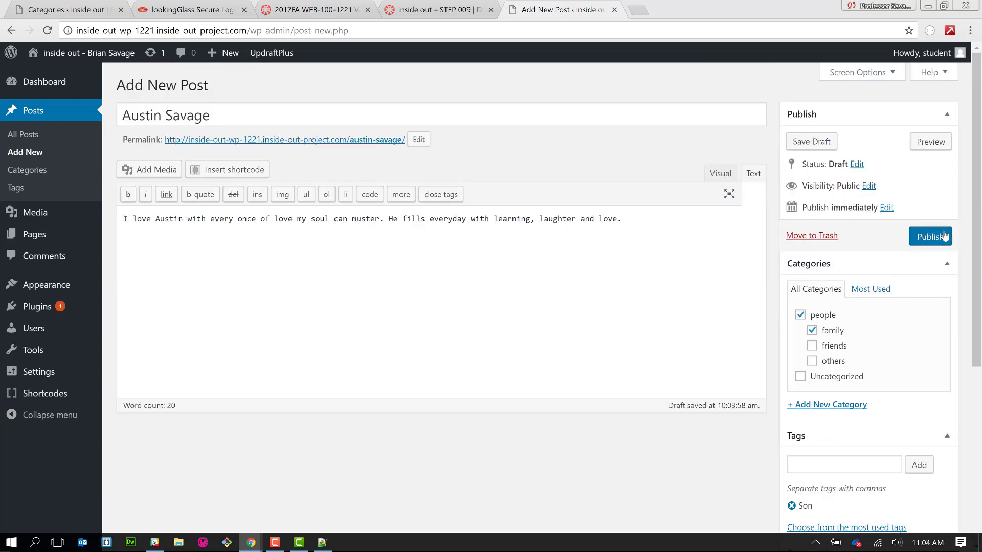
- Publish the son's post and open a fresh blank post
left_click(944, 235)
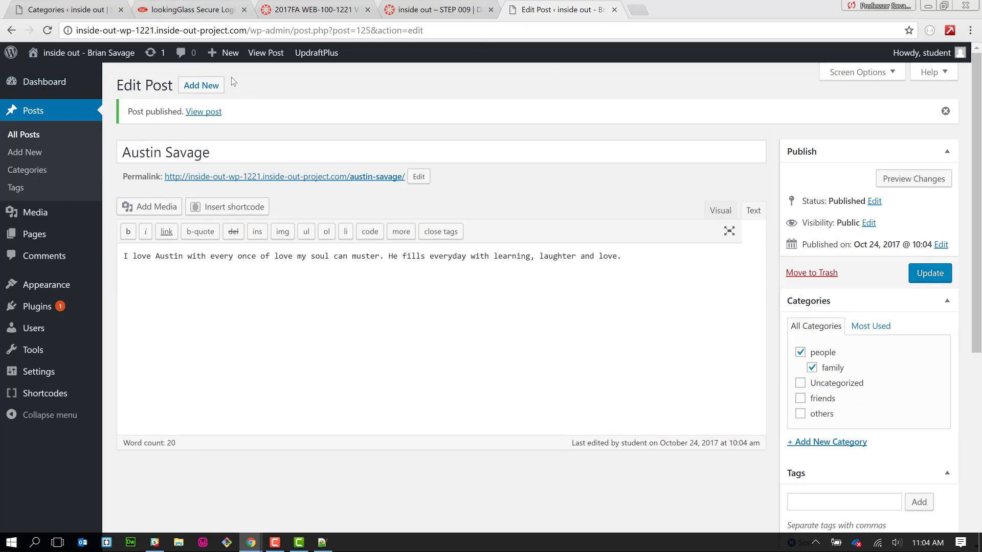
left_click(207, 88)
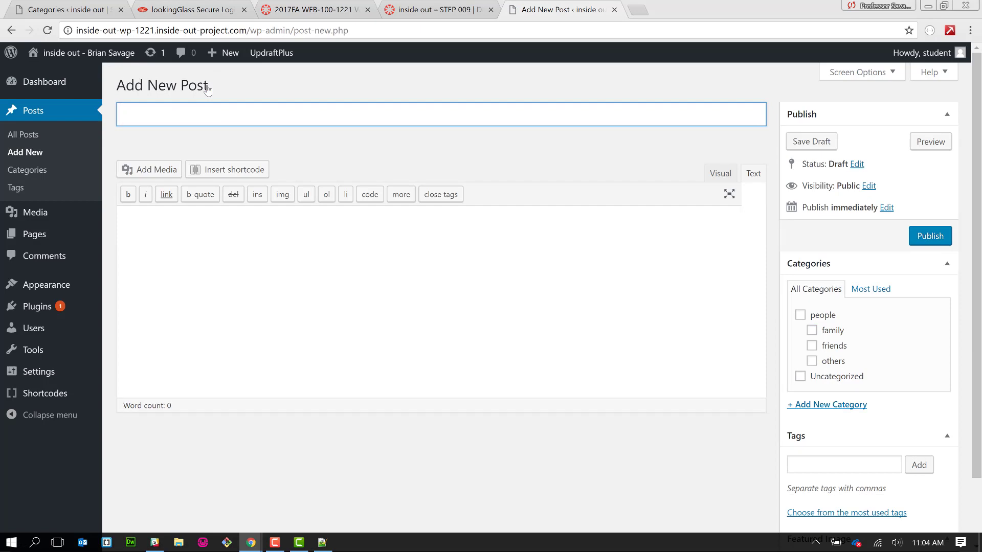
key("alt+Tab")
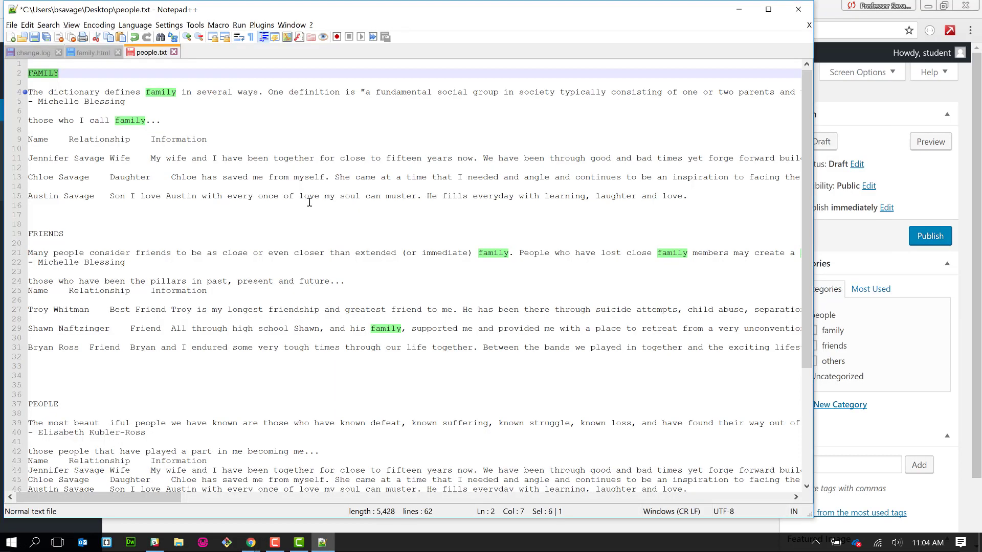
- Copy the three friend entries (lines 27–31) under FRIENDS in people.txt
left_click(308, 203)
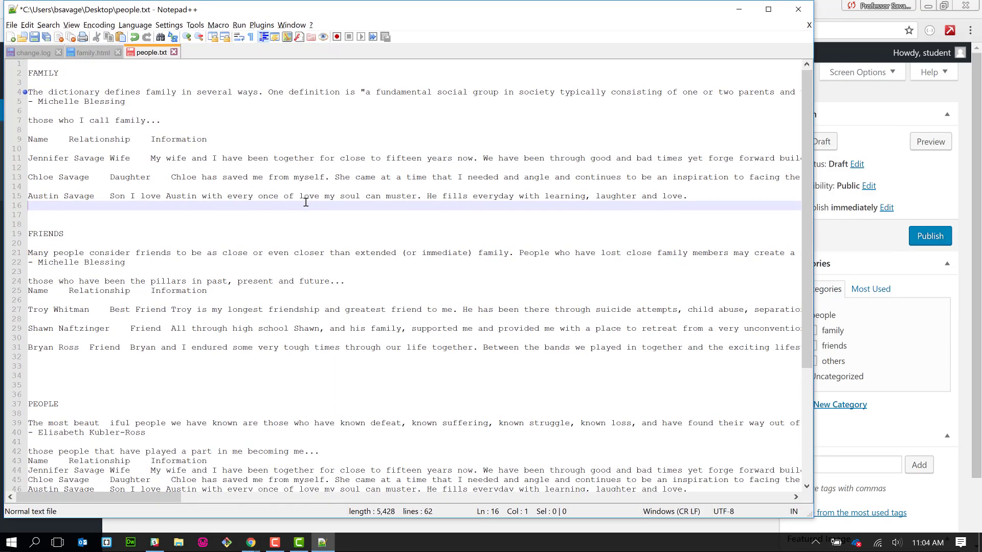
scroll(302, 190, "down", 1)
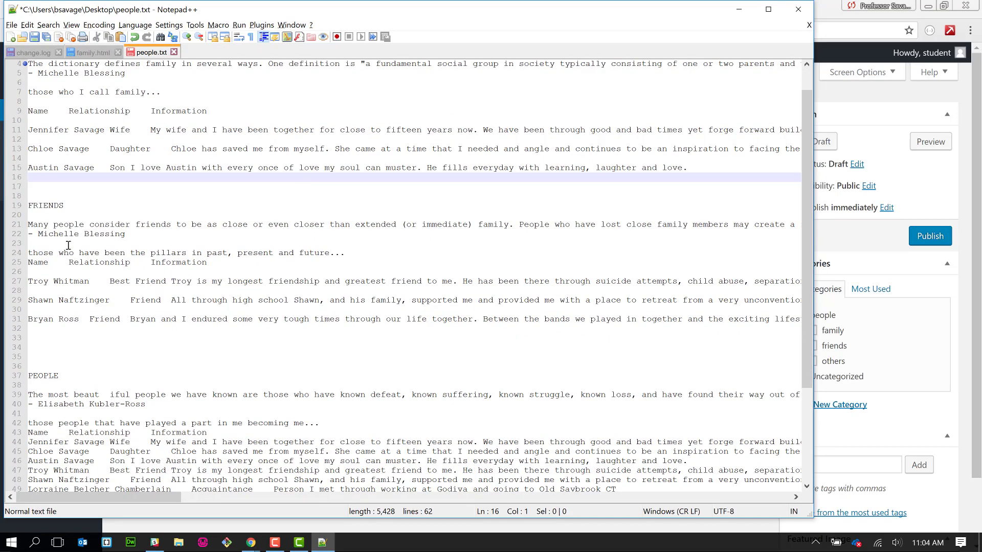
left_click(23, 282)
left_click_drag(27, 282, 28, 328)
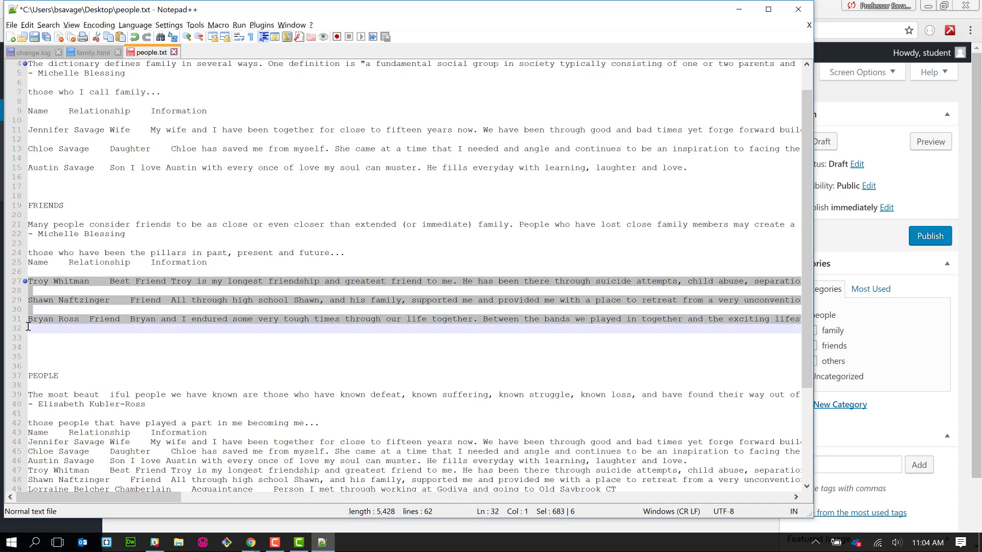
key("alt+Tab")
- Paste the friend entries into the body and move the first friend's name into the title
left_click(237, 289)
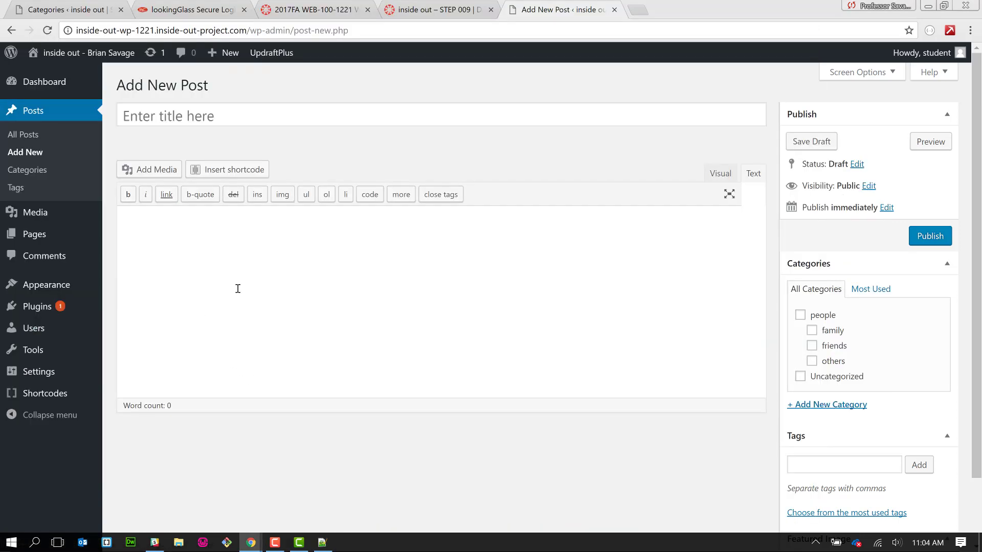
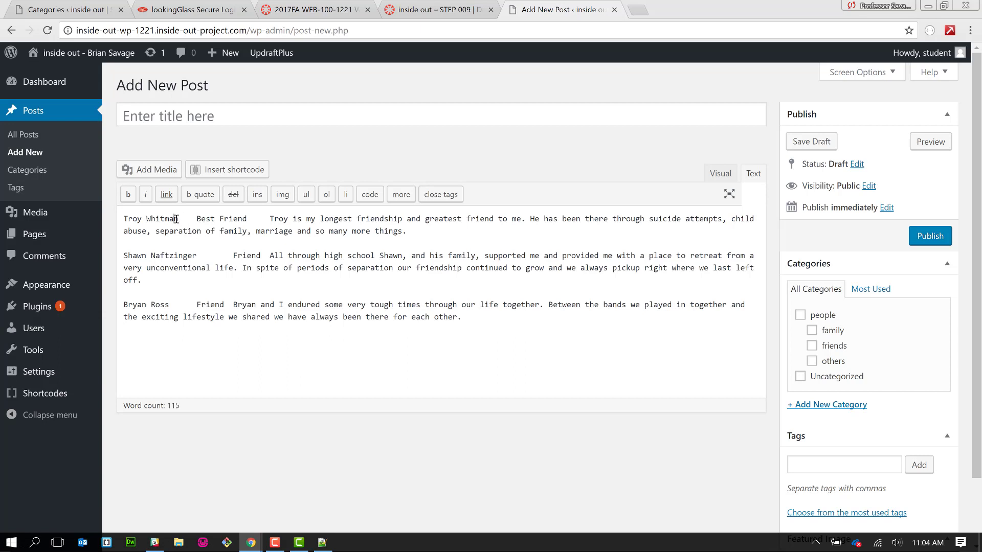
left_click_drag(175, 218, 124, 216)
key("ctrl+x")
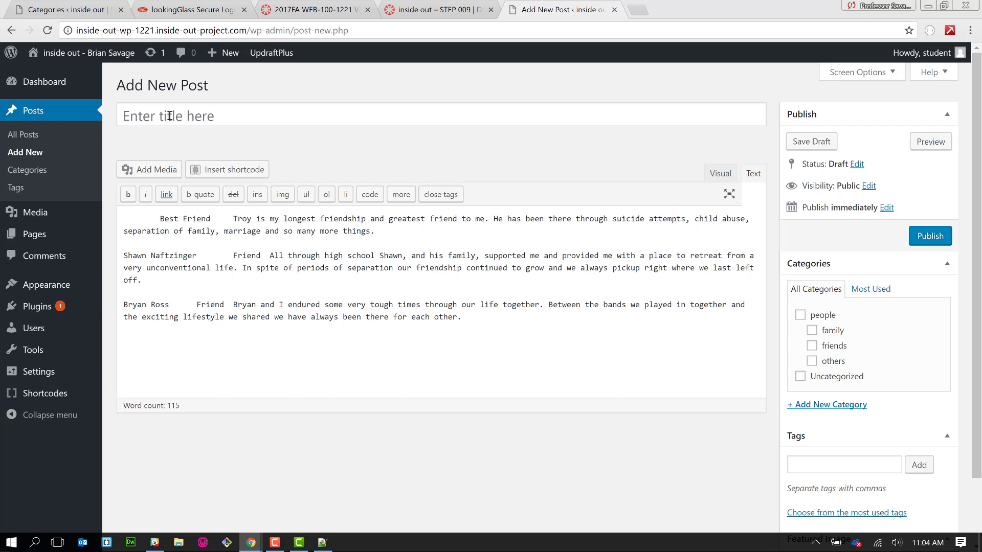
left_click(167, 116)
key("ctrl+v")
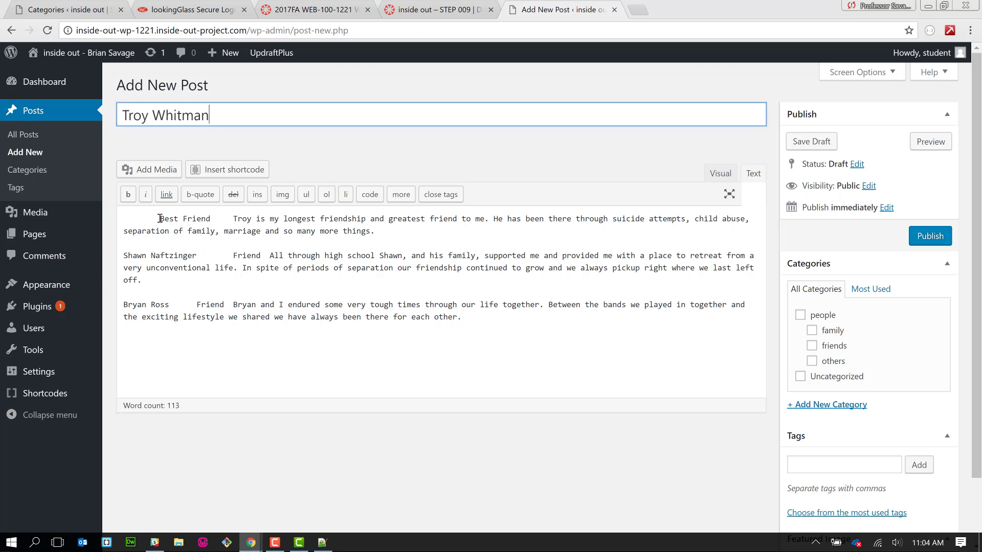
- Move 'Best Friend' from the body into the tags and remove the leading blank space
left_click_drag(159, 219, 211, 216)
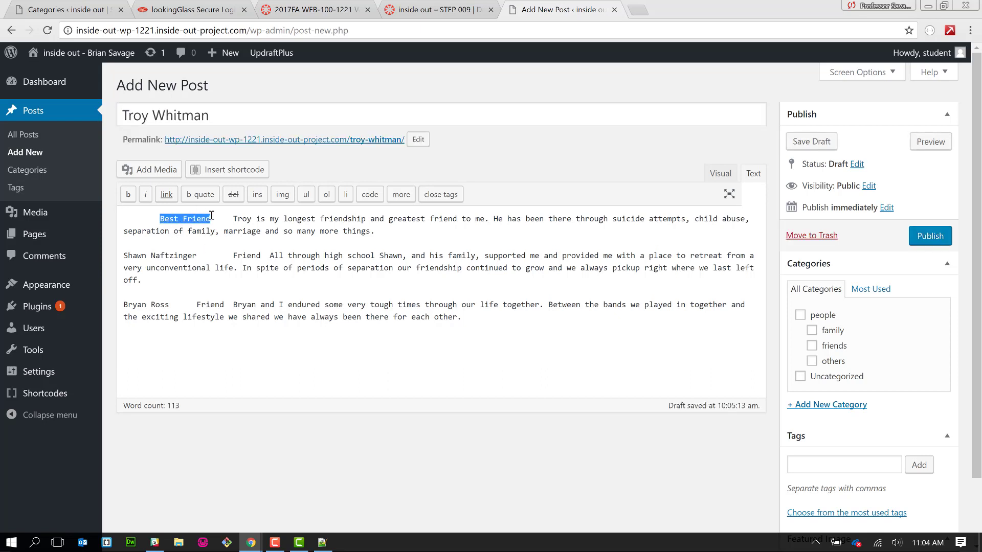
key("ctrl+x")
left_click(800, 465)
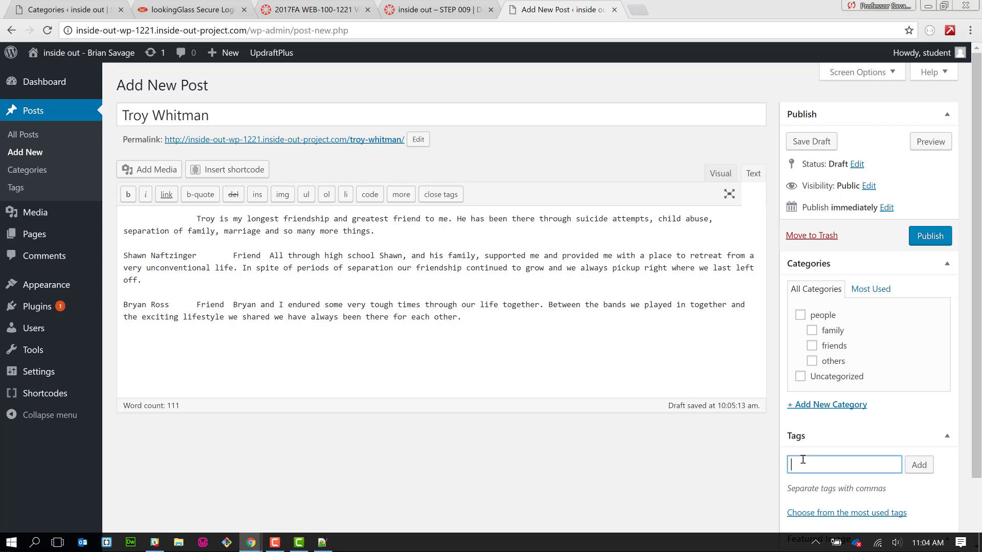
key("ctrl+v")
left_click(924, 473)
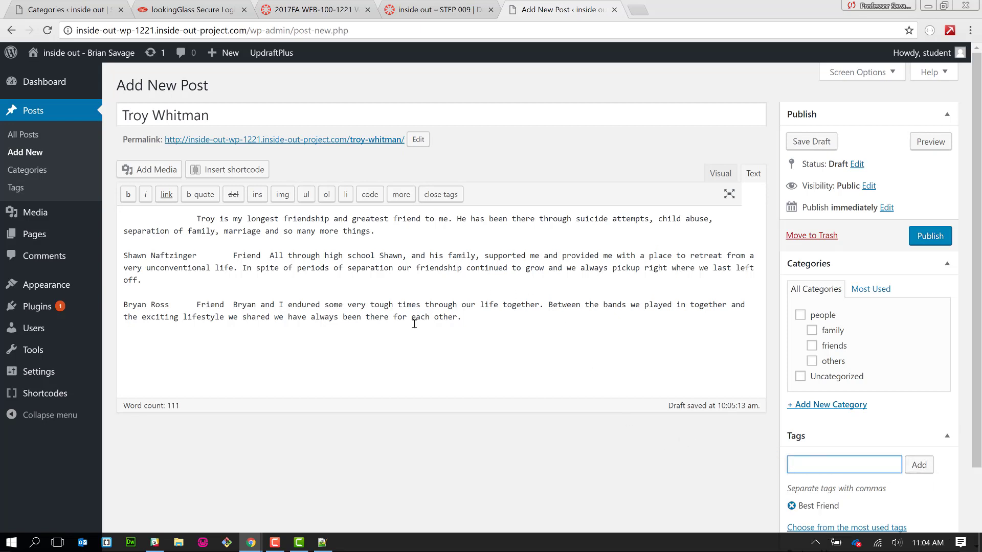
left_click_drag(197, 218, 136, 218)
key("BackSpace")
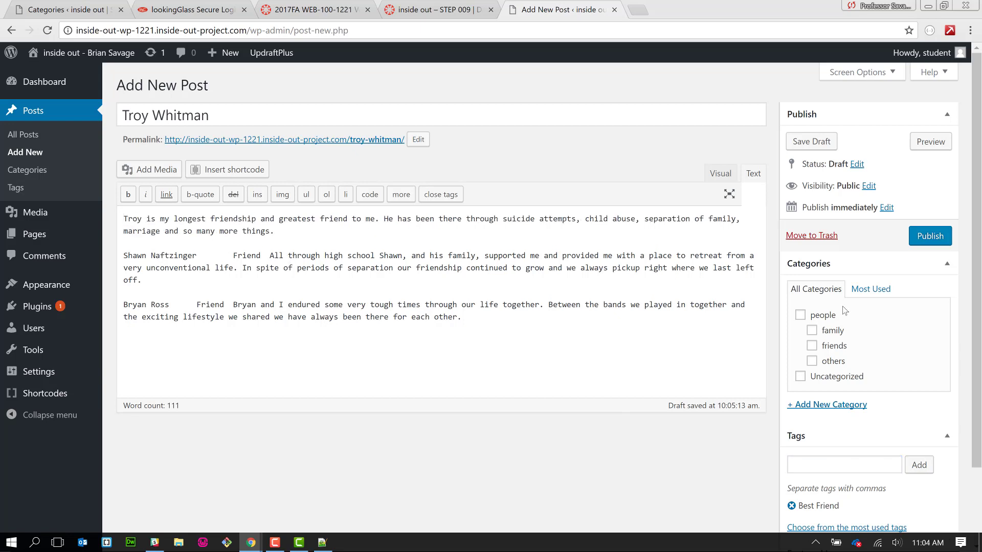
- File the post under the people and friends categories
left_click(809, 318)
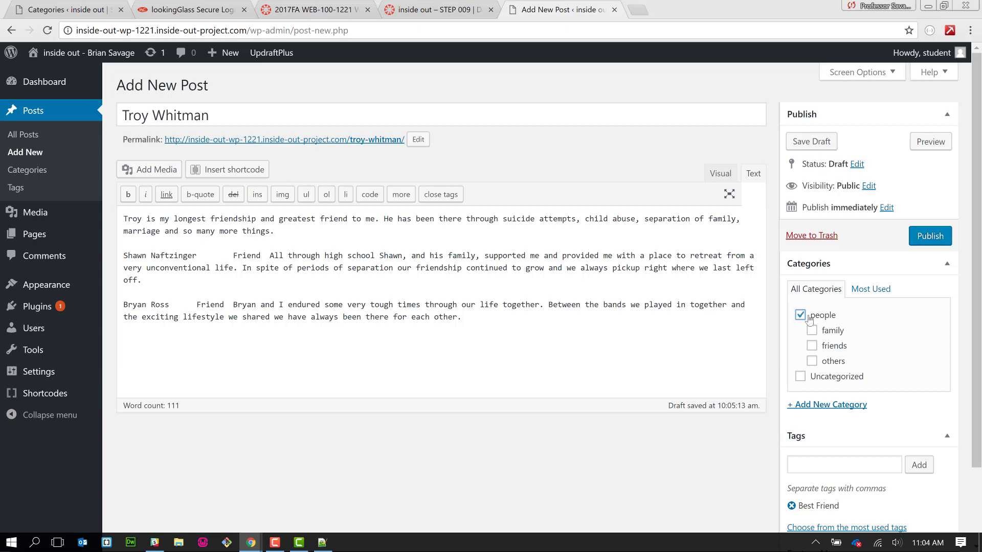
left_click(831, 346)
scroll(754, 458, "down", 2)
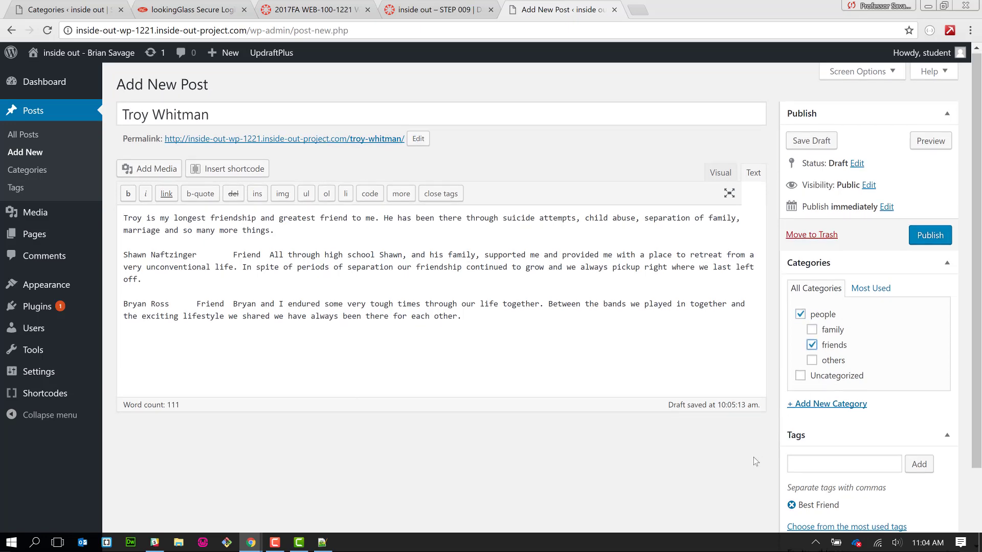
scroll(753, 457, "up", 2)
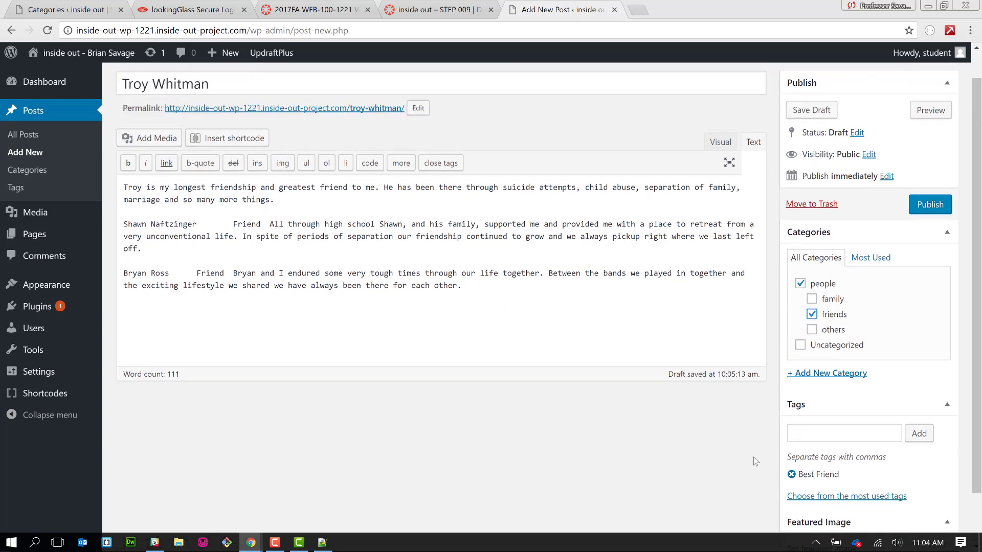
scroll(757, 465, "down", 2)
left_click(829, 489)
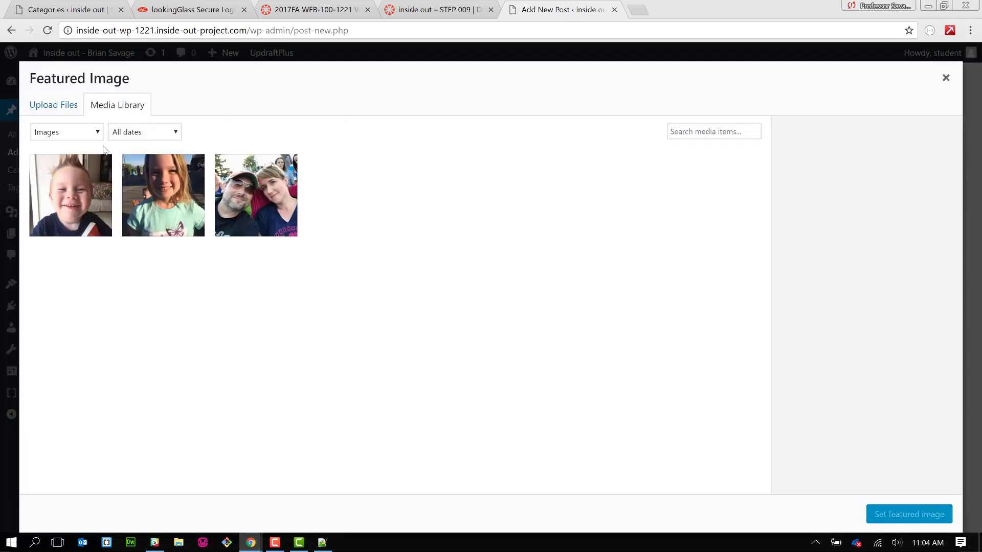
- Upload the friend's JPG photo from Downloads and set it as the featured image
left_click(63, 114)
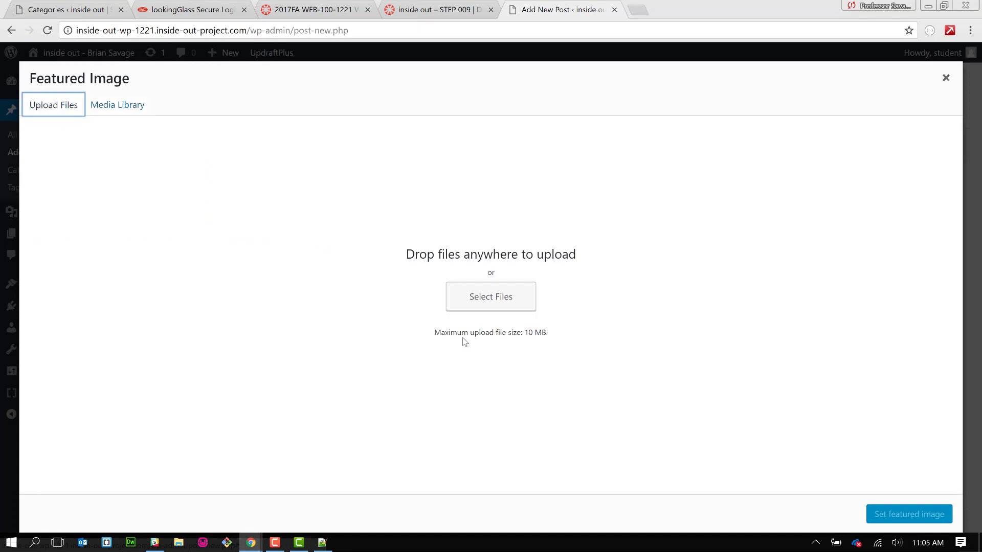
left_click(486, 306)
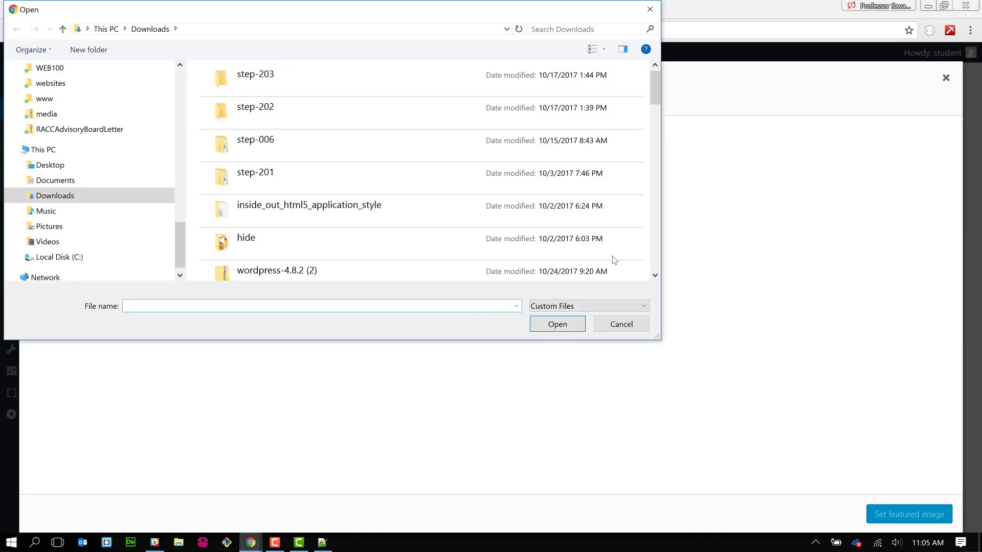
scroll(658, 249, "down", 2)
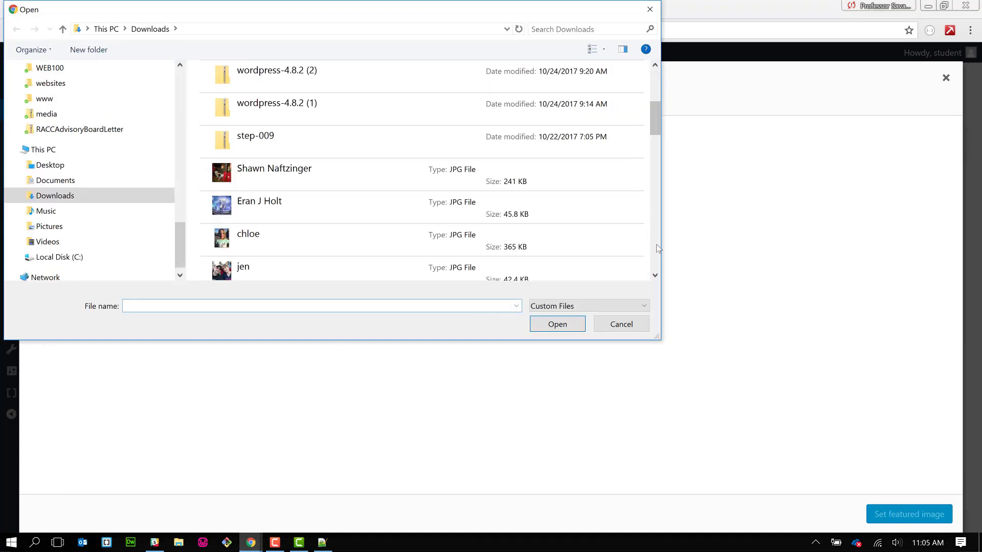
scroll(658, 248, "down", 2)
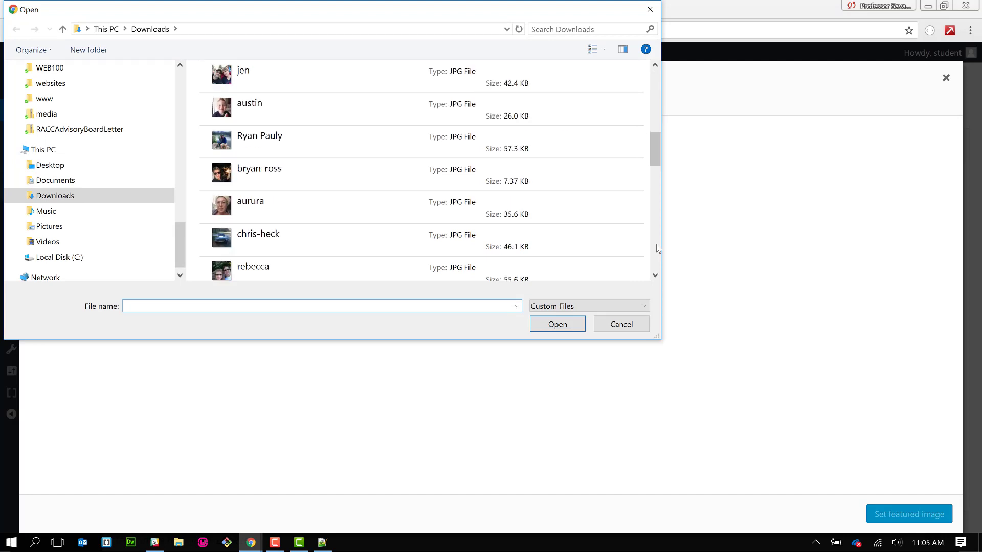
scroll(658, 248, "down", 2)
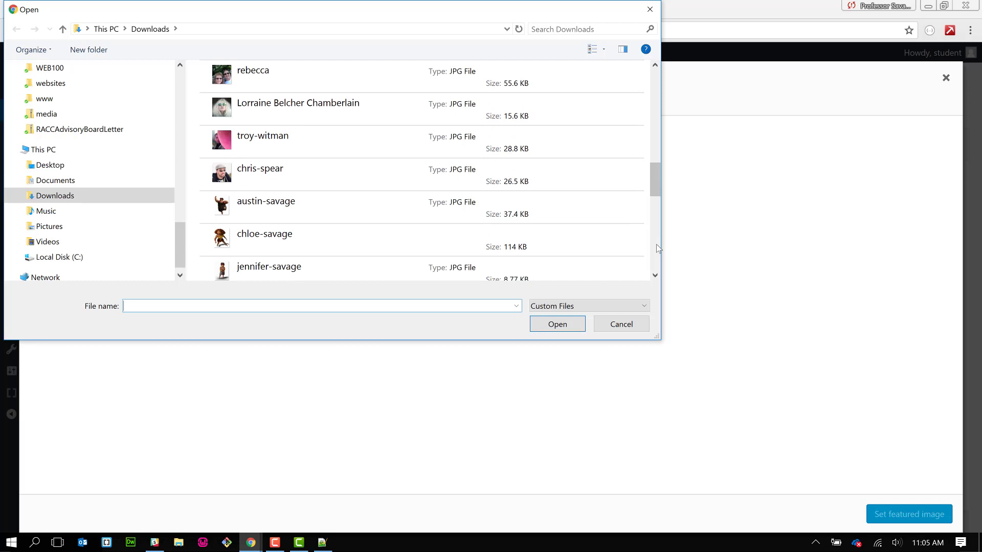
left_click(366, 148)
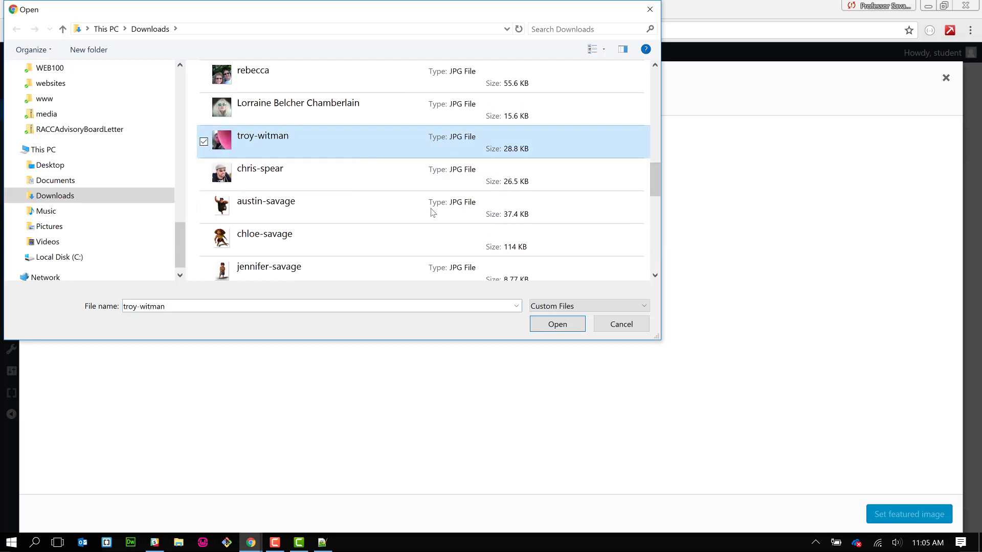
left_click(574, 324)
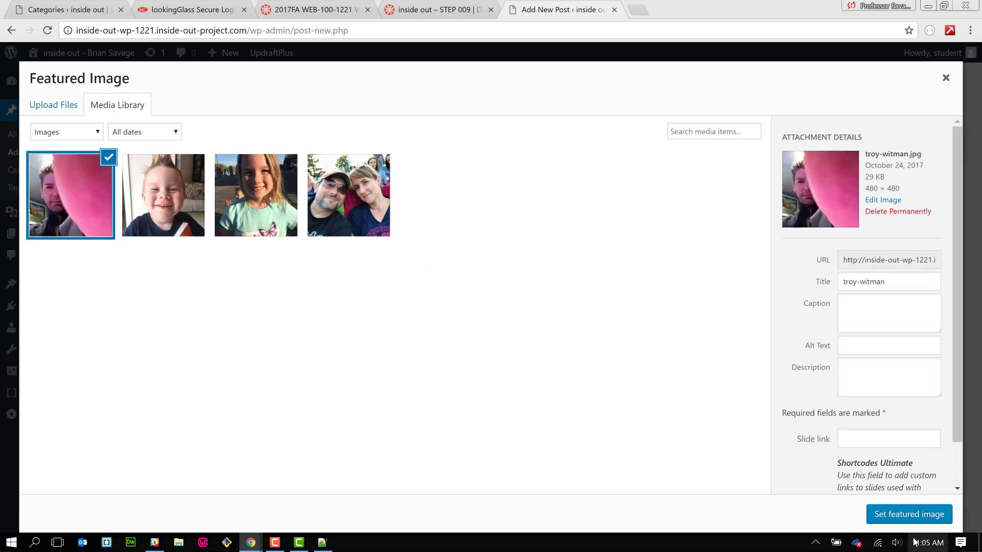
left_click(928, 524)
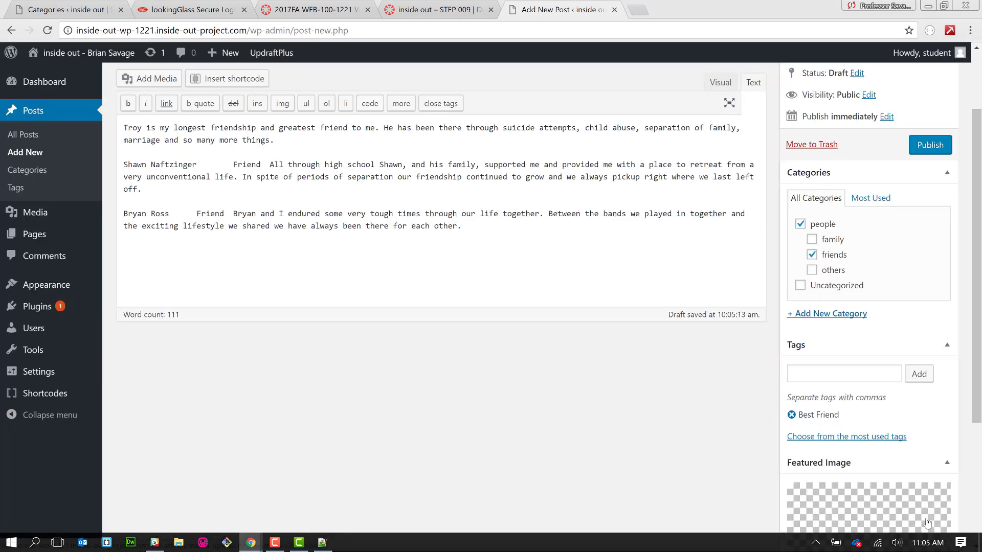
- Delete the second and third friend paragraphs, publish the post, then start another new post
scroll(744, 463, "down", 4)
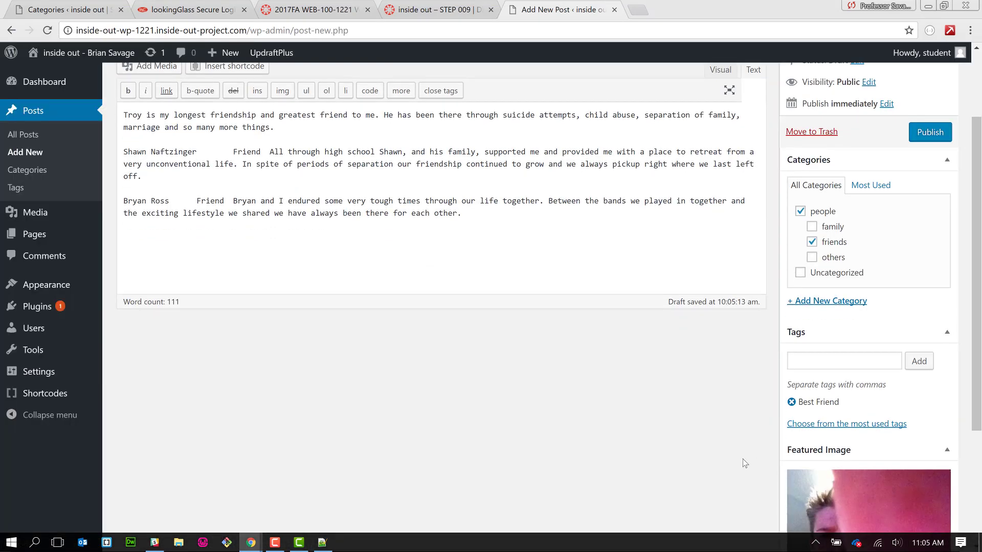
scroll(744, 462, "up", 6)
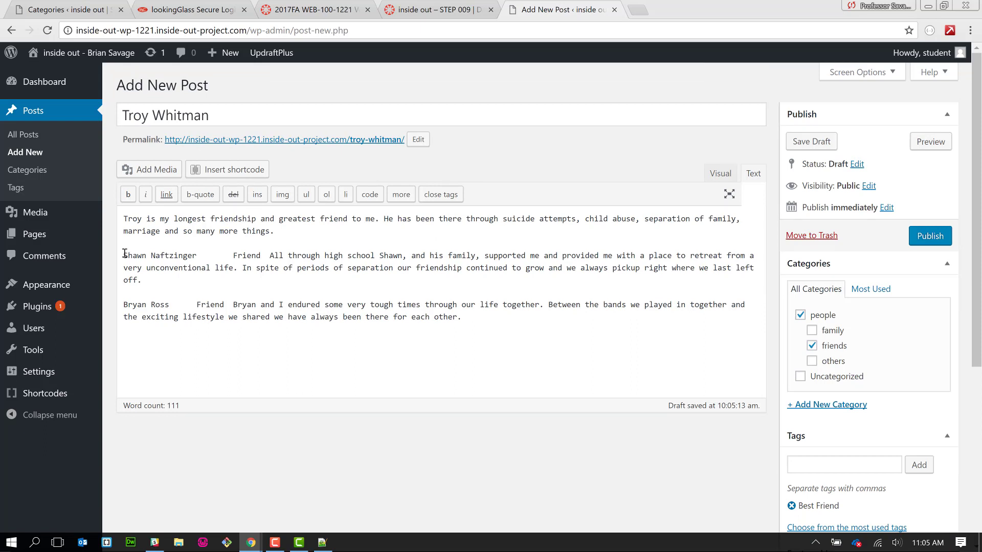
left_click_drag(125, 254, 278, 359)
key("ctrl+c")
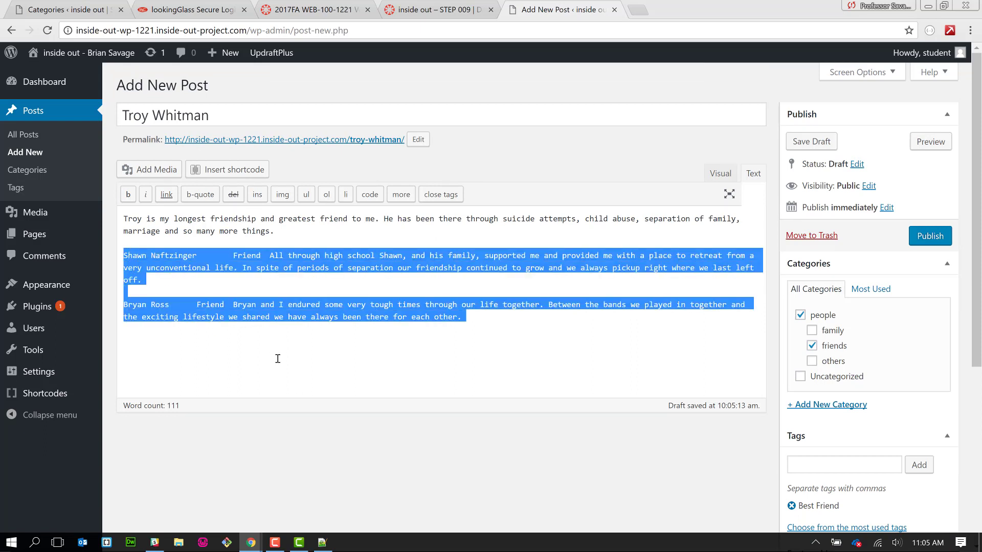
key("Delete")
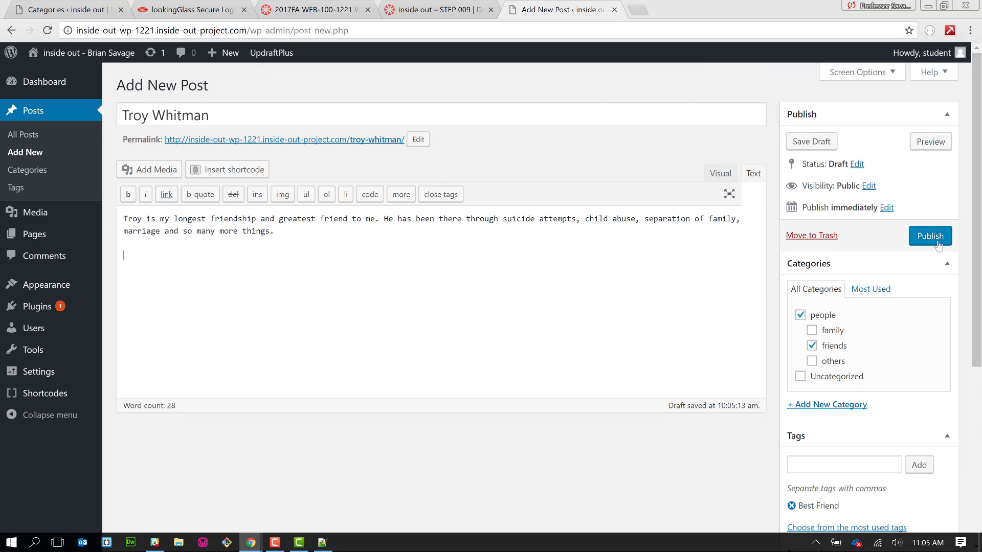
left_click(933, 238)
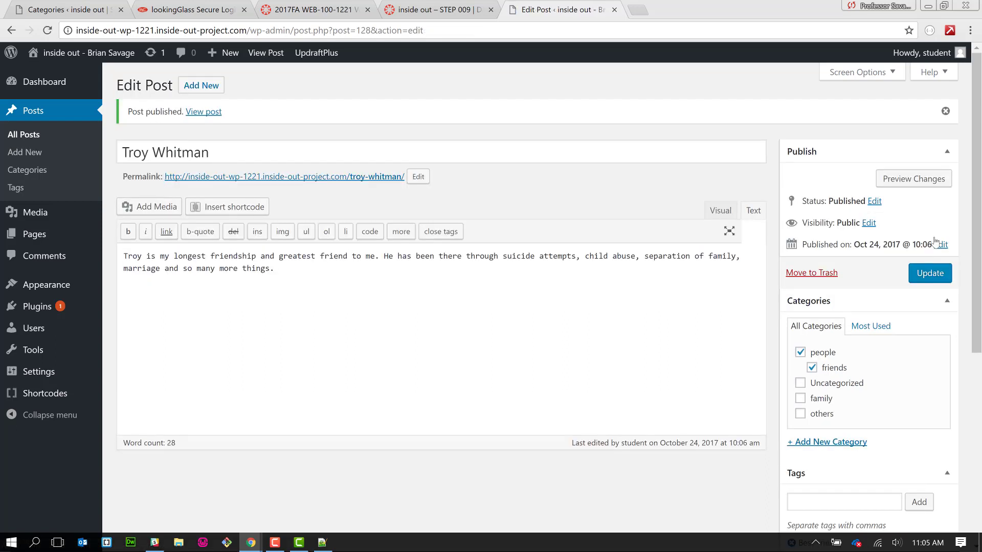
left_click(201, 85)
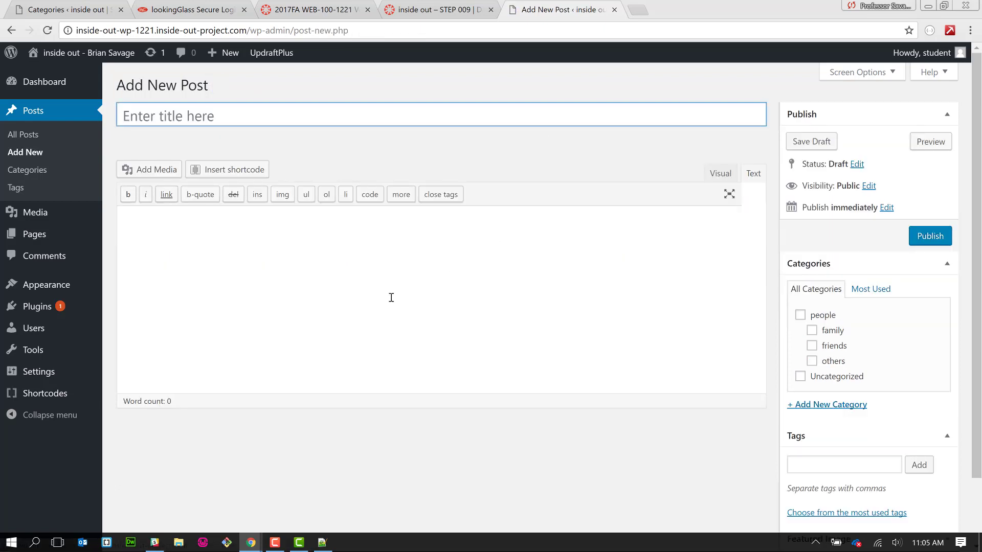
- Paste the friend paragraphs into the body, move the friend's name into the title, and delete 'Friend'
left_click(377, 290)
key("ctrl+v")
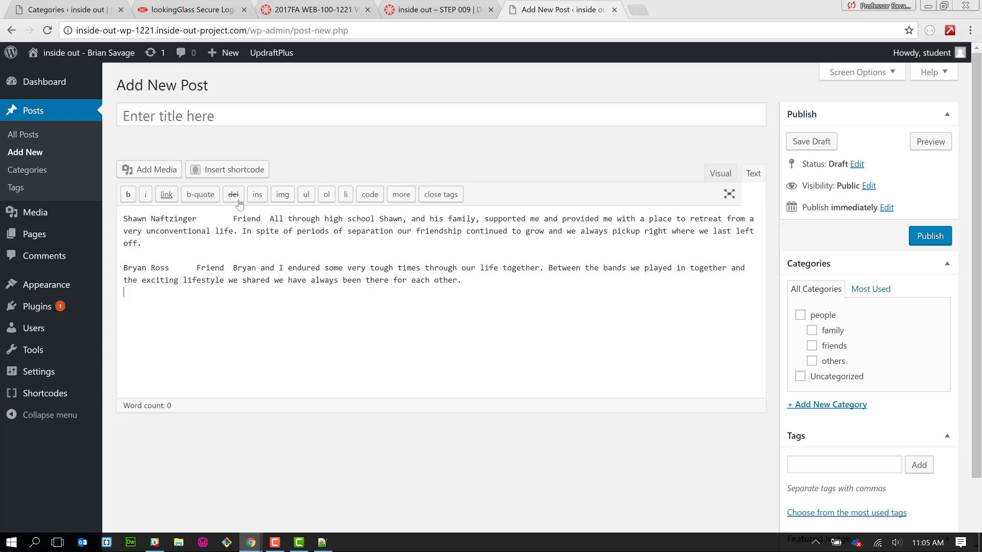
left_click_drag(200, 213, 122, 218)
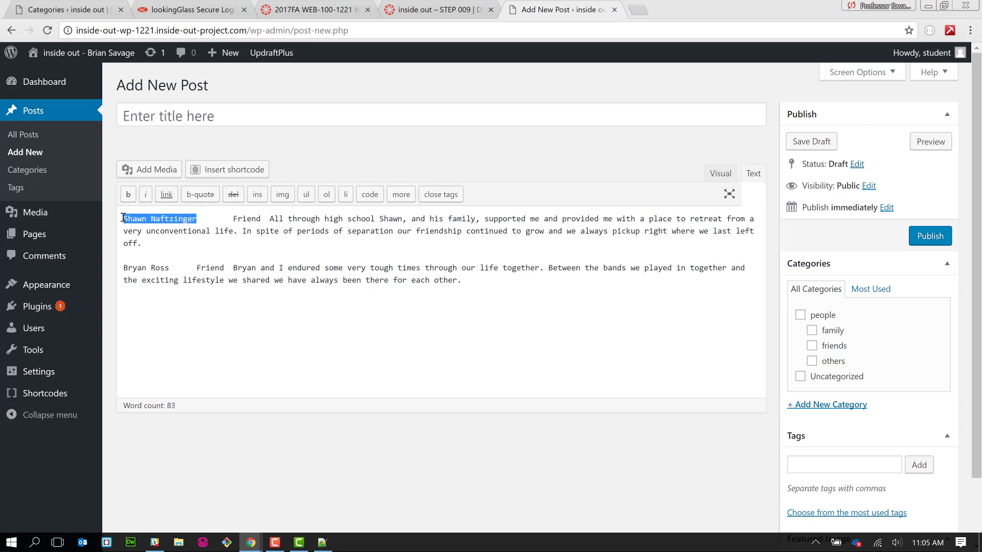
key("ctrl+x")
left_click(218, 115)
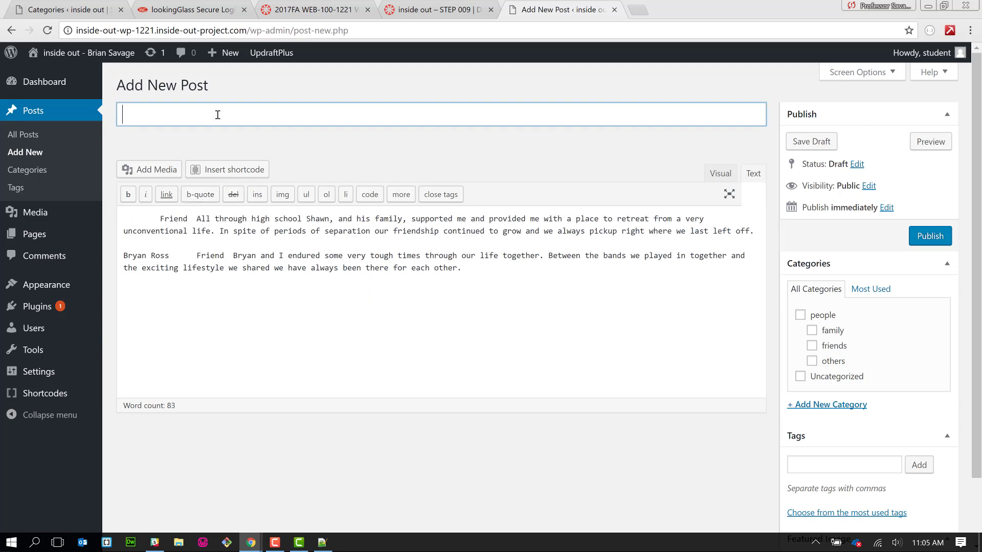
key("ctrl+v")
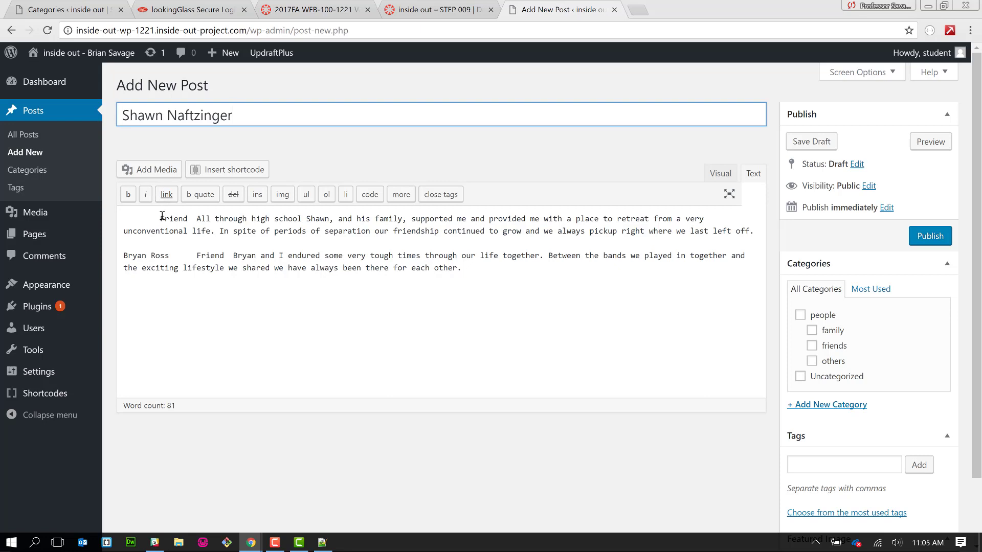
left_click_drag(160, 218, 190, 220)
key("Delete")
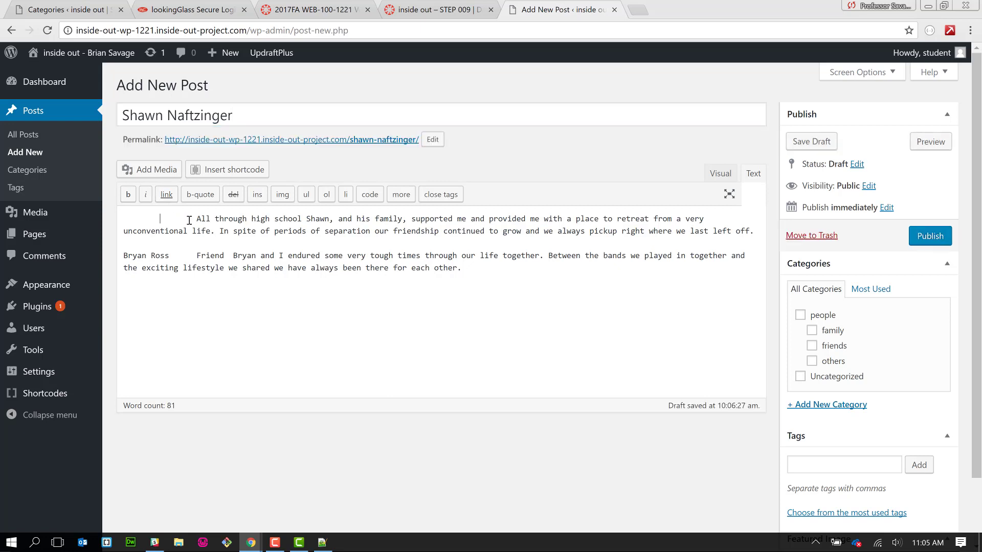
- Tag the post Friend and file it under the friends and people categories
left_click(867, 463)
type("Friend")
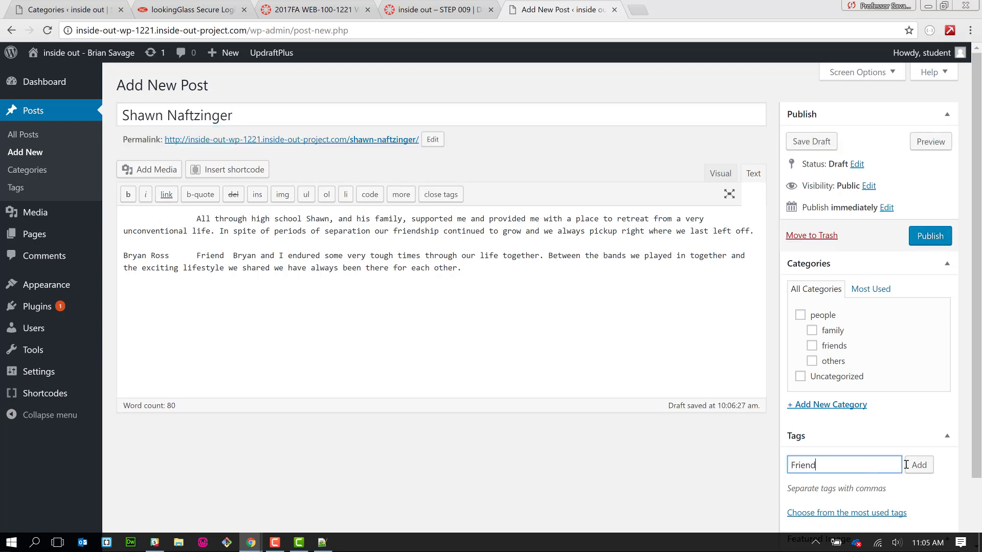
left_click(923, 468)
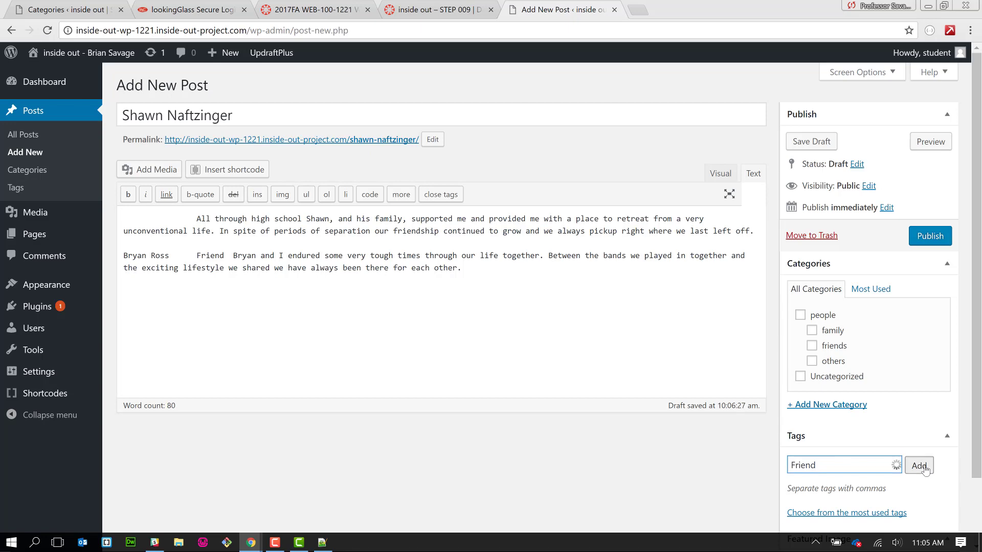
left_click(831, 349)
left_click(821, 317)
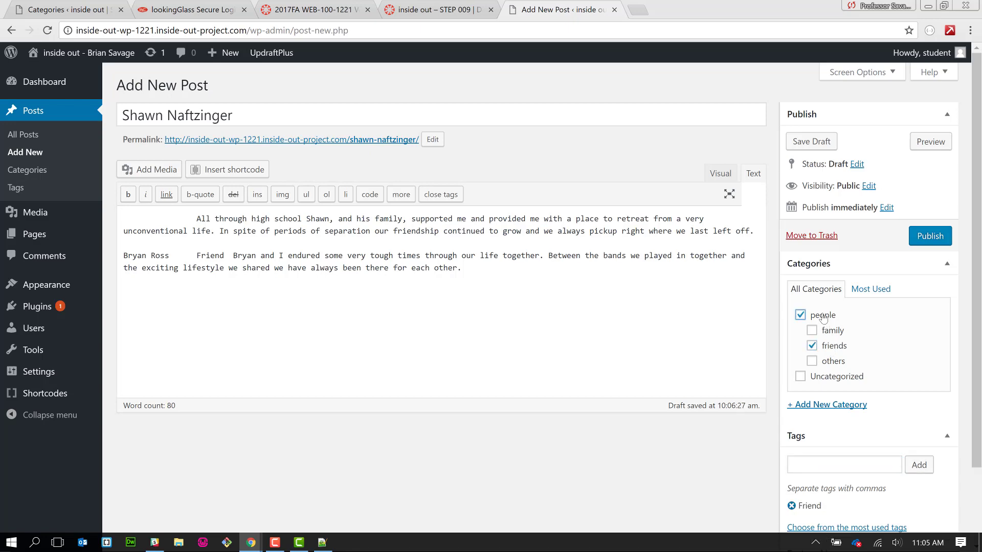
- Upload the photo named after this friend and set it as the featured image
scroll(905, 375, "down", 2)
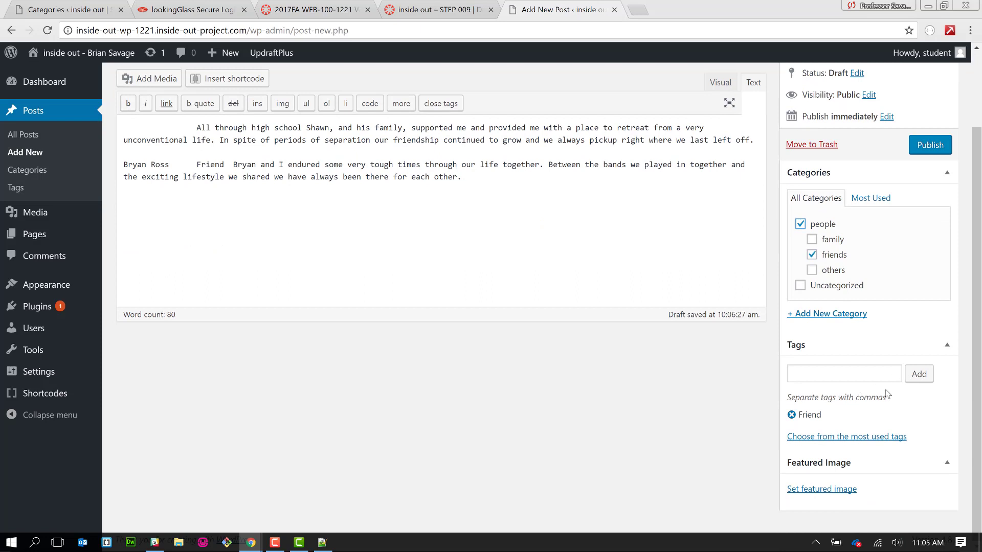
left_click(839, 490)
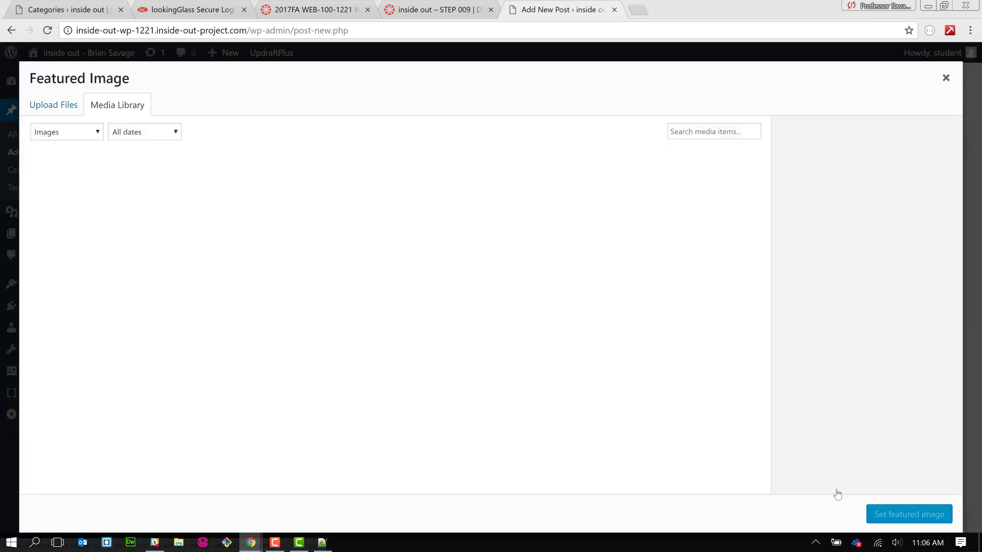
left_click(60, 100)
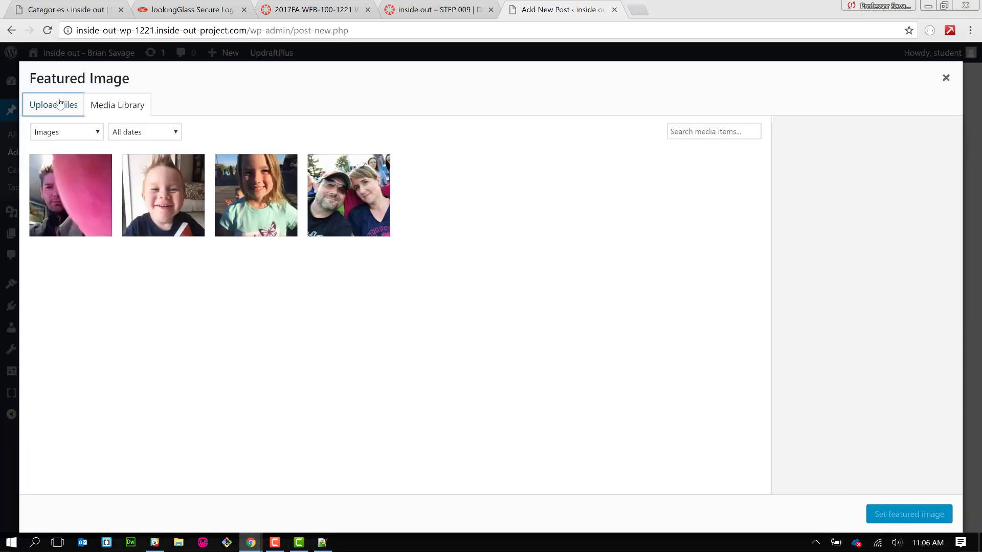
left_click(480, 302)
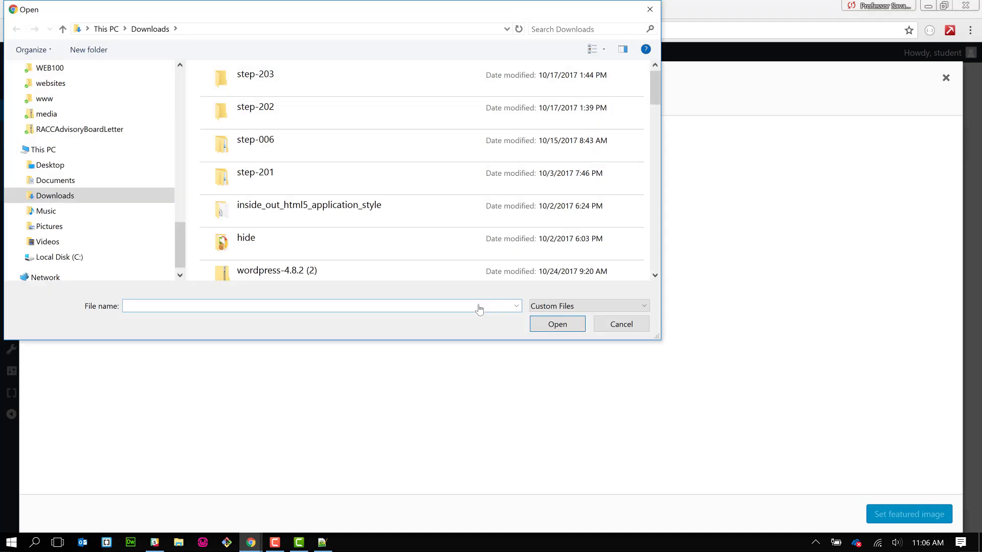
scroll(659, 244, "down", 2)
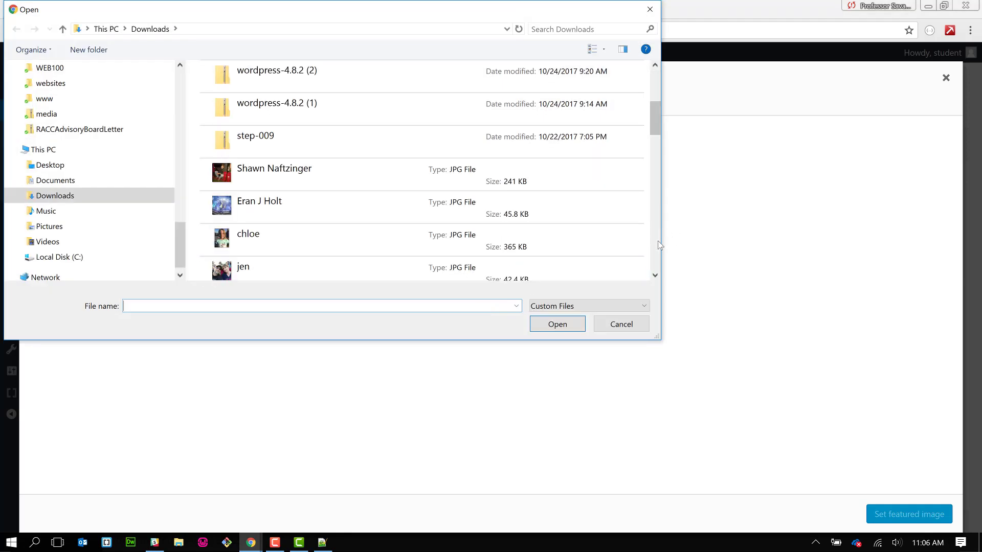
left_click(203, 171)
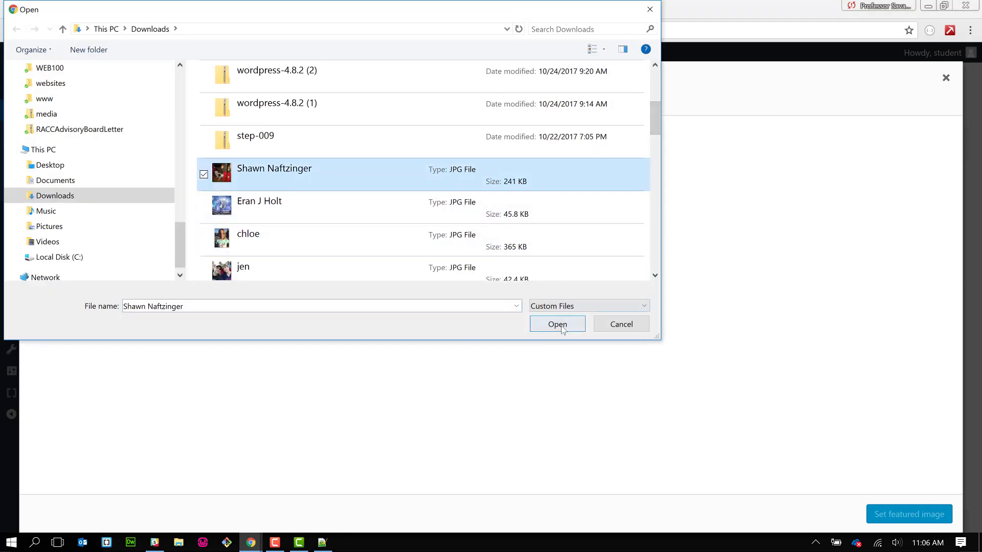
left_click(561, 328)
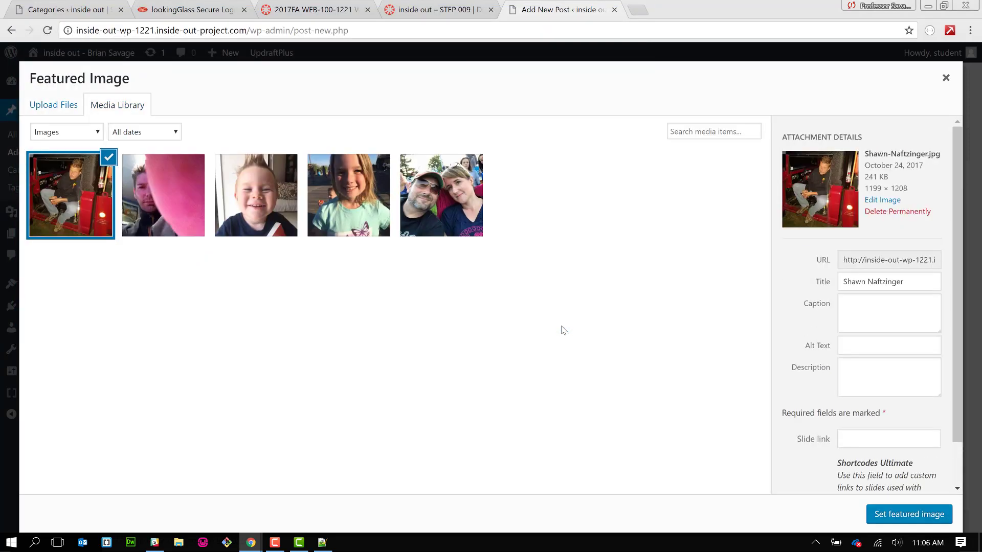
left_click(880, 517)
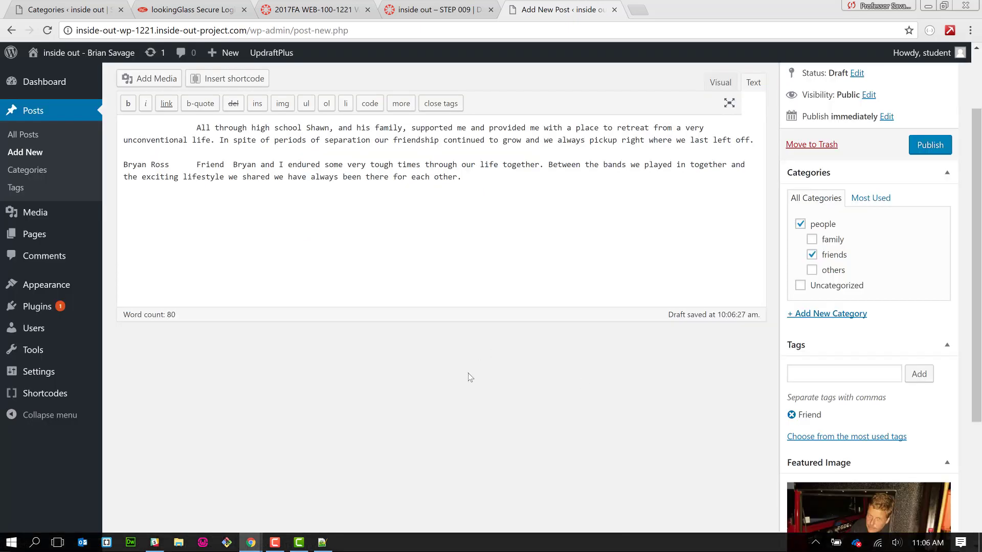
- Remove the first paragraph's indentation, delete the second person's paragraph, and publish the post
scroll(470, 377, "down", 4)
scroll(470, 377, "up", 6)
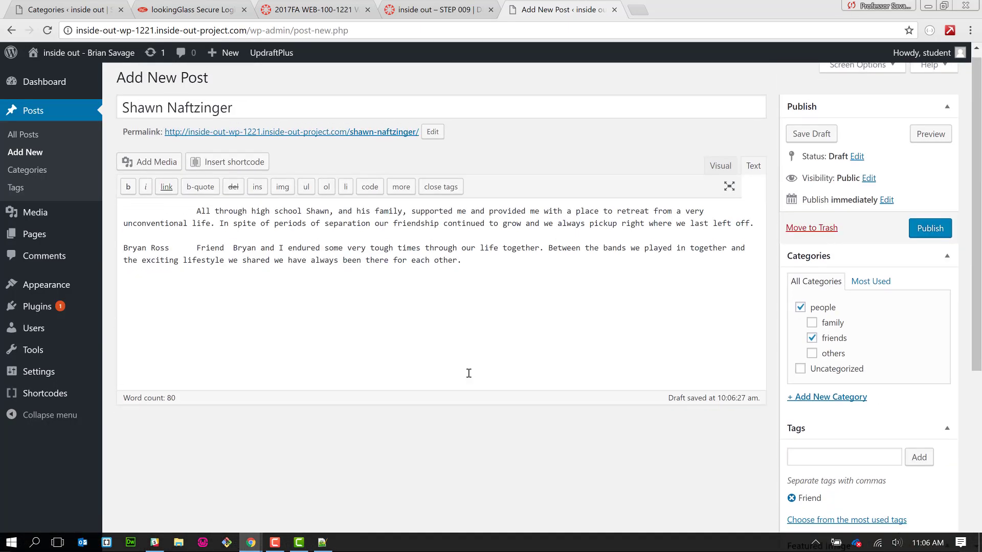
scroll(468, 374, "down", 2)
scroll(470, 377, "up", 2)
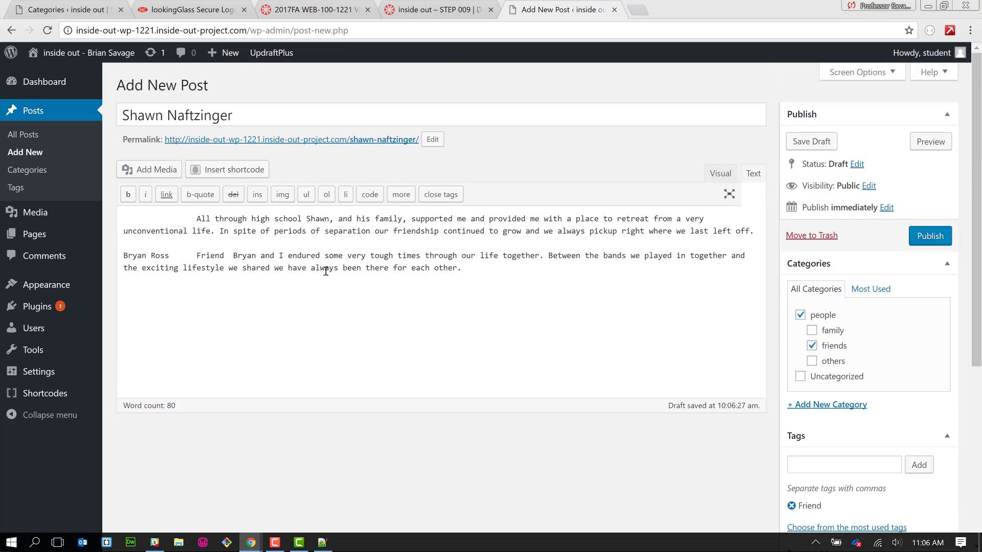
left_click_drag(197, 218, 117, 220)
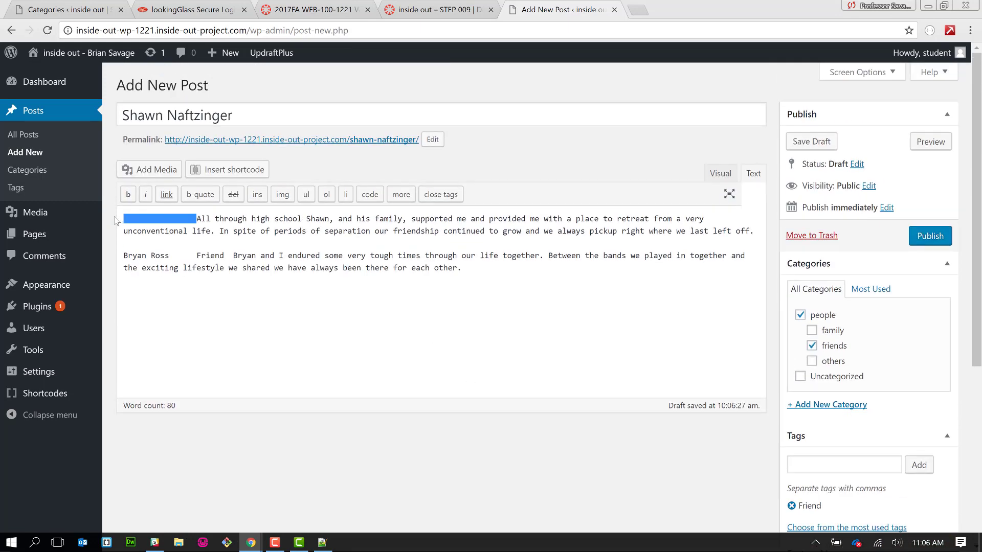
key("BackSpace")
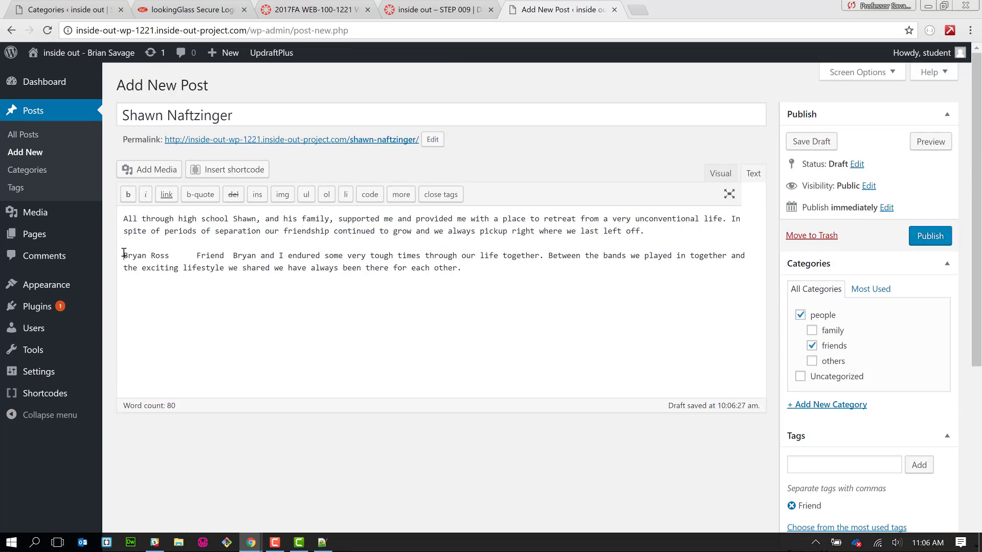
left_click_drag(124, 253, 466, 266)
key("ctrl+c")
key("BackSpace")
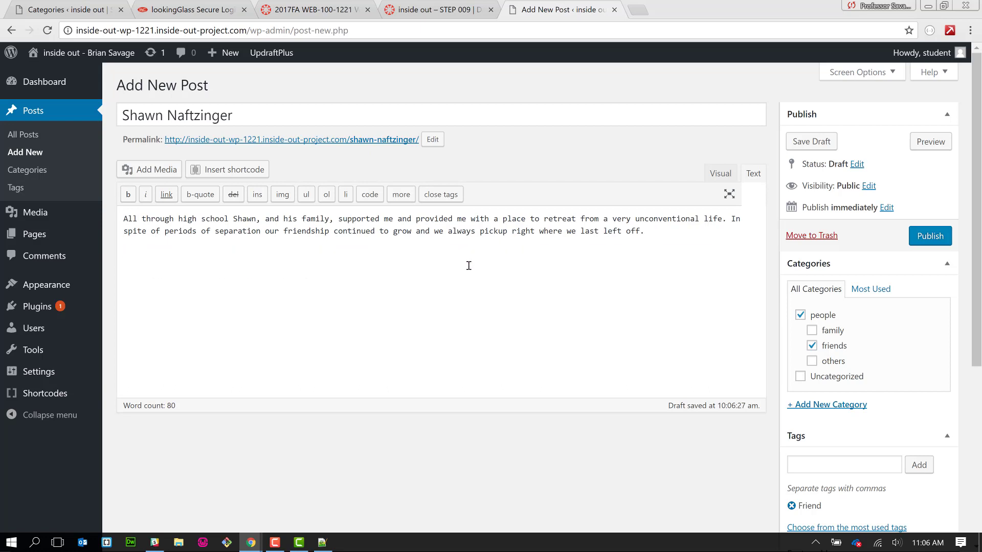
left_click(935, 240)
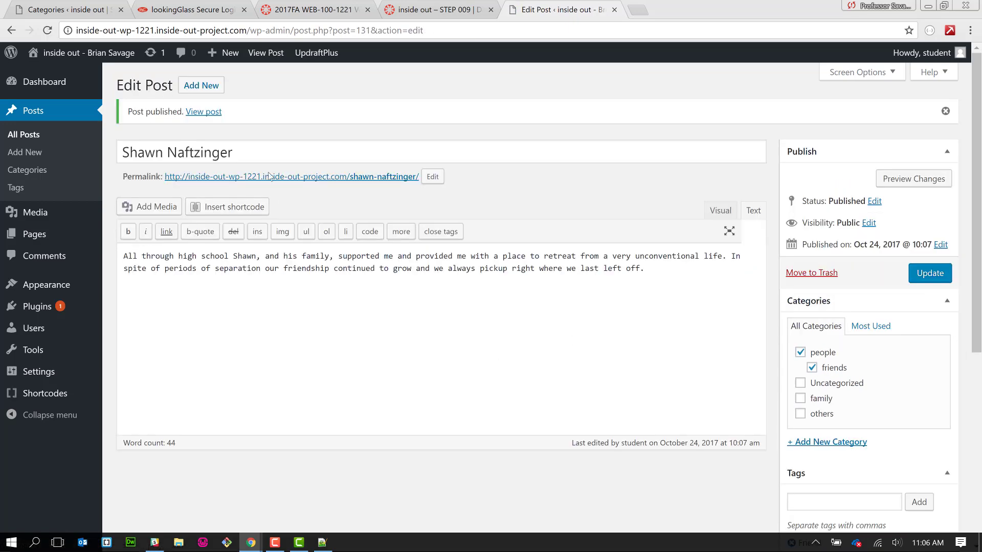
- Start a new post, paste the next friend's paragraph, and move his name into the title
left_click(194, 87)
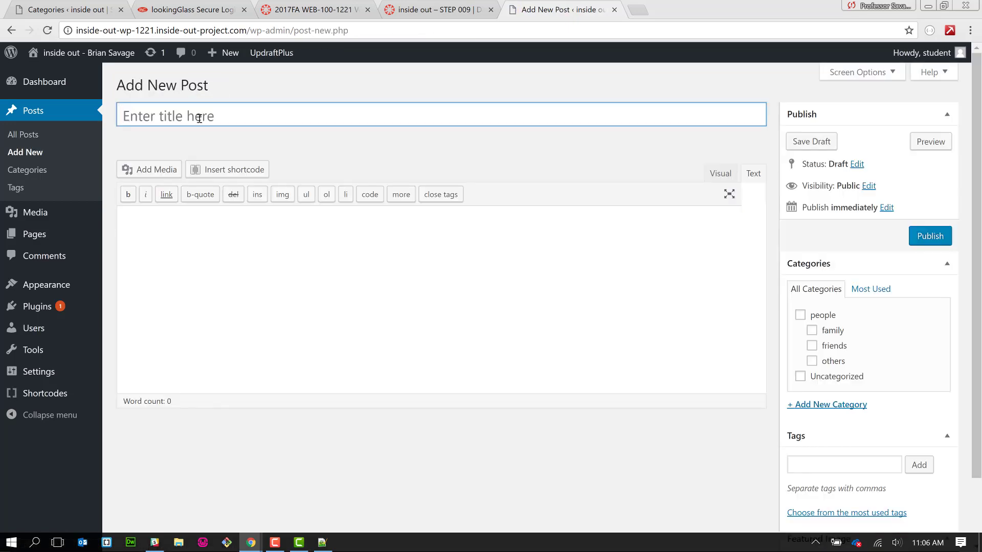
left_click(219, 245)
key("ctrl+v")
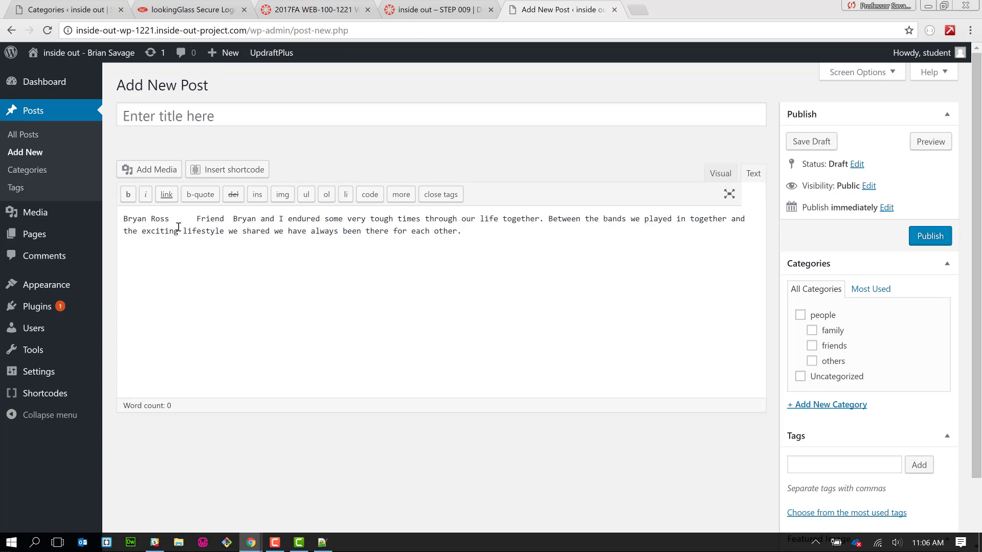
left_click_drag(170, 216, 125, 217)
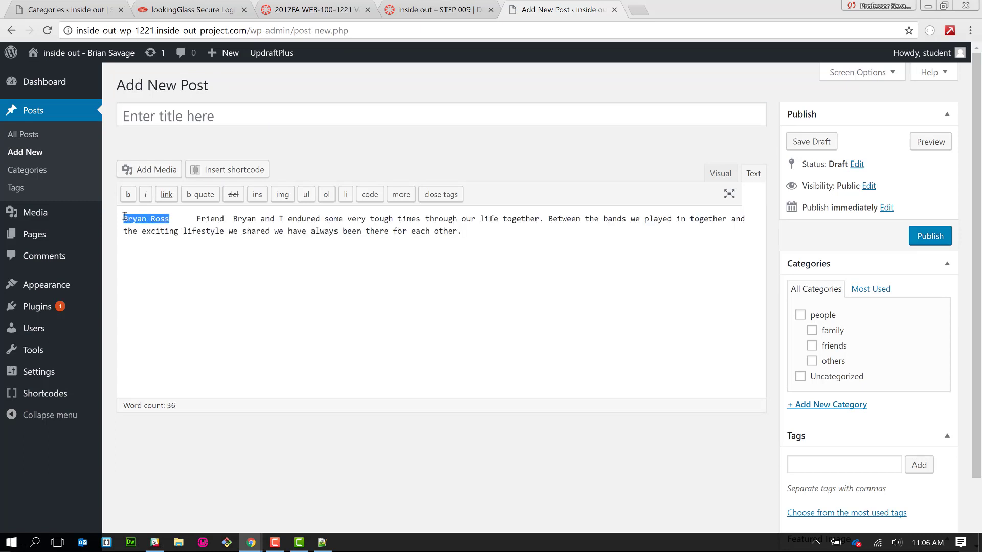
key("ctrl+x")
left_click(179, 117)
key("ctrl+v")
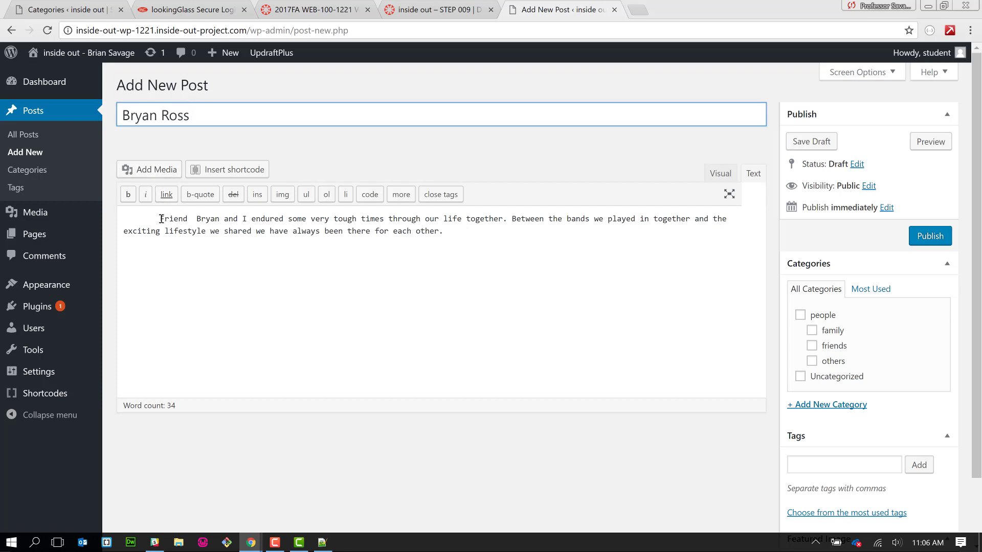
- Delete the word 'Friend' from the body and add Friend as the post's tag
left_click_drag(162, 218, 189, 223)
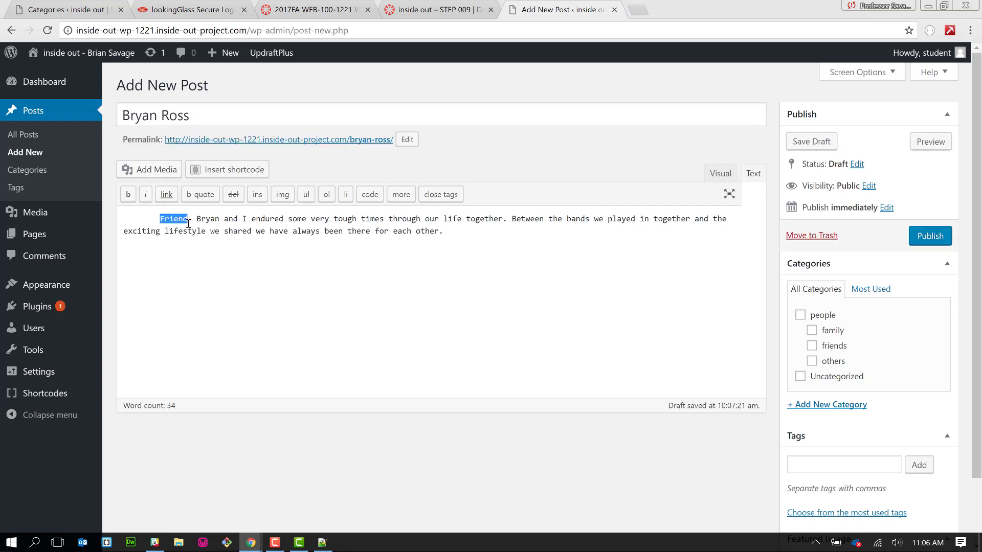
key("BackSpace")
left_click(826, 467)
key("ctrl+v")
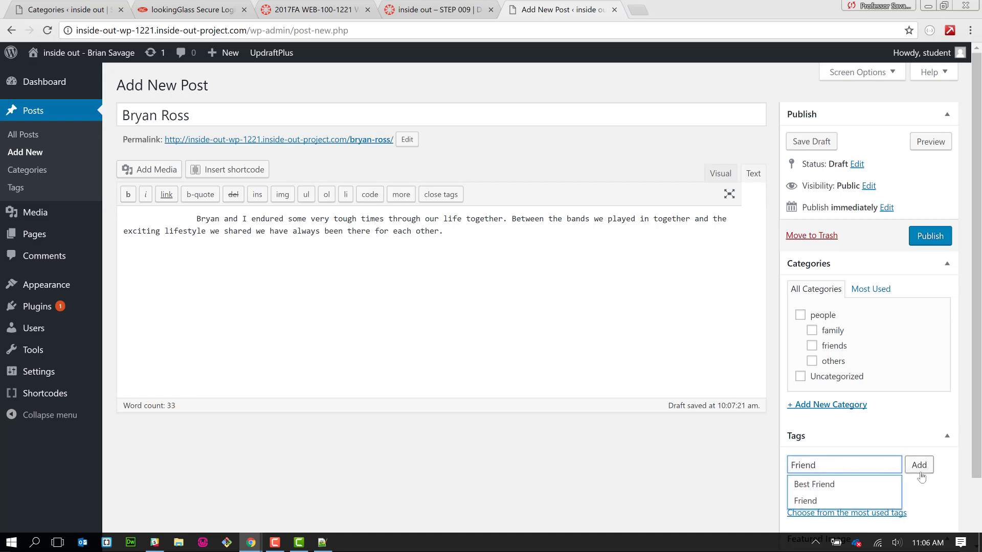
left_click(919, 465)
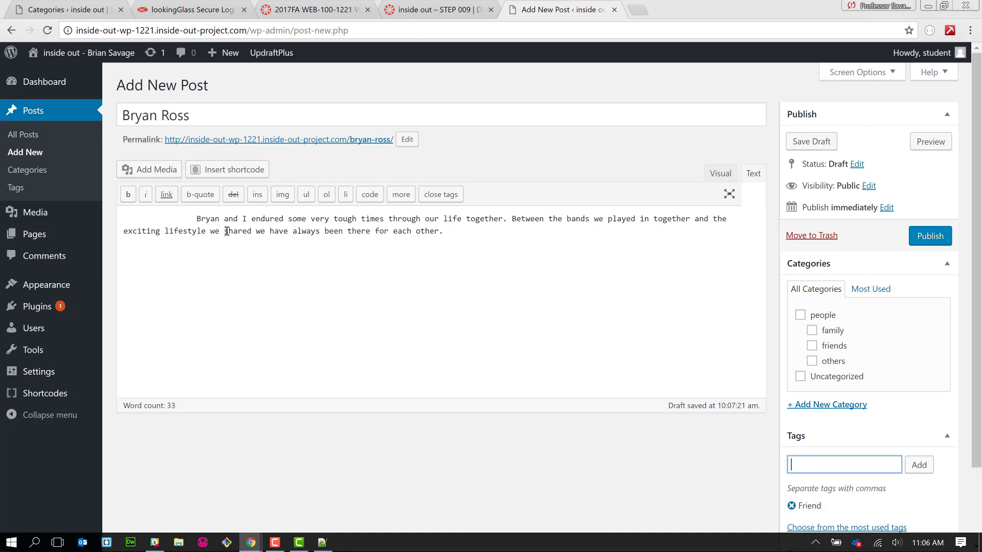
- Remove the leading indentation from the paragraph and review the post body
left_click_drag(196, 219, 122, 218)
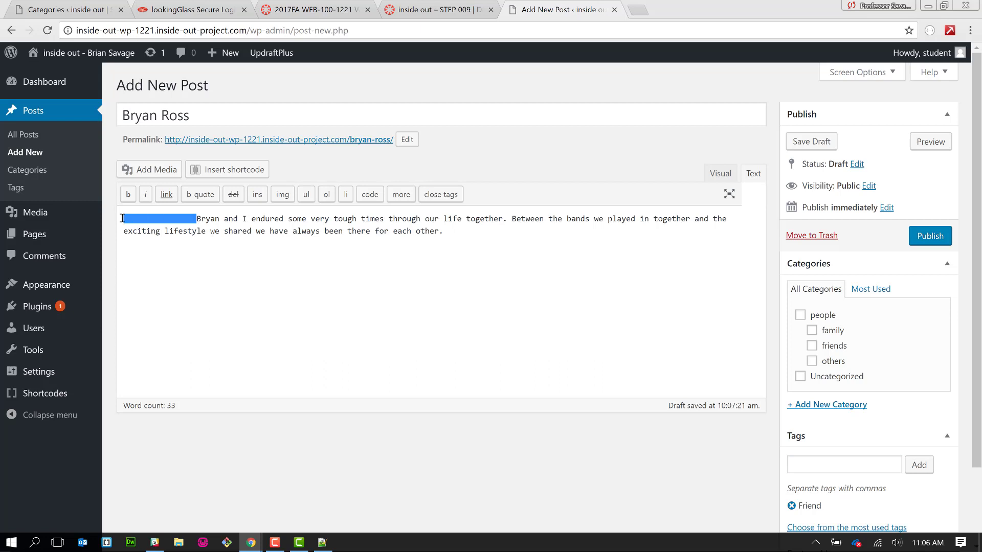
key("BackSpace")
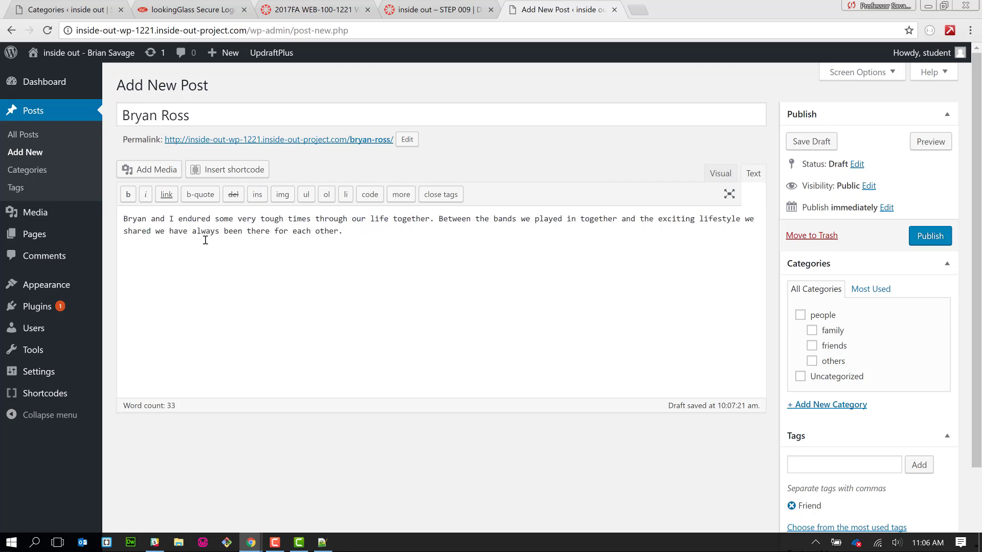
left_click(205, 236)
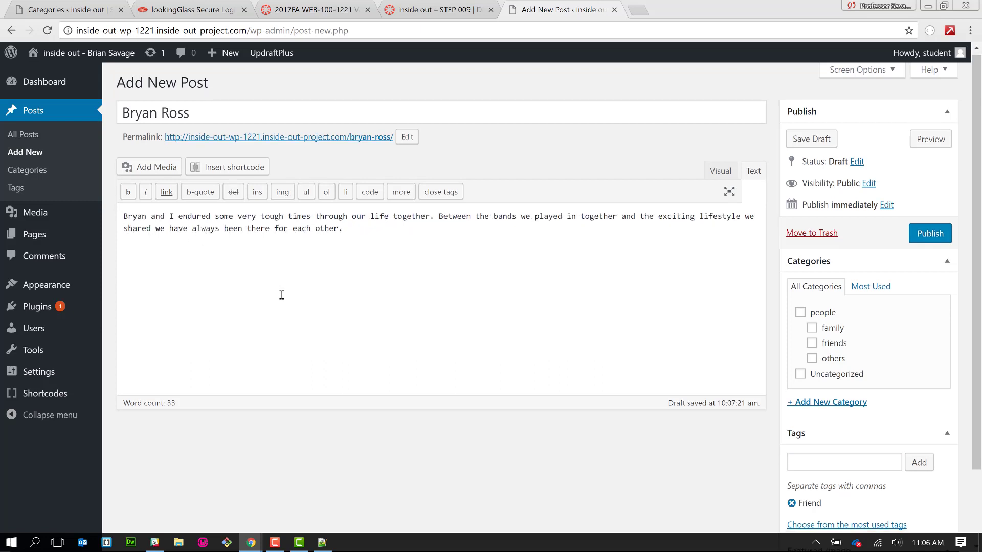
scroll(282, 294, "down", 1)
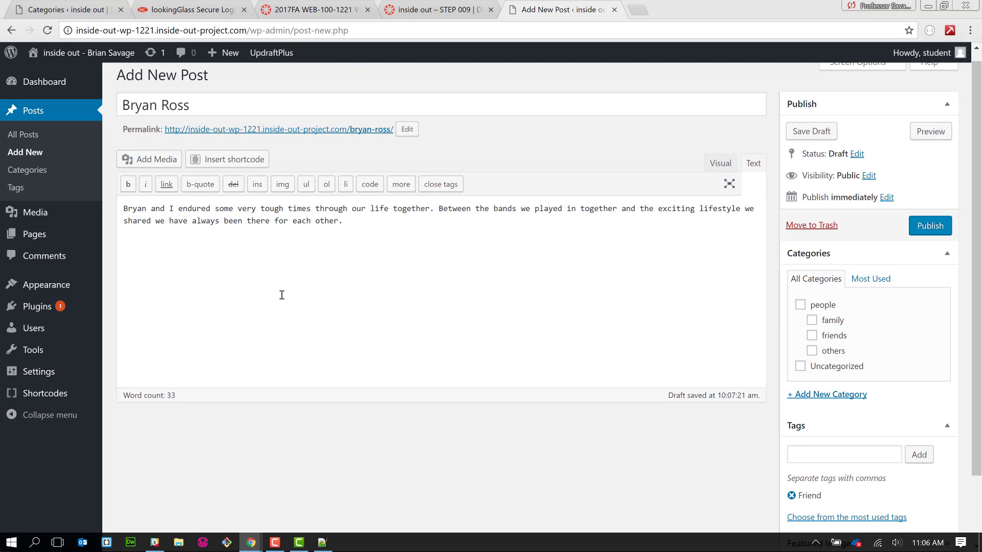
scroll(282, 295, "down", 1)
scroll(282, 295, "up", 2)
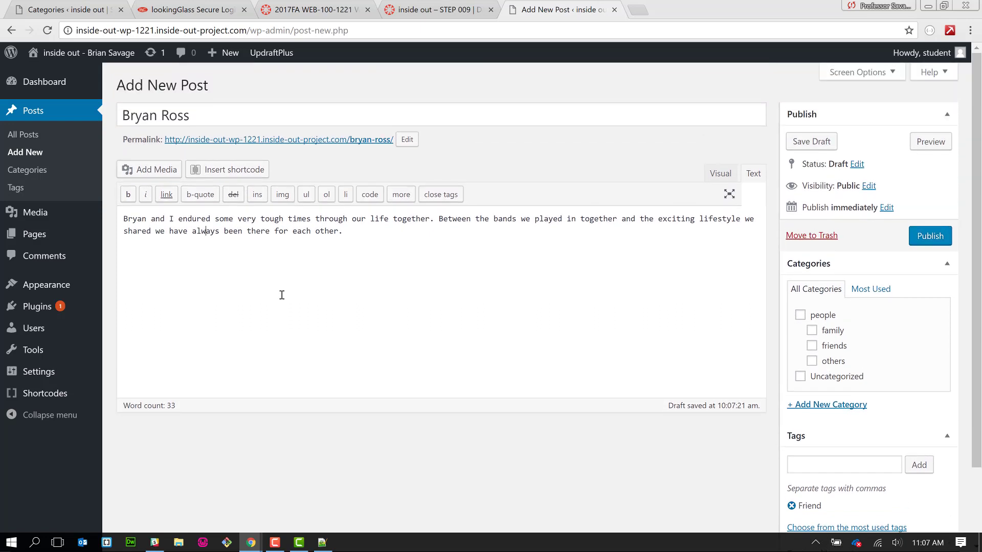
scroll(281, 295, "down", 2)
scroll(281, 295, "up", 1)
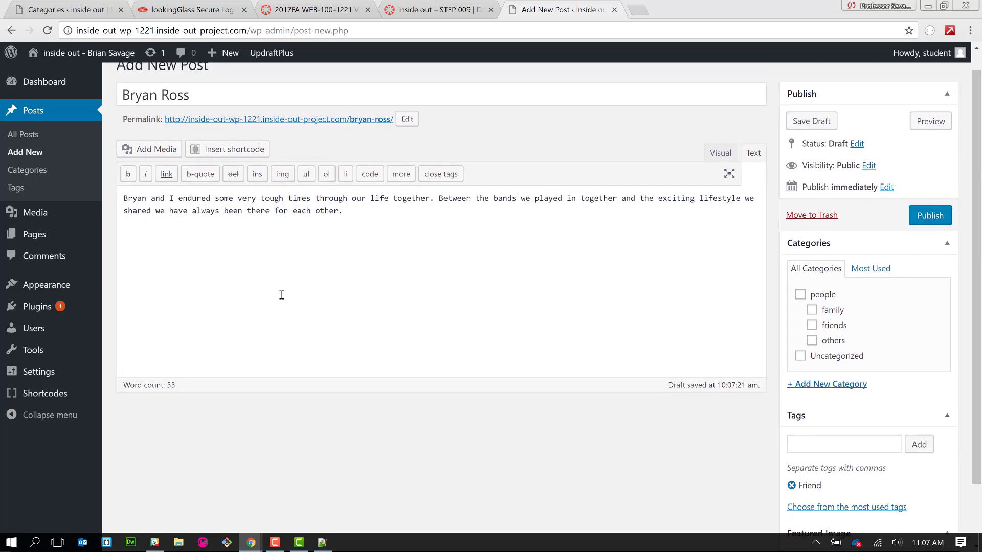
scroll(282, 295, "down", 3)
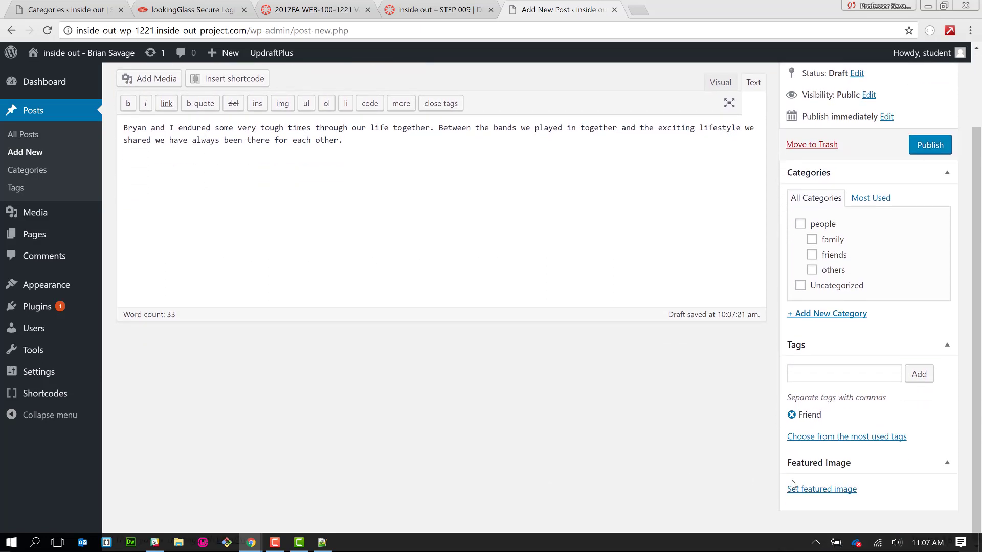
- Upload the third friend's photo file and set it as the draft's featured image
left_click(807, 490)
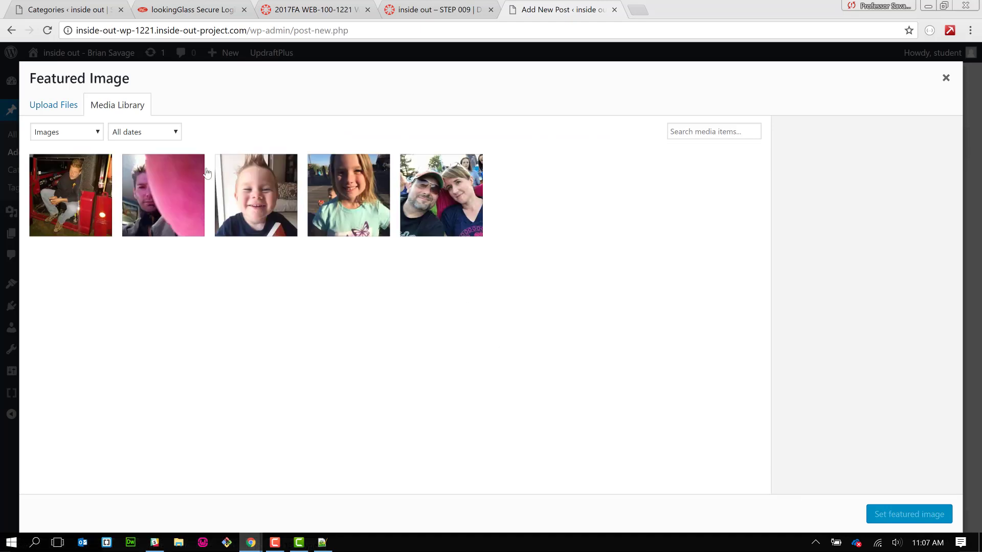
left_click(53, 110)
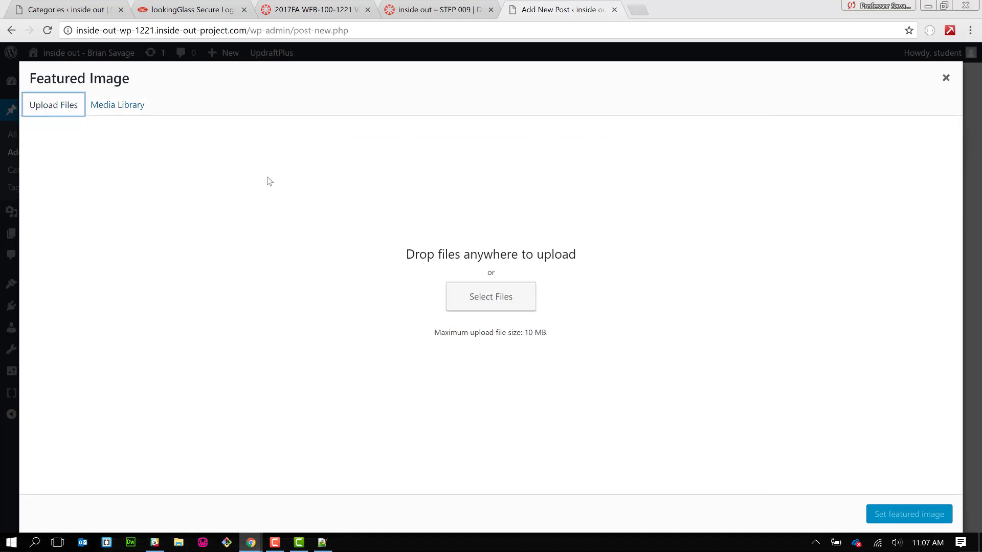
left_click(509, 304)
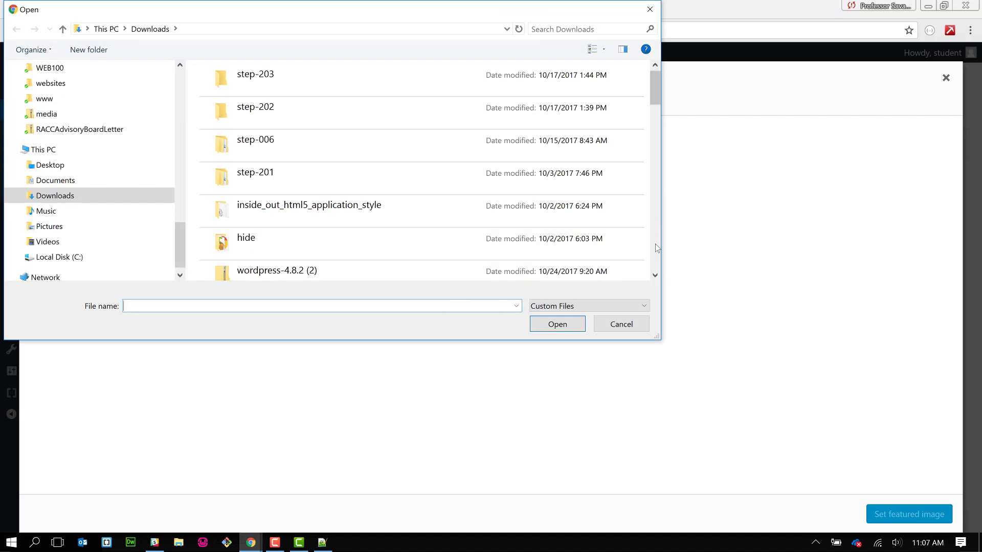
scroll(657, 248, "down", 4)
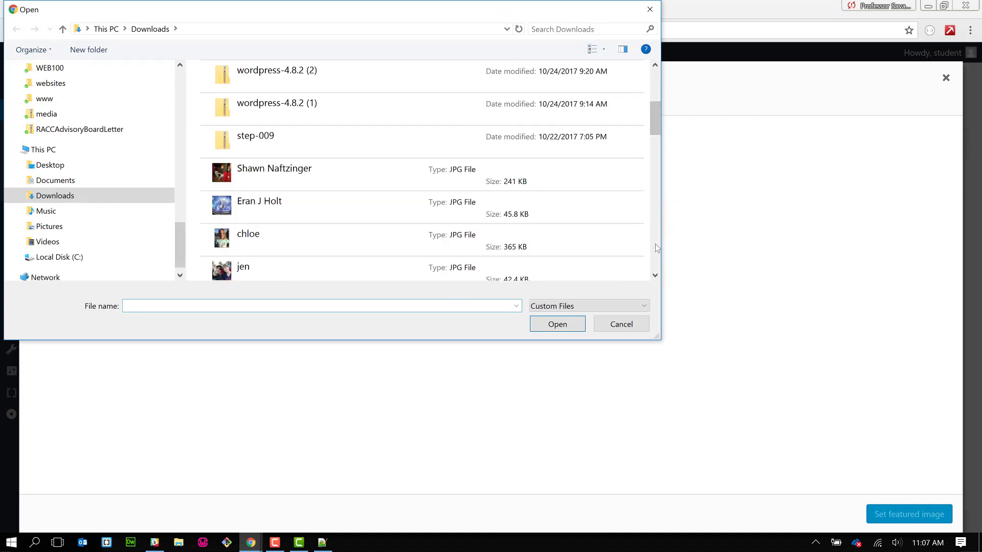
scroll(657, 248, "down", 3)
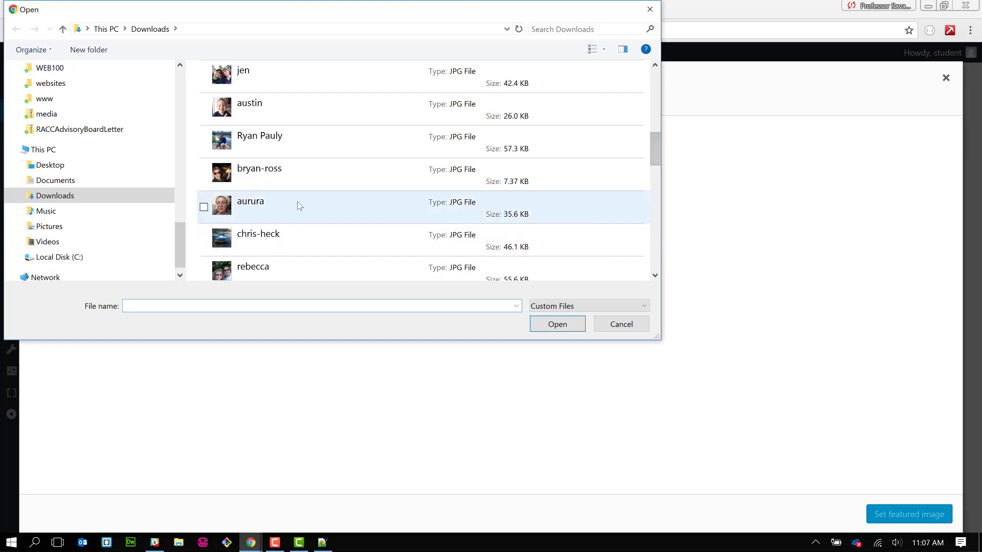
left_click(304, 188)
left_click(578, 320)
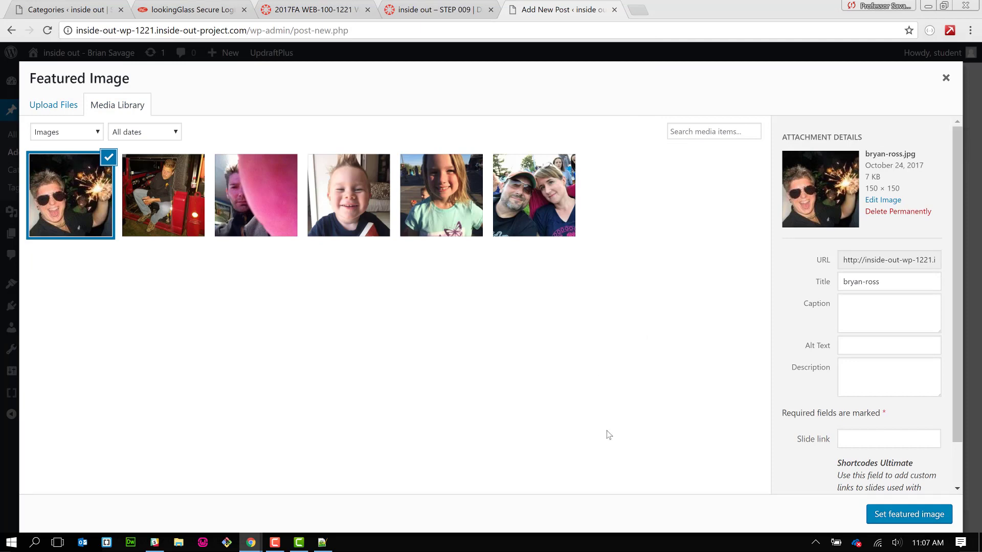
left_click(881, 513)
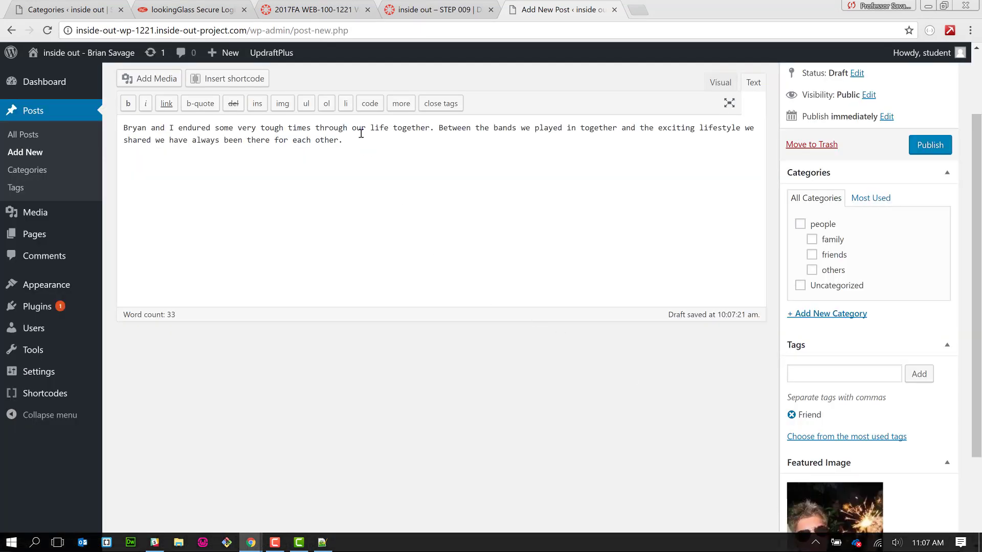
- Tick the people and friends categories and publish the third friend's post
scroll(404, 190, "up", 2)
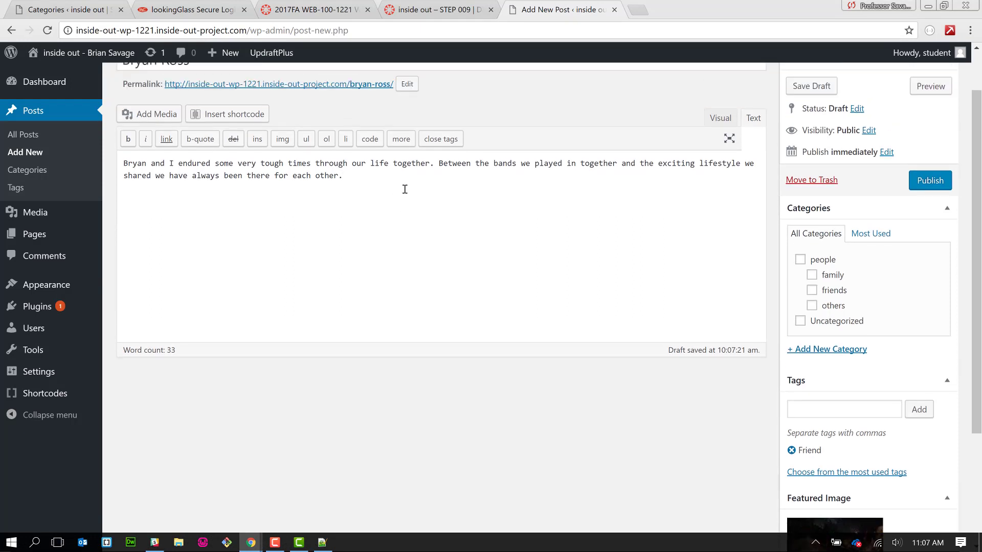
left_click(799, 309)
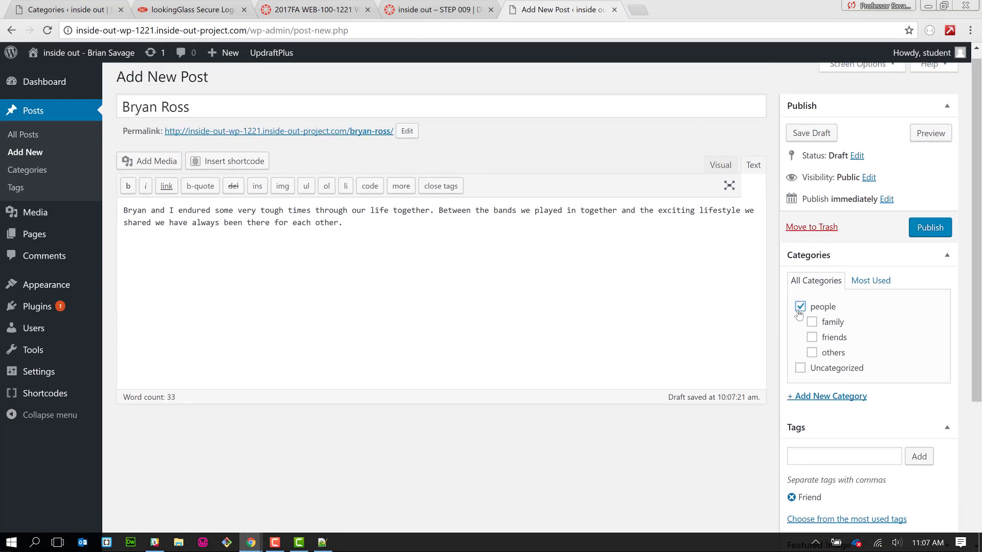
left_click(812, 340)
scroll(925, 375, "down", 2)
scroll(927, 376, "down", 1)
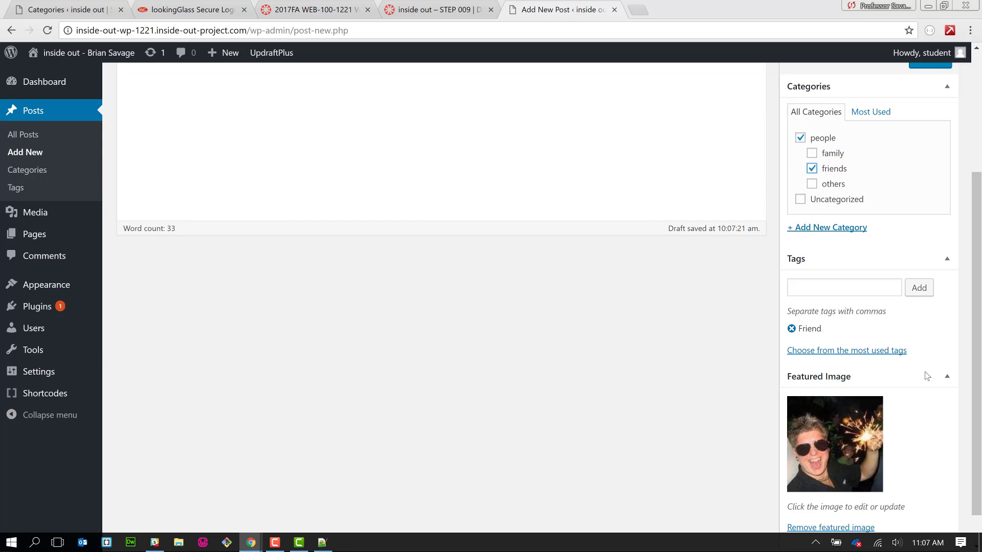
scroll(925, 373, "down", 1)
scroll(924, 372, "up", 4)
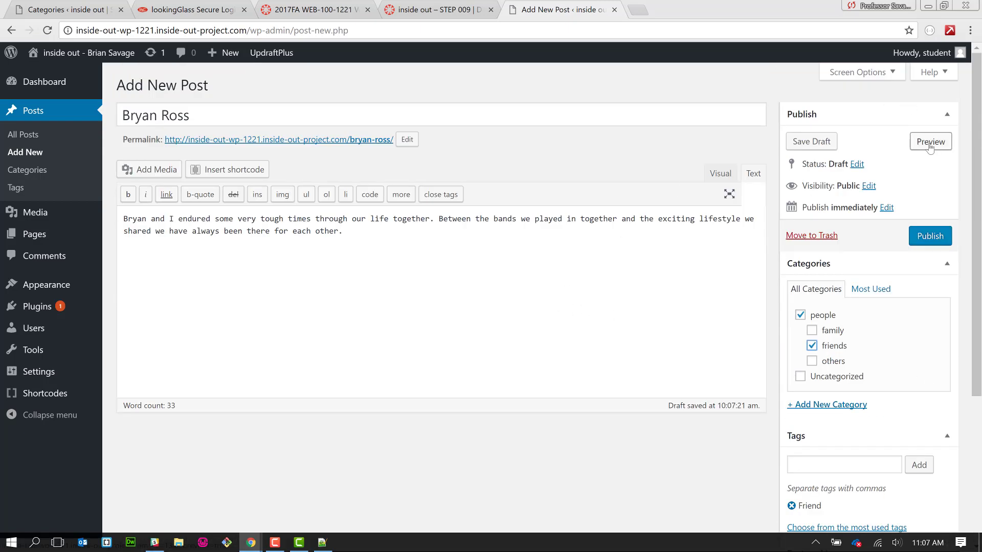
left_click(921, 238)
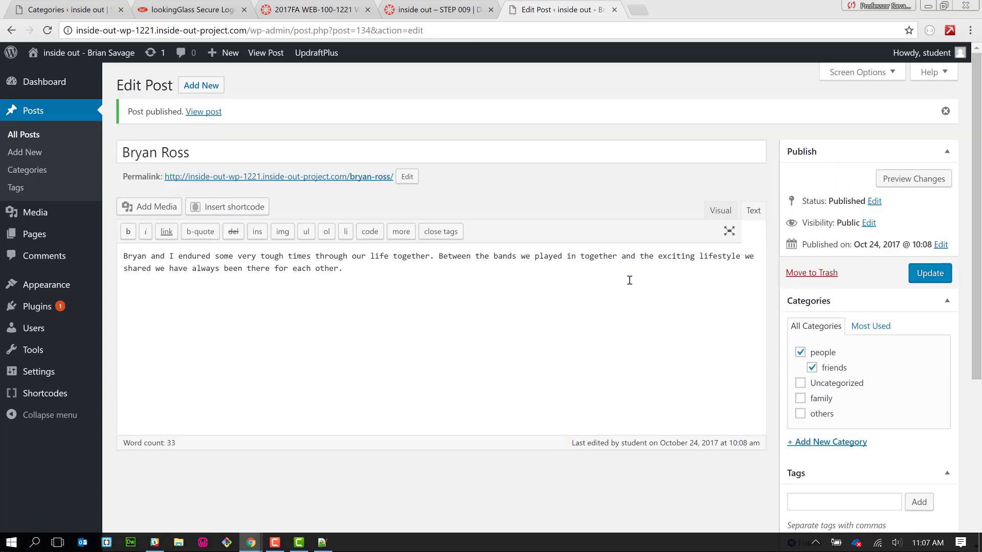
key("alt+Tab")
- In people.txt, add blank lines after the OTHERS header and each of its three entries, then select them
scroll(216, 395, "down", 3)
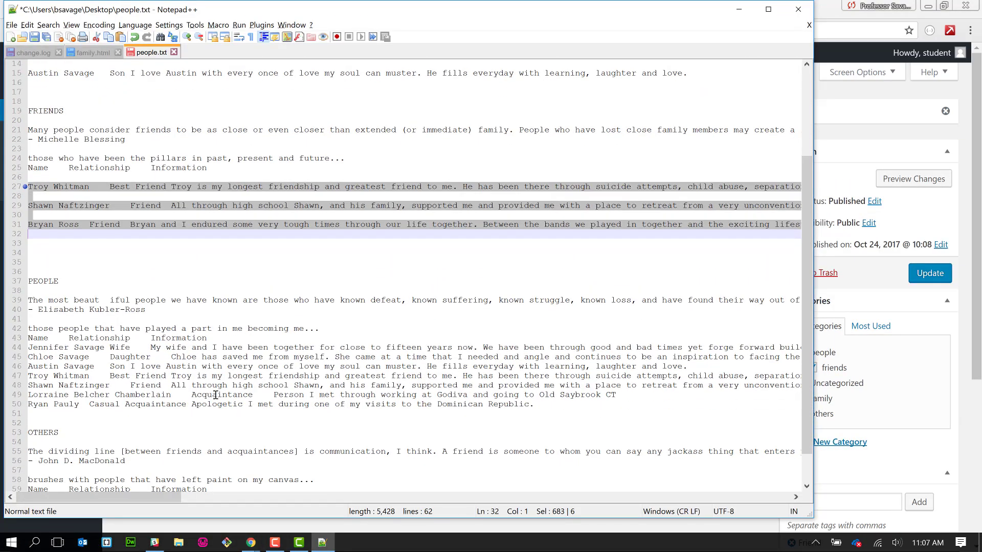
scroll(216, 395, "down", 2)
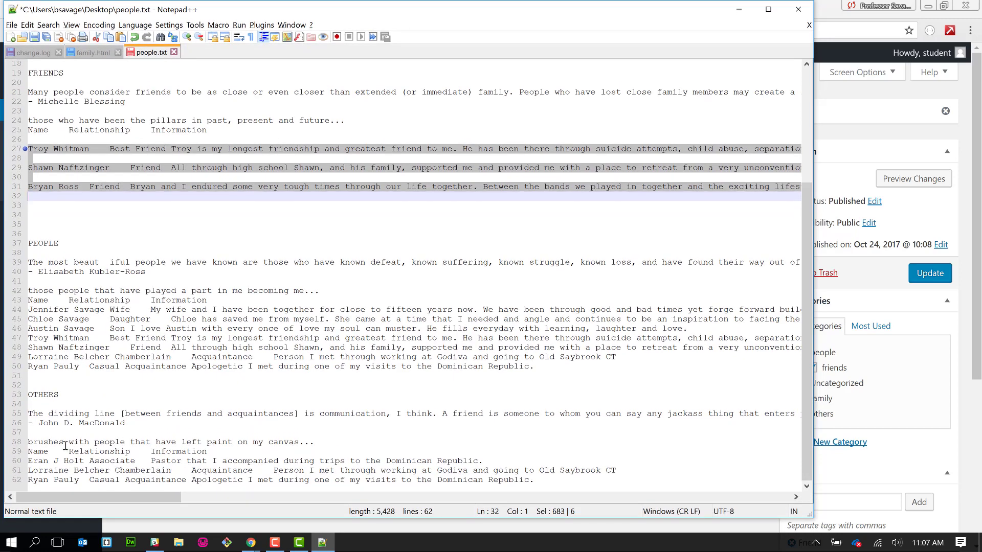
left_click(231, 451)
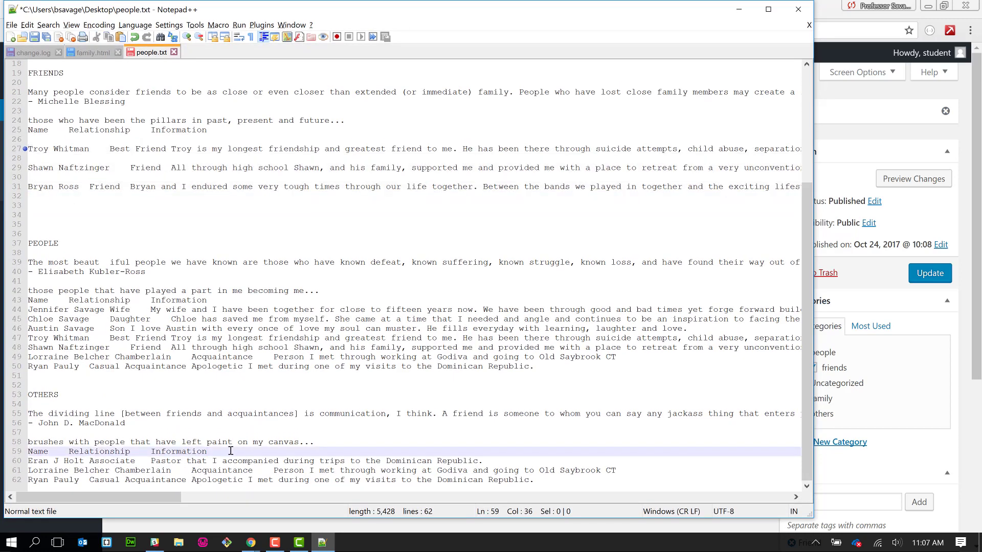
key("Return")
scroll(231, 451, "down", 1)
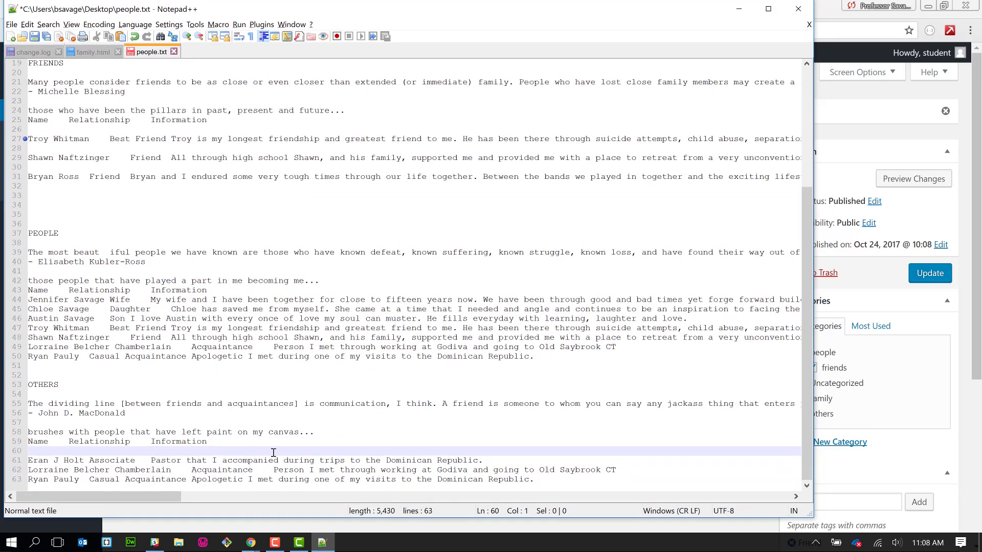
left_click(550, 459)
key("Return")
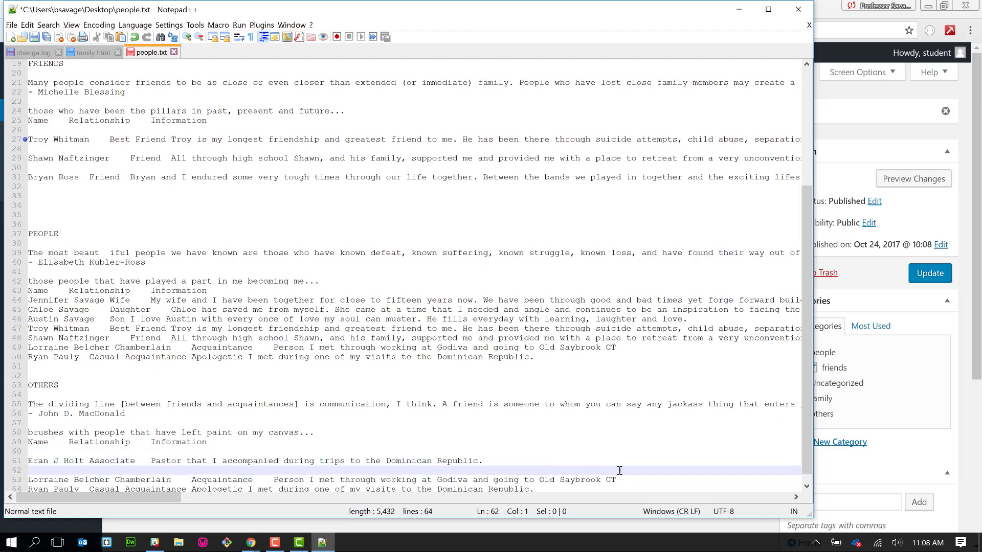
left_click(621, 480)
scroll(621, 479, "down", 1)
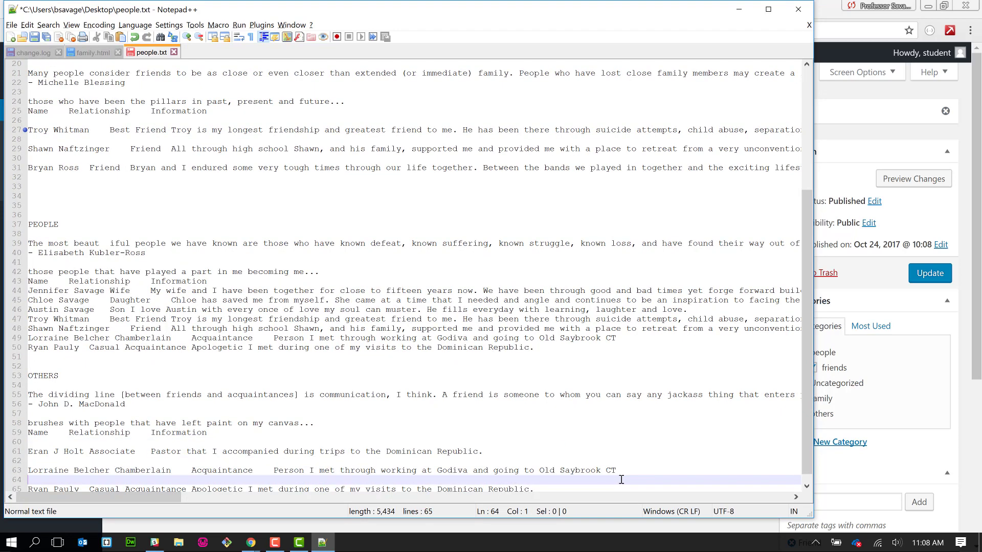
key("Return")
left_click(555, 483)
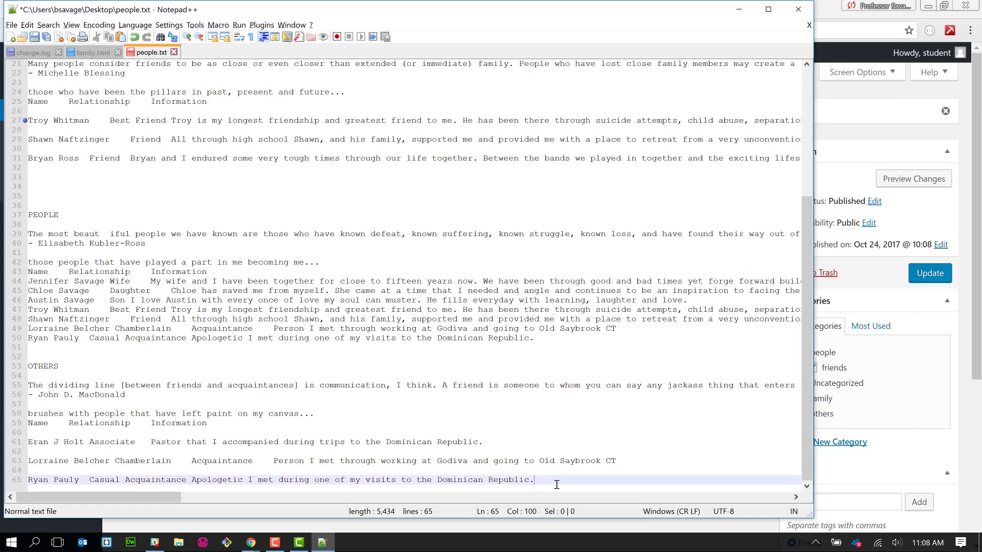
key("Return")
key("Return")
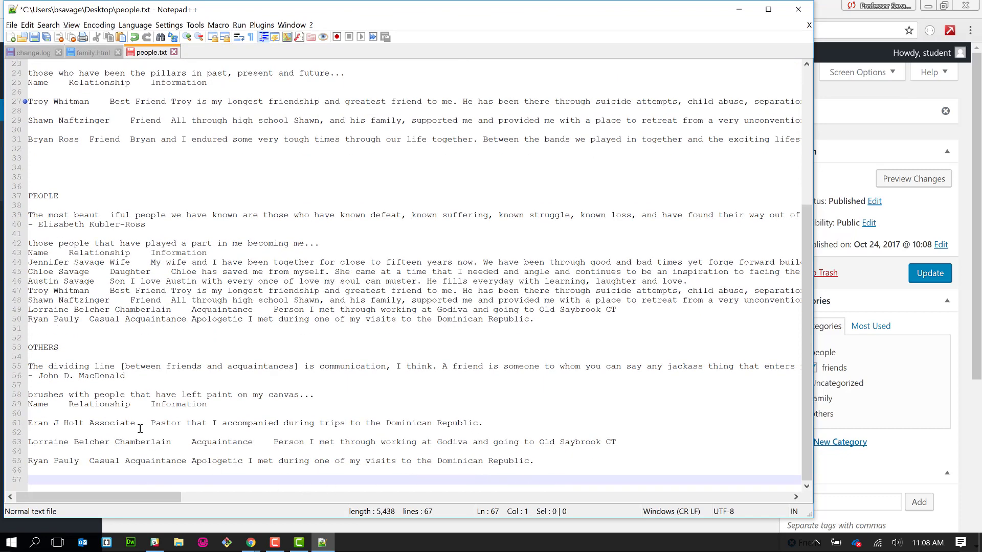
left_click_drag(29, 423, 160, 481)
key("ctrl+c")
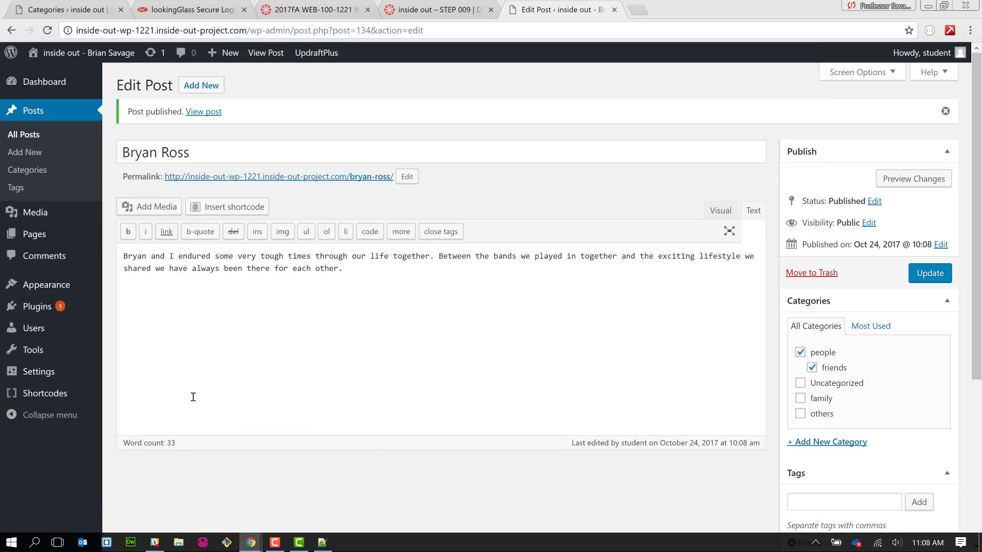
- Start a new post and paste the three OTHERS entries into its body as plain text
left_click(192, 87)
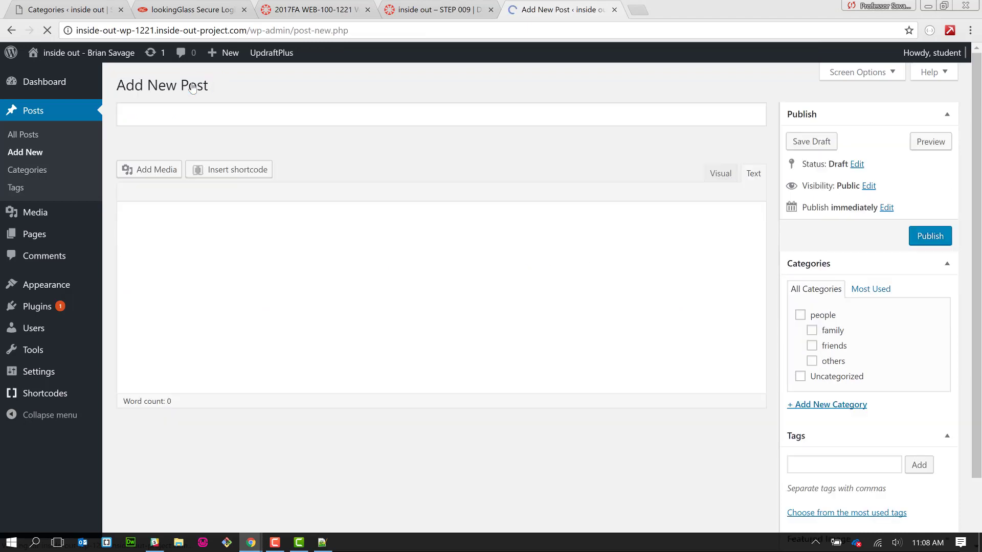
left_click(189, 247)
right_click(189, 248)
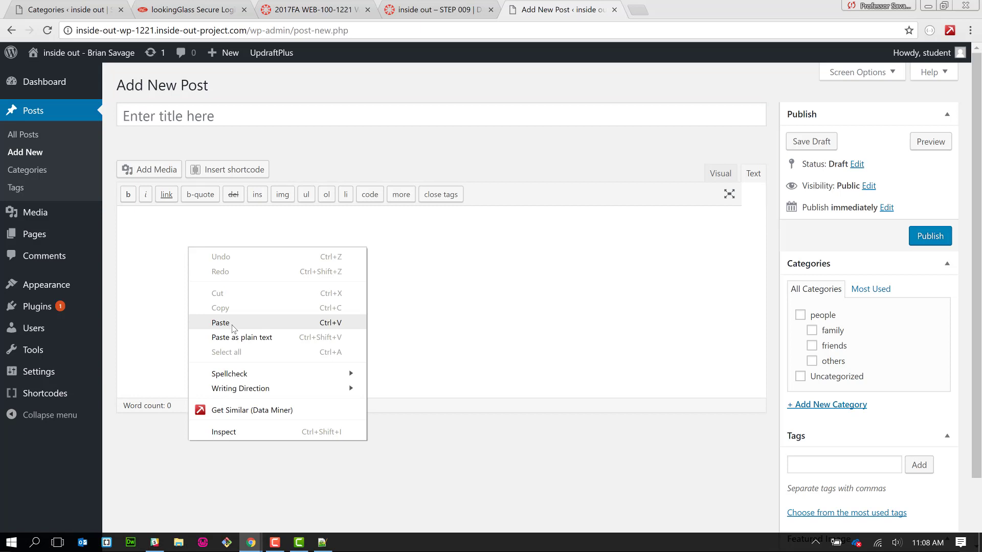
left_click(233, 337)
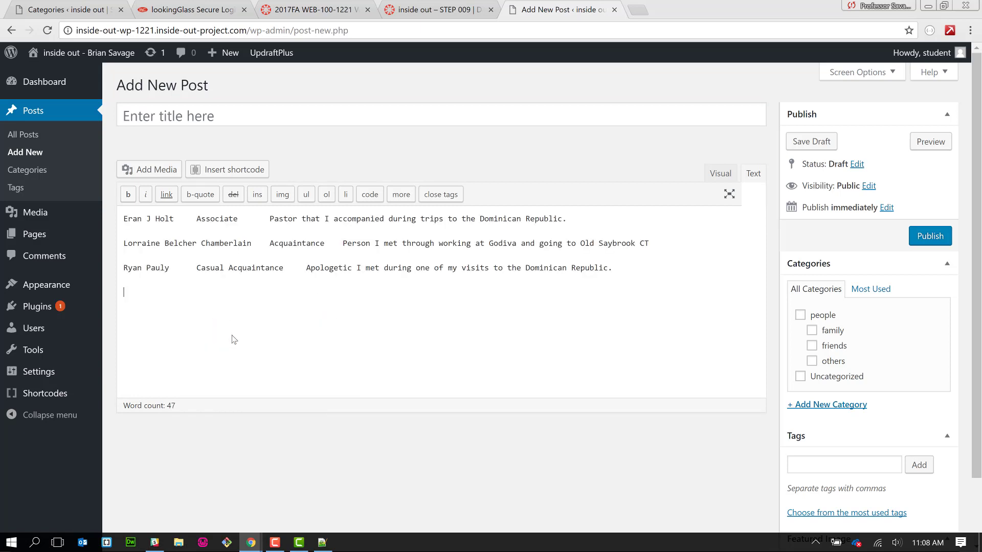
left_click_drag(125, 219, 175, 222)
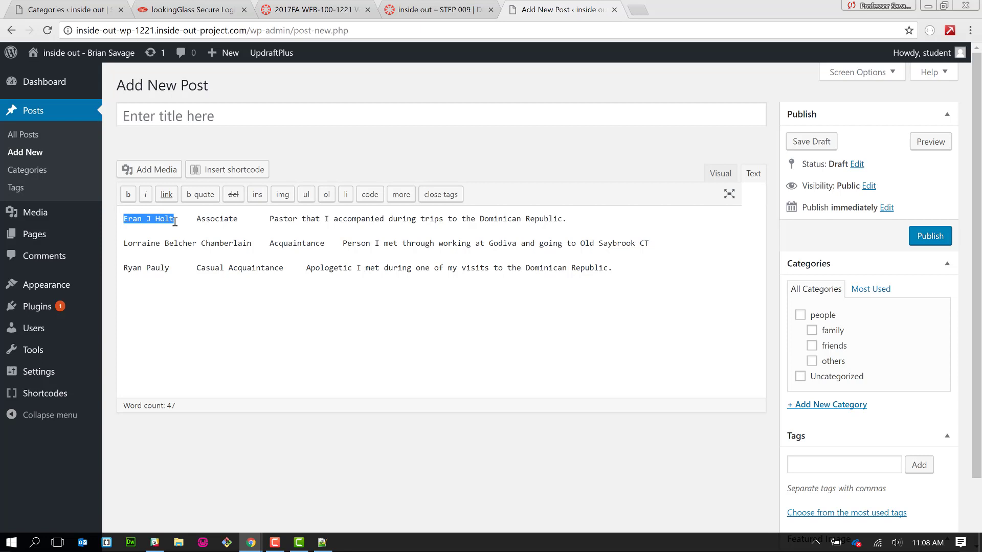
- Move the first contact's name into the title and the word Associate into the post's tags
key("ctrl+x")
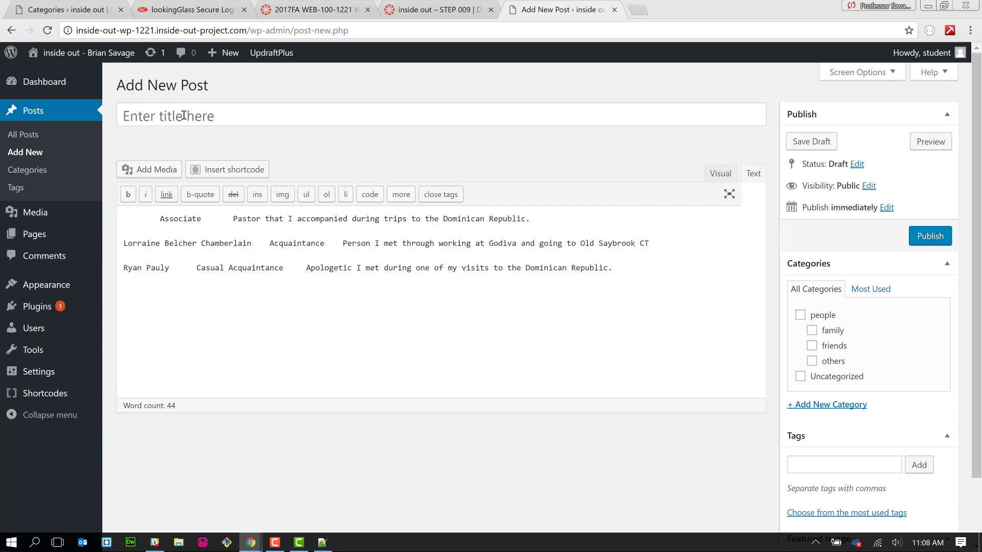
left_click(186, 113)
key("ctrl+v")
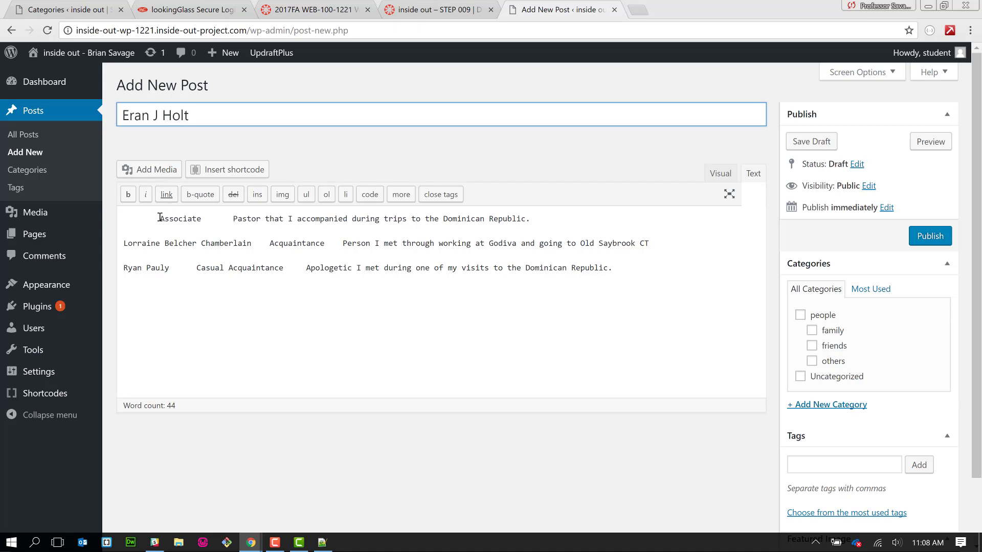
left_click_drag(160, 218, 201, 221)
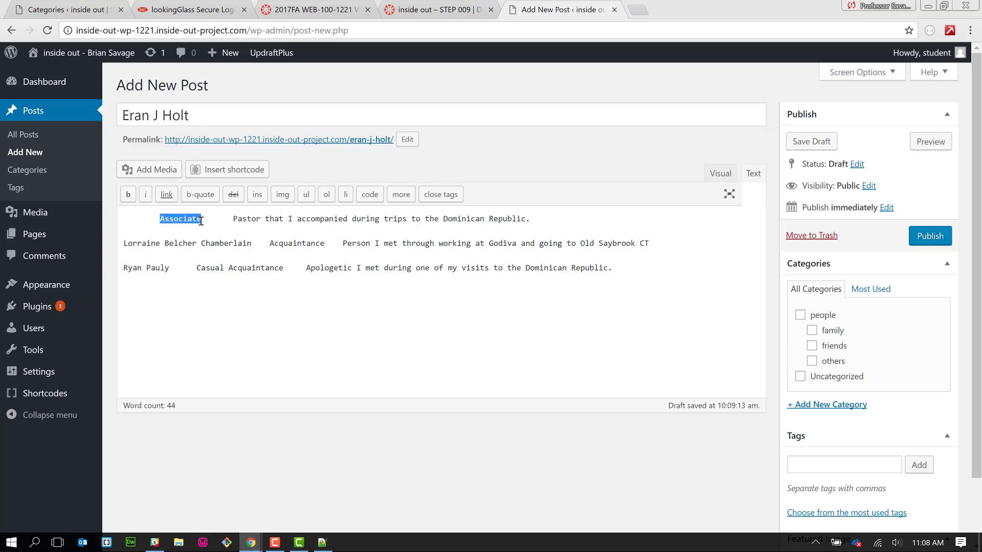
key("ctrl+x")
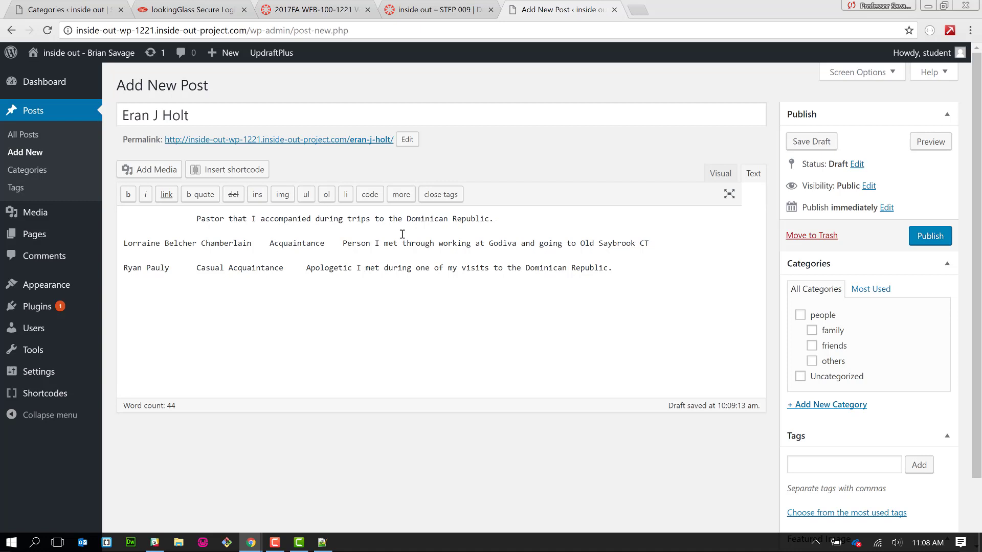
left_click(824, 466)
key("ctrl+v")
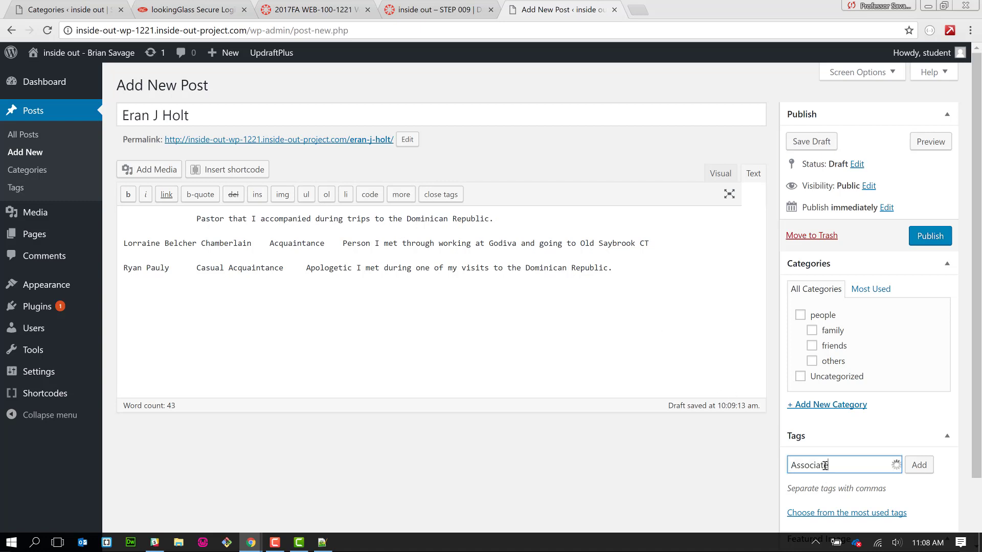
left_click(919, 466)
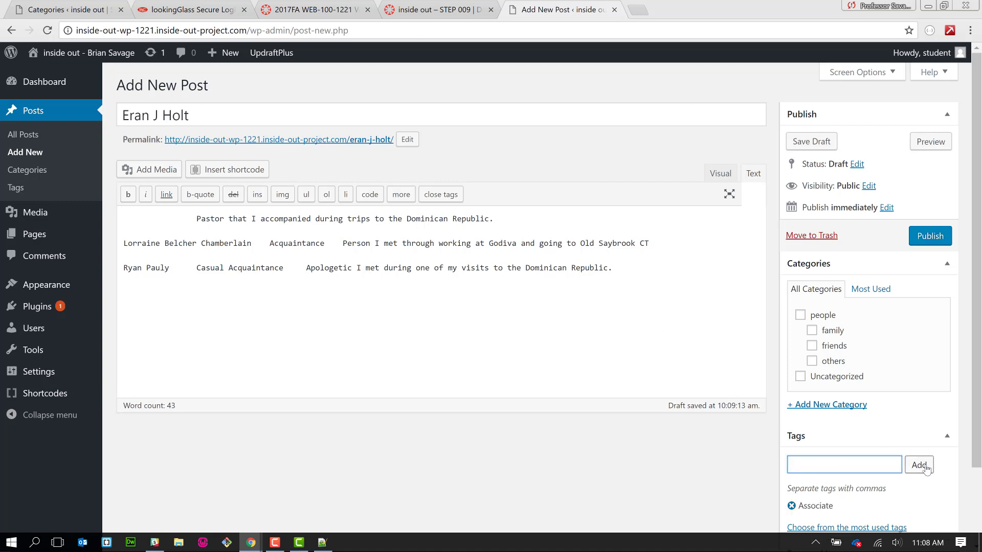
- File the post under others and people, and remove the leading space before 'Pastor'
left_click(832, 361)
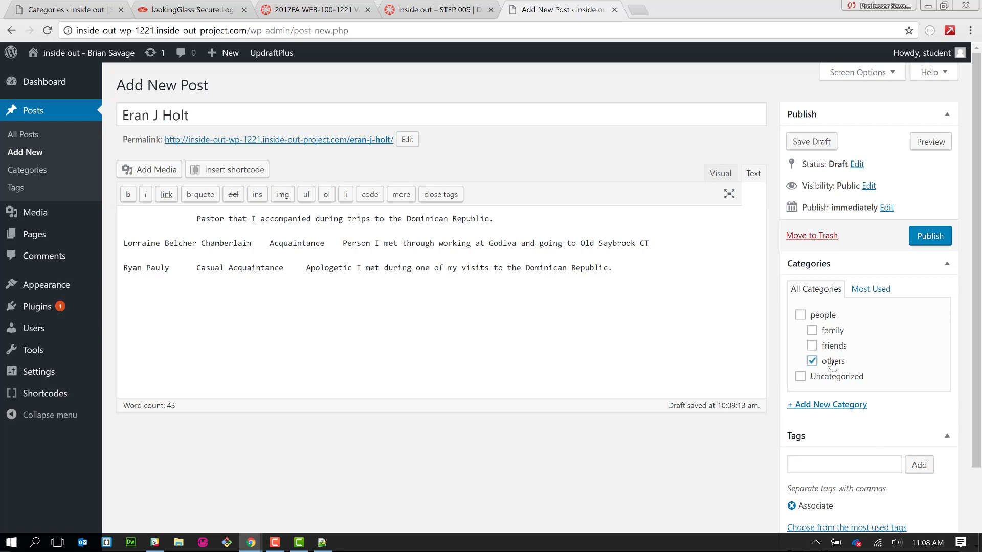
left_click(824, 316)
triple_click(193, 223)
left_click(194, 219)
left_click_drag(196, 219, 129, 219)
key("BackSpace")
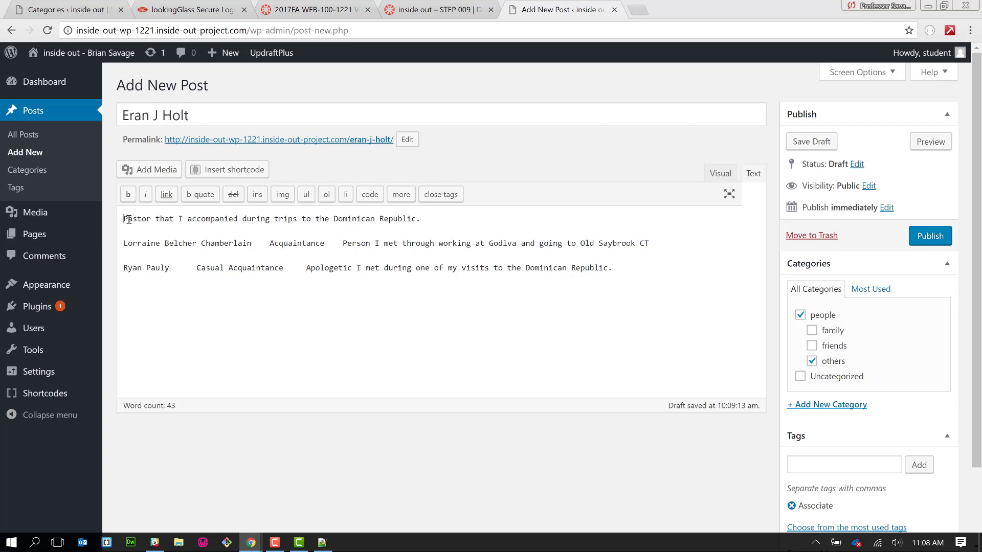
key("alt+Tab")
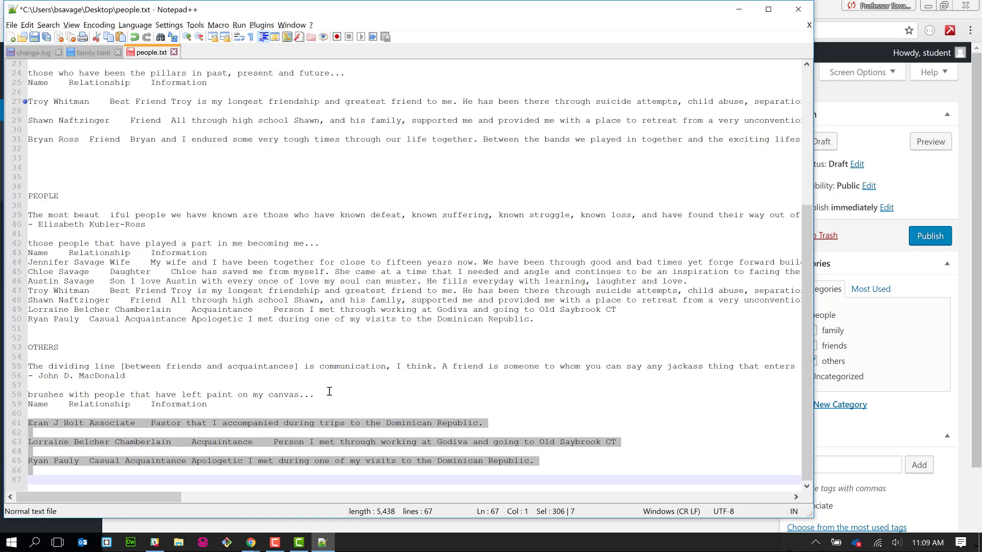
key("alt+Tab")
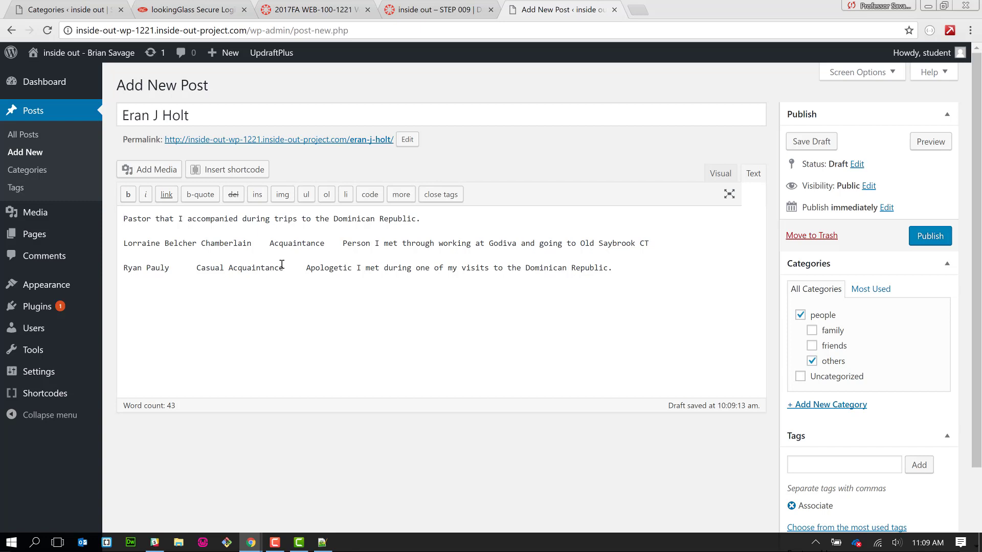
- Upload the first contact's portrait .jpg from Downloads and set it as the featured image
scroll(645, 442, "down", 1)
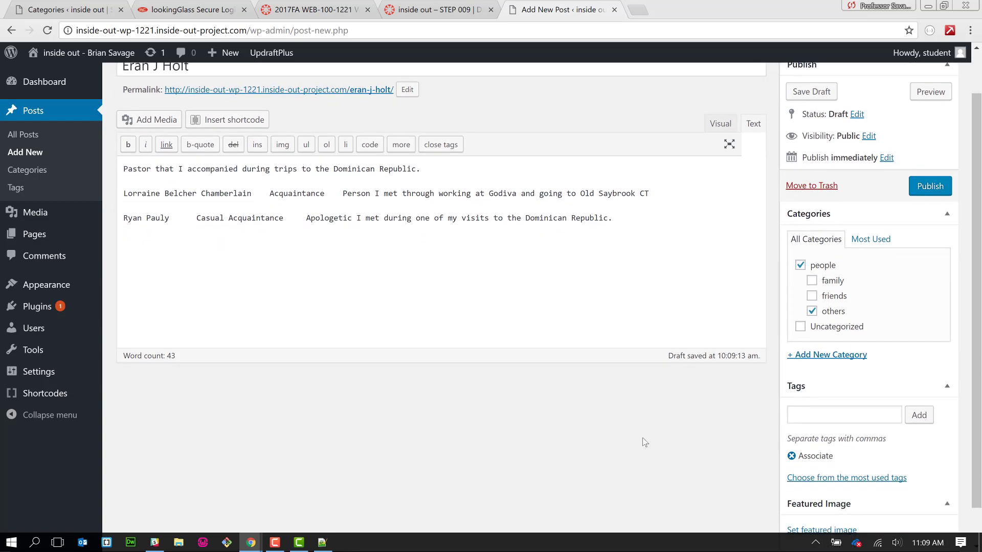
scroll(643, 443, "down", 1)
left_click(852, 491)
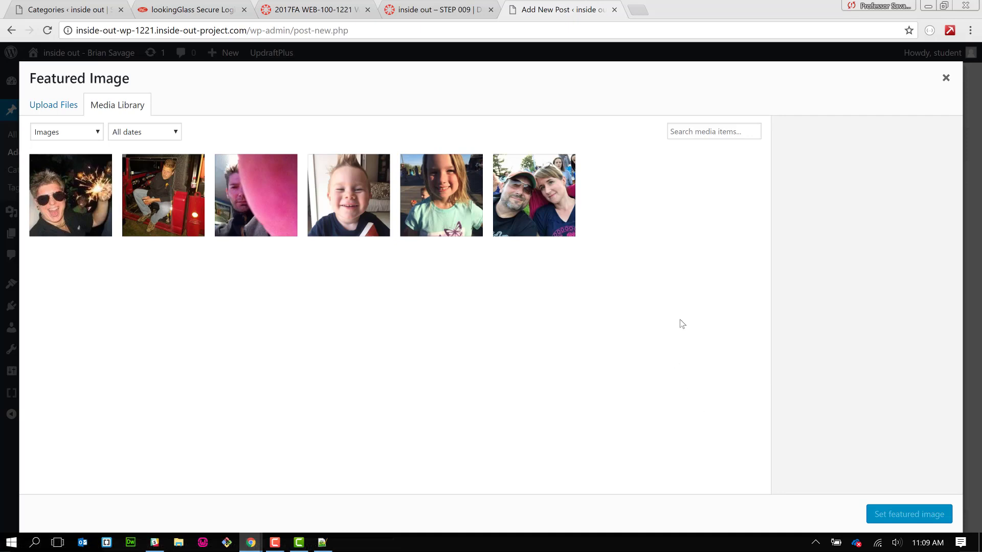
left_click(65, 104)
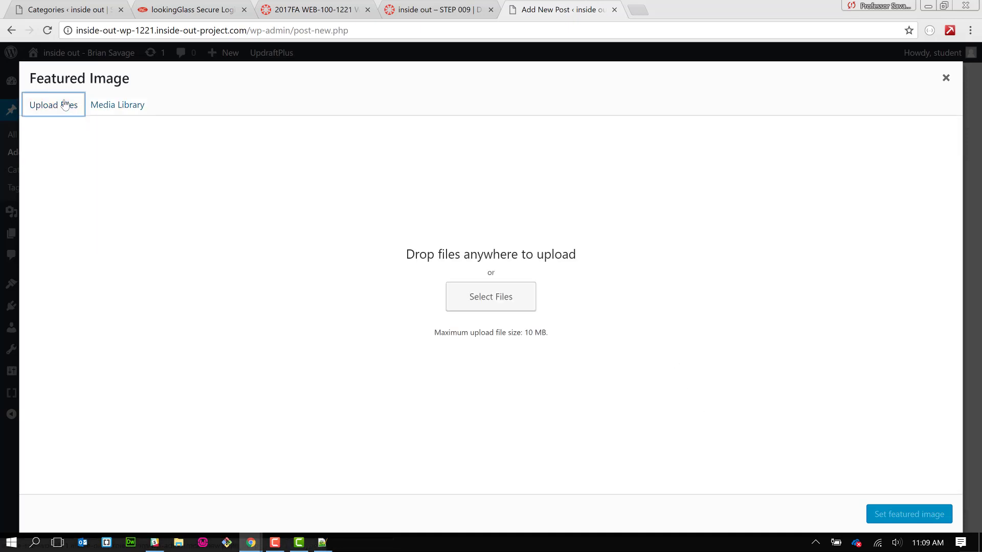
left_click(501, 299)
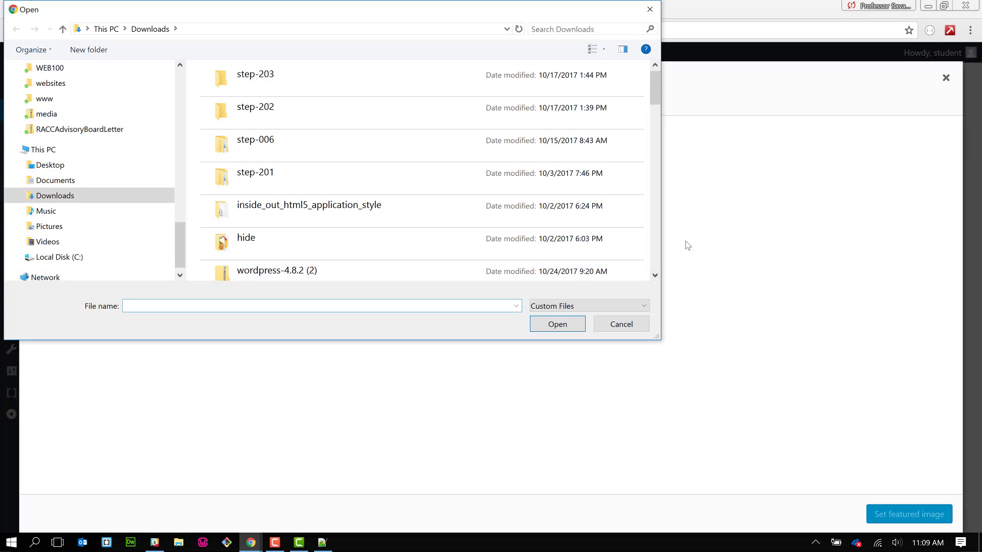
left_click(656, 253)
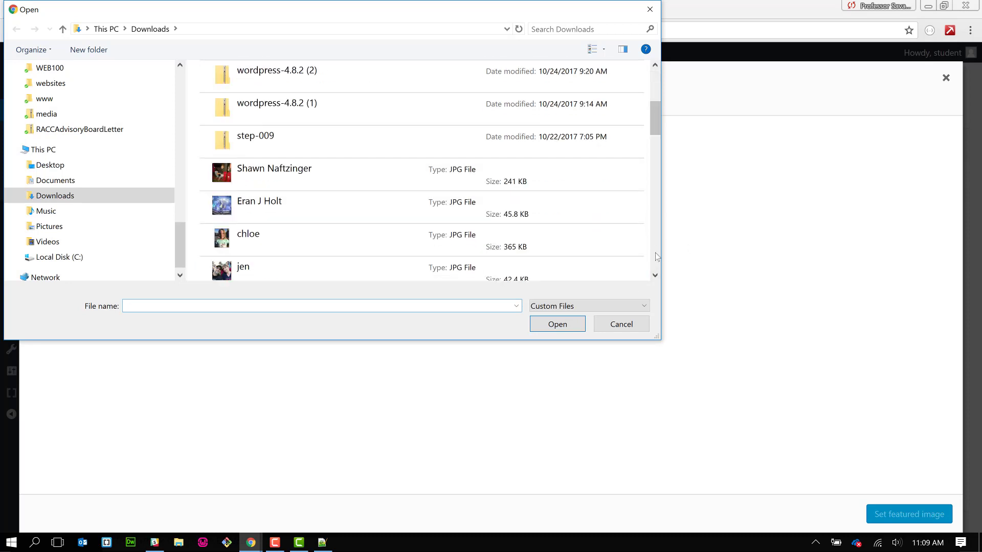
left_click(420, 217)
left_click(550, 324)
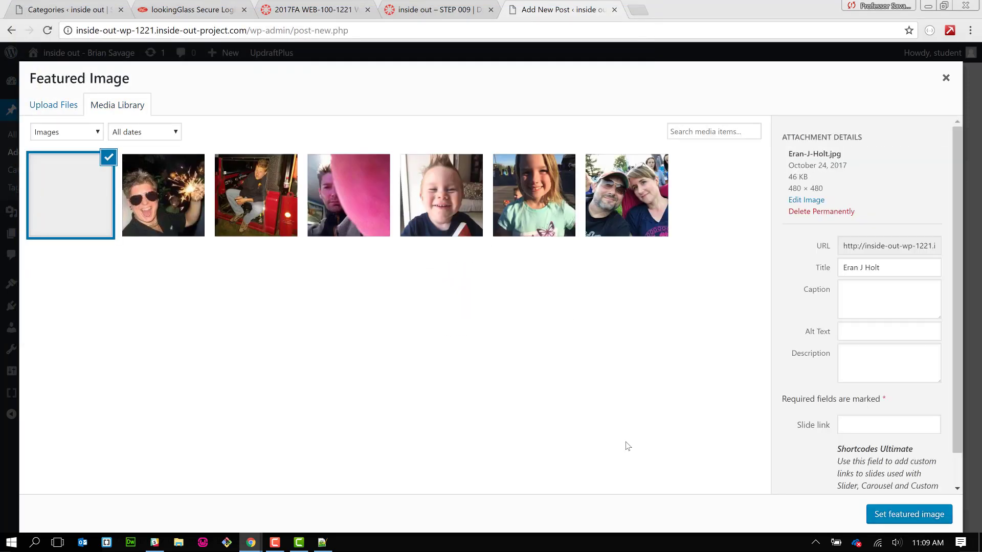
left_click(890, 515)
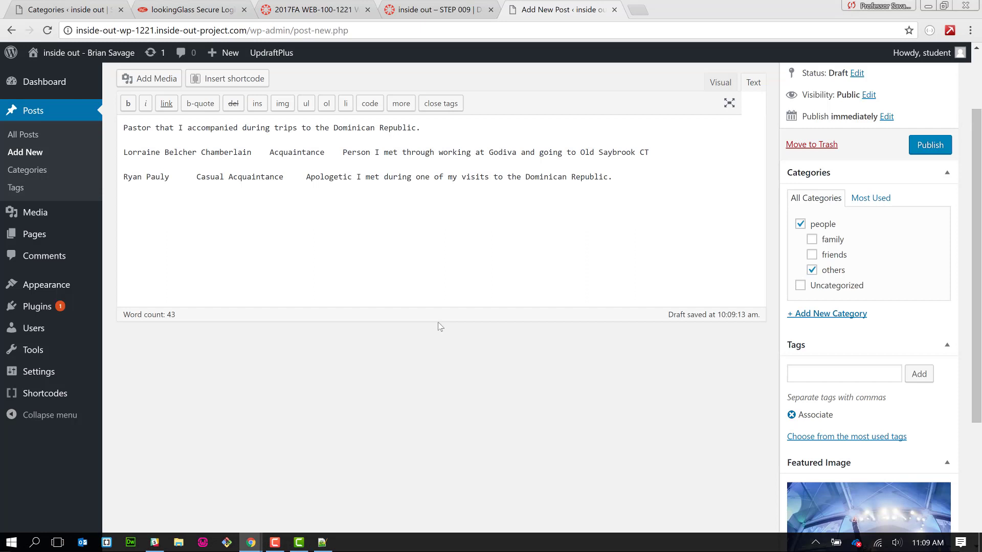
- Delete the other two contacts' lines, publish the pastor's post, and begin a blank new post
scroll(439, 326, "up", 2)
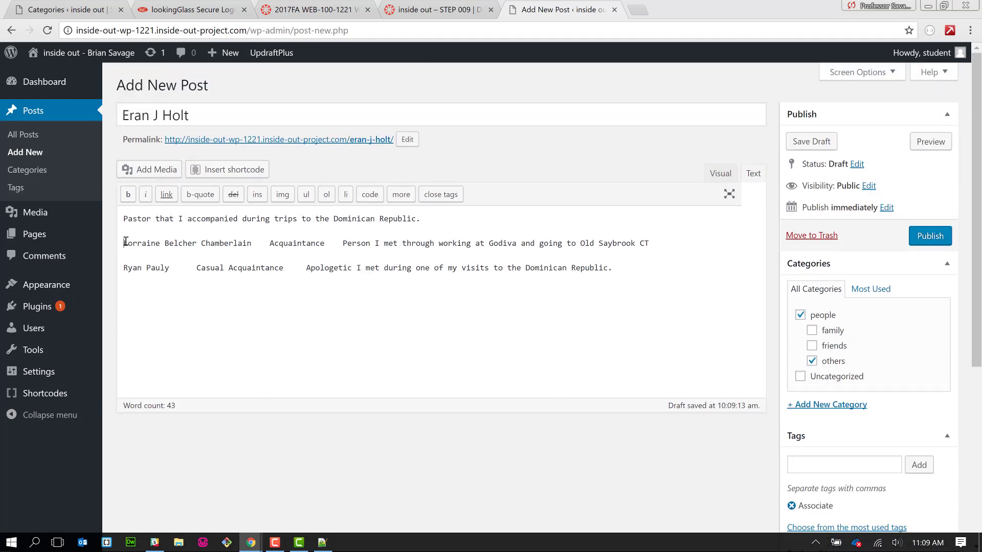
left_click_drag(124, 243, 601, 286)
key("ctrl+c")
key("Delete")
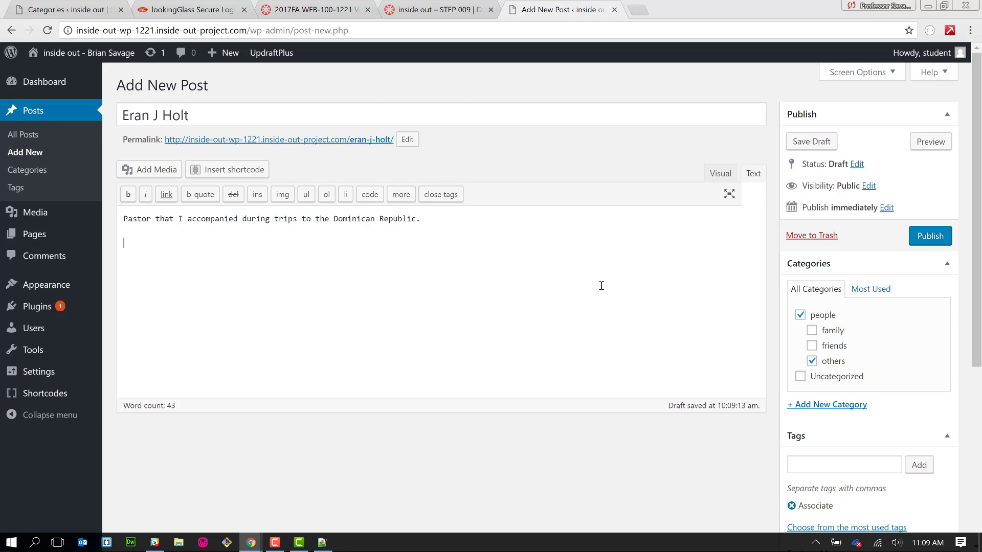
left_click(938, 237)
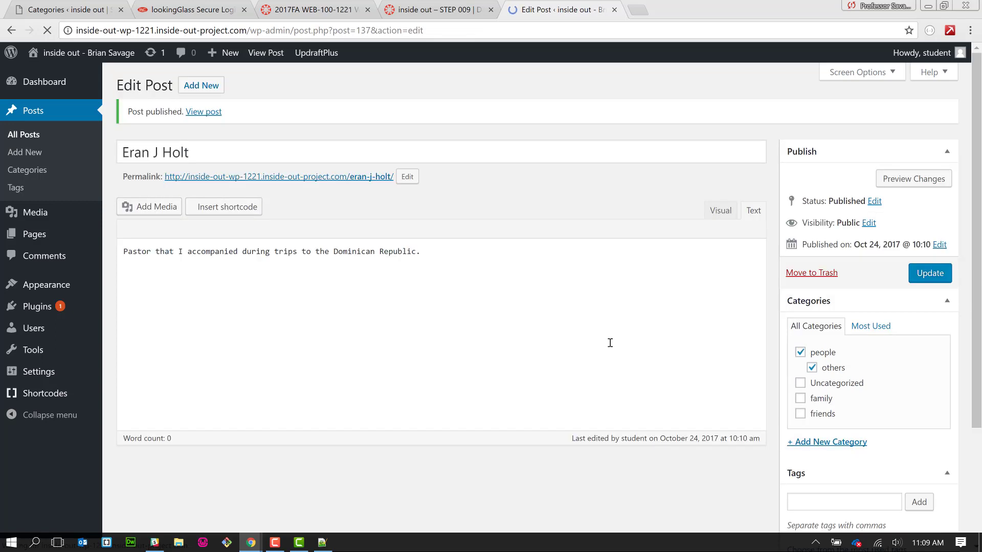
left_click(204, 85)
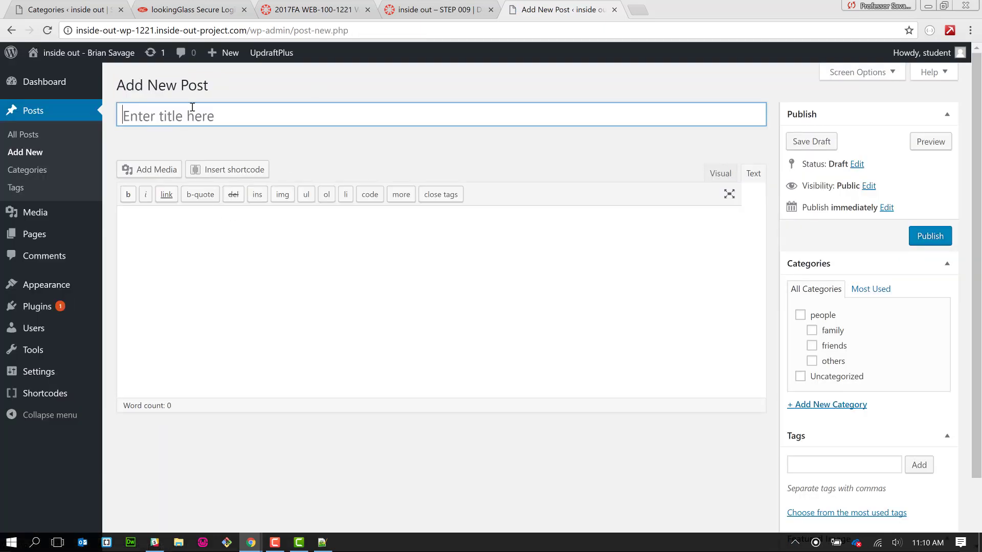
- Paste the contact lines into the body and move the acquaintance's full name into the title
left_click(202, 222)
key("ctrl+v")
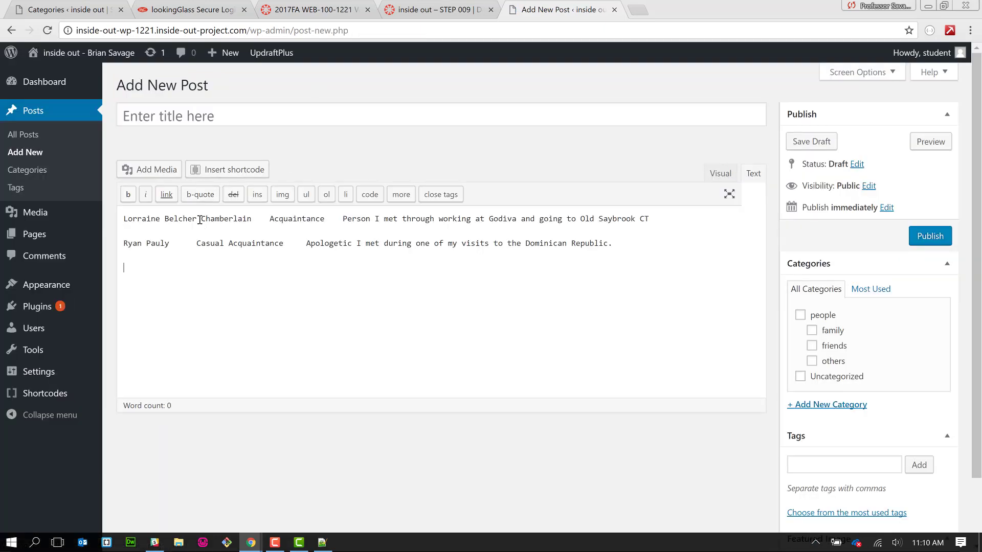
left_click_drag(251, 219, 121, 215)
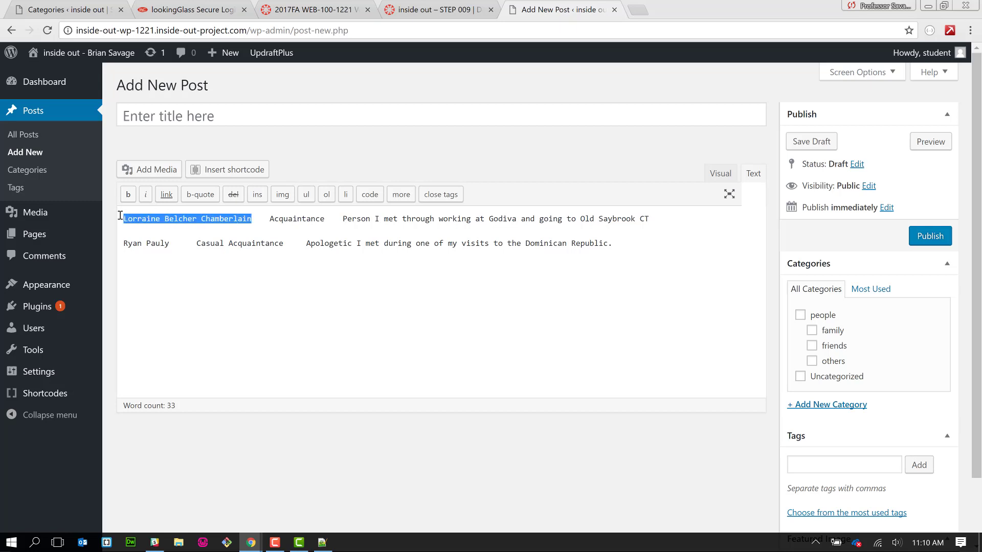
key("ctrl+x")
left_click(193, 115)
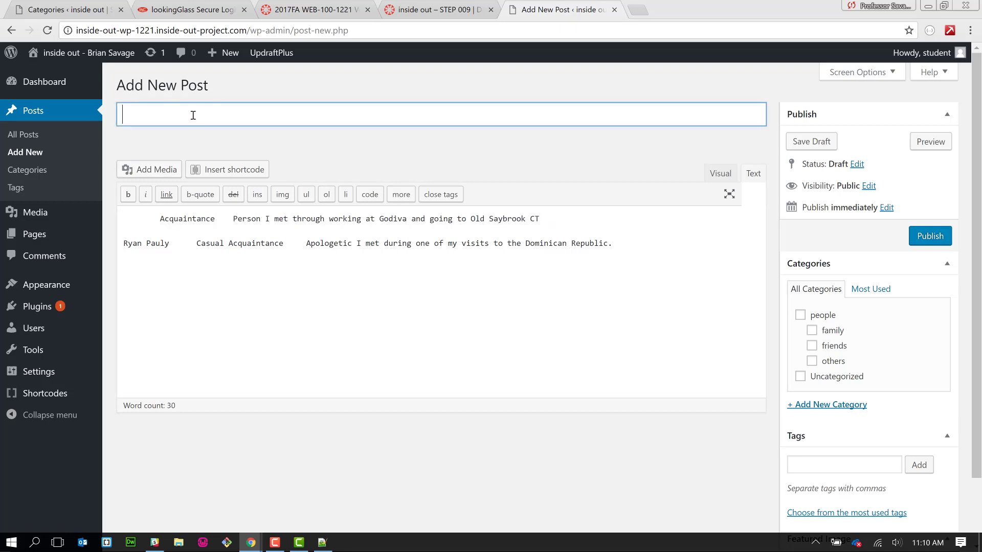
key("ctrl+v")
- File the post under people and others, and tag it Acquaintance
left_click_drag(160, 218, 217, 215)
key("ctrl+x")
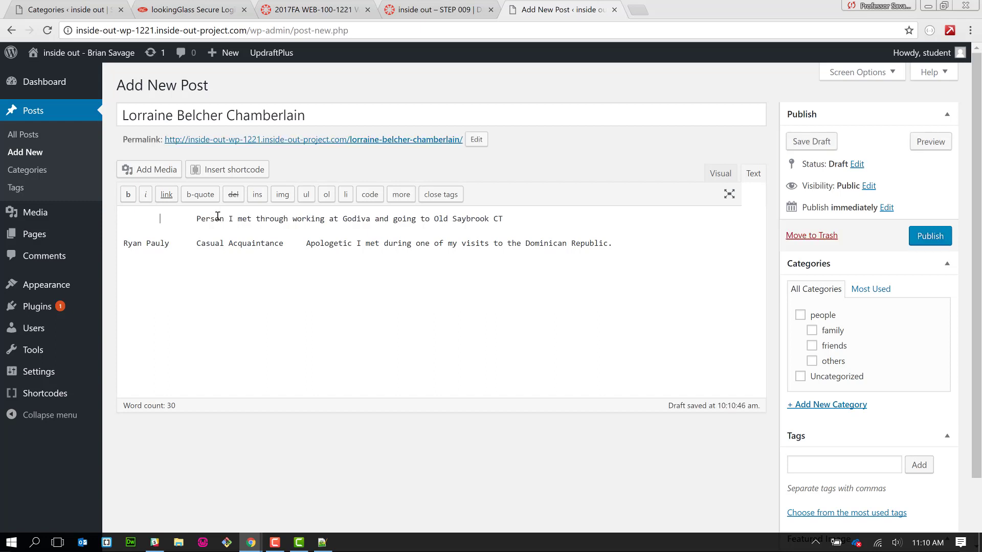
left_click(834, 363)
left_click(828, 316)
left_click(846, 467)
key("ctrl+v")
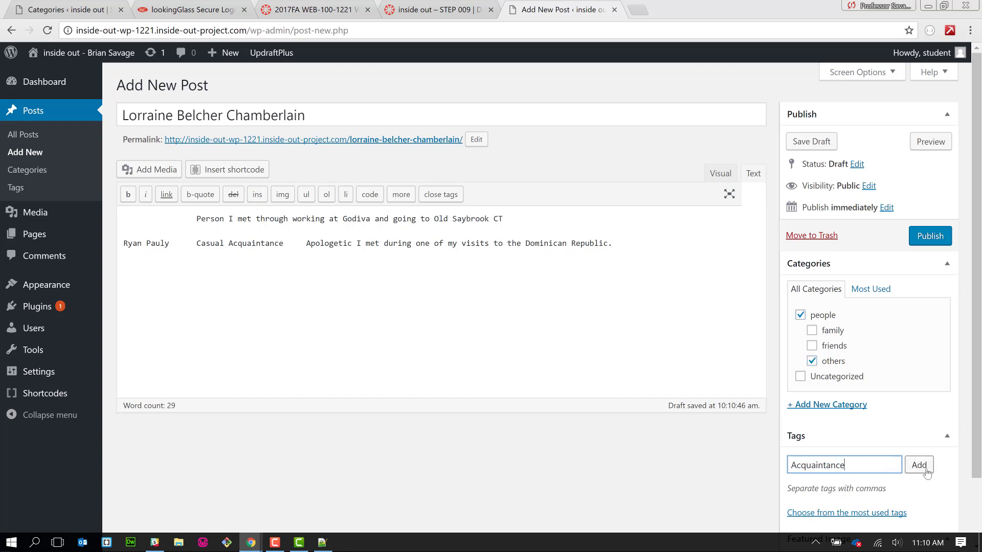
left_click(919, 466)
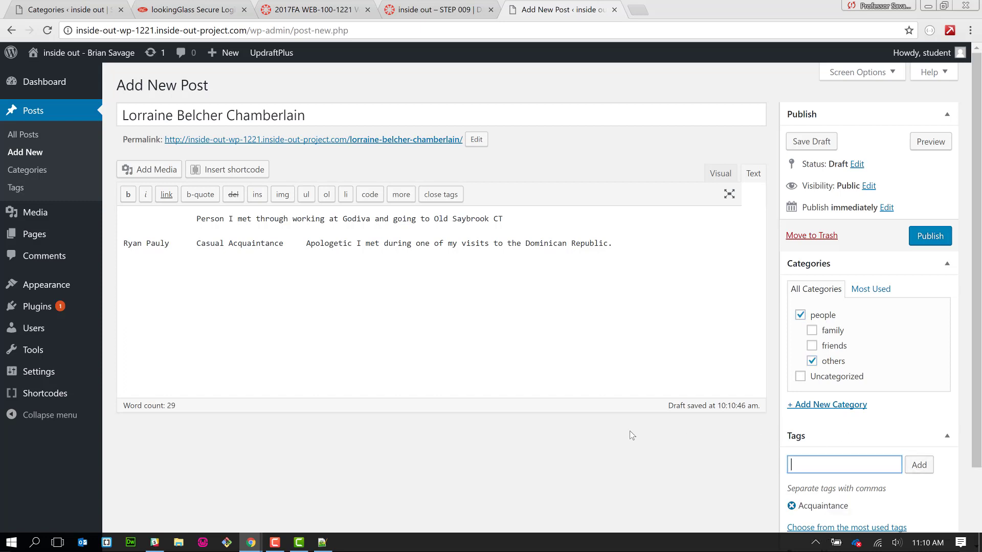
- Remove the leading indentation from the first line of the body
left_click(174, 217)
left_click_drag(173, 216, 123, 218)
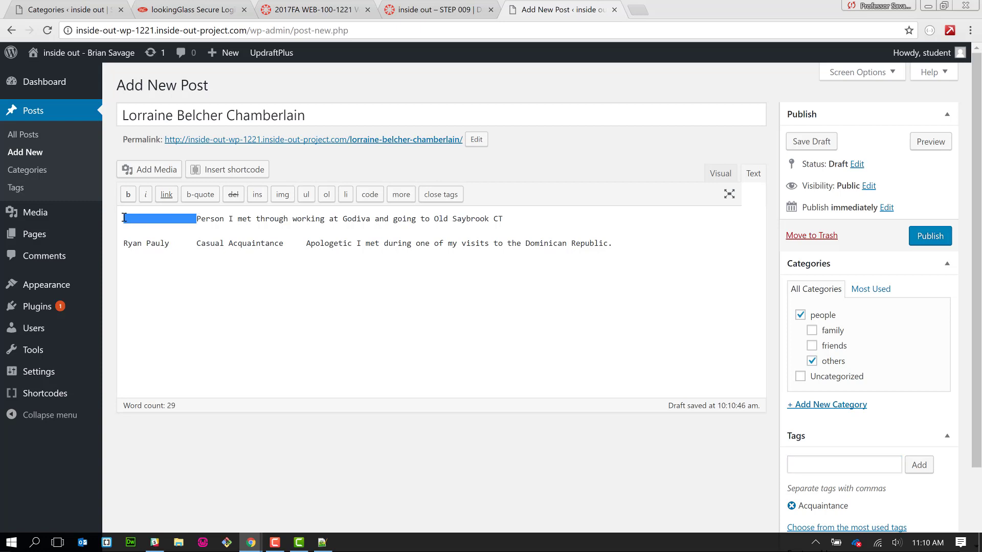
key("BackSpace")
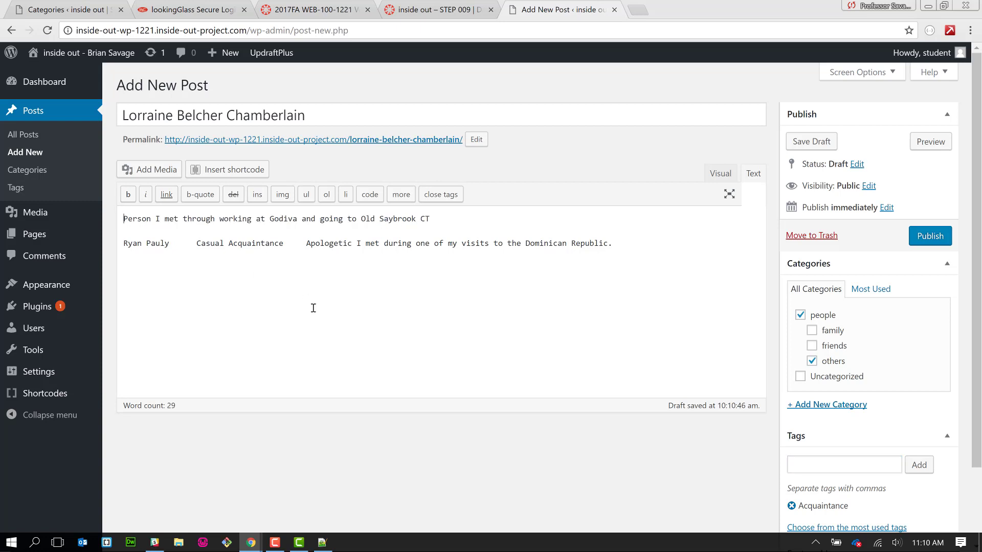
scroll(313, 308, "down", 2)
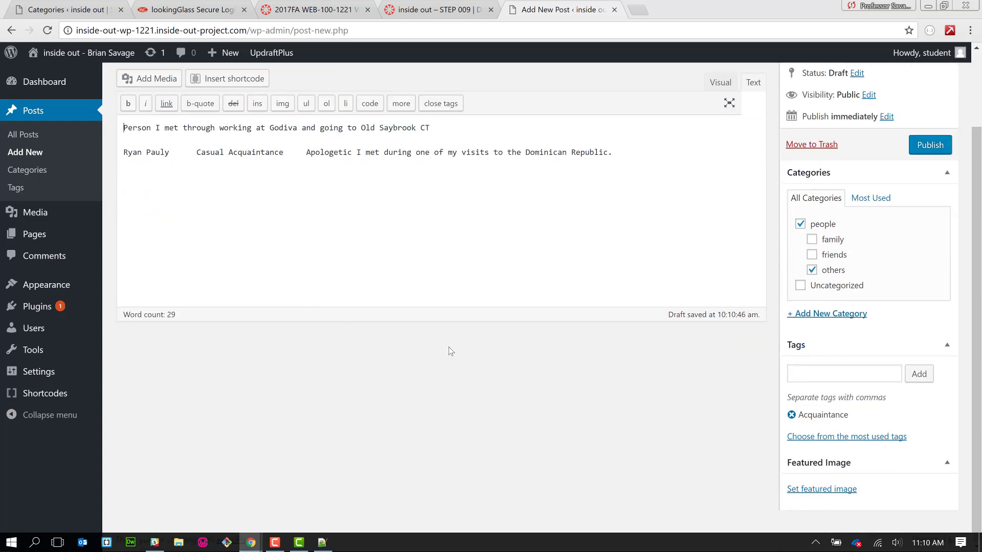
- Upload the acquaintance's .jpg portrait from Downloads through the featured image picker
left_click(823, 490)
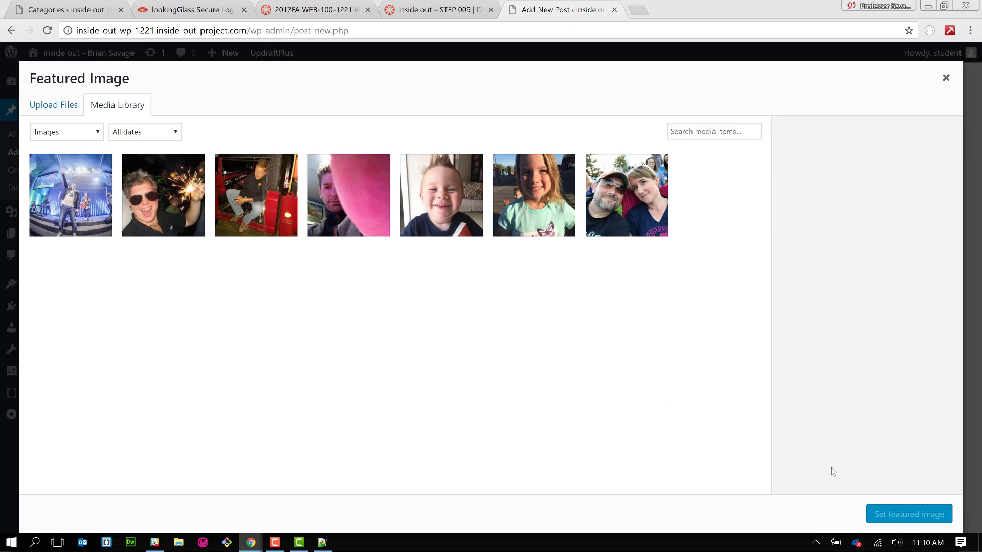
left_click(54, 105)
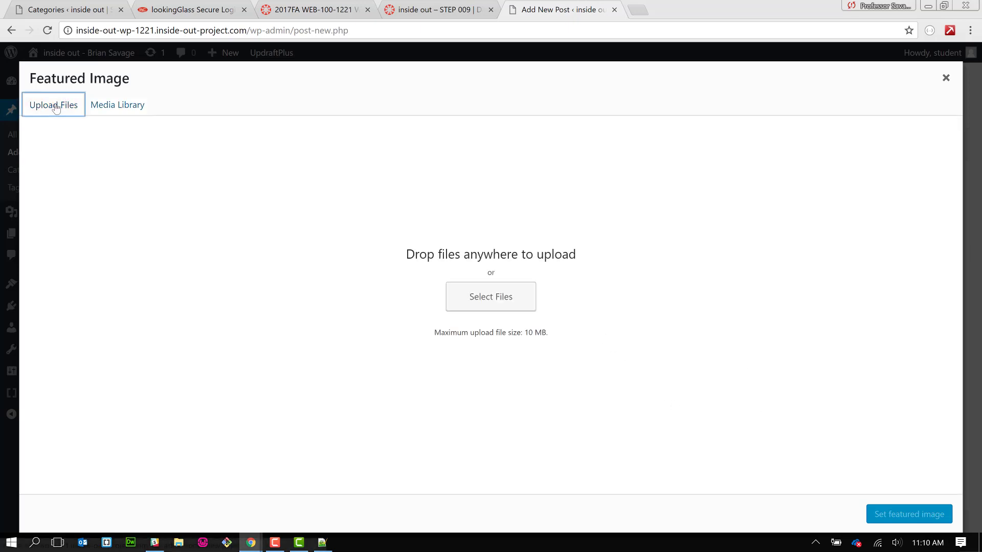
left_click(494, 300)
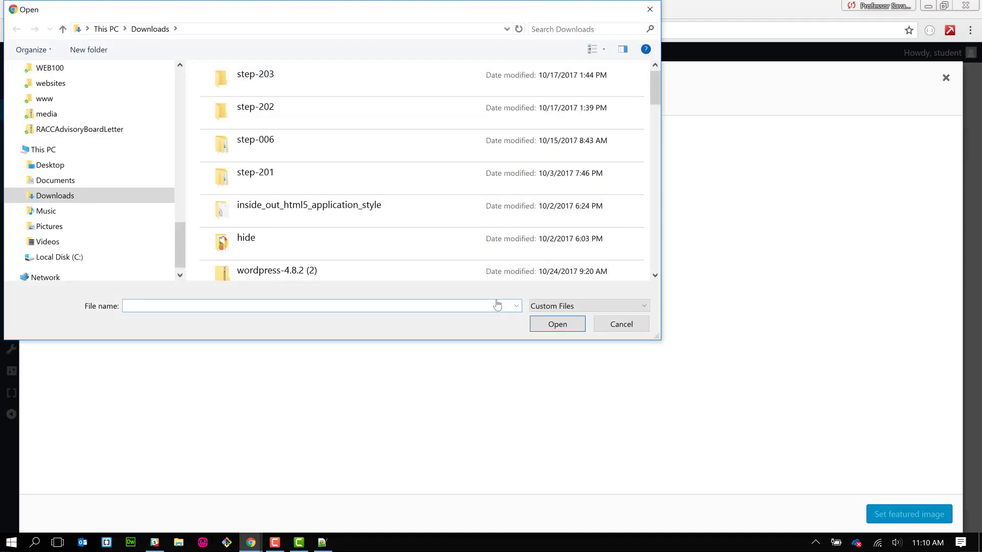
left_click(656, 252)
left_click(657, 252)
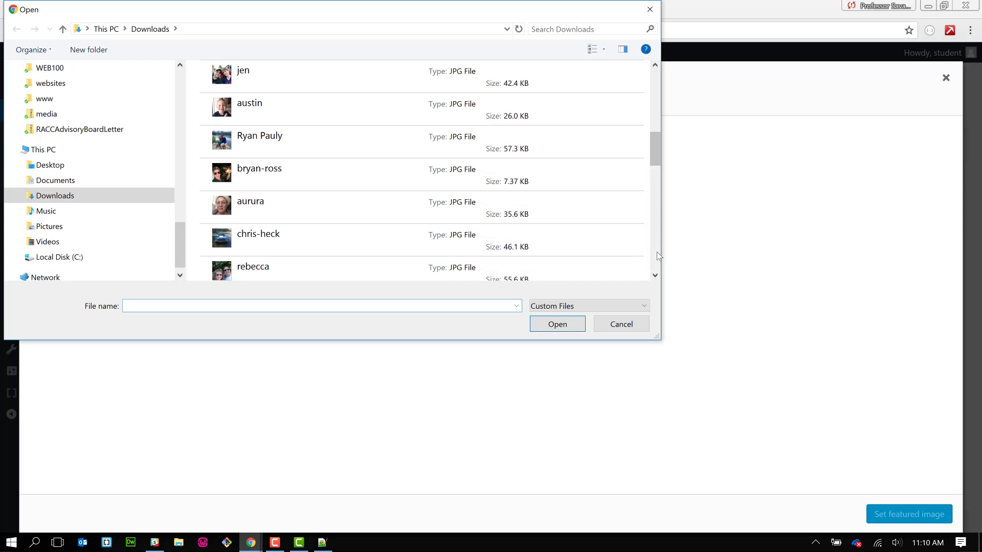
left_click(656, 252)
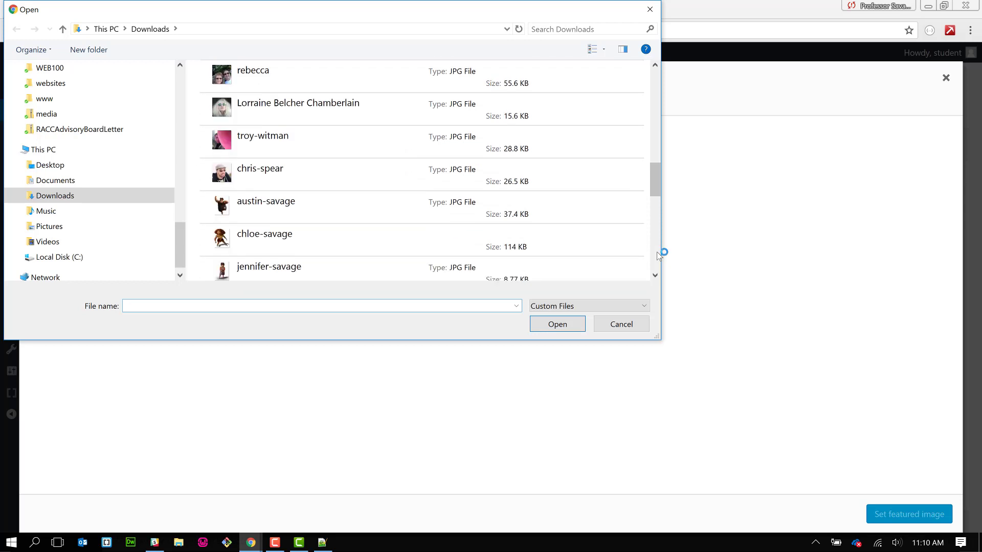
left_click(327, 114)
left_click(563, 327)
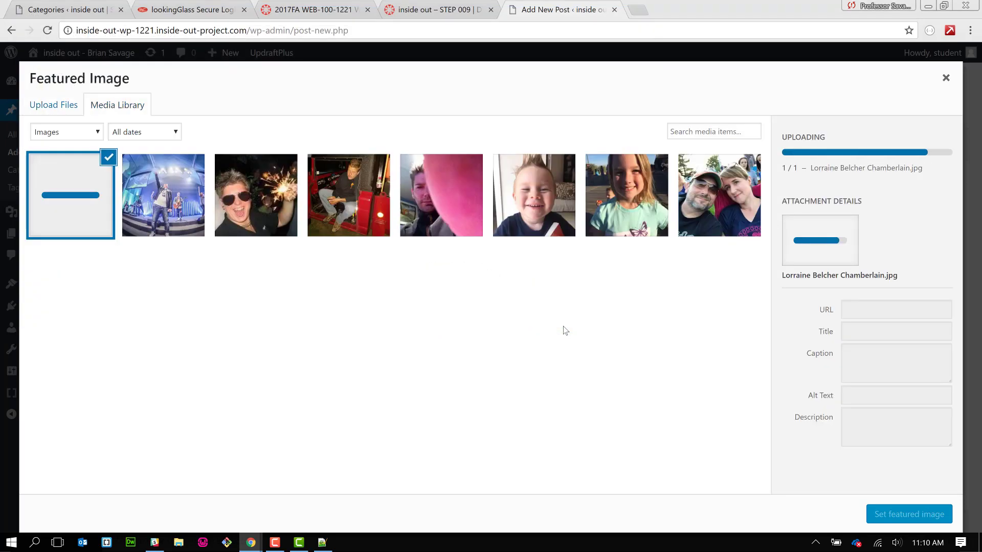
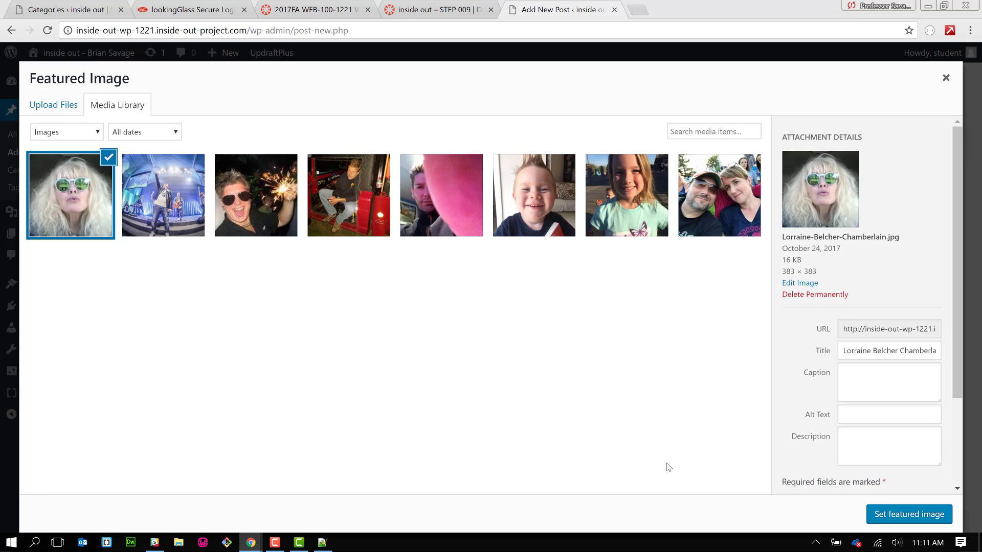
- Set the photo of the blonde woman in green sunglasses as the featured image
left_click(878, 521)
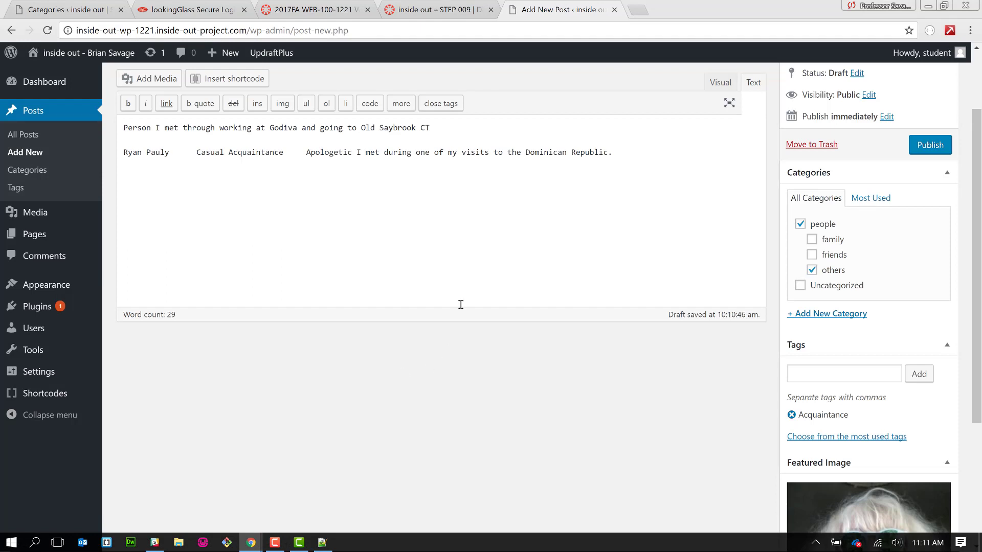
scroll(460, 304, "up", 2)
scroll(461, 304, "up", 1)
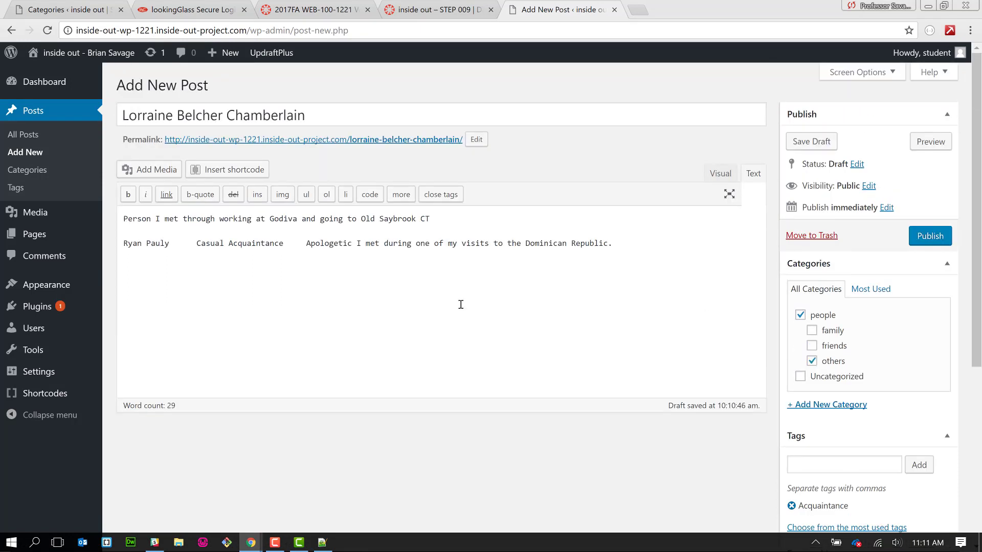
- Delete the second tab-separated person line, publish the post, and open a blank new post
left_click_drag(614, 244, 432, 220)
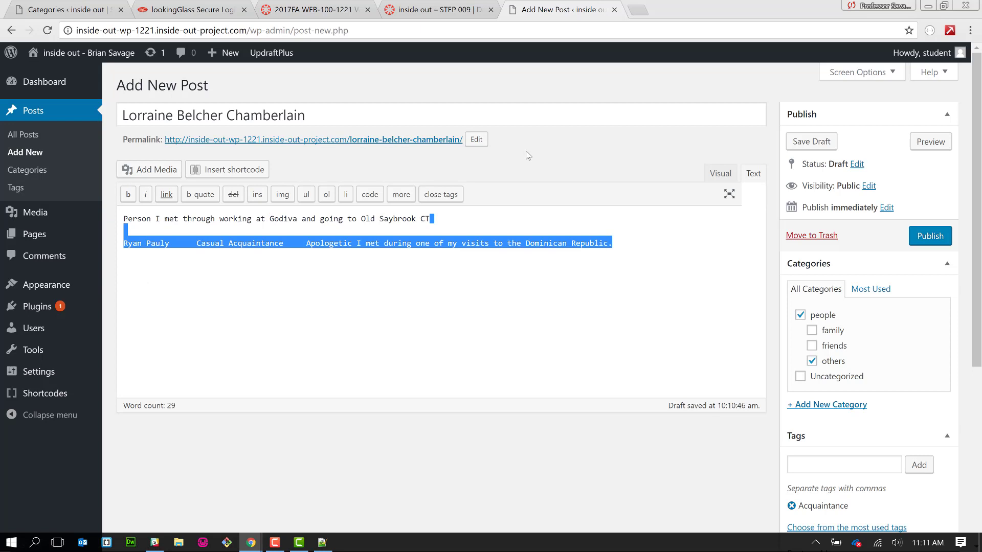
left_click(511, 270)
left_click_drag(124, 242, 617, 248)
key("ctrl+c")
key("Delete")
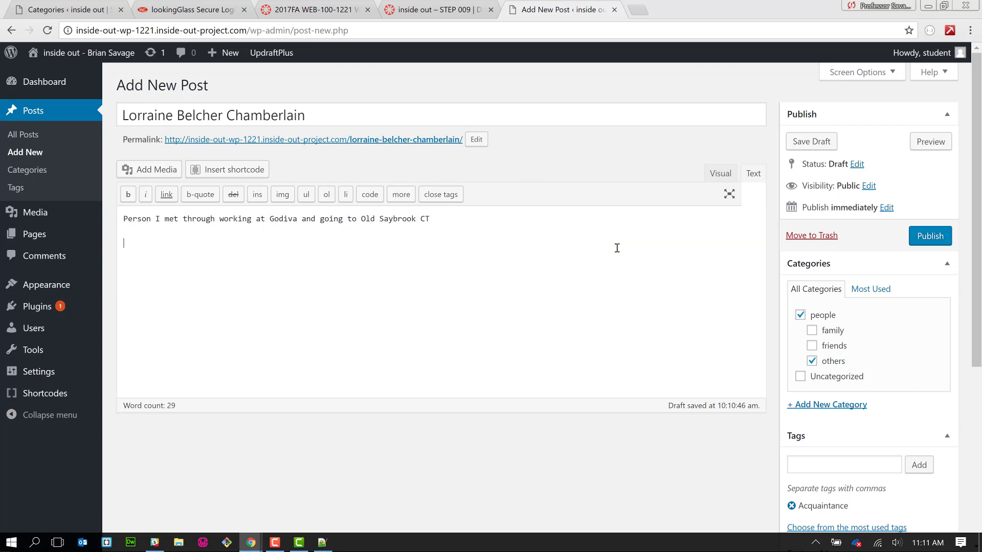
left_click(935, 236)
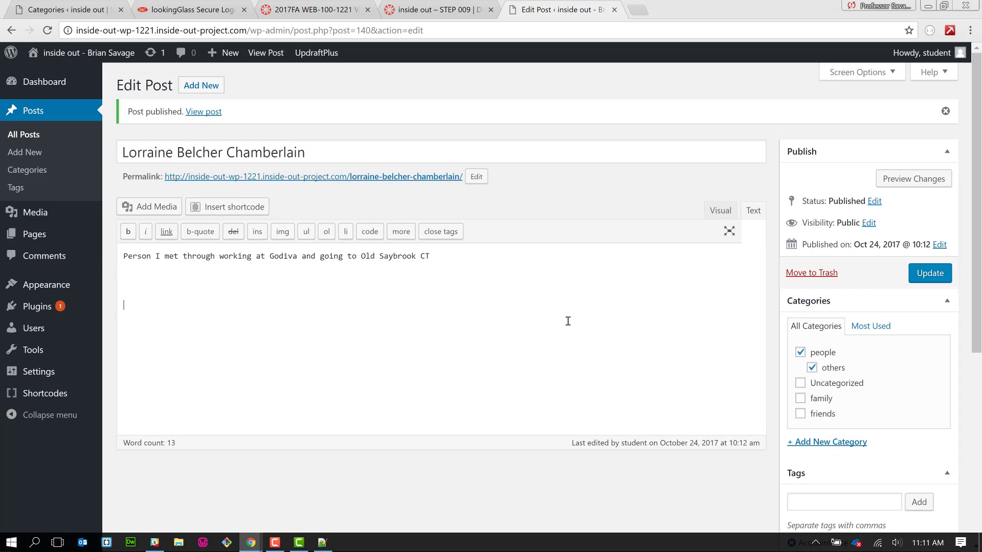
left_click(217, 86)
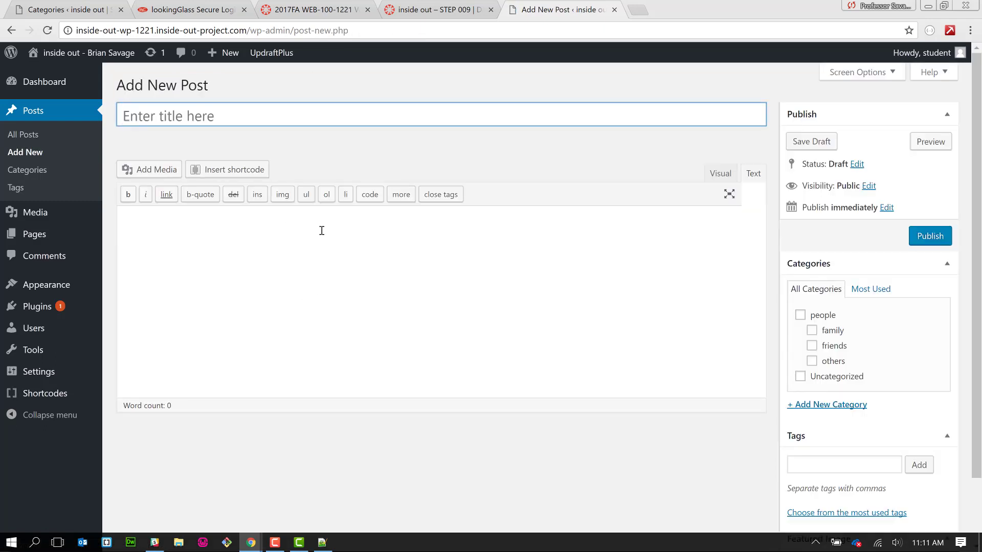
- Paste the copied person line into the body and move the name into the title
left_click(320, 231)
key("ctrl+v")
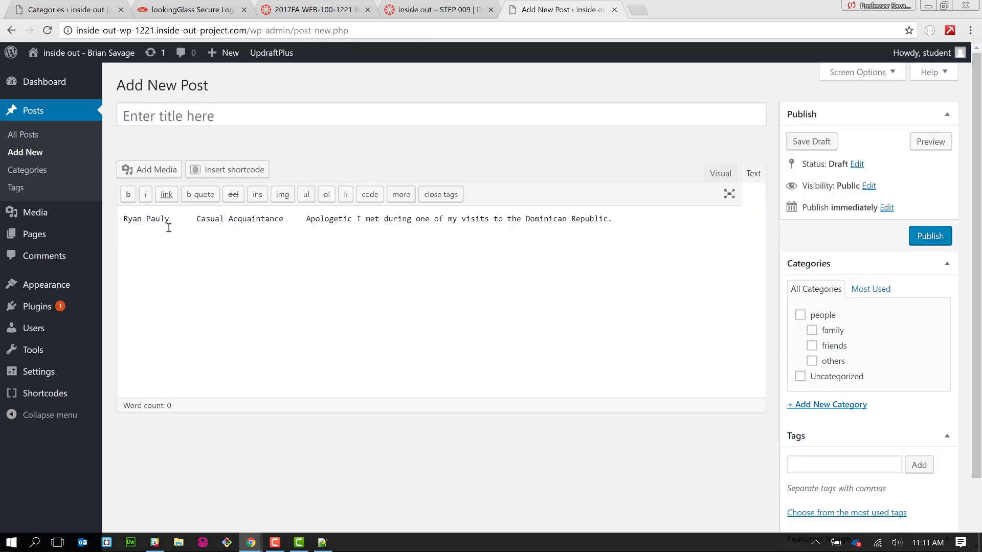
left_click_drag(169, 221, 119, 221)
key("ctrl+x")
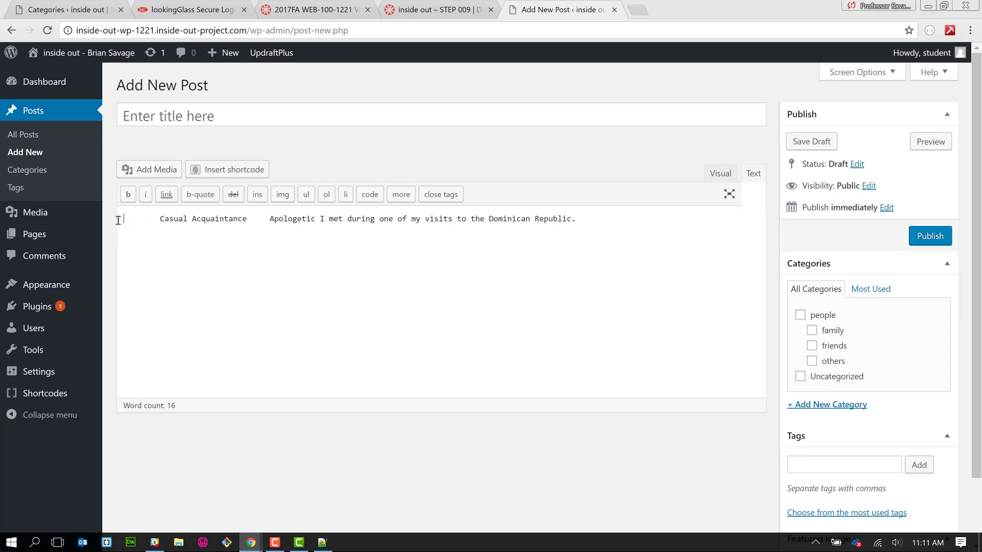
left_click(214, 109)
key("ctrl+v")
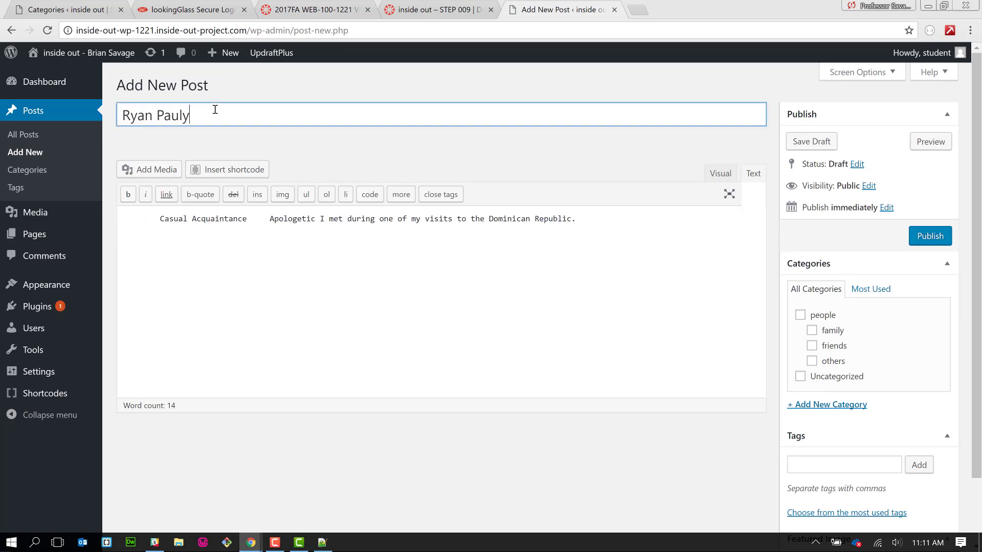
- Remove the Casual Acquaintance text and leading tabs so the description starts with 'Apologetic'
left_click_drag(160, 219, 248, 216)
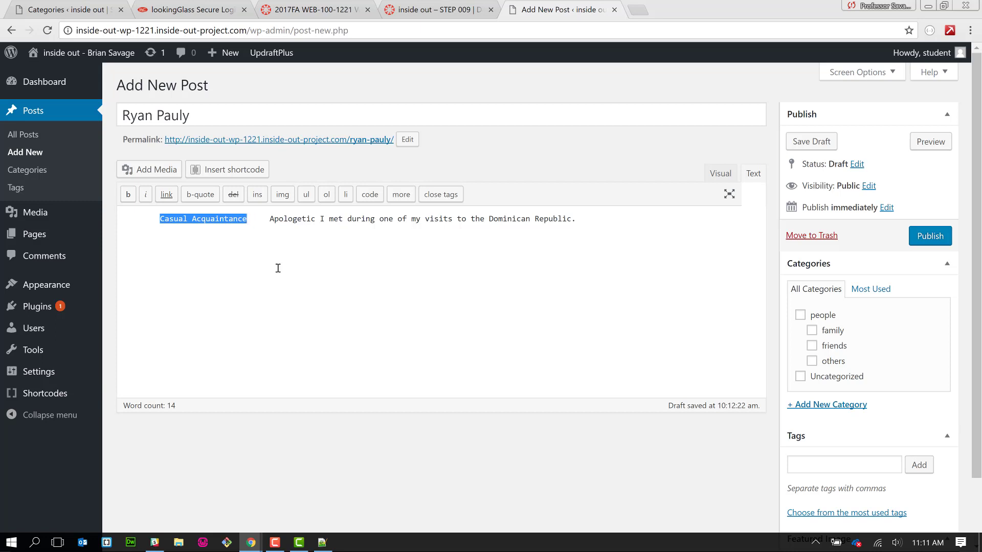
key("Delete")
left_click_drag(195, 218, 119, 216)
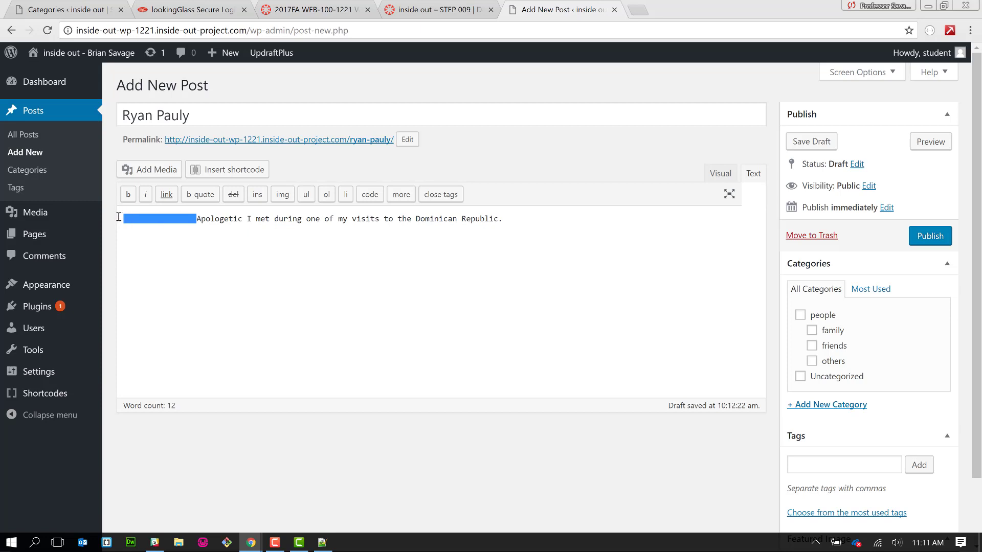
key("Delete")
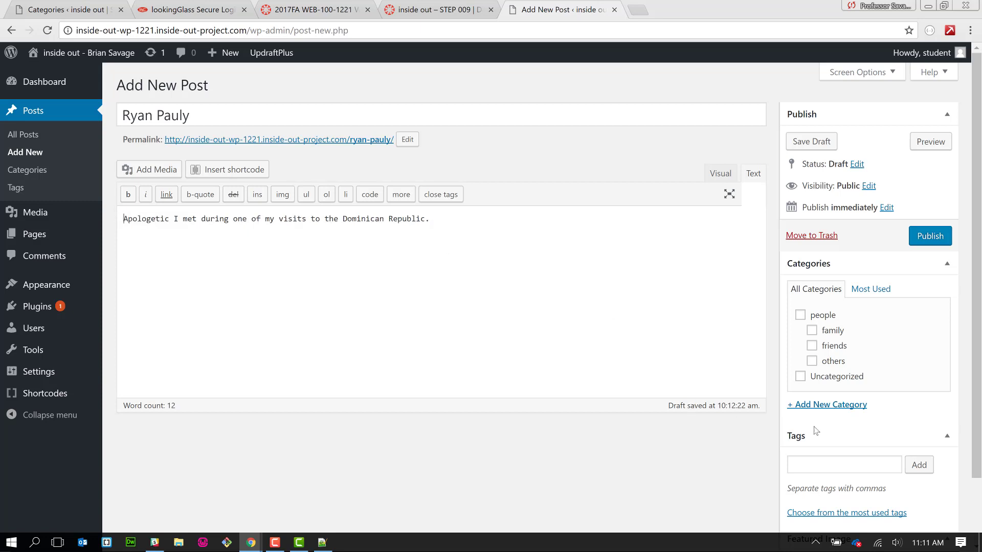
- Tag the post Casual Acquaintance and file it under people
left_click(825, 474)
key("ctrl+v")
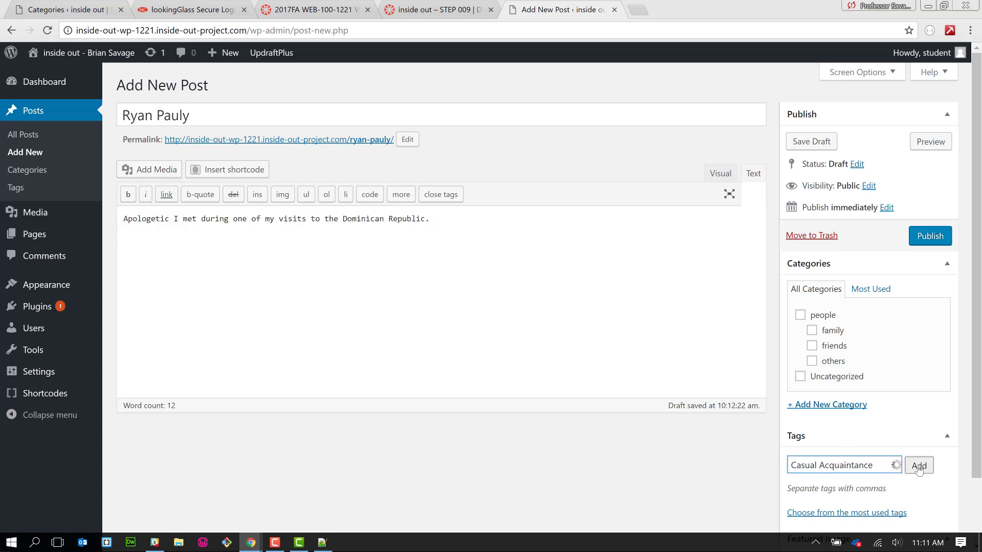
key("Return")
scroll(589, 437, "down", 2)
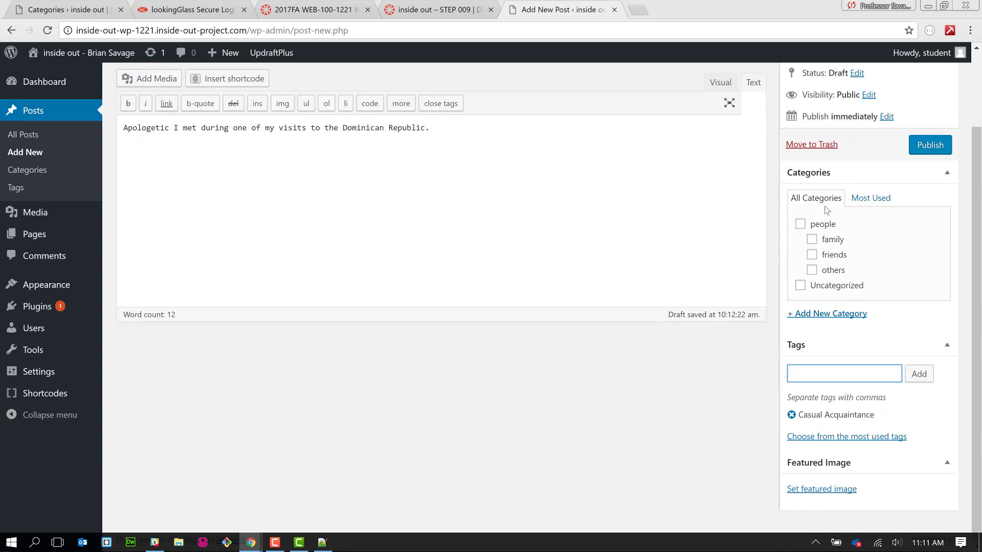
left_click(801, 224)
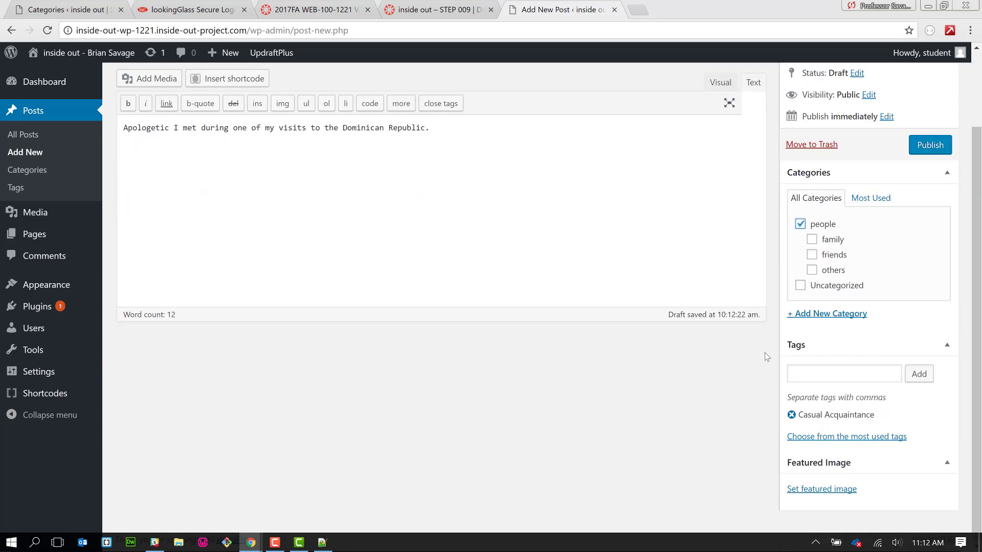
- Add the others category and upload the person's lakeside JPG from Downloads as featured image
left_click(840, 271)
left_click(822, 489)
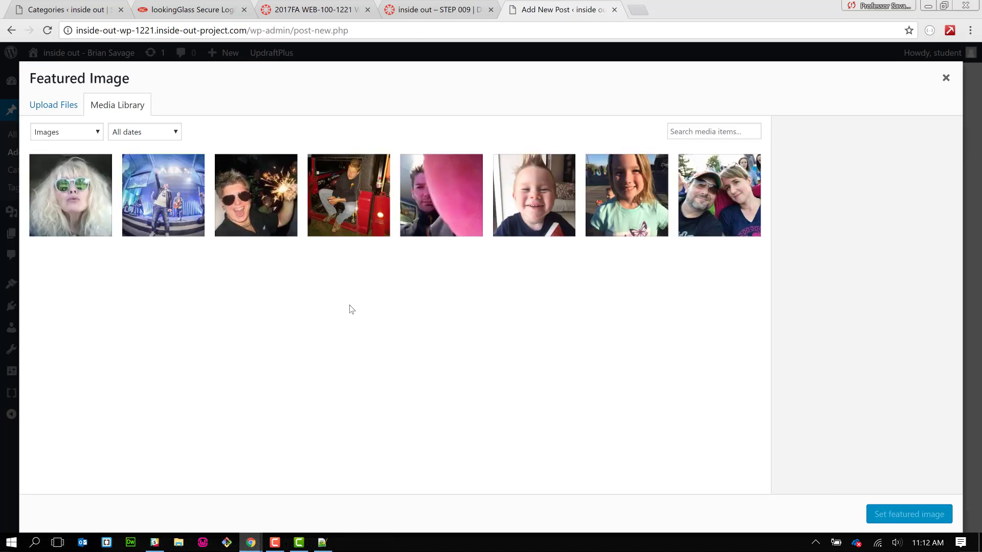
left_click(61, 106)
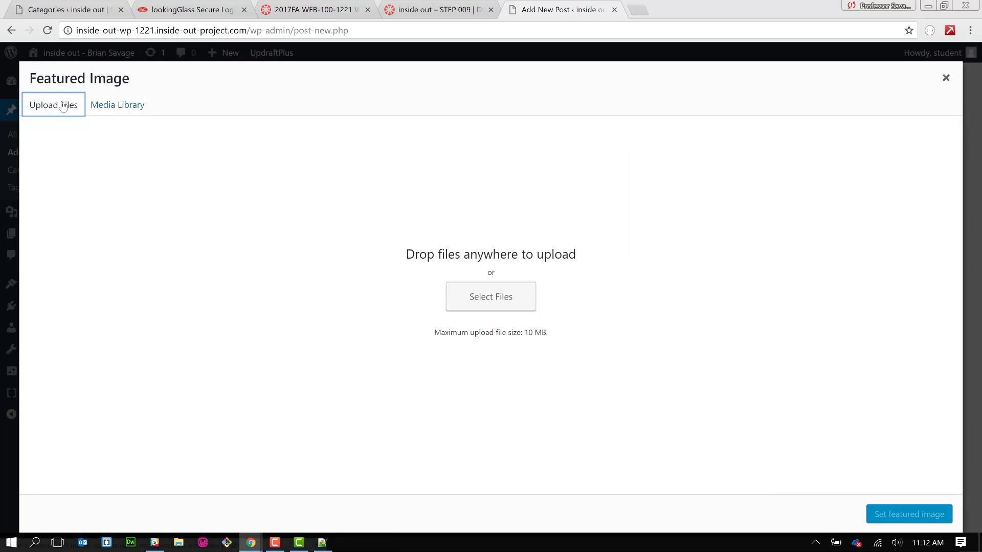
left_click(492, 304)
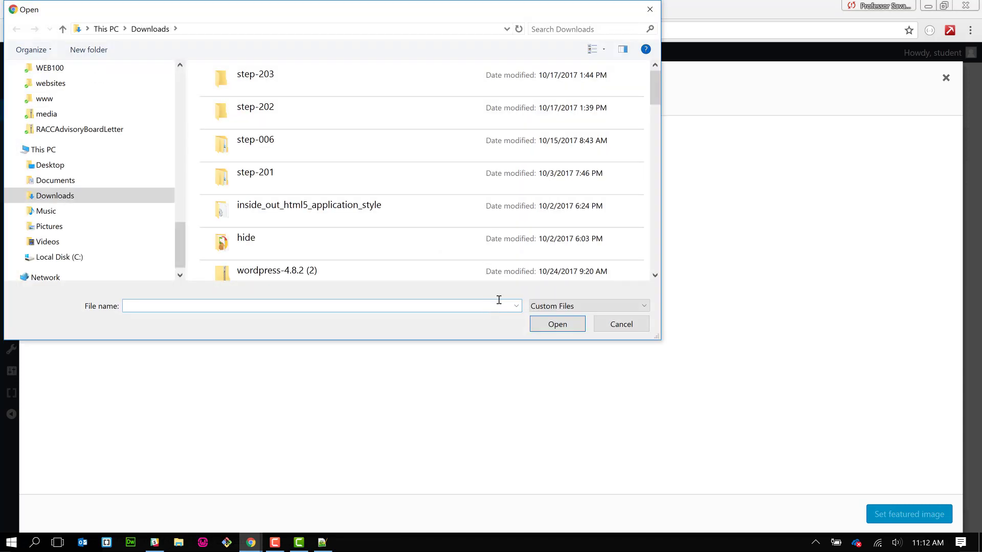
left_click(656, 247)
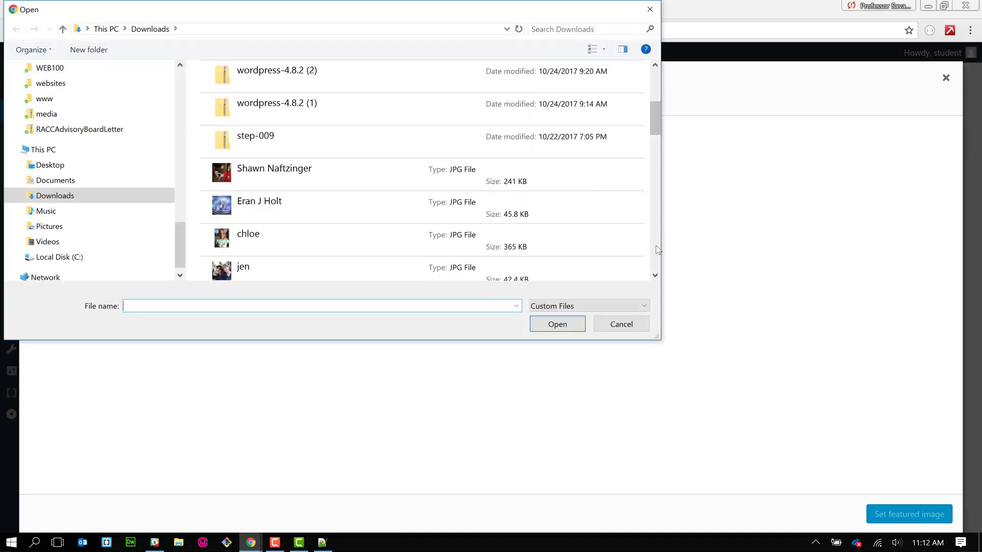
scroll(657, 249, "down", 2)
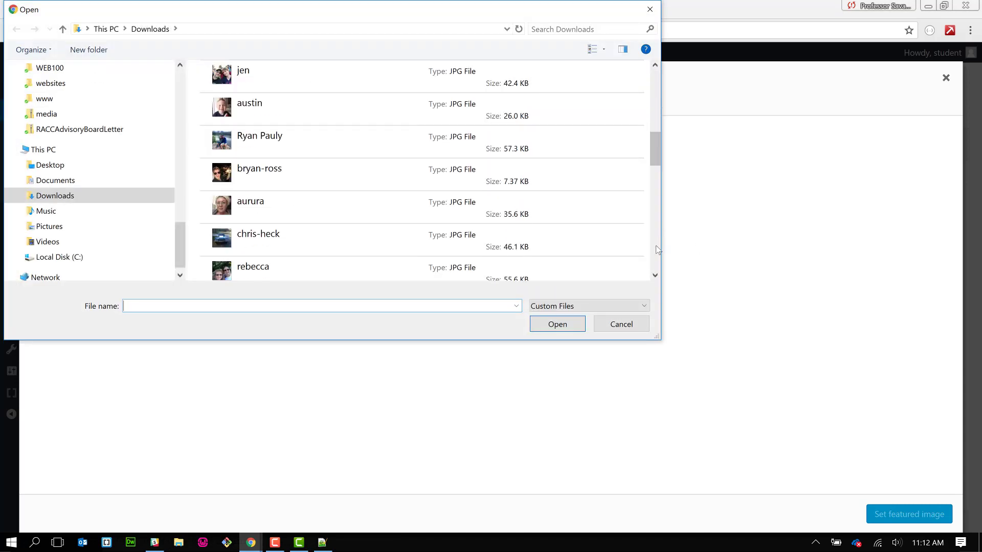
left_click(378, 142)
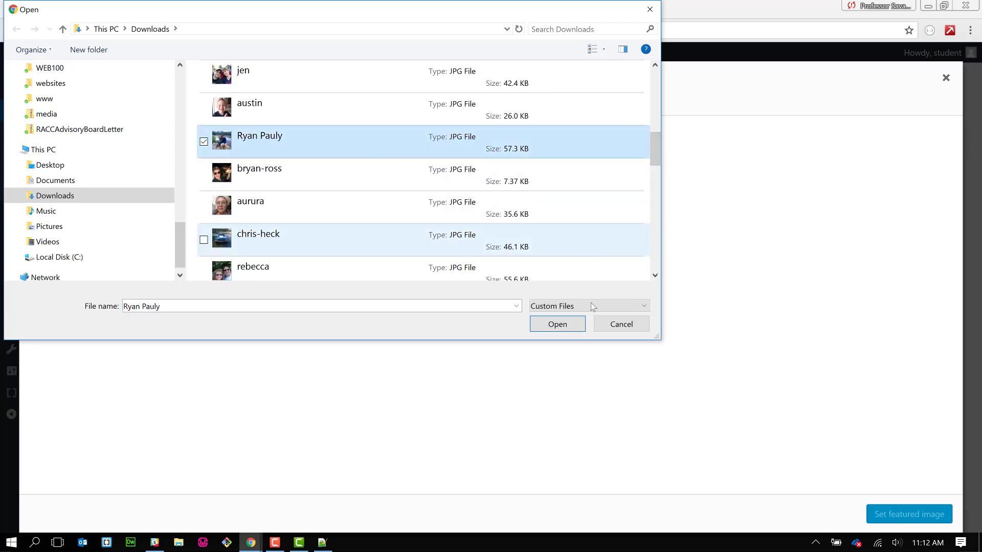
left_click(557, 324)
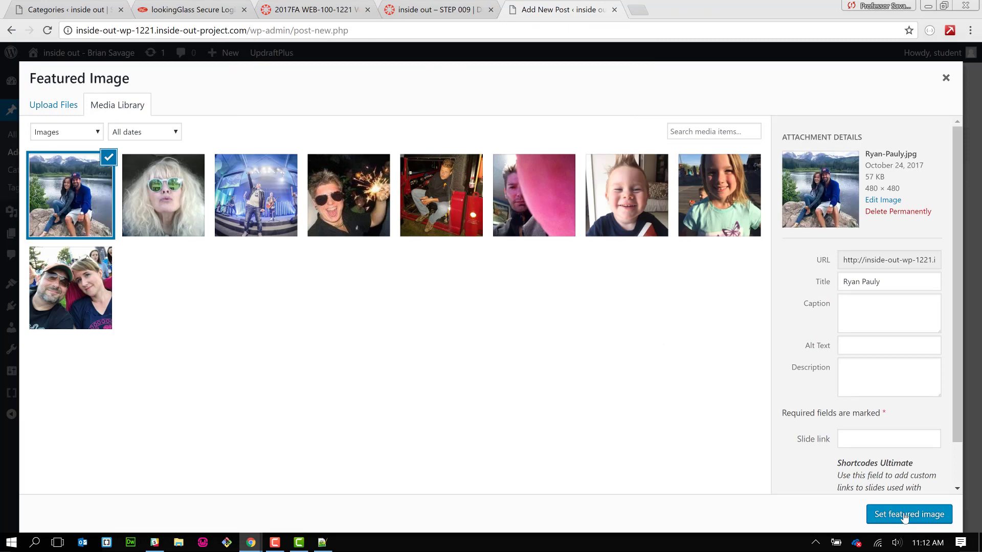
left_click(898, 514)
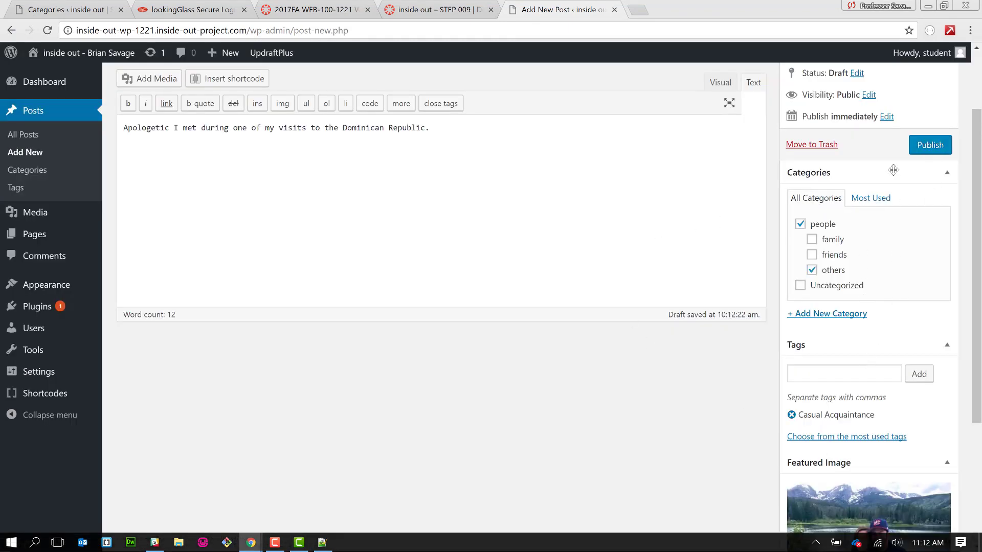
- Publish the post and review the All Posts list of nine posts
scroll(891, 169, "up", 2)
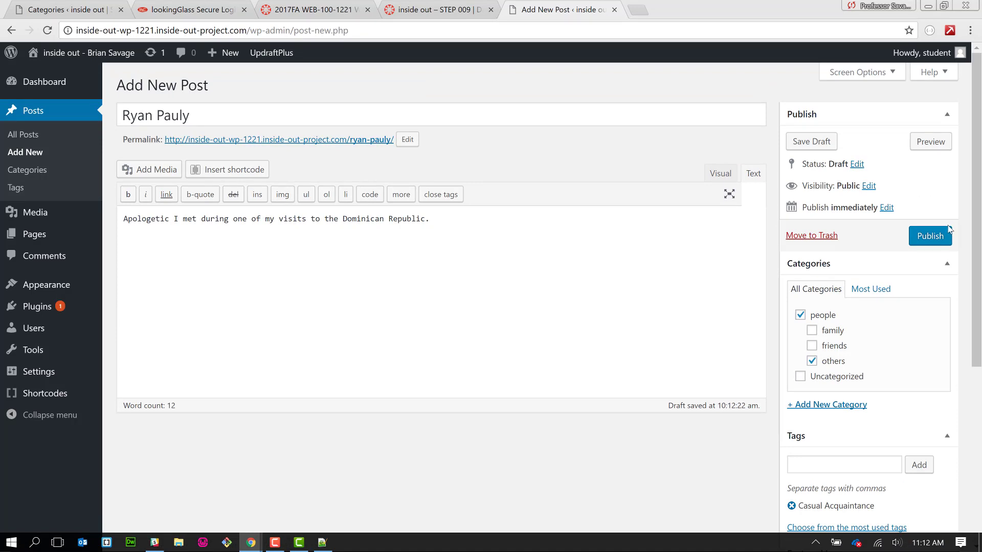
left_click(931, 238)
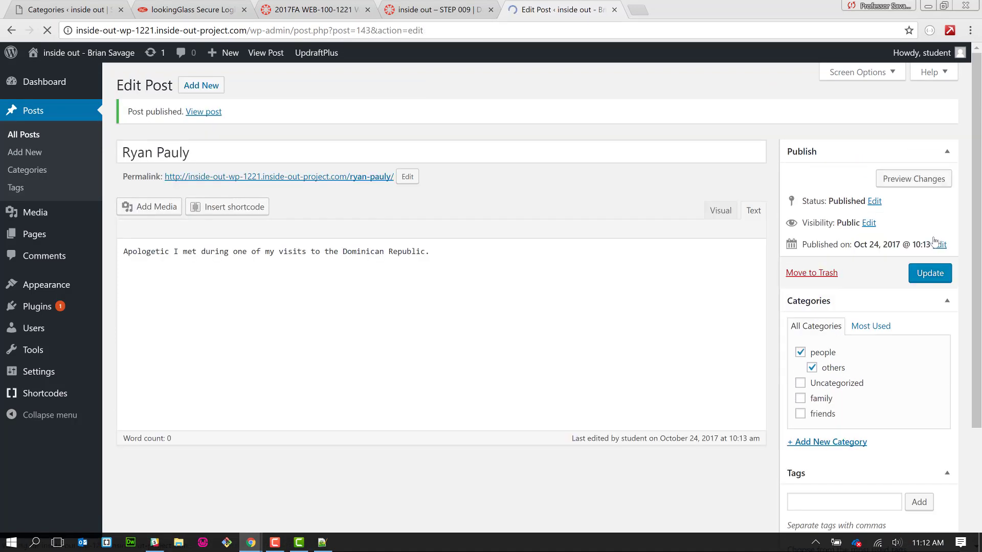
left_click(19, 136)
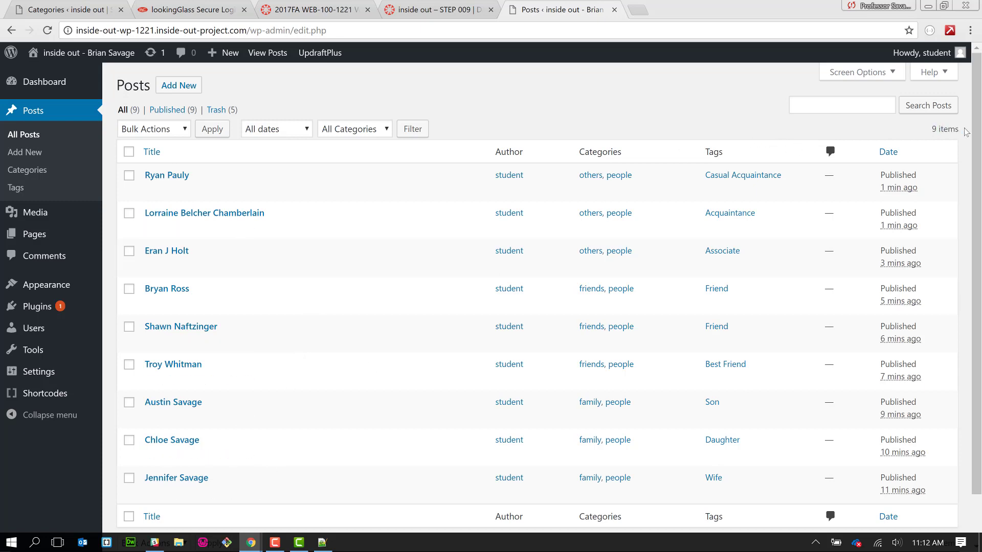
triple_click(933, 130)
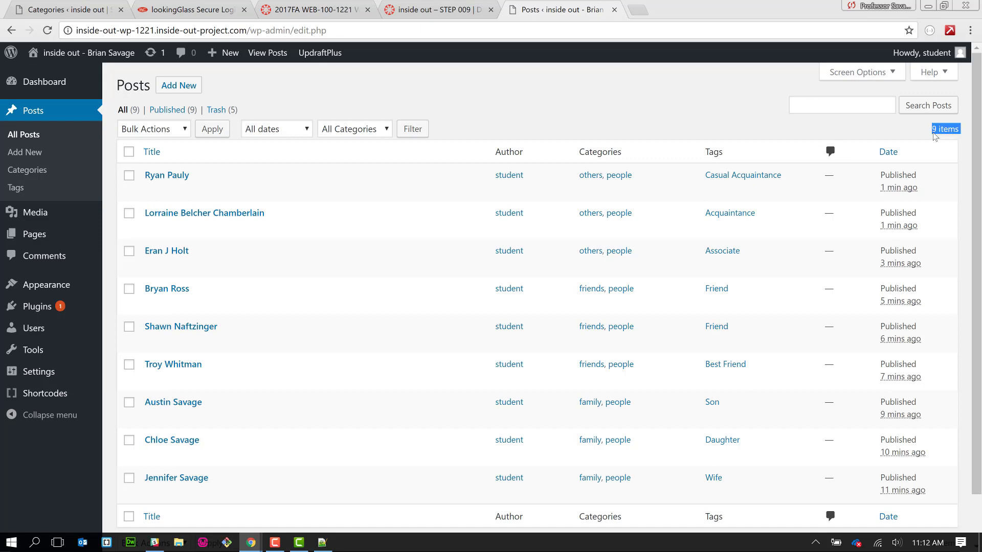
left_click(666, 110)
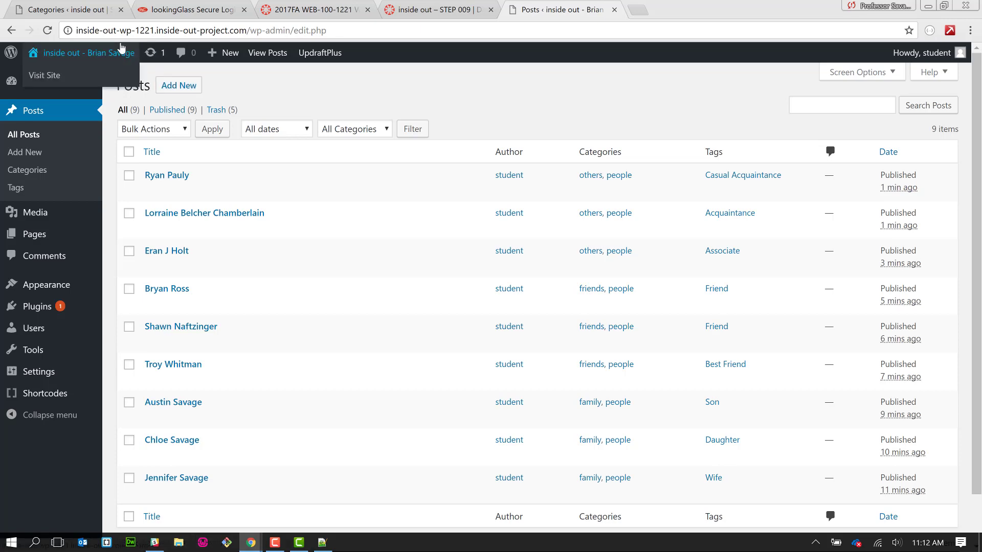
- Visit the public site from the admin bar's site name menu
mouse_move(73, 78)
mouse_move(87, 58)
left_click(82, 76)
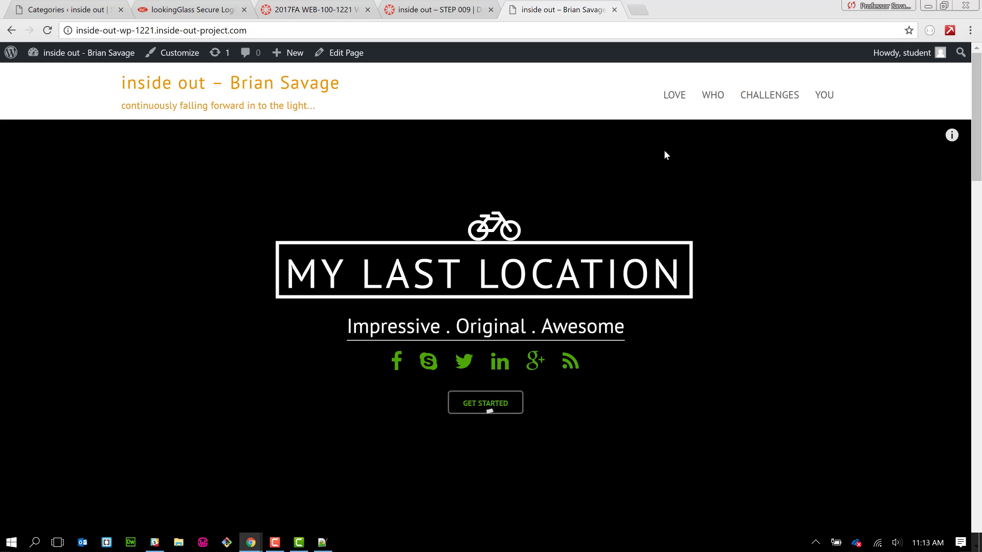
- Open LOVE > people, which shows only the raw [post_grid id="101"] shortcode
scroll(677, 158, "down", 15)
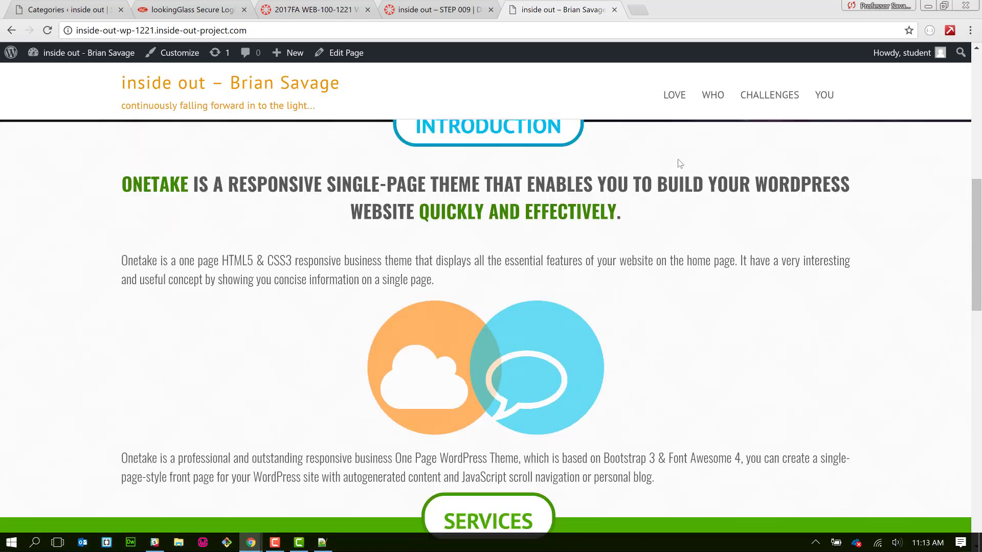
scroll(678, 160, "up", 20)
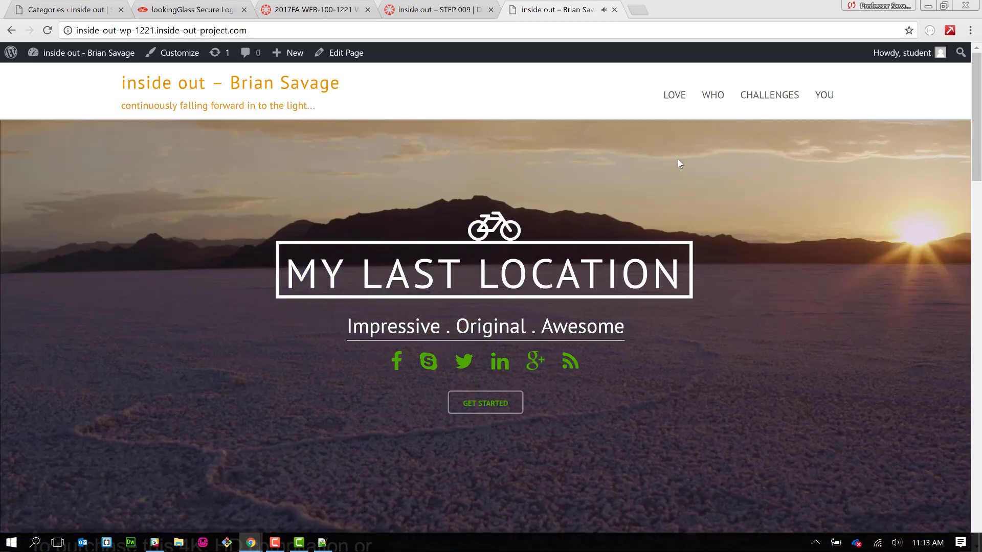
mouse_move(684, 105)
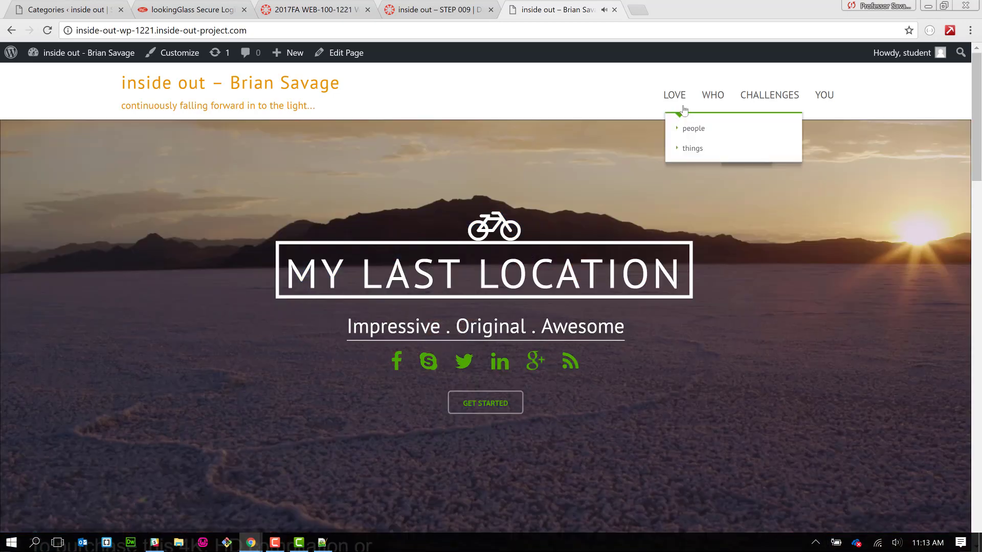
left_click(691, 133)
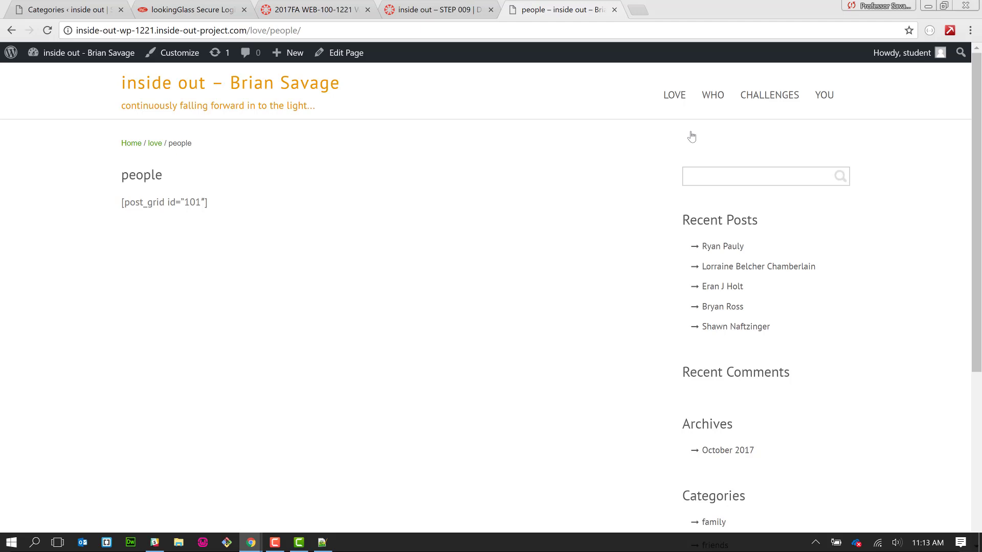
scroll(645, 383, "down", 5)
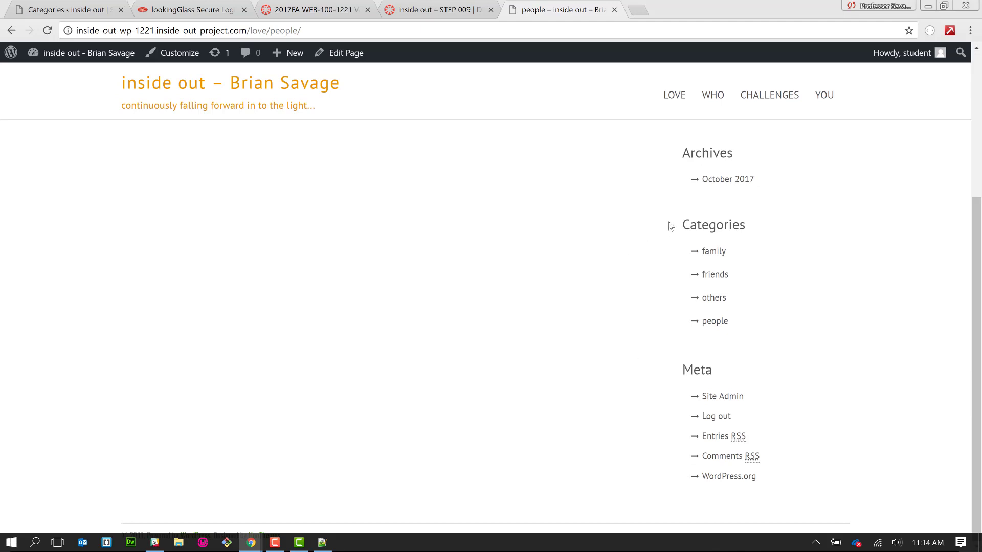
left_click(719, 252)
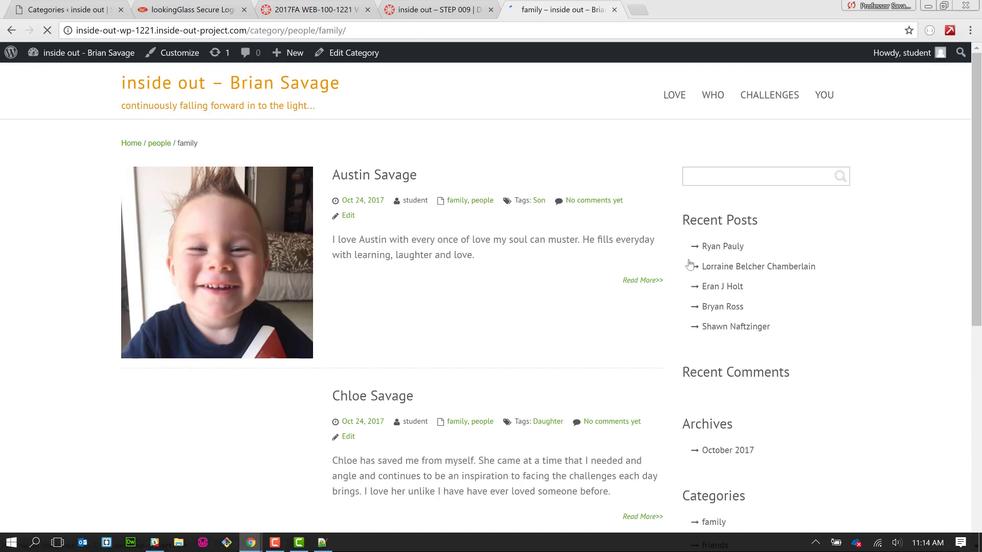
scroll(521, 302, "down", 7)
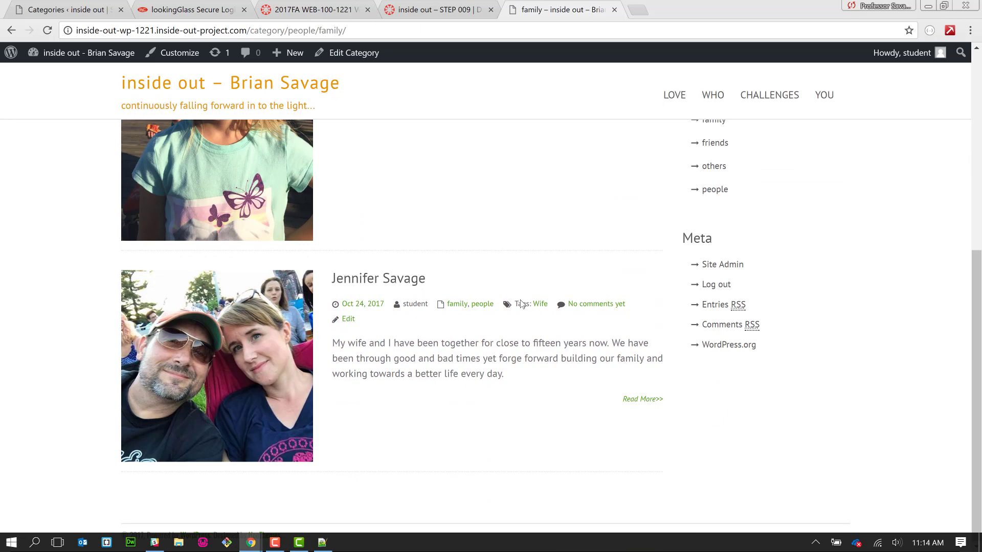
scroll(522, 303, "up", 7)
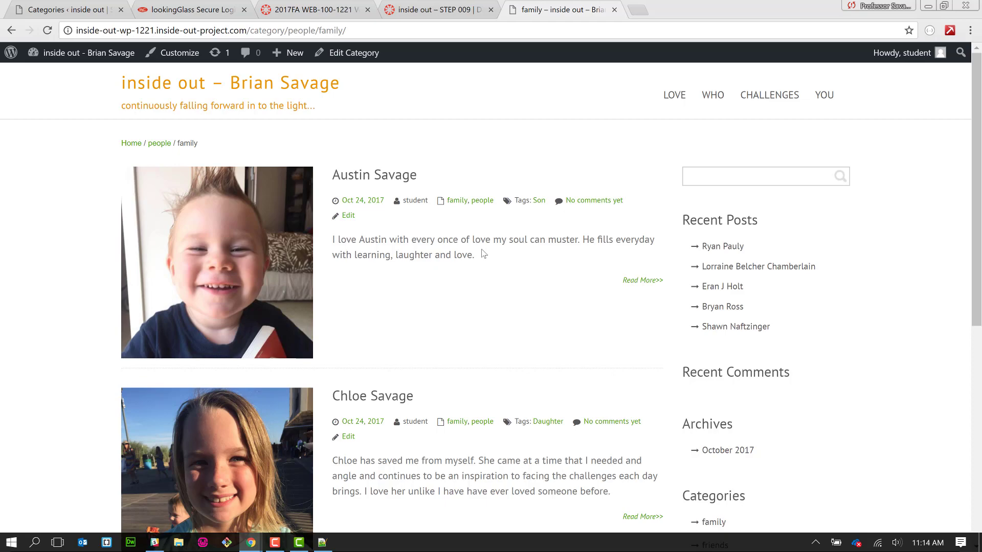
scroll(482, 254, "down", 8)
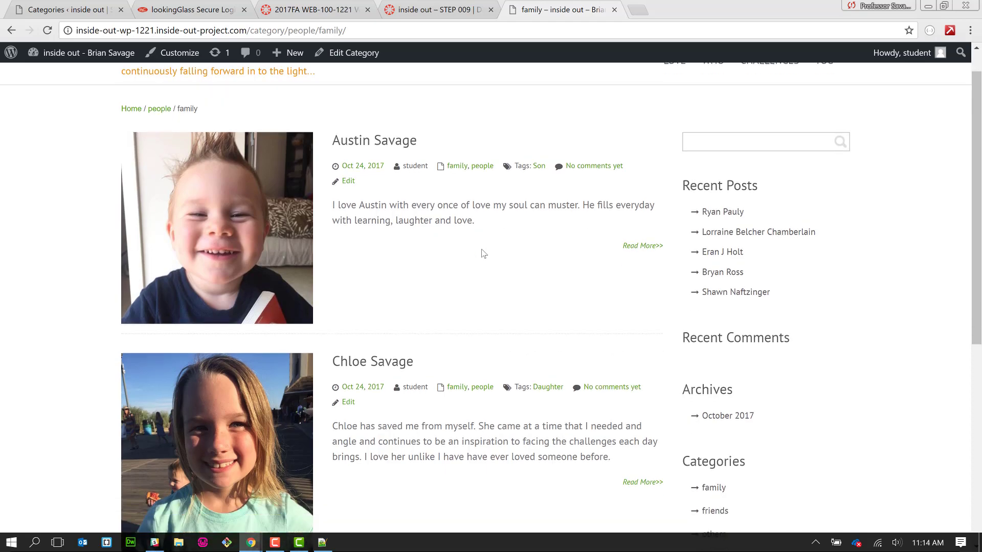
scroll(482, 254, "up", 4)
scroll(482, 254, "down", 1)
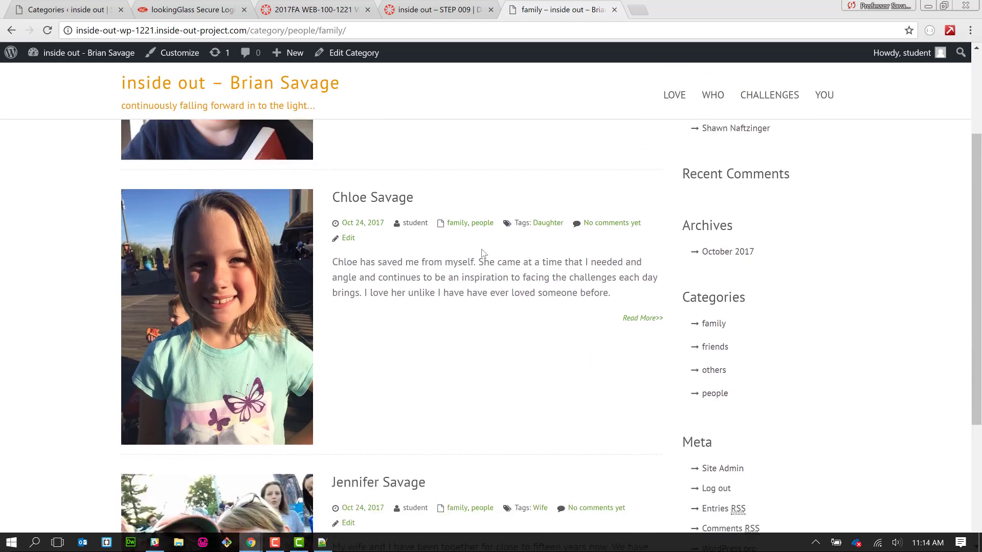
left_click(714, 393)
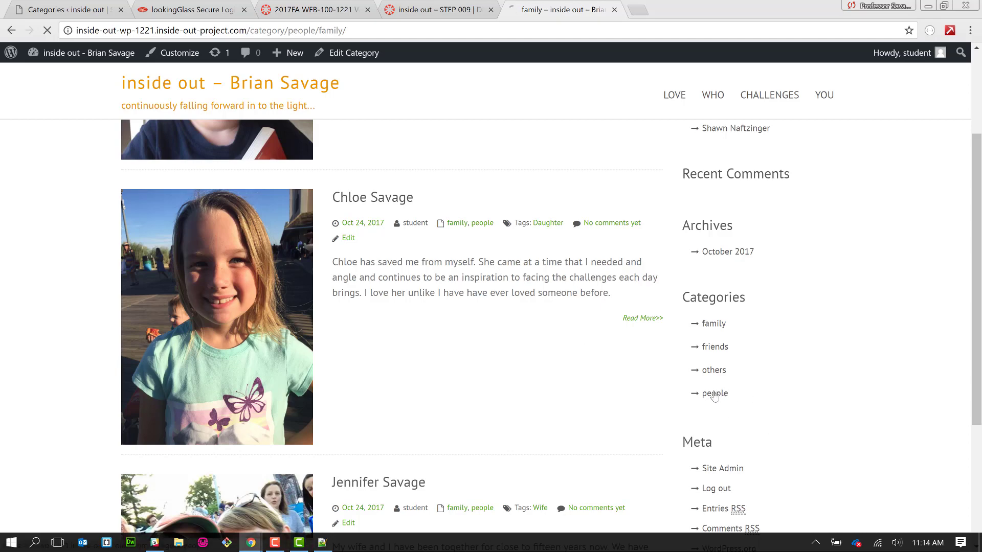
scroll(548, 317, "down", 20)
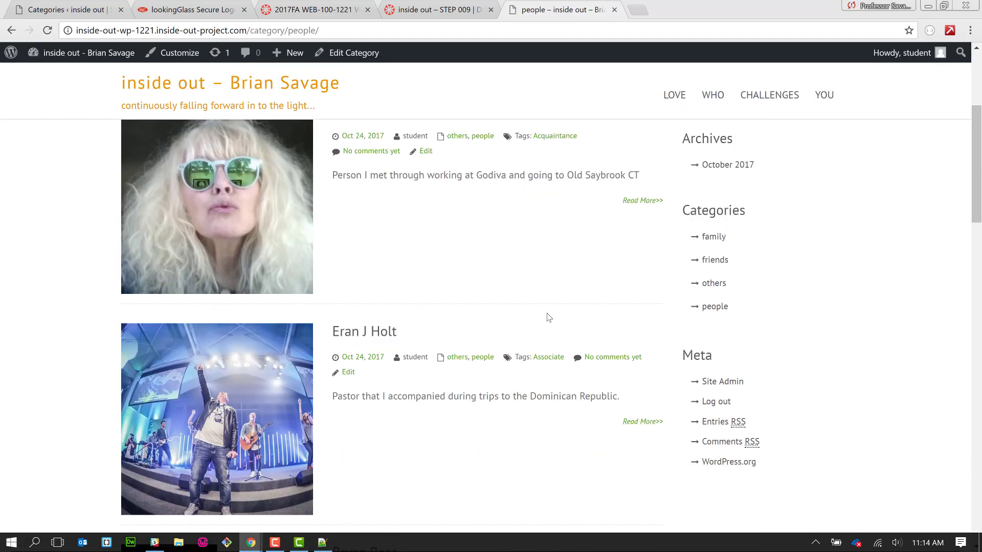
scroll(548, 317, "down", 6)
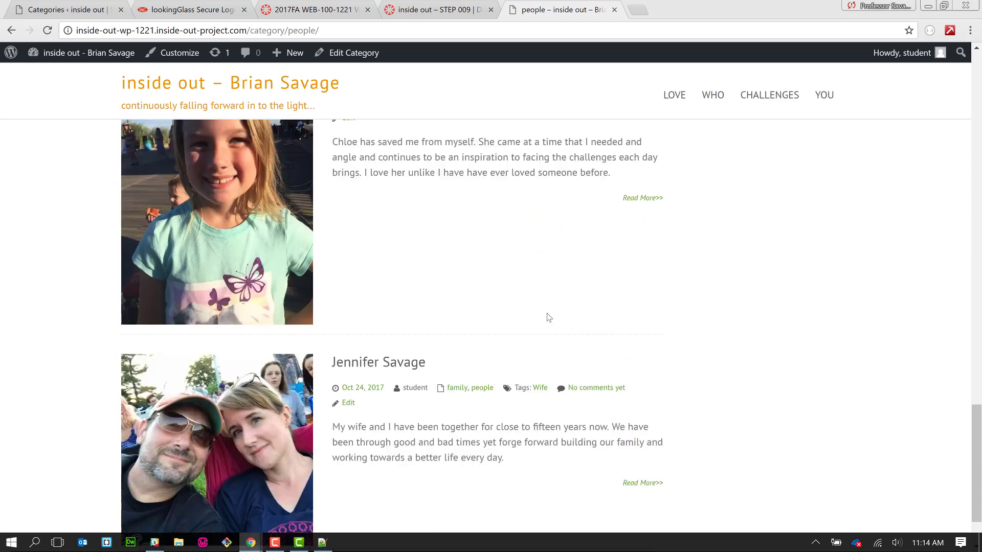
scroll(548, 316, "up", 10)
scroll(548, 317, "up", 20)
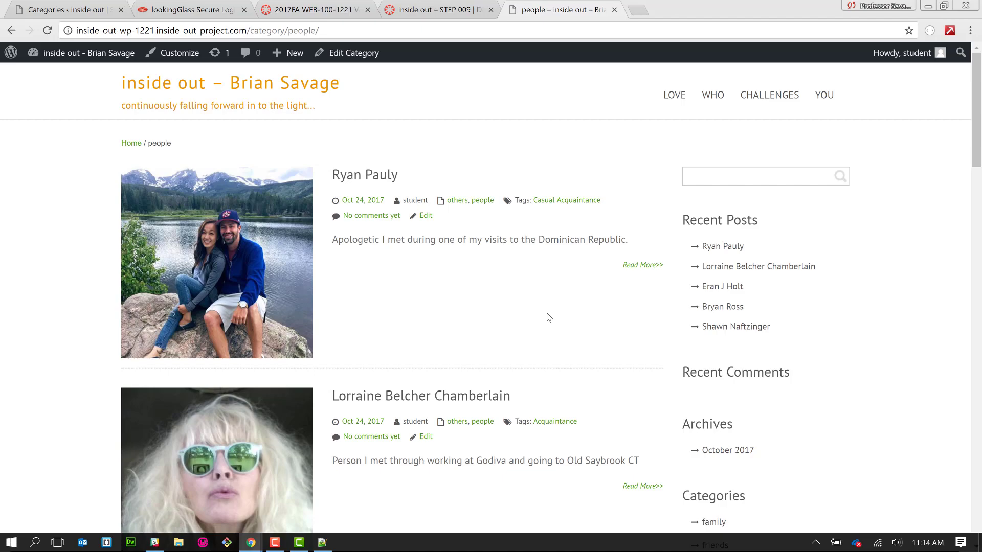
scroll(547, 317, "down", 20)
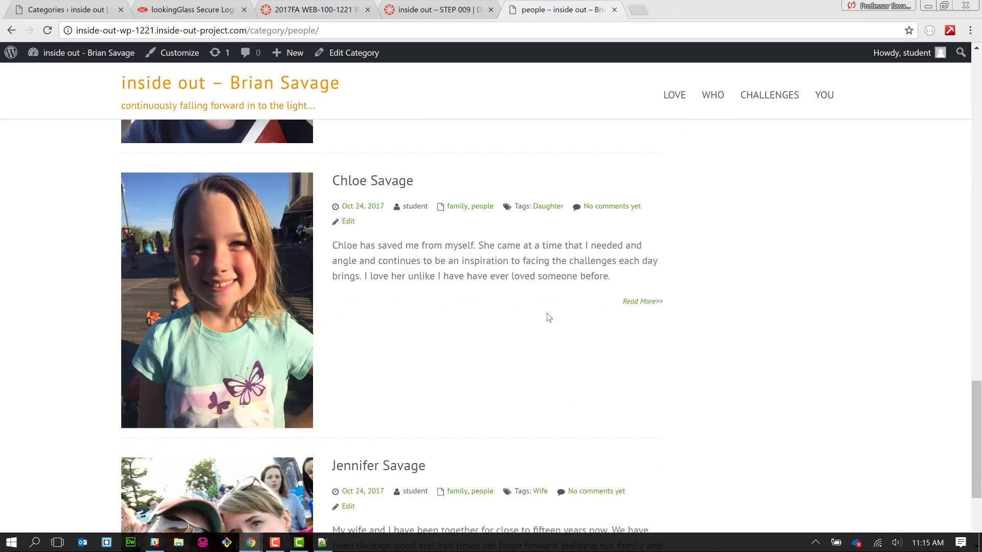
scroll(548, 316, "up", 20)
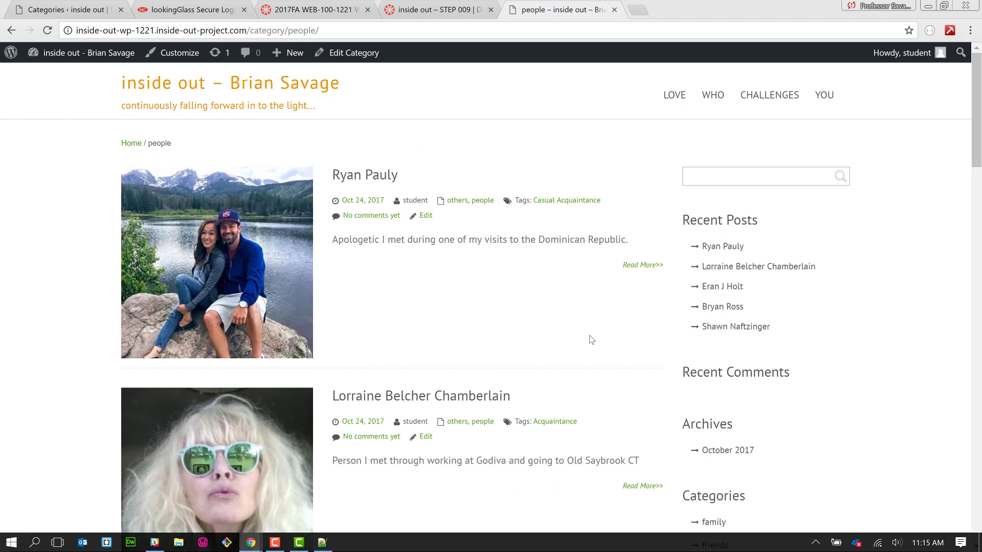
mouse_move(676, 96)
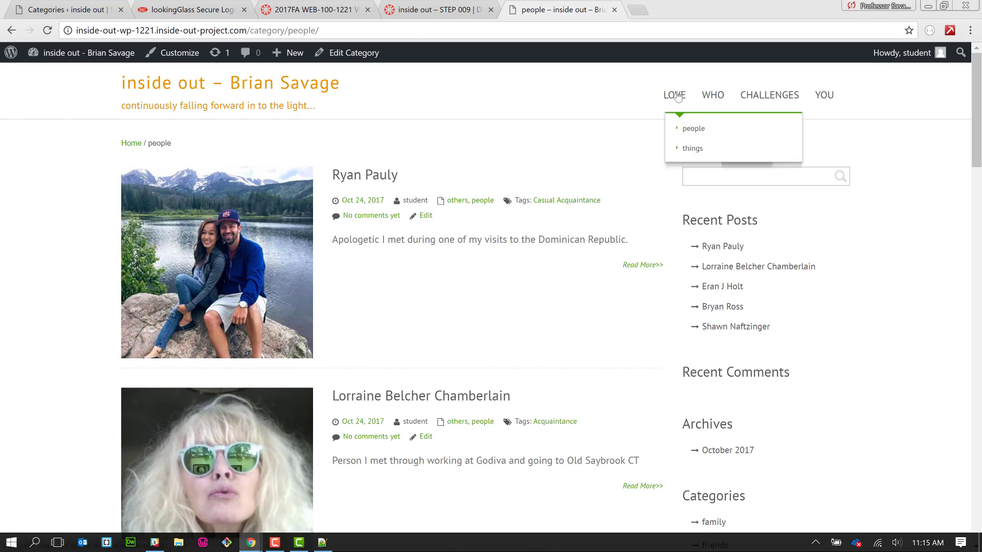
mouse_move(677, 131)
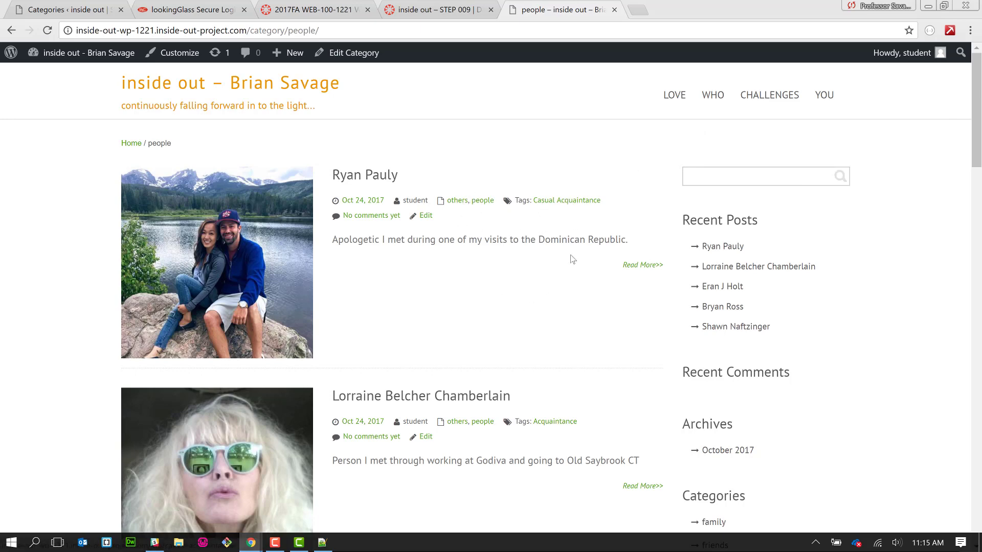
scroll(575, 285, "down", 1)
scroll(575, 284, "down", 9)
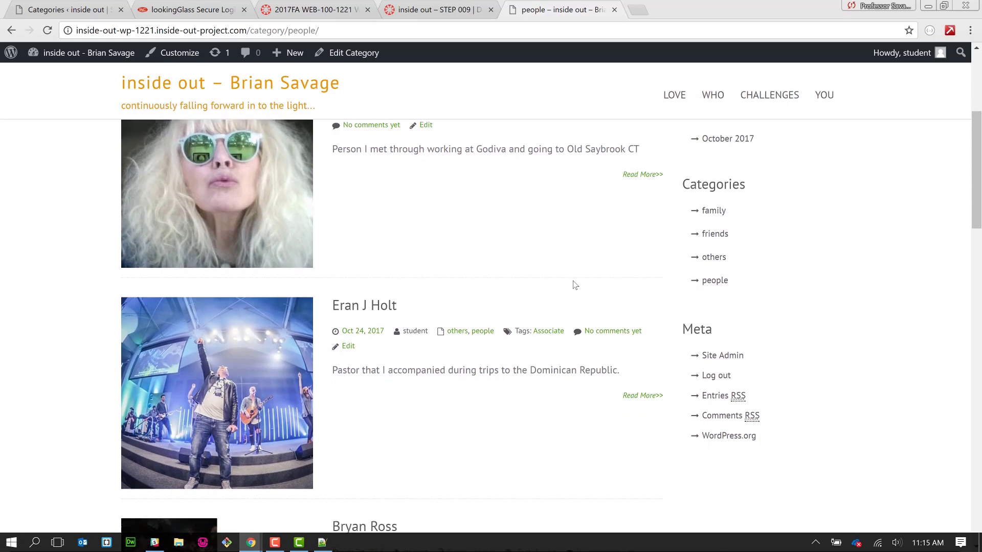
scroll(575, 285, "down", 1)
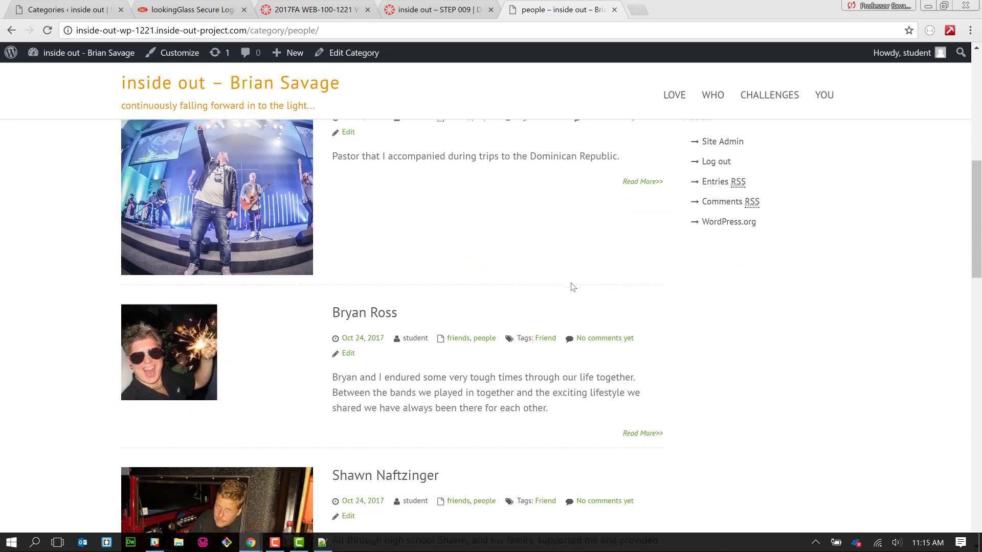
left_click(550, 345)
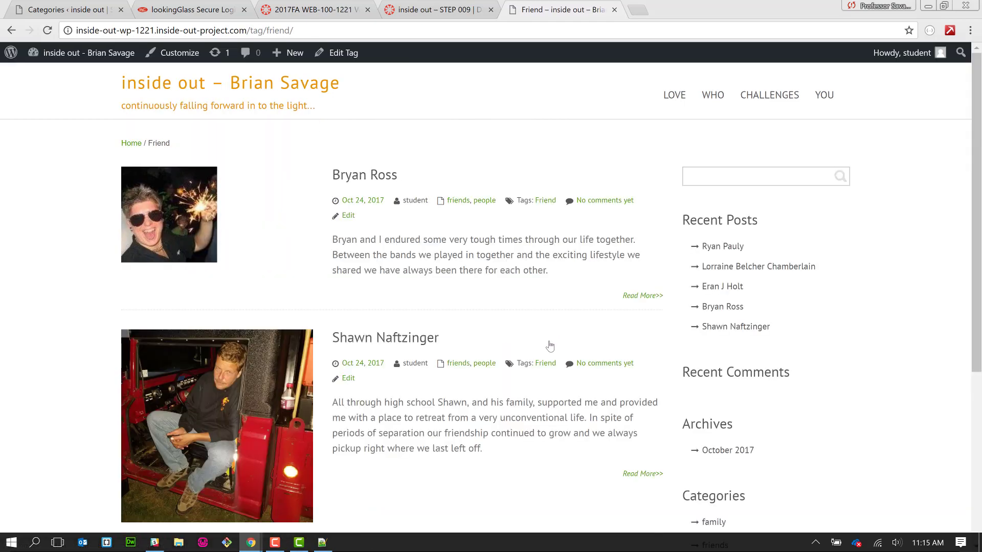
- Check the two Friend-tagged posts, then open the empty people > others page for editing
scroll(549, 346, "down", 5)
scroll(550, 347, "up", 5)
mouse_move(667, 105)
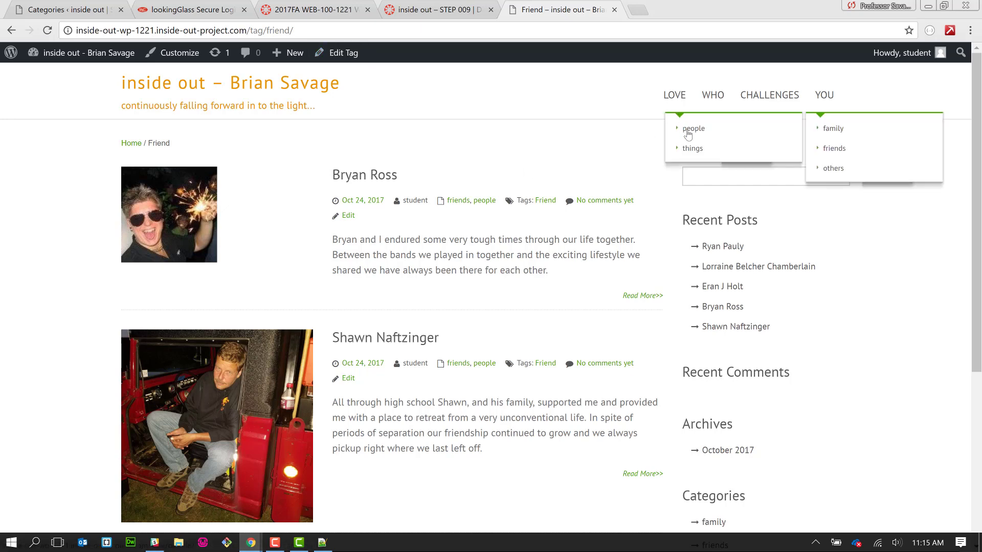
left_click(830, 172)
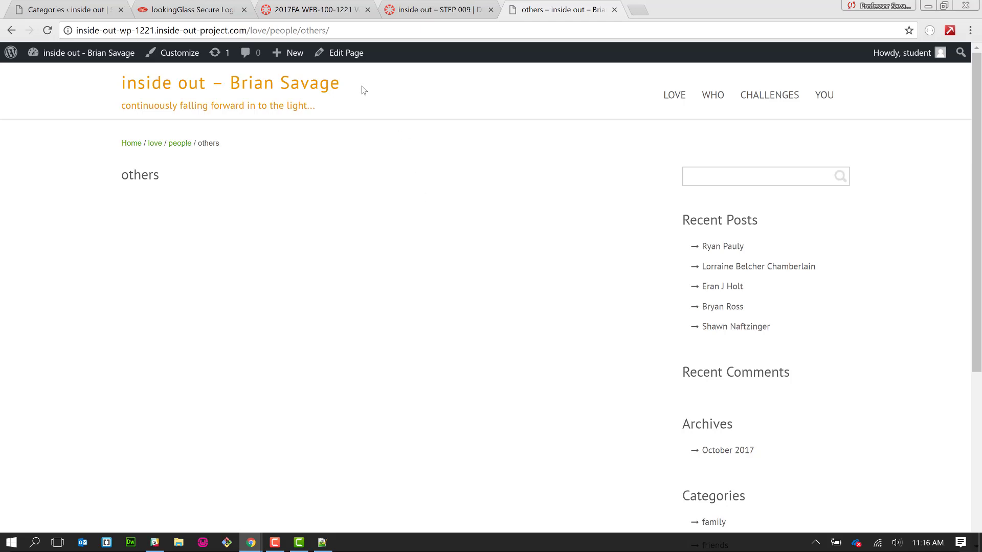
left_click(342, 60)
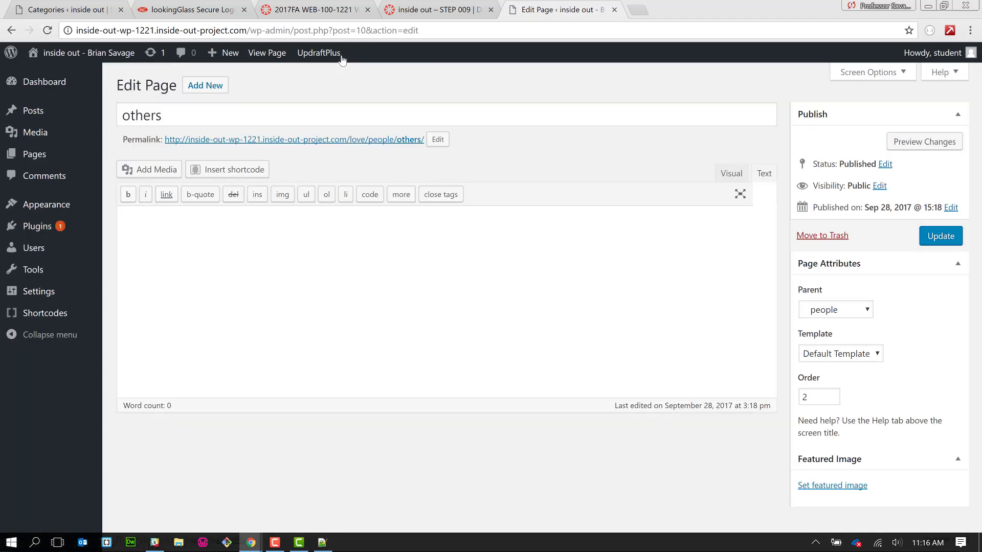
- Open the shortcode inserter in the others page body, browse the type filters, and pick Posts
left_click(332, 246)
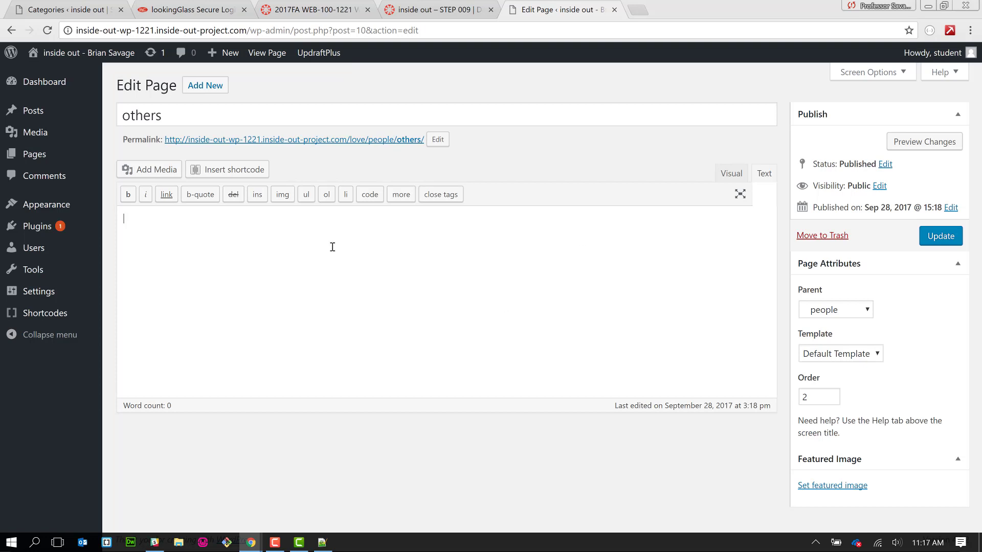
left_click(236, 173)
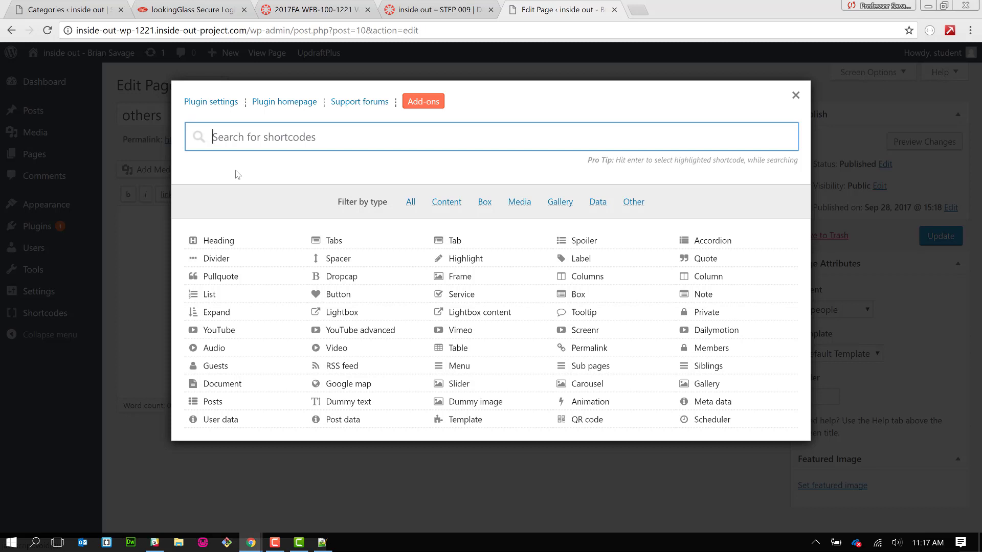
left_click(450, 205)
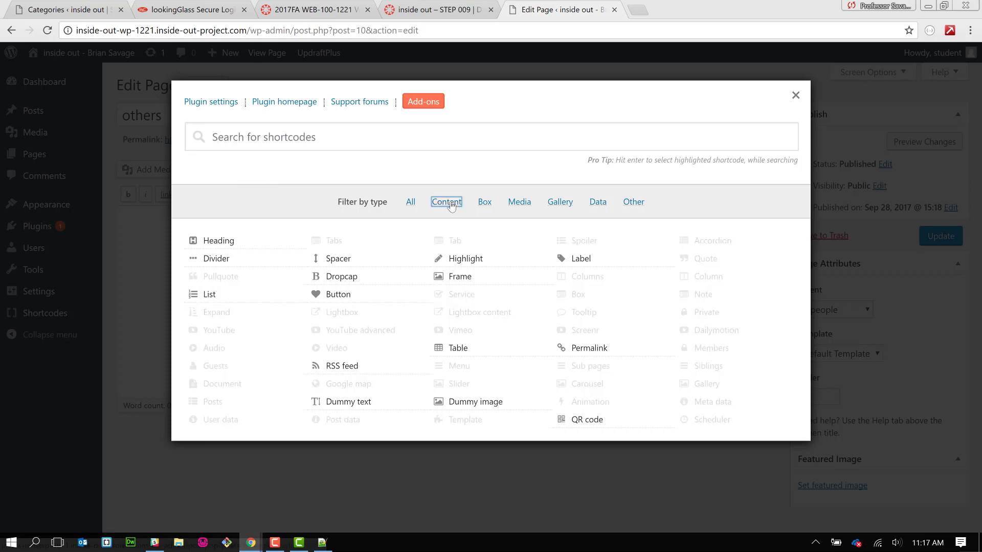
left_click(485, 205)
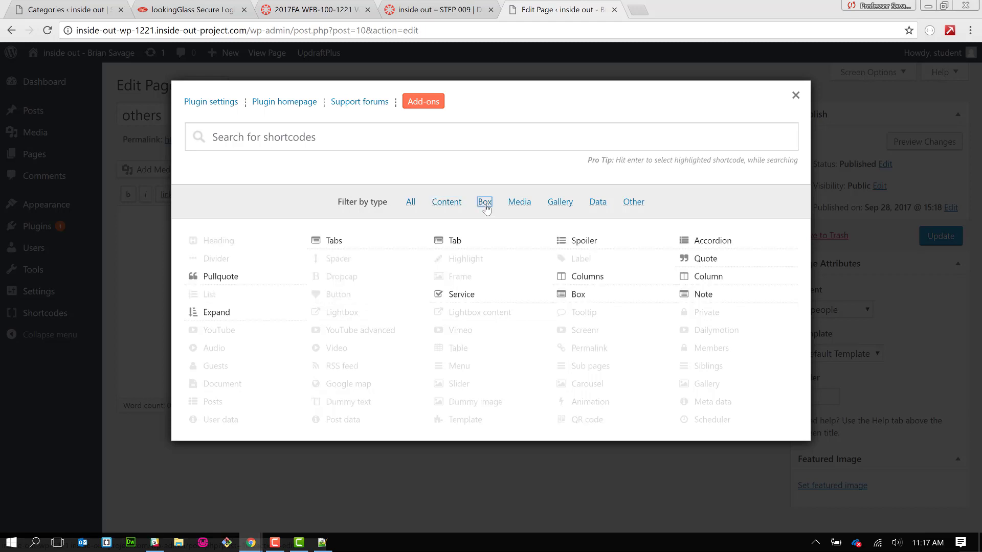
left_click(524, 206)
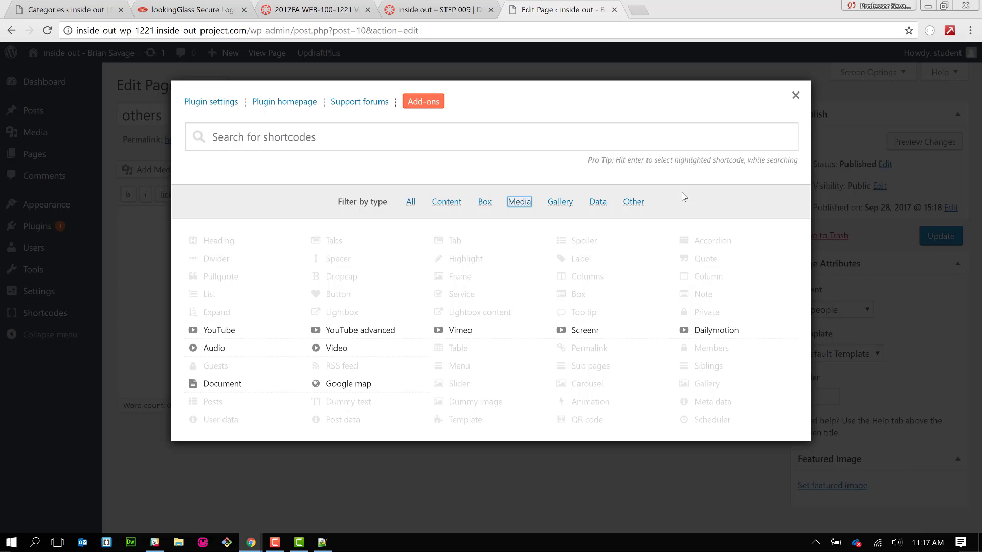
left_click(560, 203)
left_click(597, 203)
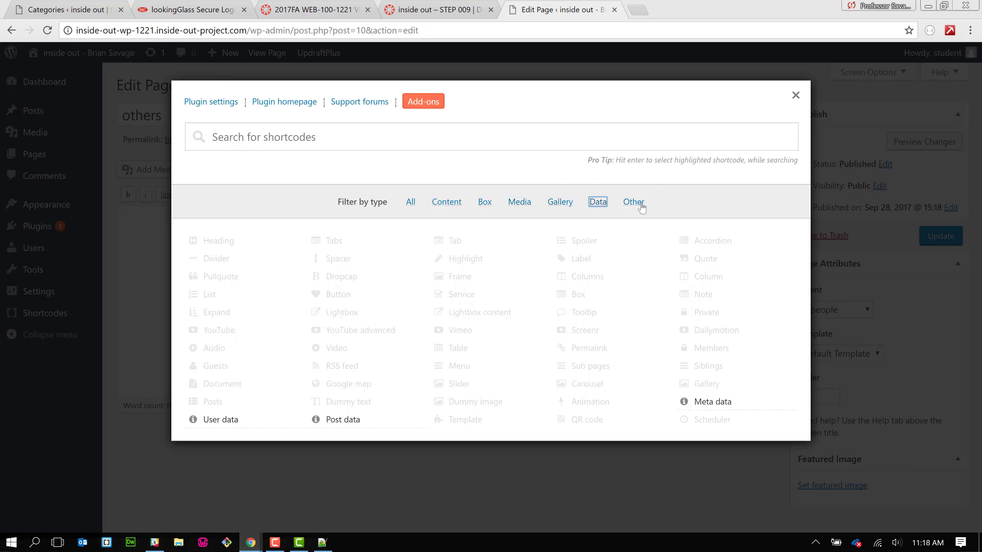
left_click(634, 202)
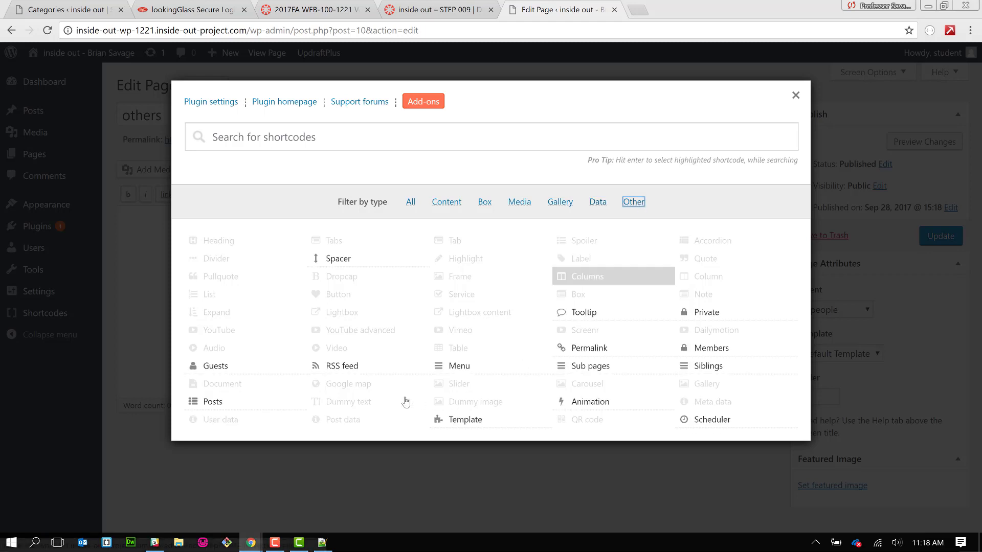
right_click(246, 406)
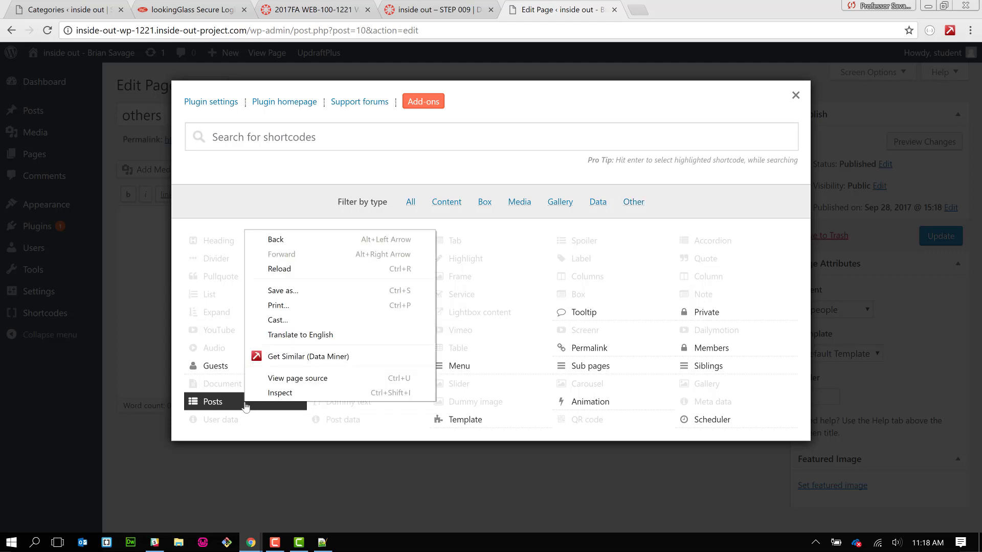
left_click(220, 406)
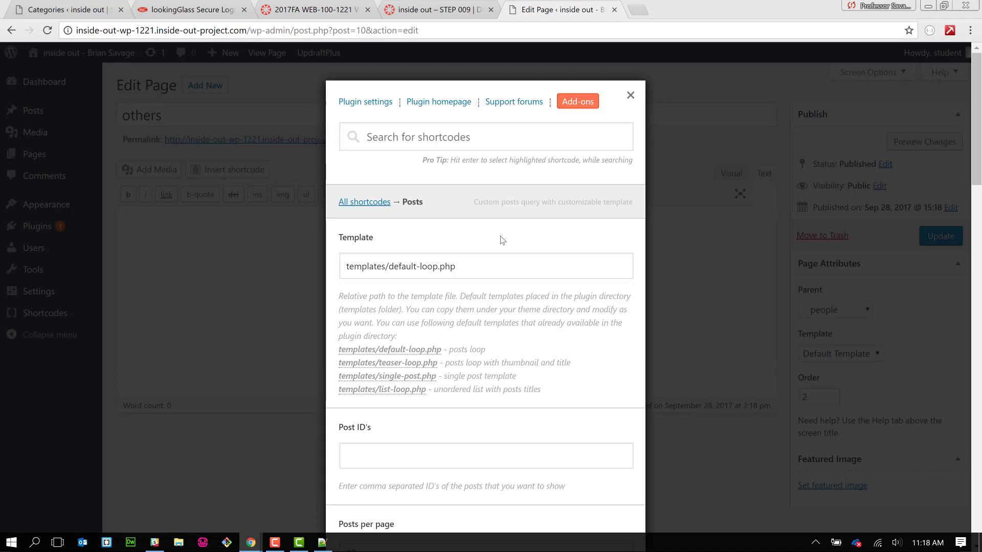
scroll(495, 335, "down", 3)
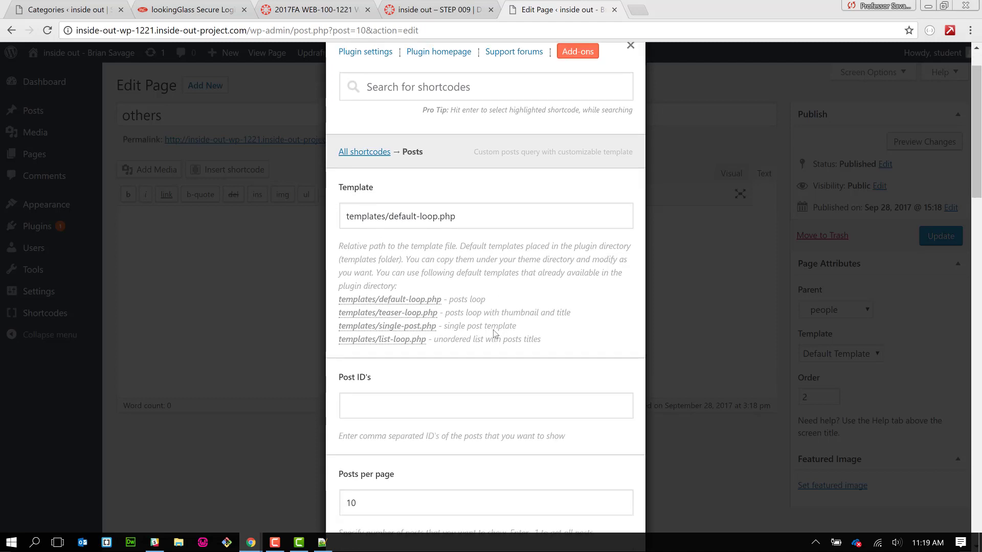
scroll(495, 335, "down", 3)
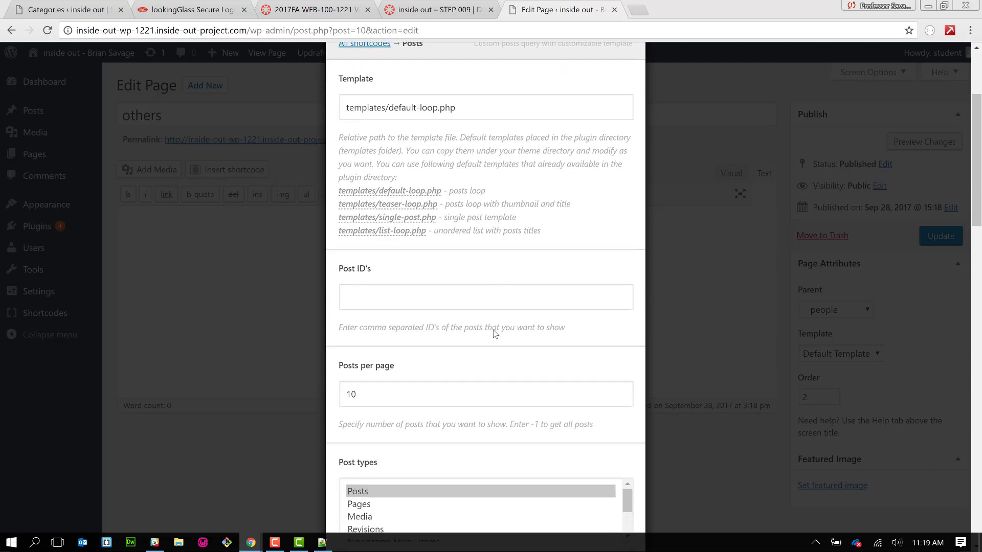
scroll(495, 335, "down", 2)
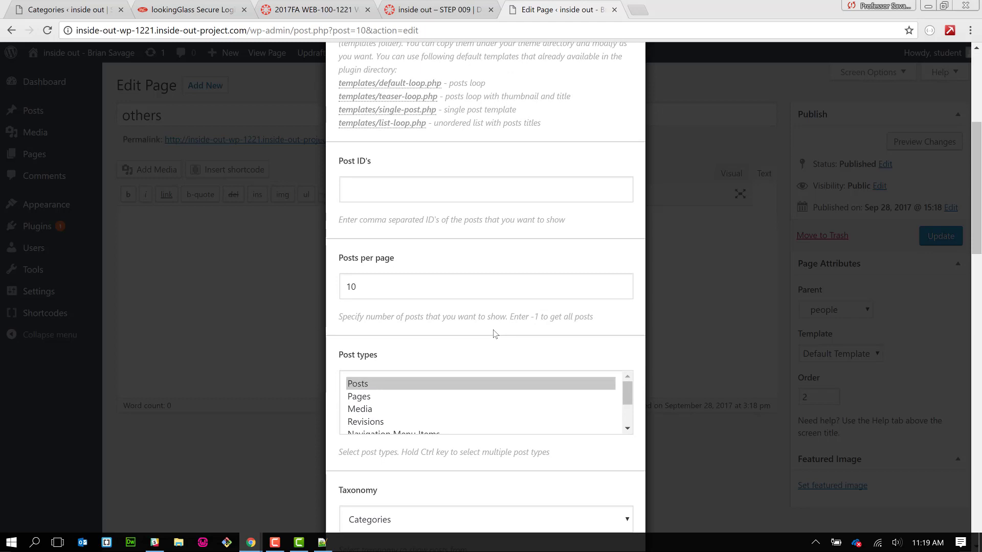
scroll(495, 335, "down", 1)
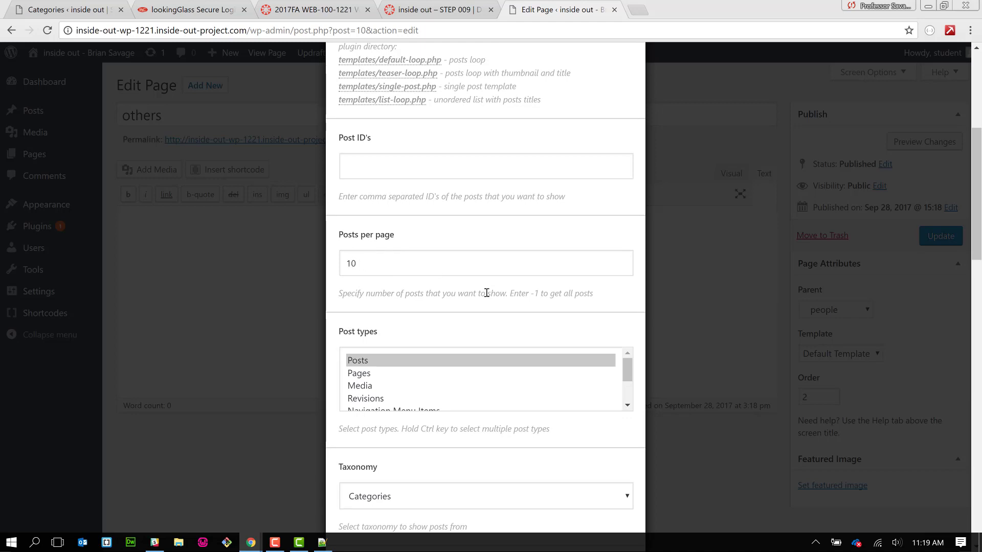
scroll(486, 292, "down", 1)
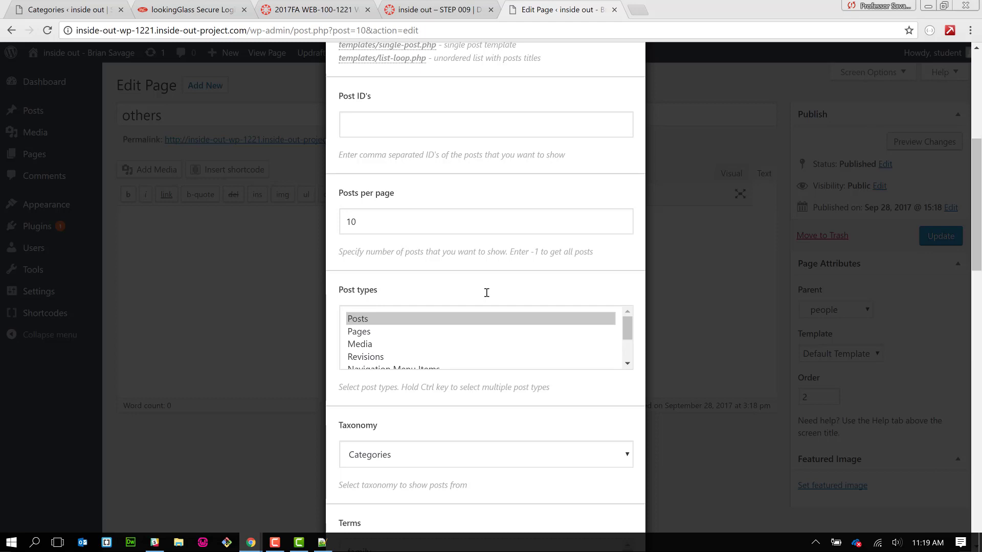
scroll(486, 292, "down", 2)
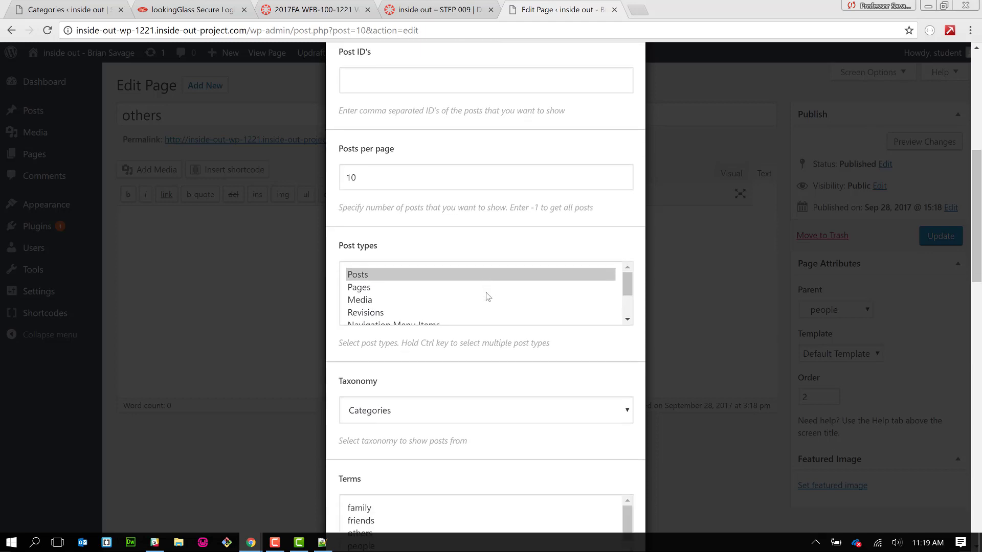
scroll(485, 320, "up", 2)
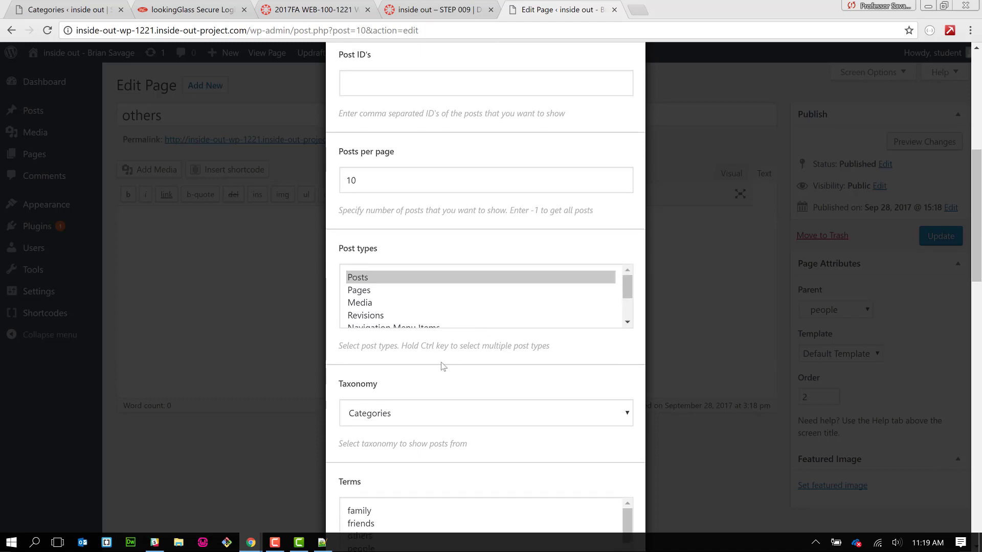
scroll(335, 347, "down", 1)
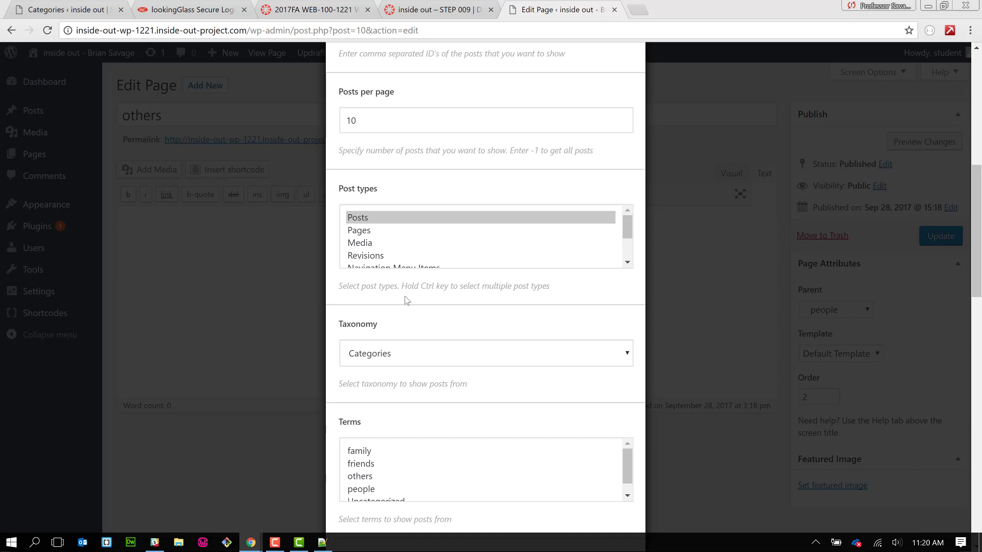
- Point the Posts shortcode at the 'others' term under the Categories taxonomy
scroll(407, 301, "down", 3)
left_click(428, 221)
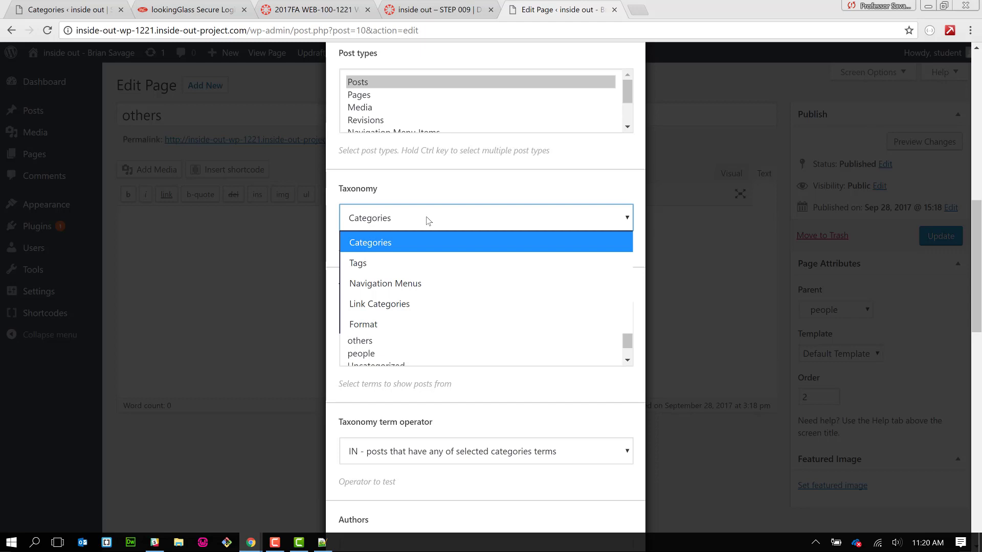
left_click(533, 245)
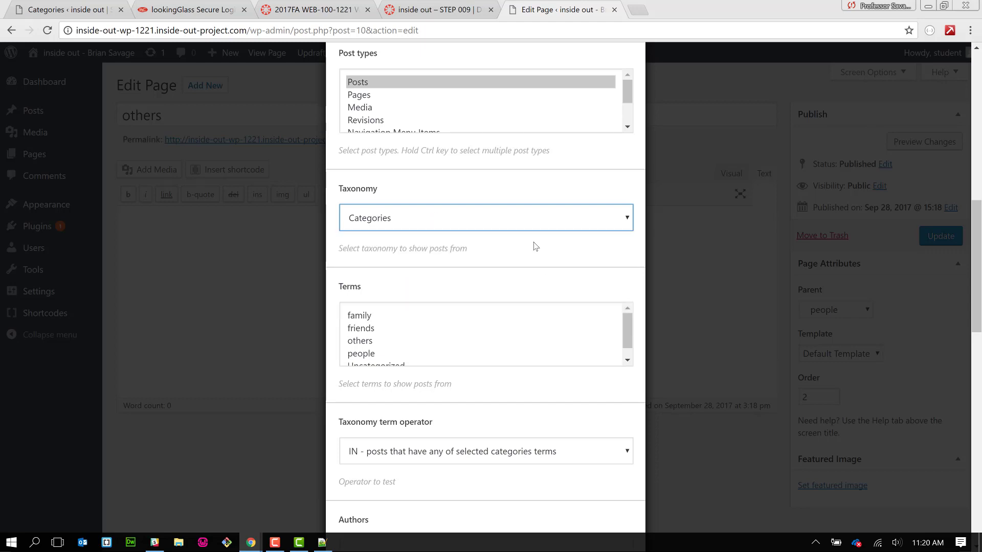
scroll(504, 272, "down", 1)
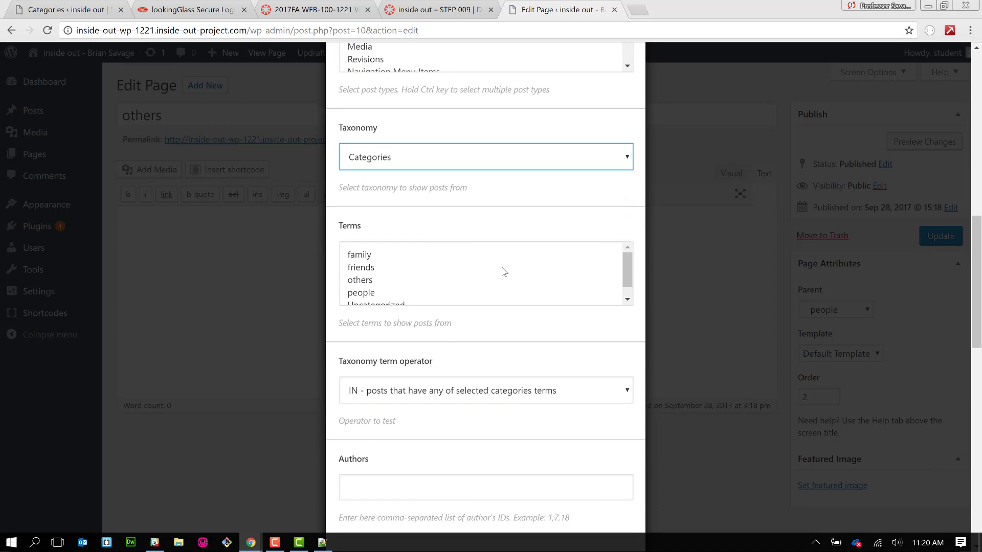
left_click(393, 281)
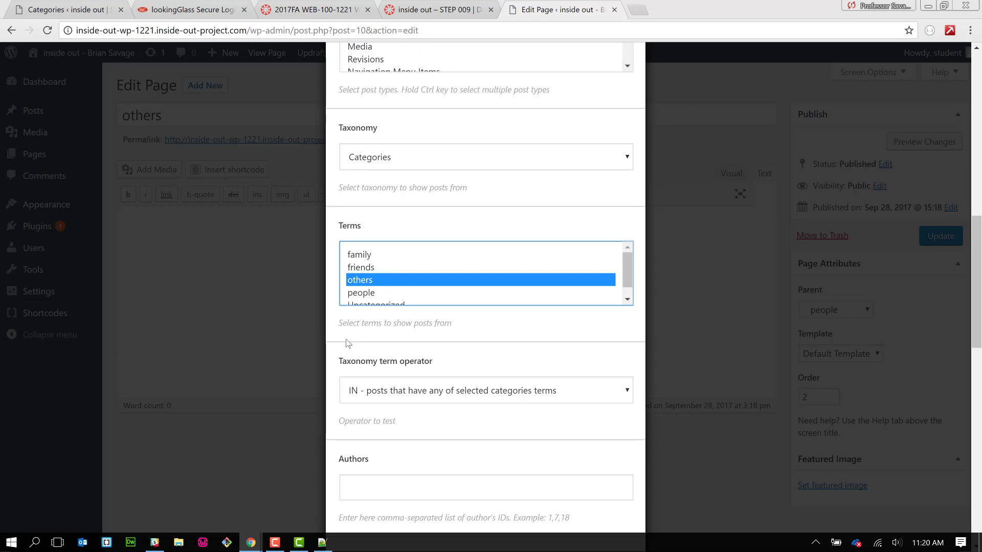
scroll(333, 372, "down", 4)
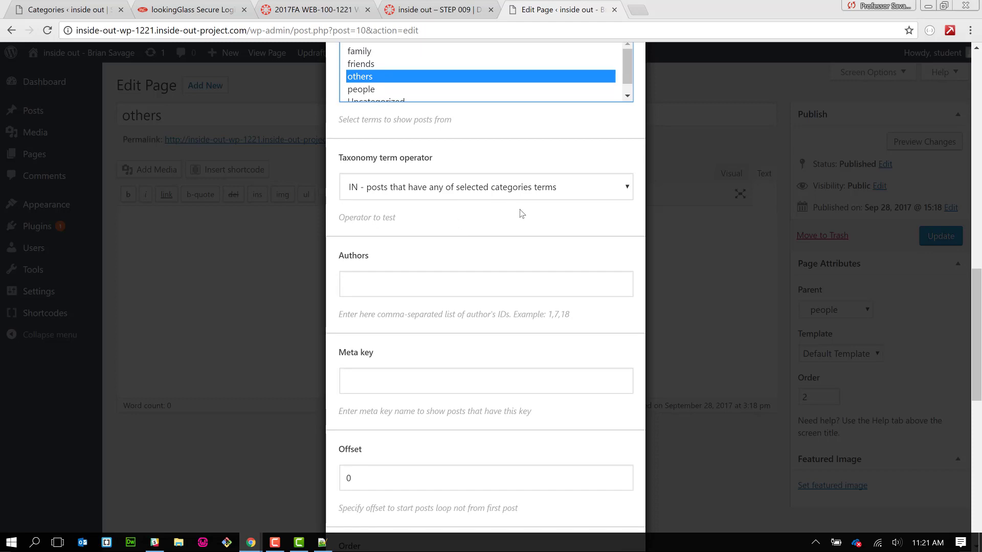
scroll(522, 213, "up", 1)
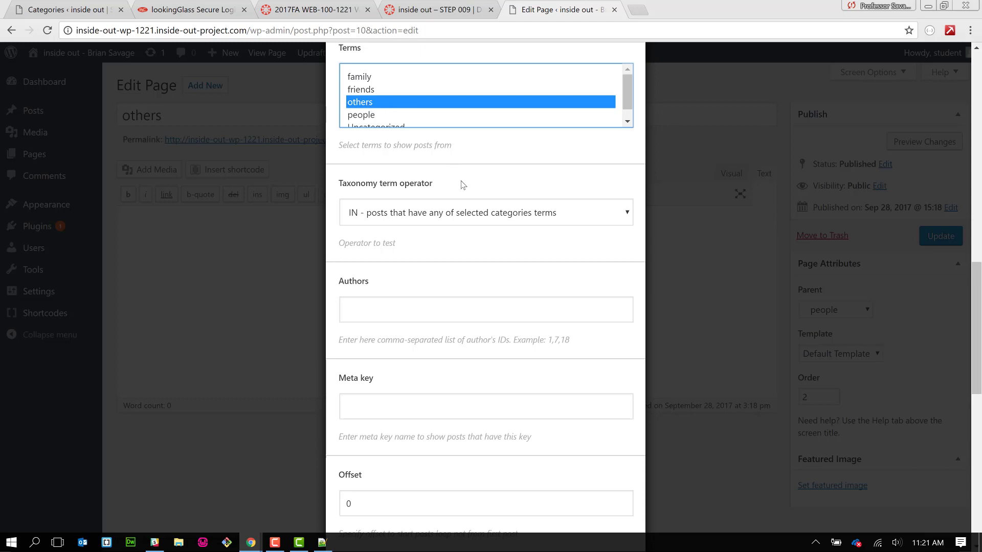
scroll(348, 276, "down", 3)
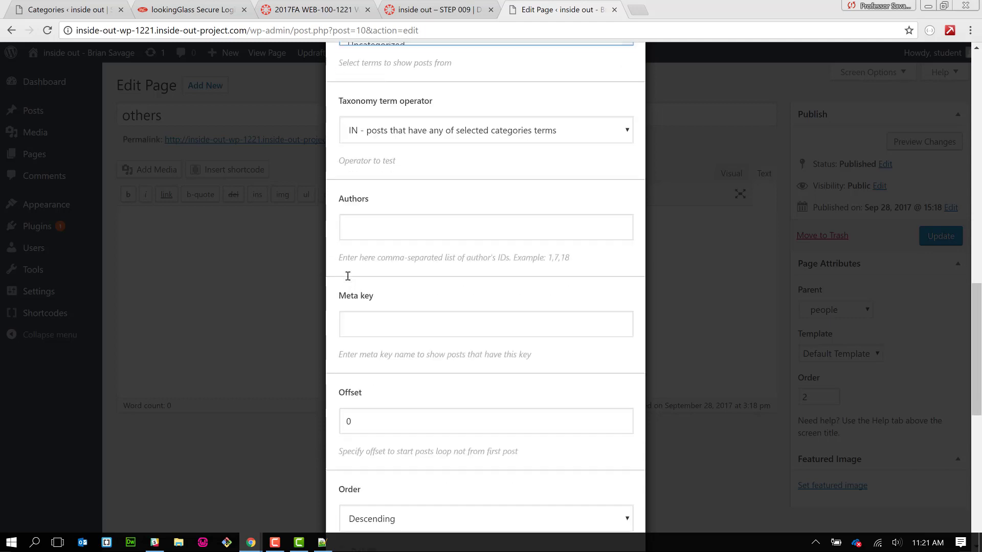
scroll(409, 276, "down", 1)
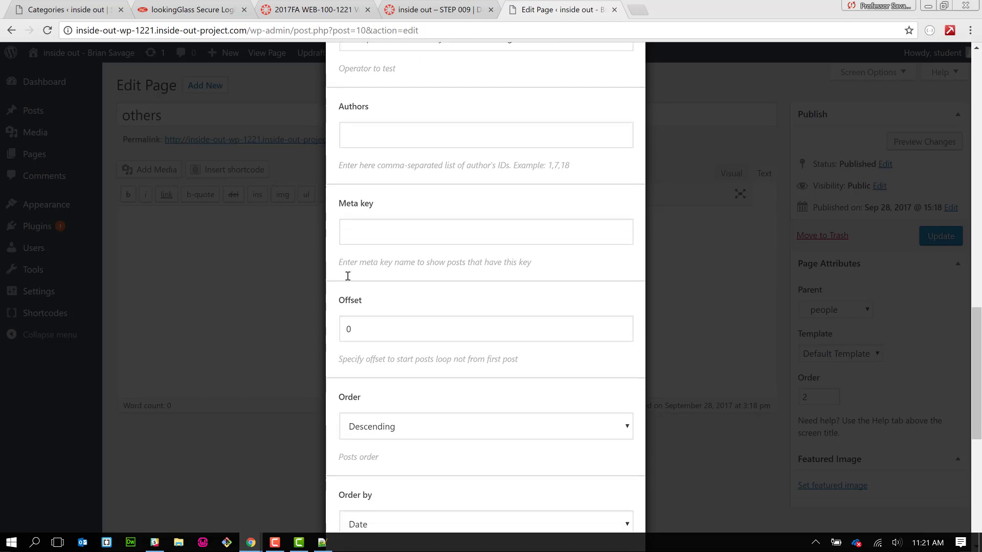
scroll(456, 291, "down", 2)
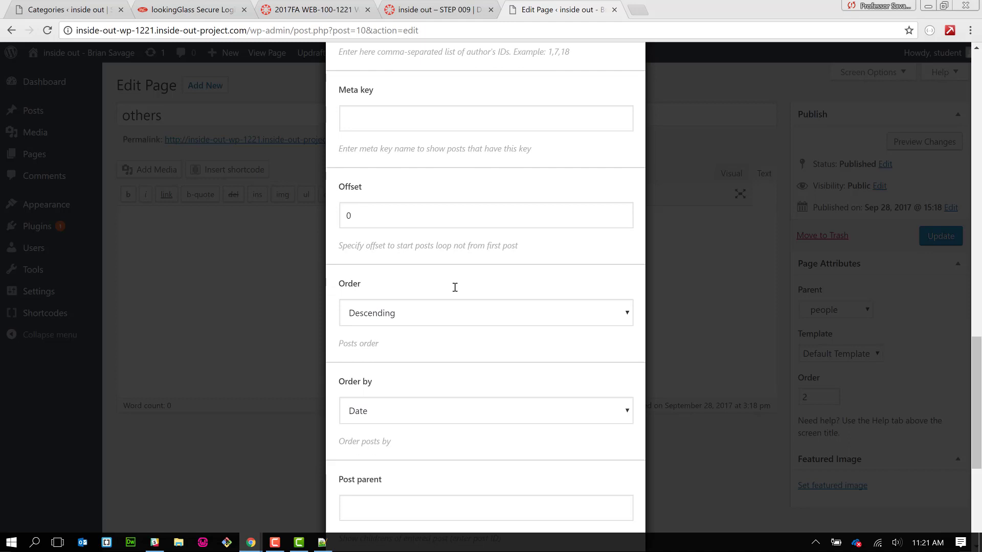
scroll(454, 287, "down", 1)
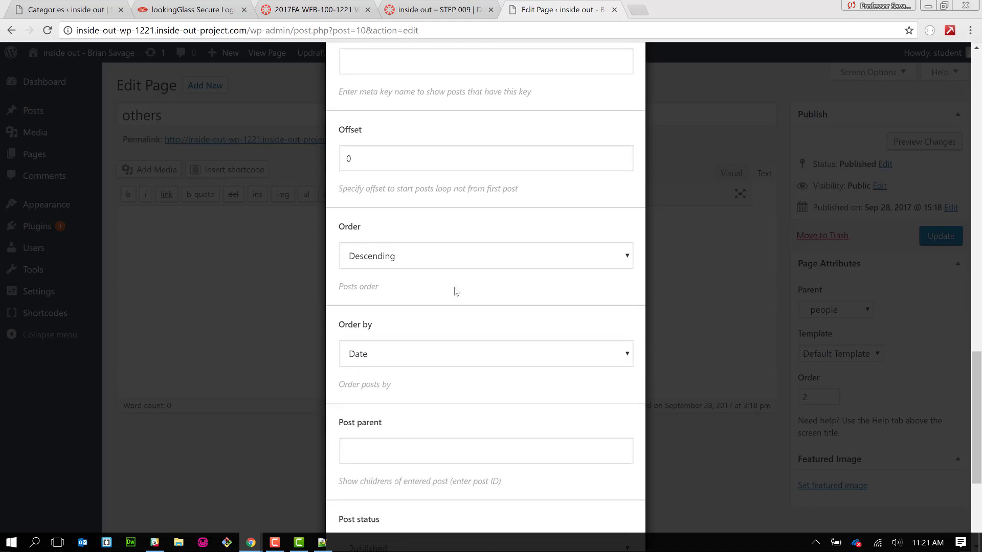
scroll(472, 256, "down", 2)
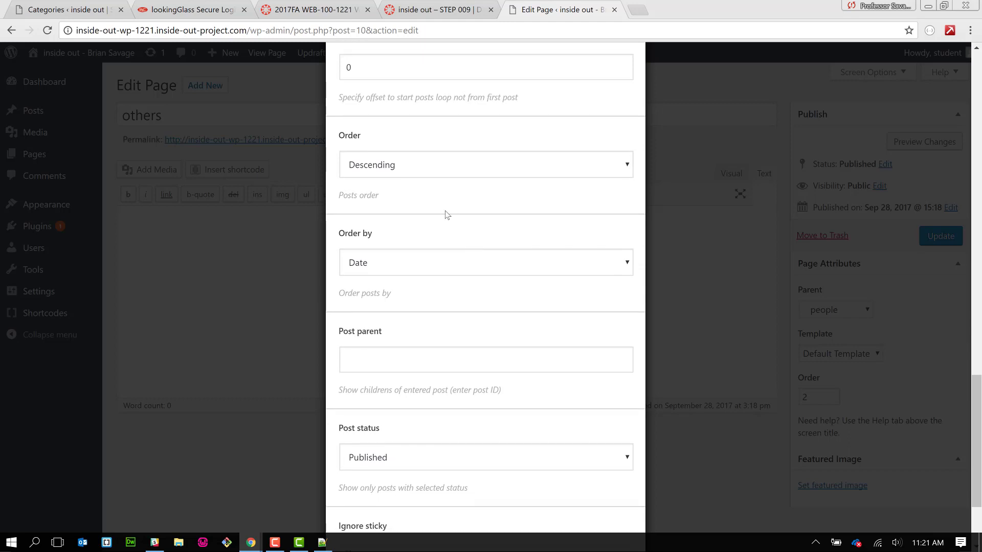
- Sort the listed posts Ascending by Post title, leaving Post status on Published
left_click(482, 169)
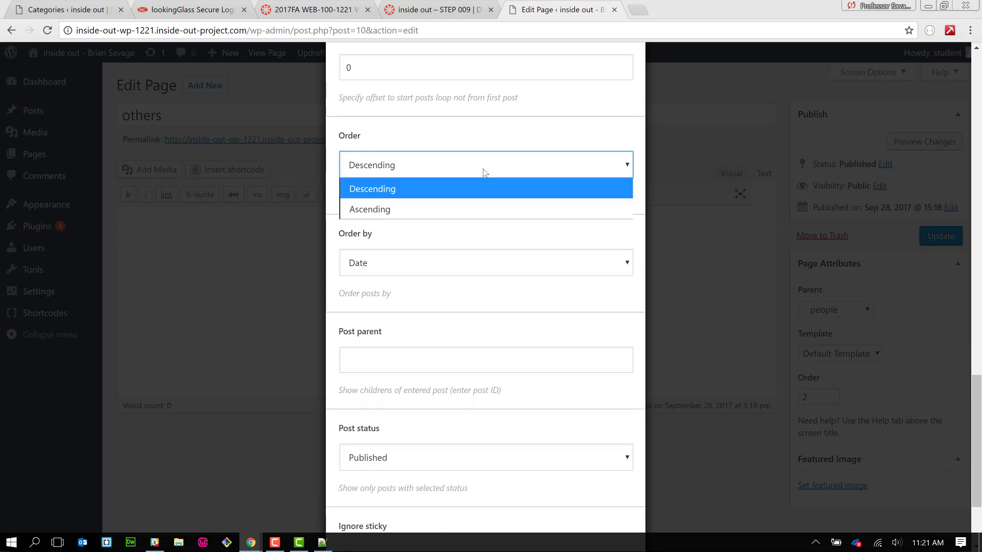
left_click(477, 205)
left_click(476, 205)
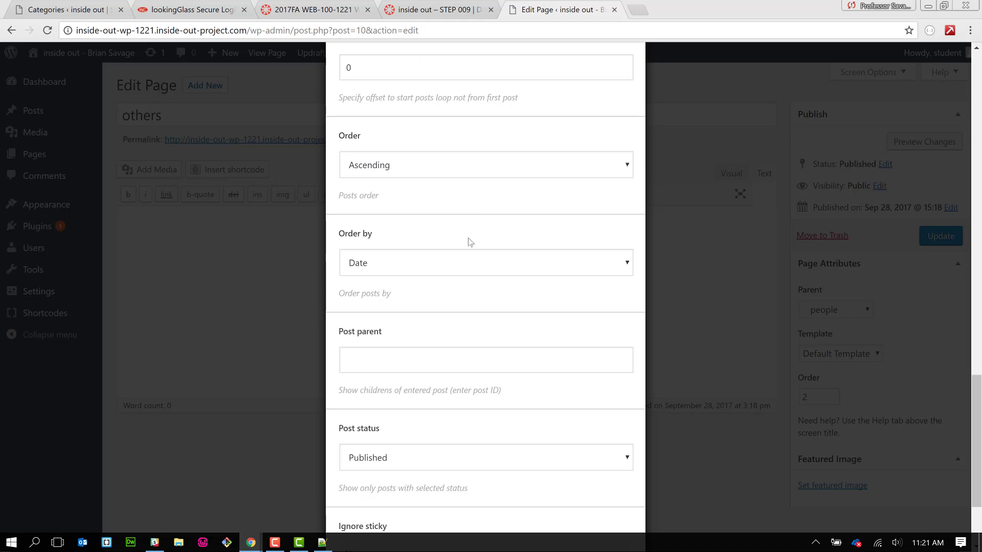
left_click(457, 268)
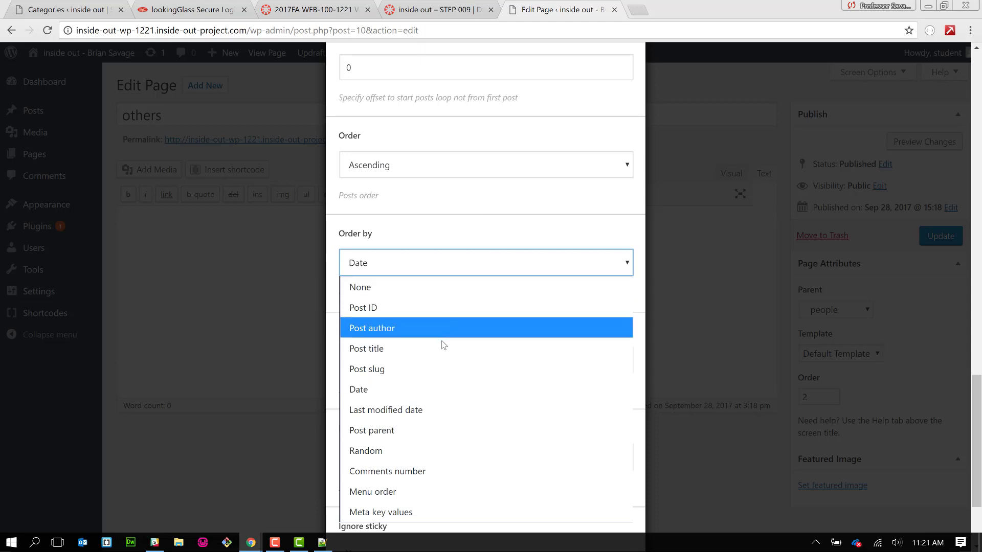
left_click(442, 346)
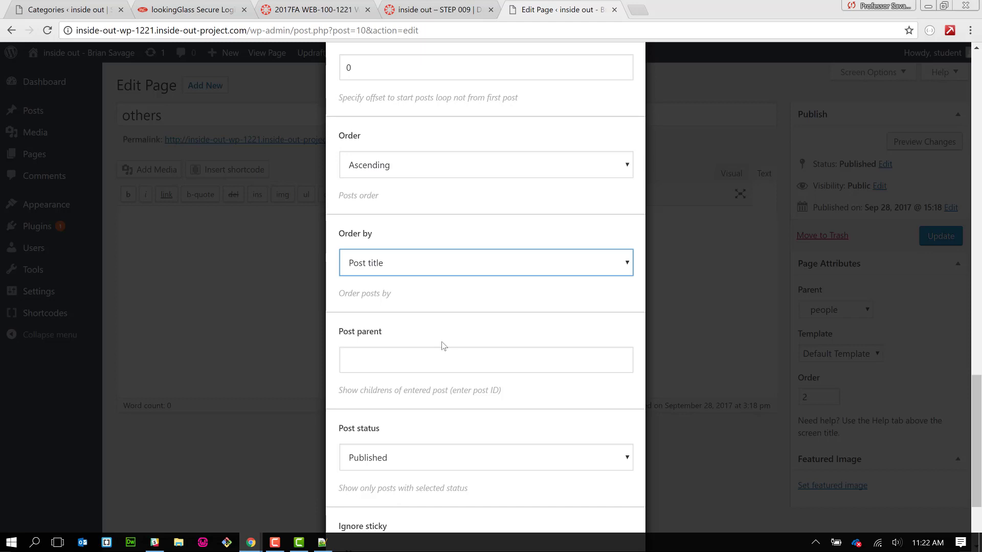
scroll(562, 397, "down", 3)
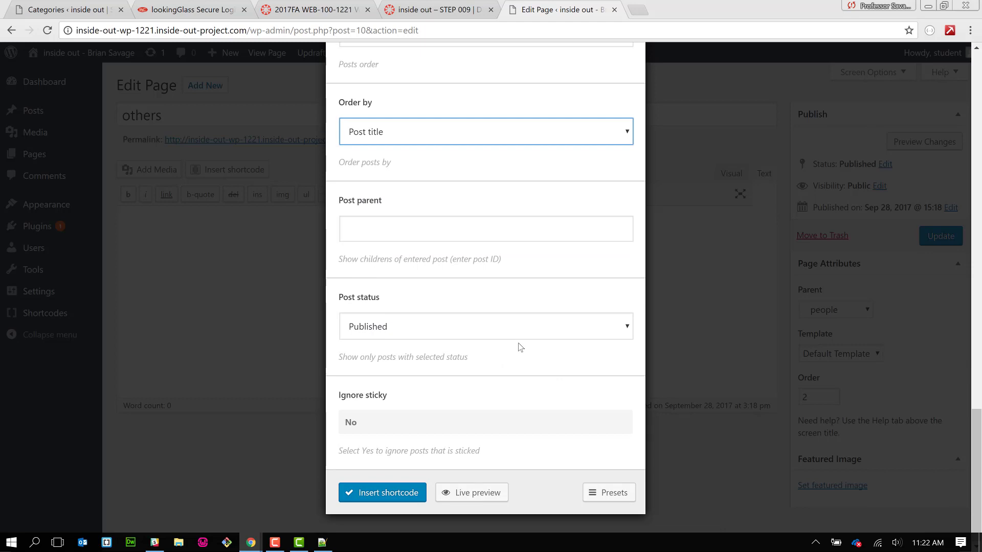
left_click(533, 333)
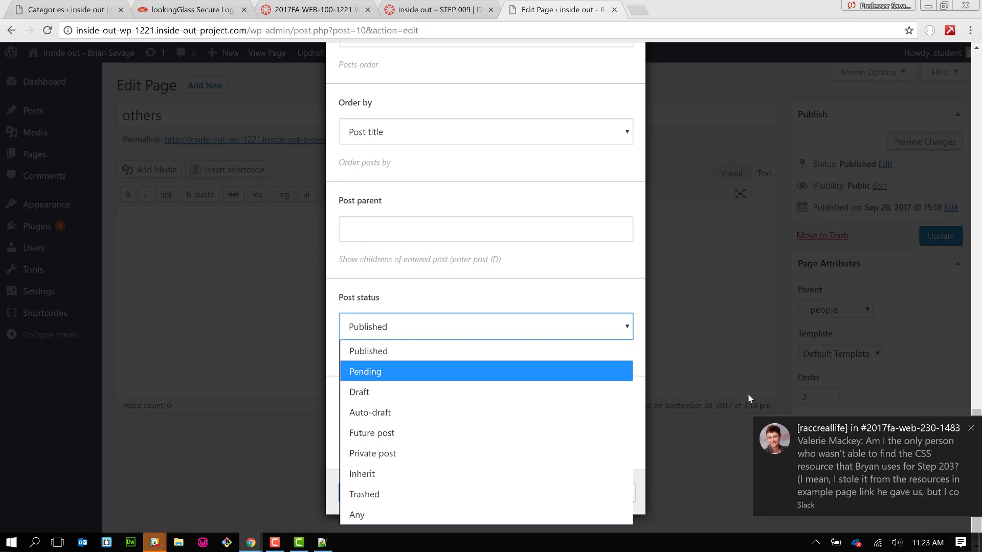
left_click(689, 256)
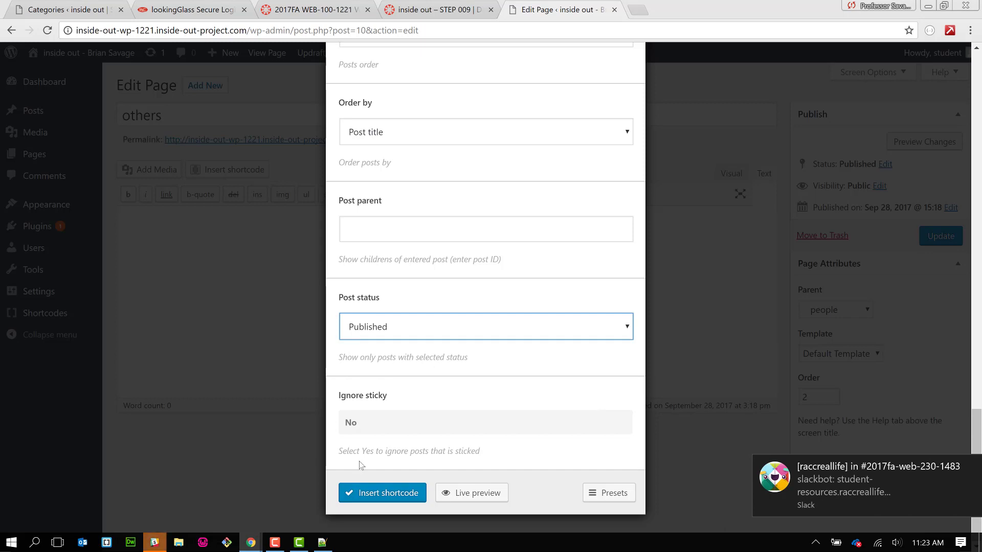
- Preview the three others posts, insert the [su_posts tax_term="11" order="asc" orderby="title"] shortcode and update the page
left_click(460, 493)
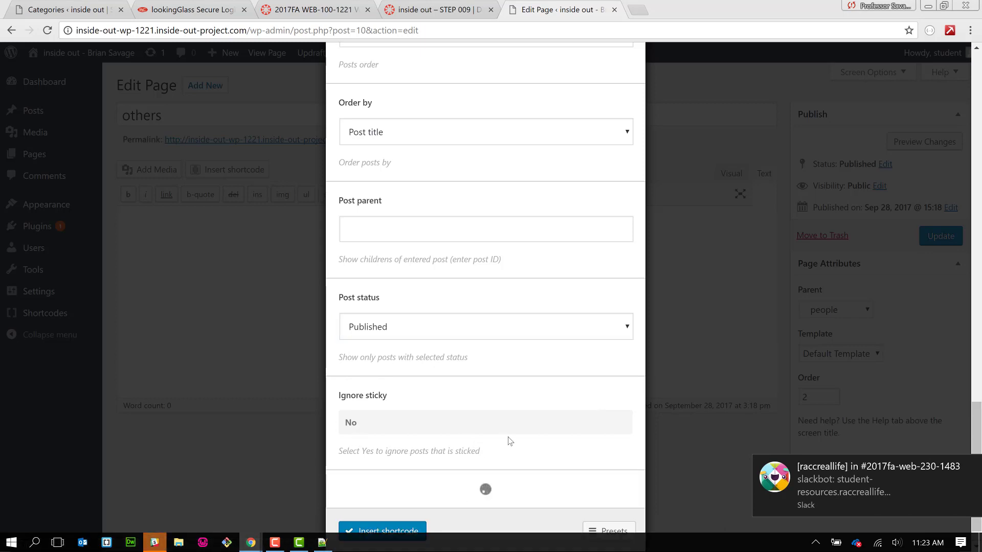
scroll(509, 441, "down", 1)
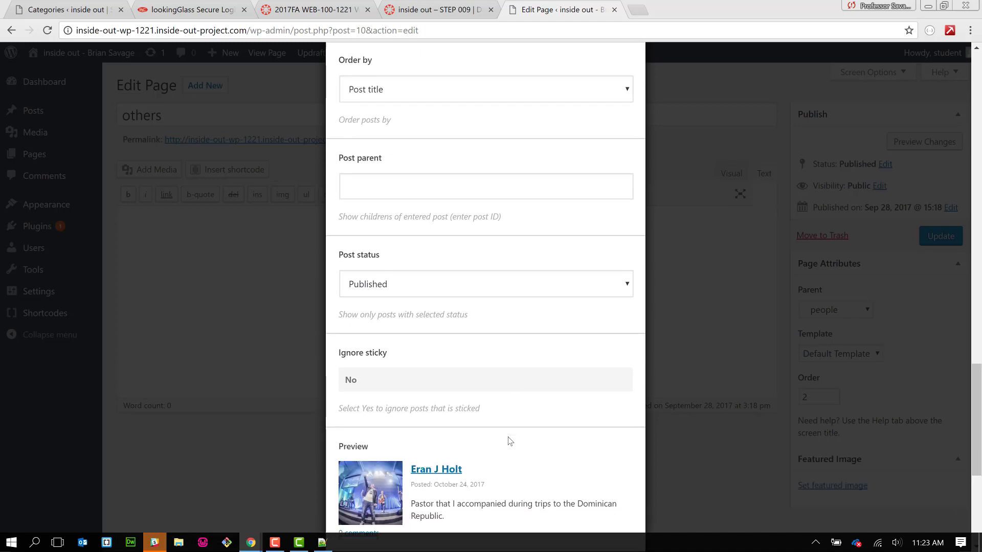
scroll(509, 440, "down", 5)
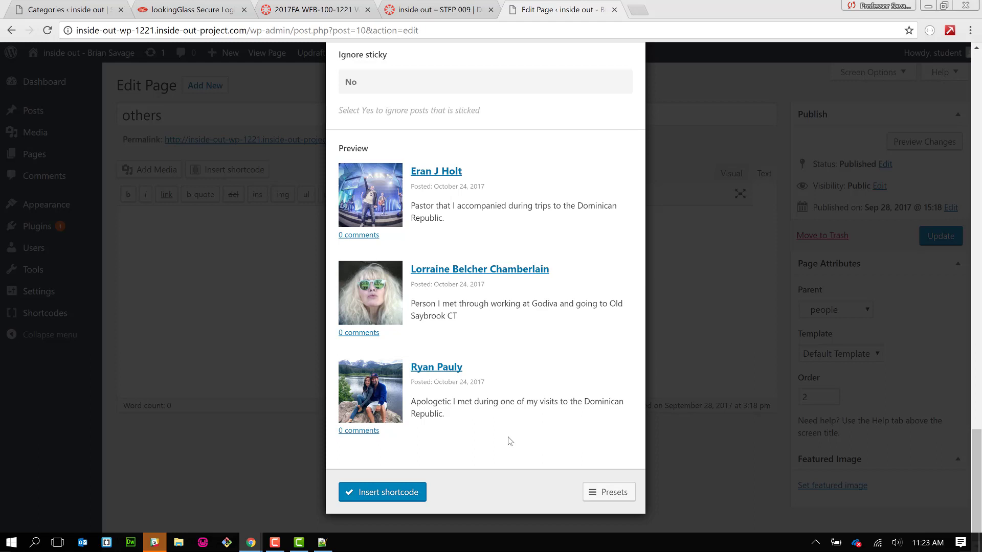
left_click(400, 498)
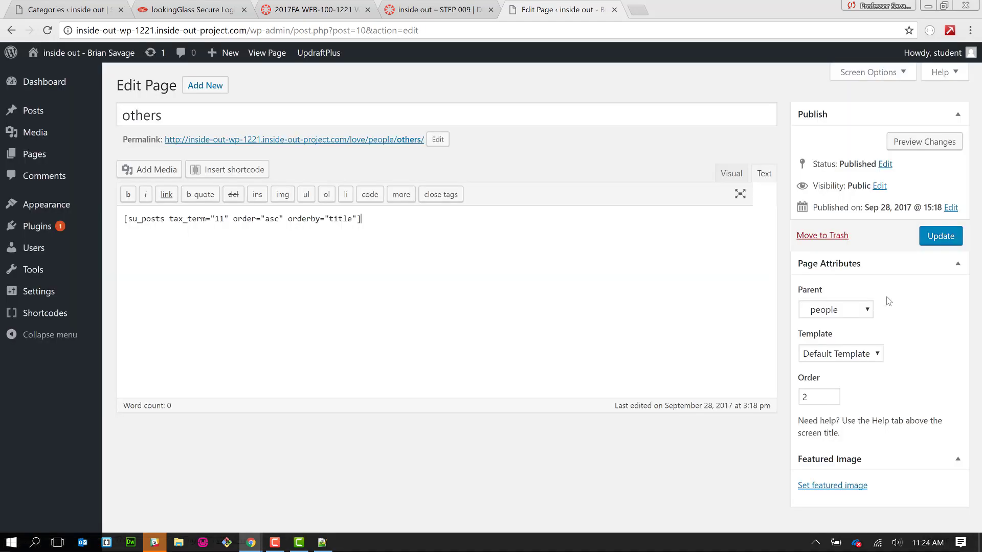
left_click(938, 236)
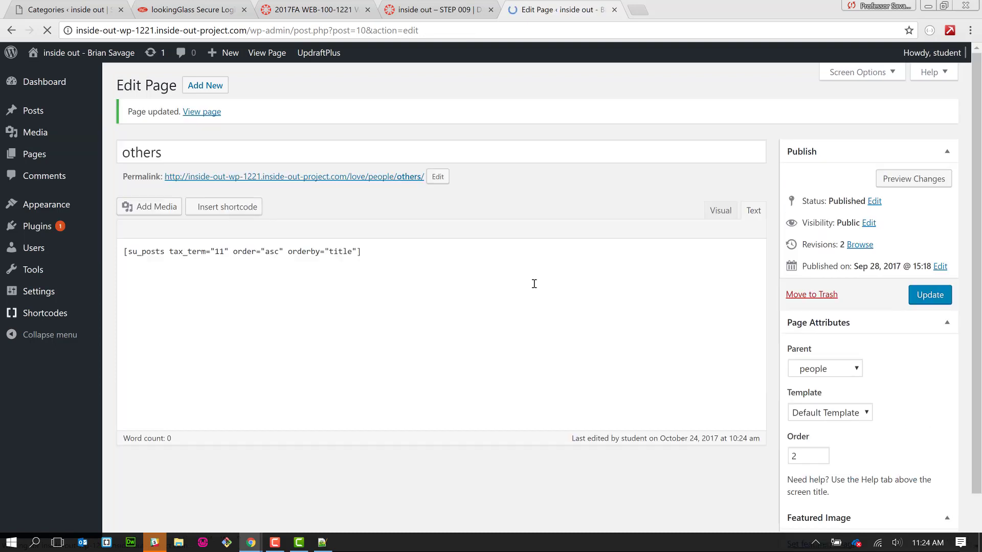
- Check the live others page, reopen it in the editor, then switch to people.txt in Notepad++
left_click(348, 179)
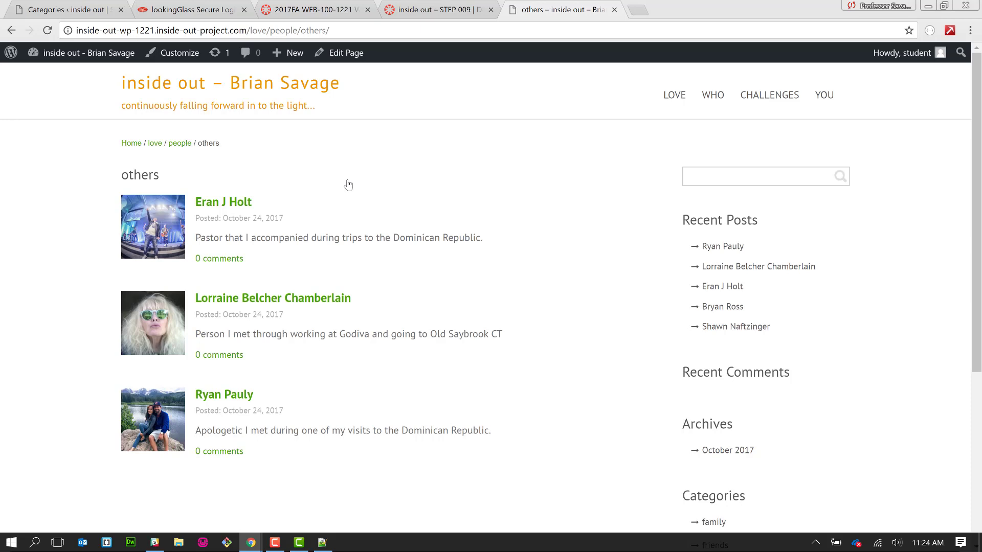
left_click(346, 53)
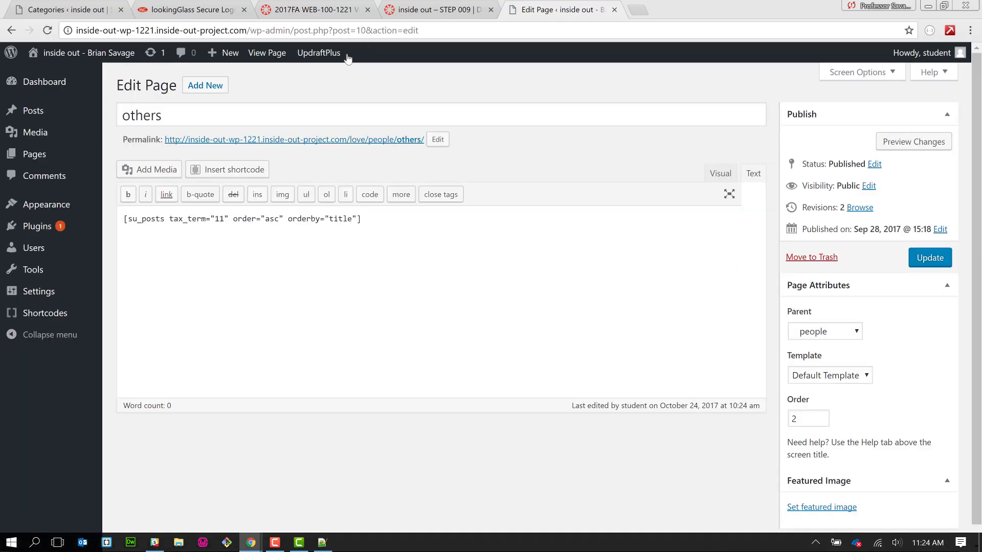
key("alt+Tab")
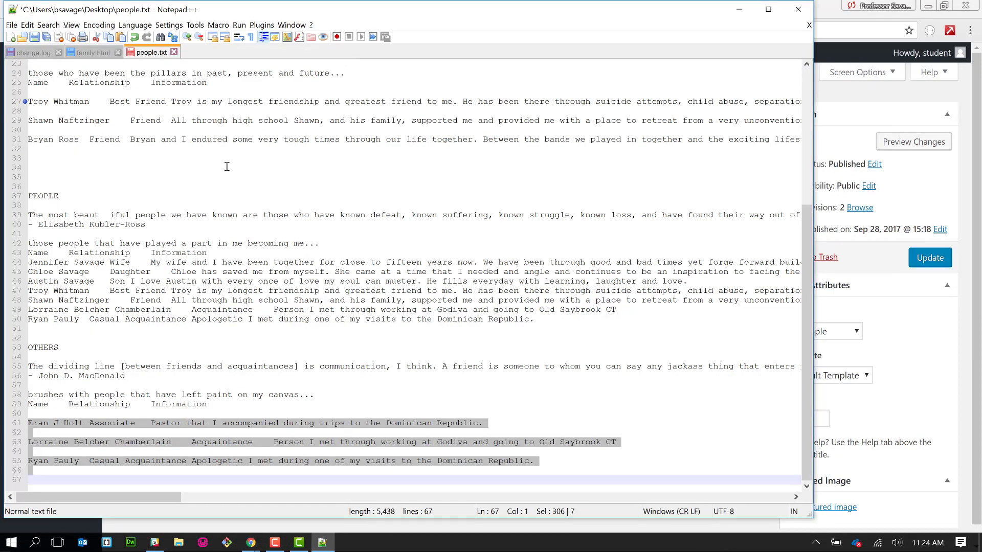
- Copy the OTHERS quote and its attribution (lines 55–56) and place the cursor before the posts shortcode
left_click(129, 377)
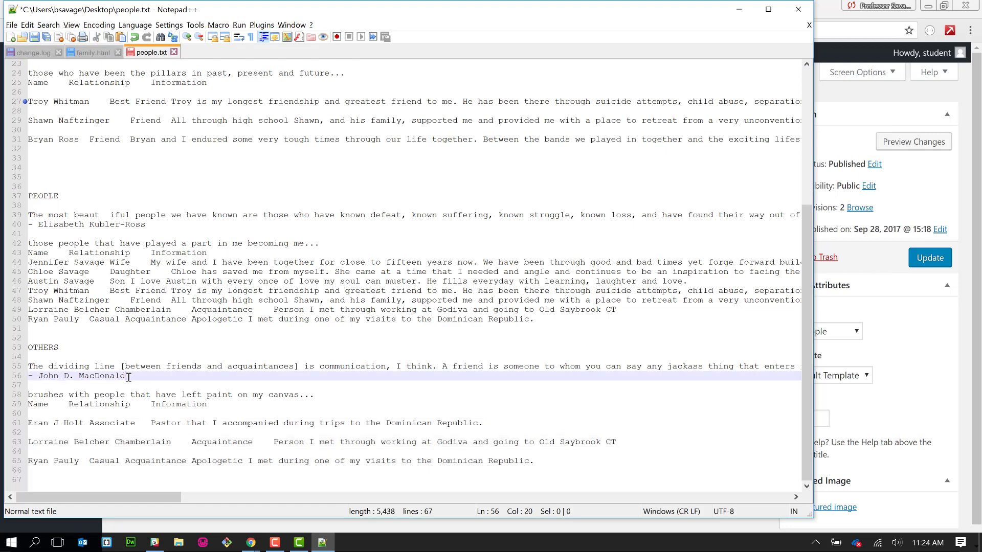
left_click(29, 377)
left_click_drag(132, 376, 27, 366)
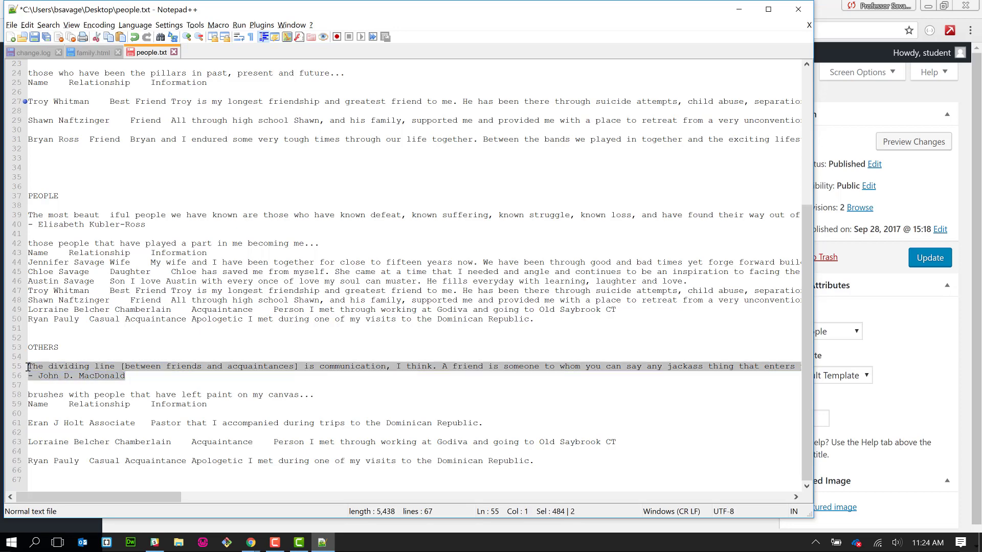
key("alt+Tab")
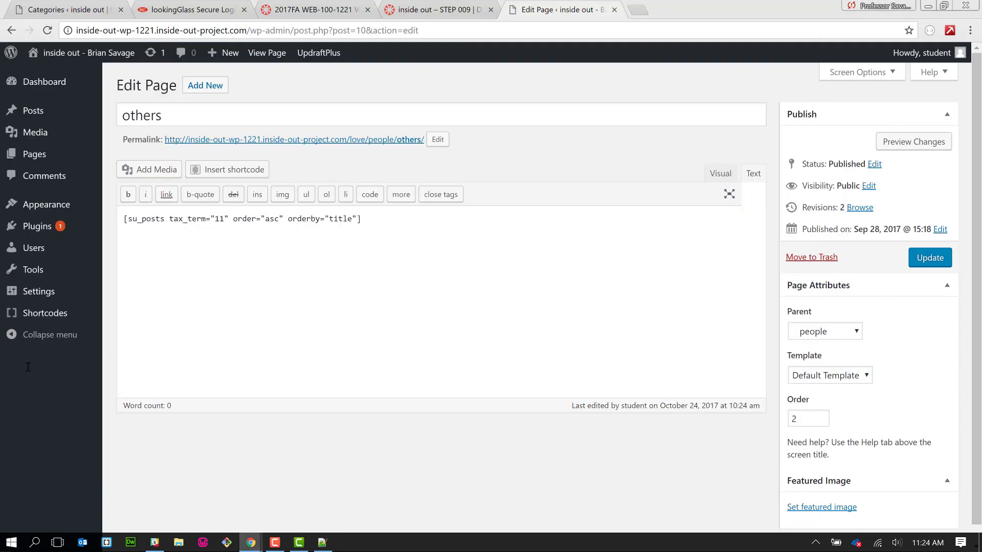
left_click(123, 219)
- Add a blank line above the posts shortcode and start a Quote shortcode with the Default style
key("Return")
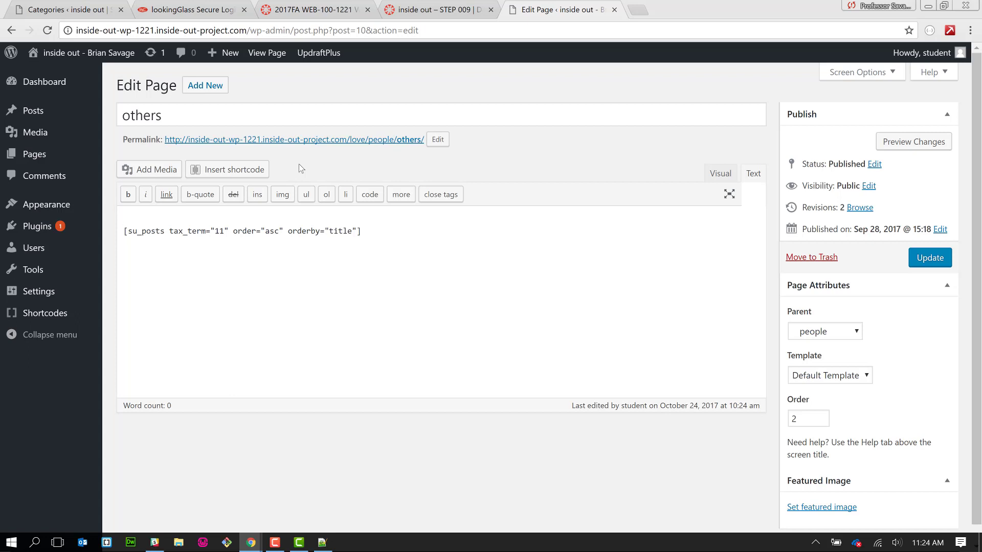
left_click(253, 171)
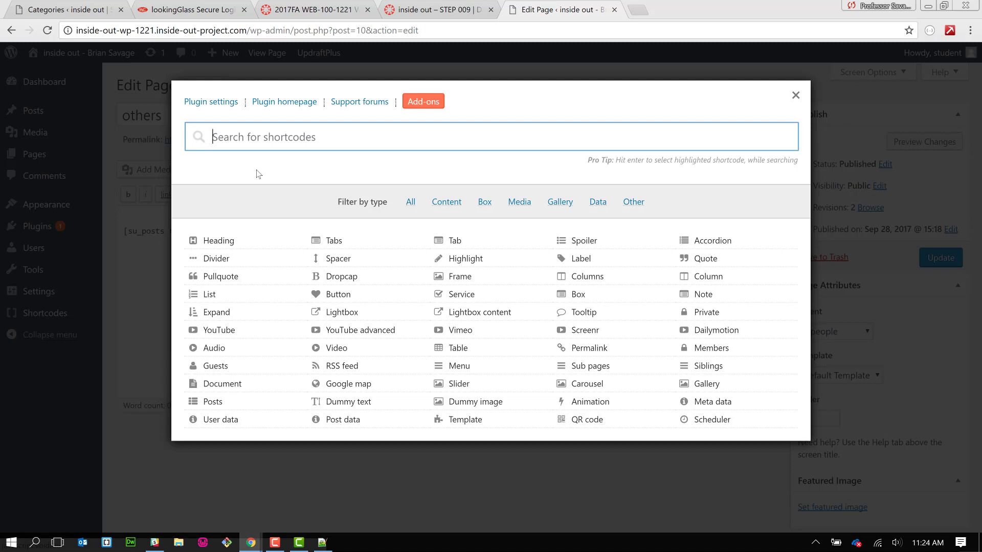
left_click(693, 259)
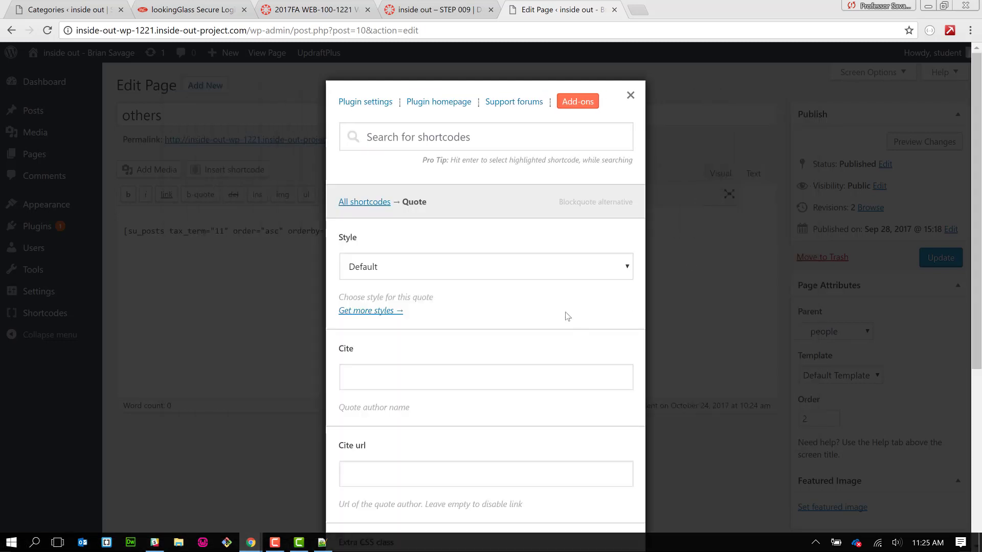
scroll(567, 316, "down", 1)
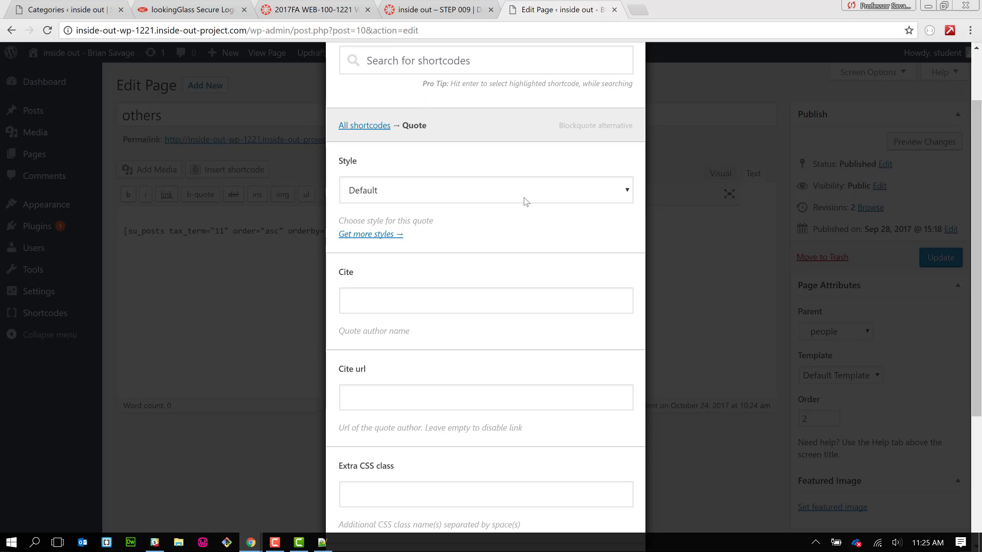
left_click(525, 201)
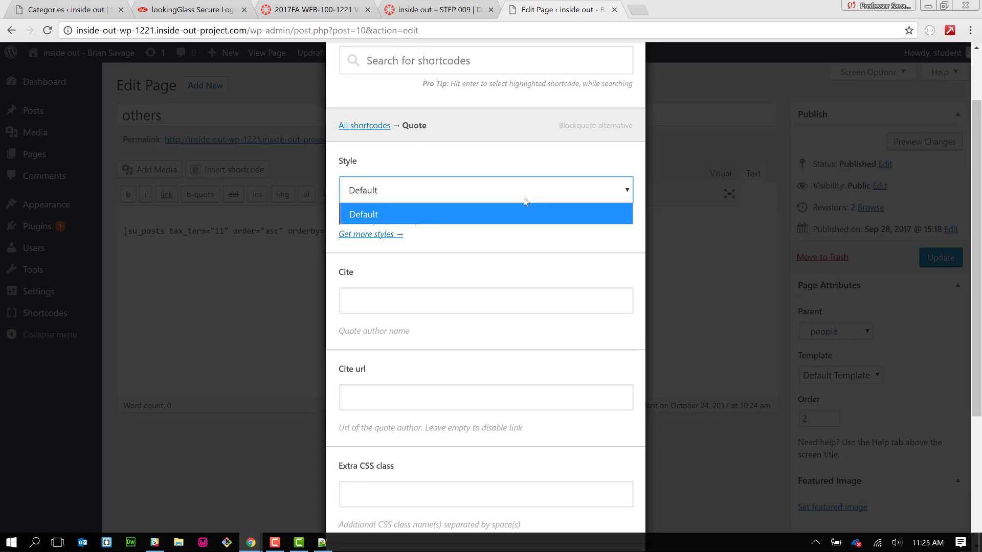
left_click(525, 202)
scroll(528, 220, "down", 3)
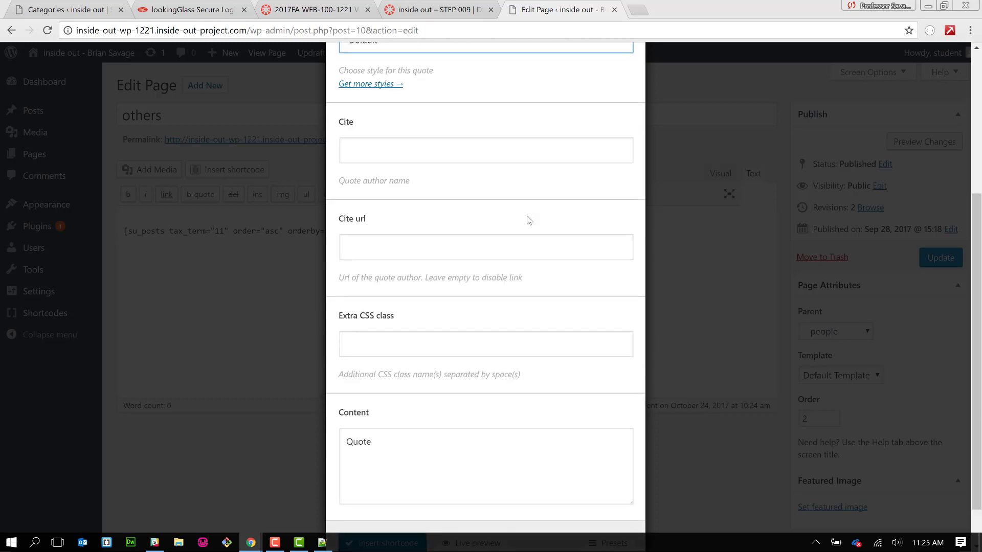
scroll(529, 220, "down", 1)
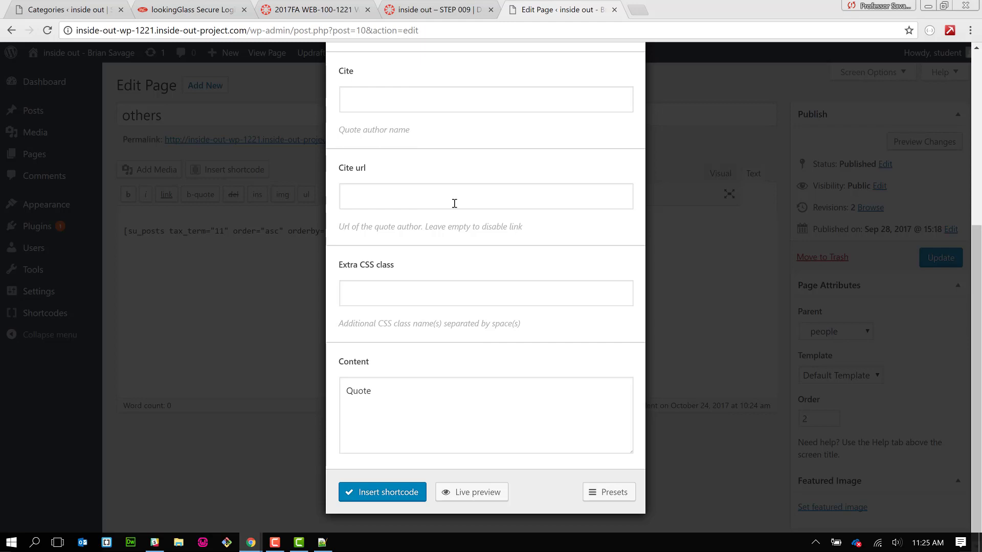
left_click(403, 292)
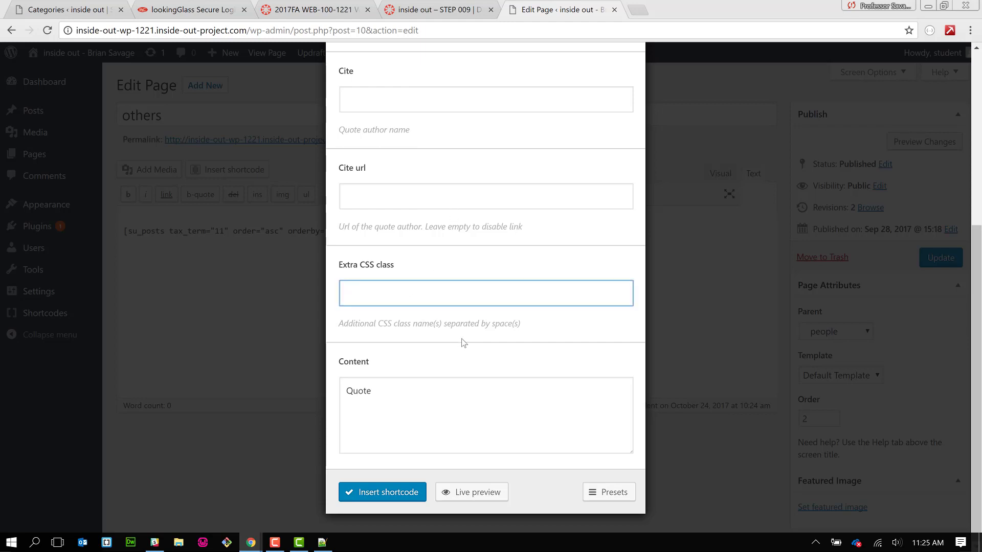
- Fill the quote content with the copied quote, cite John D. MacDonald, preview and insert it
left_click(359, 391)
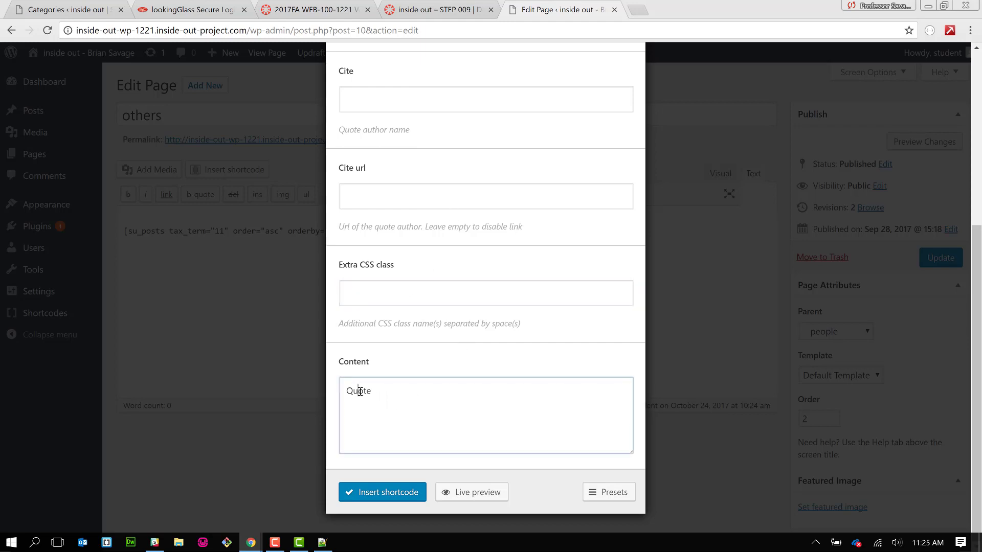
double_click(359, 392)
key("ctrl+v")
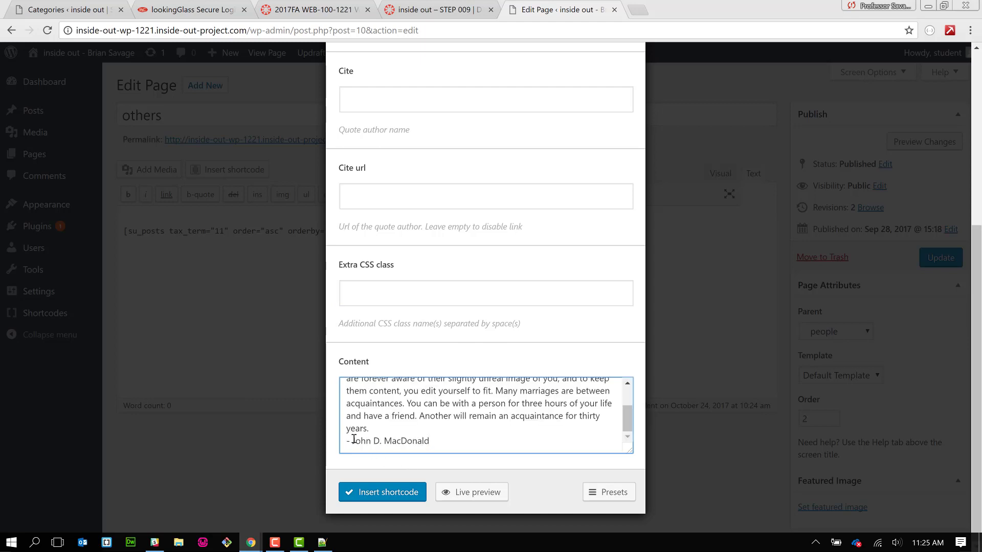
left_click_drag(353, 441, 430, 441)
key("ctrl+c")
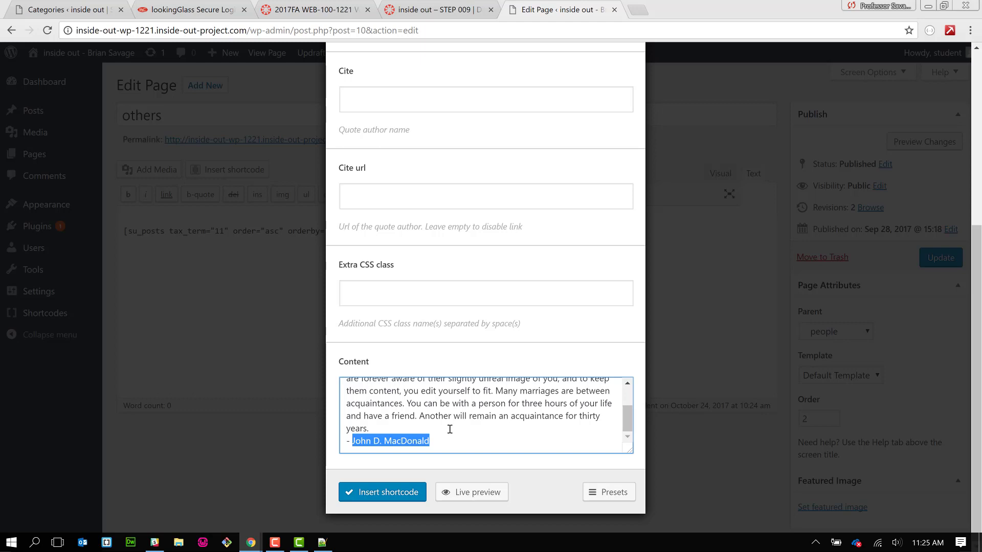
key("BackSpace")
key("BackSpace")
key("BackSpace")
key("BackSpace")
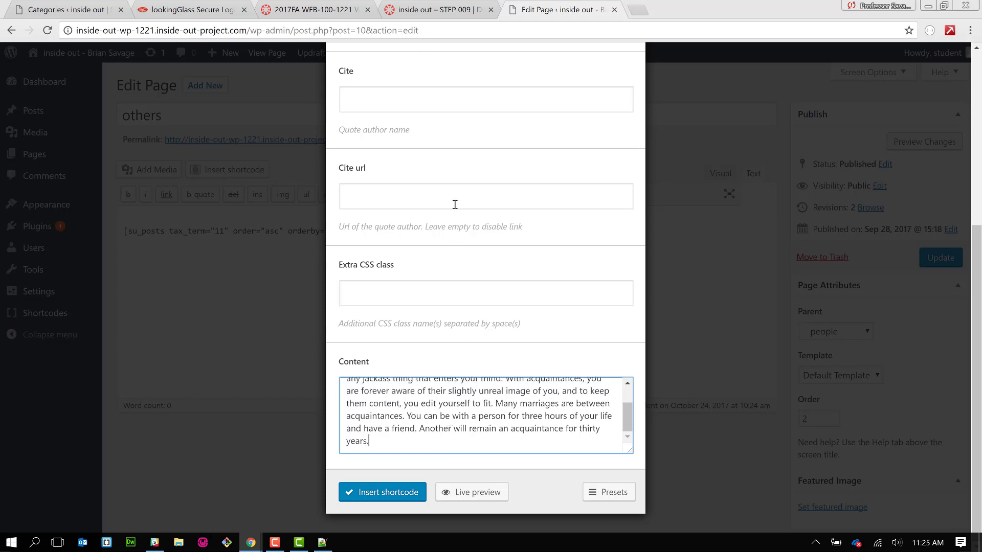
scroll(455, 205, "up", 2)
scroll(456, 208, "up", 1)
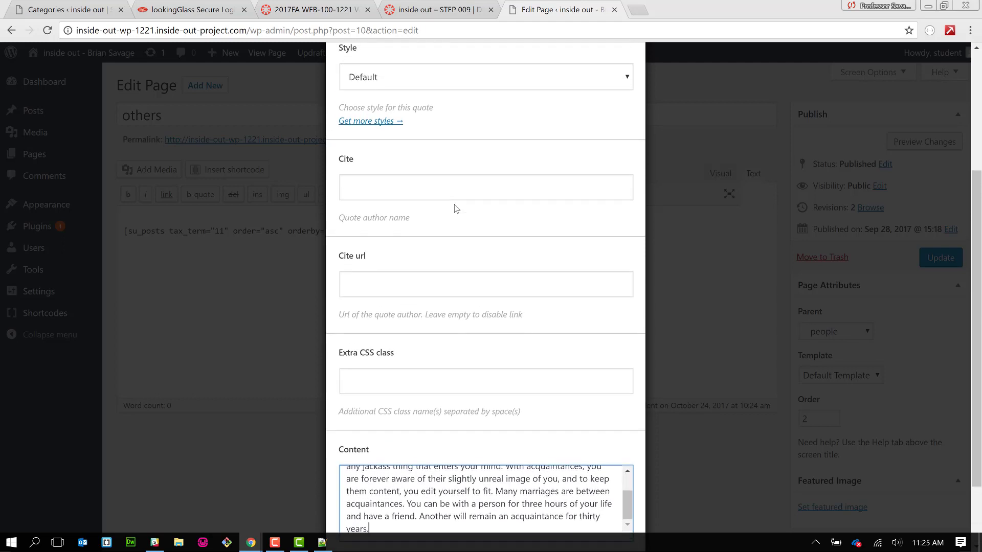
key("ctrl+v")
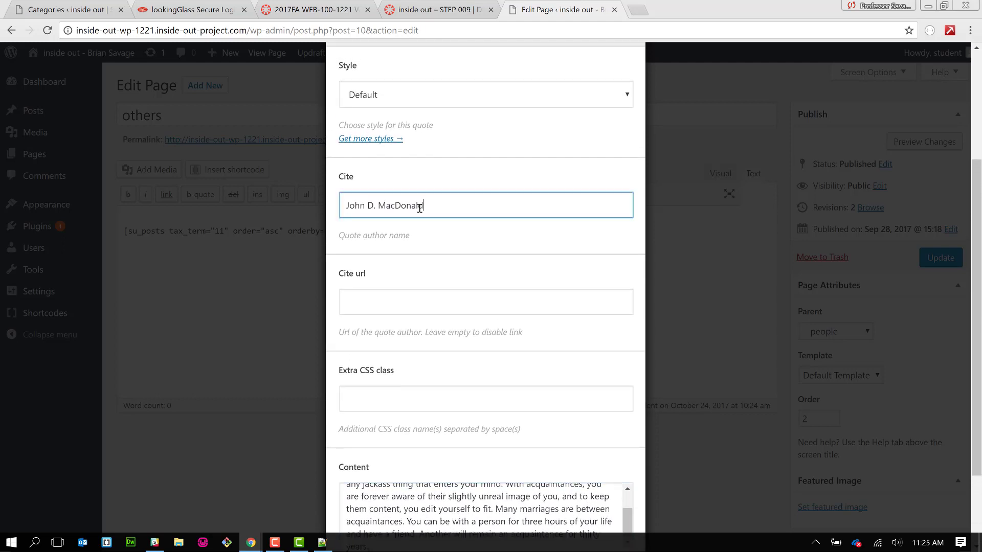
left_click(503, 244)
scroll(503, 244, "down", 2)
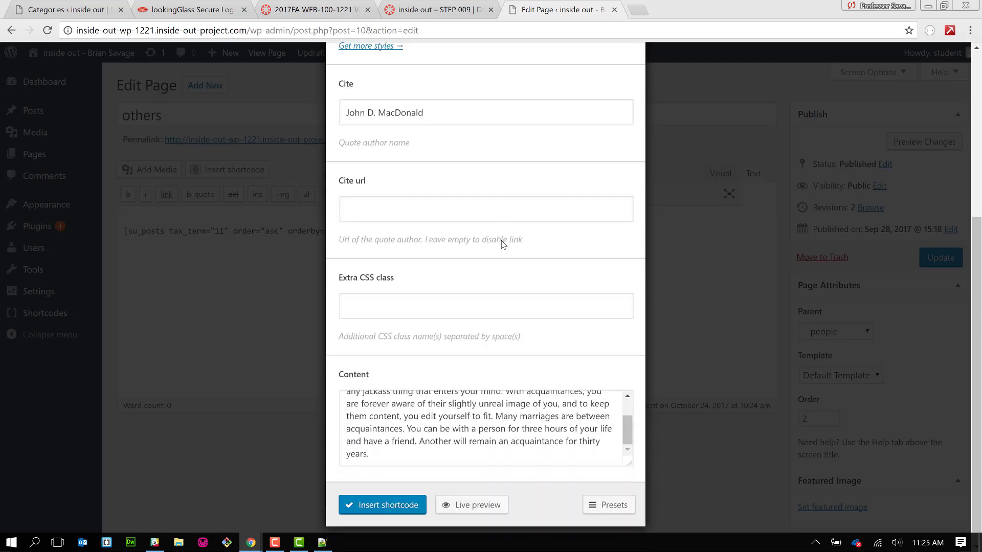
left_click(463, 498)
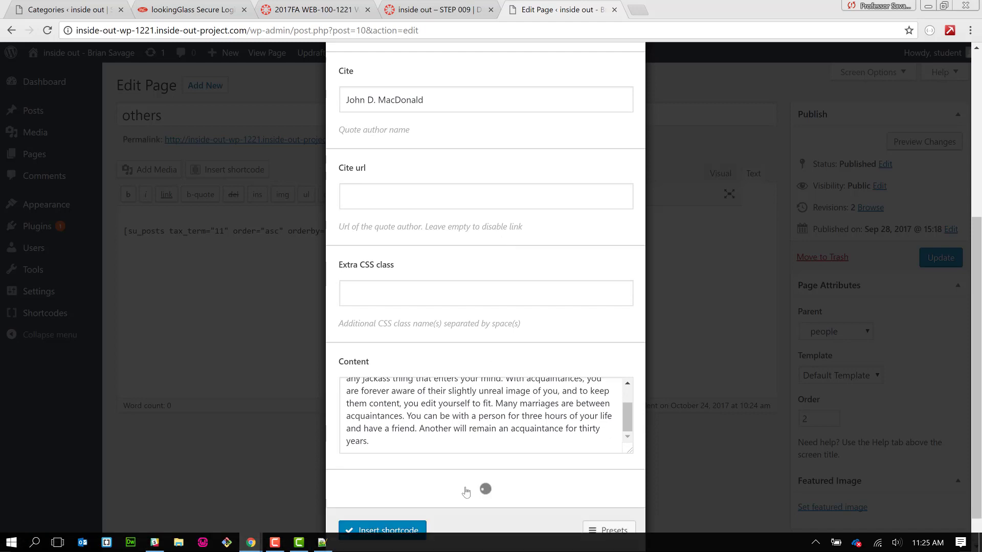
scroll(465, 492, "down", 3)
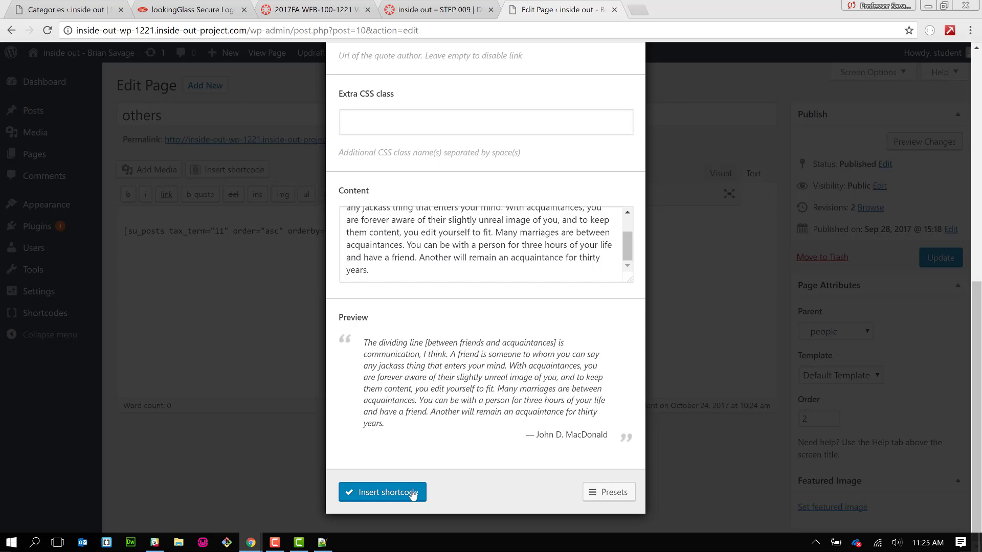
left_click(407, 493)
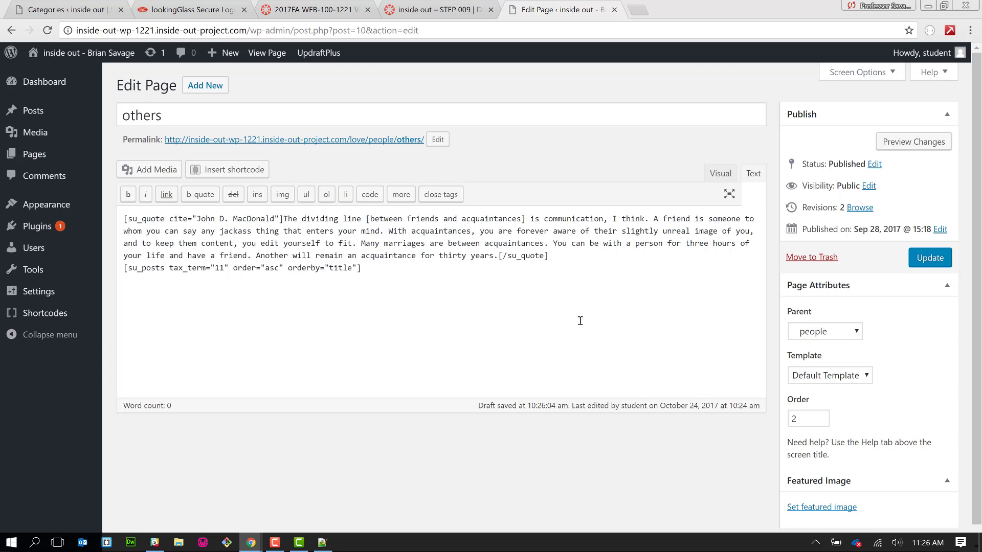
- Update the others page and scroll through its live view showing the quote above the posts
left_click(942, 261)
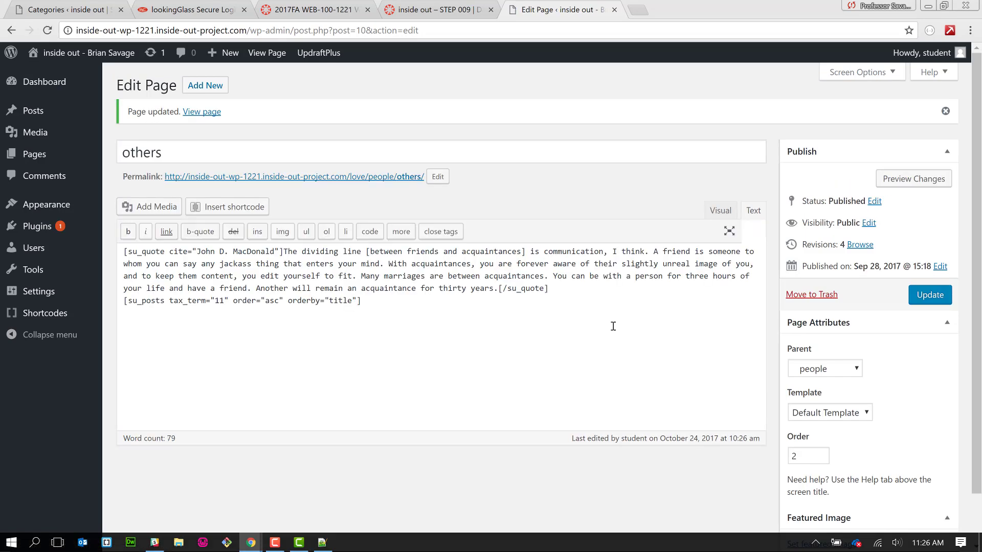
left_click(379, 178)
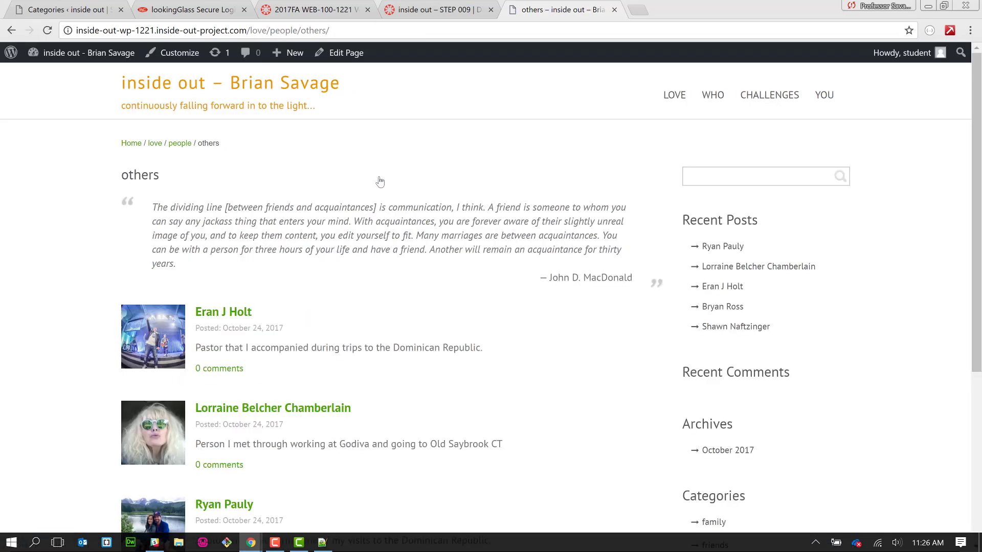
scroll(379, 182, "down", 2)
scroll(379, 182, "up", 2)
scroll(380, 181, "down", 3)
scroll(379, 181, "up", 3)
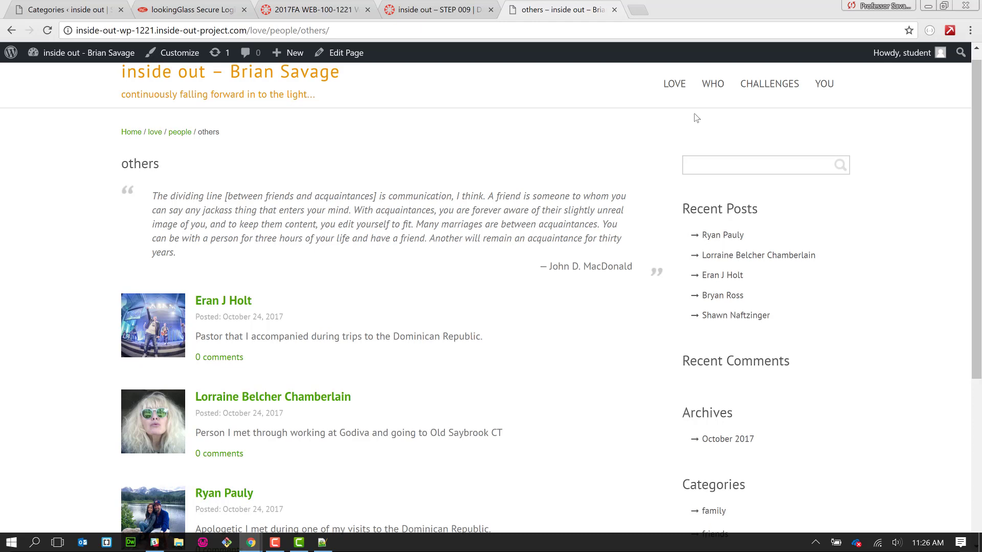
- Go to the friends page from the YOU menu, open its editor and the shortcode picker
mouse_move(676, 96)
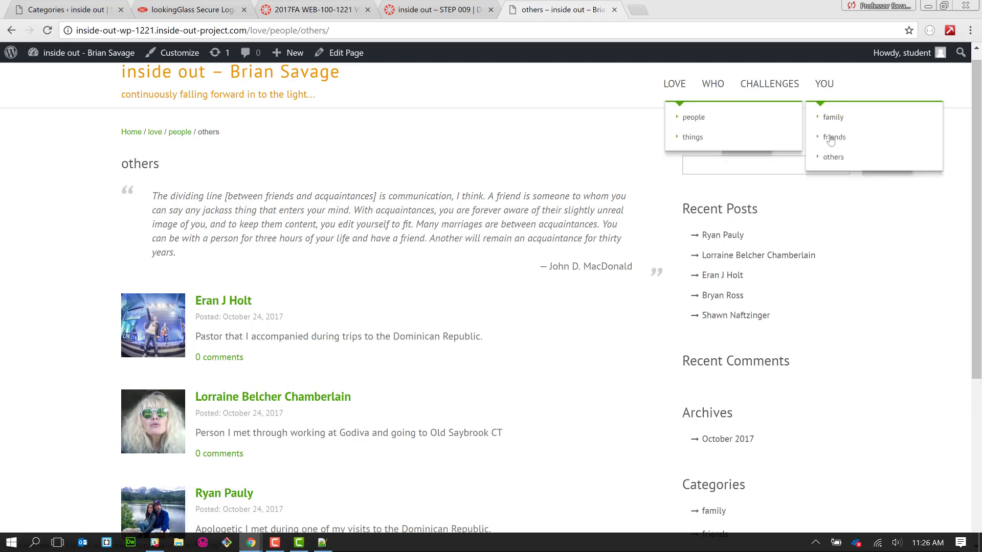
left_click(830, 140)
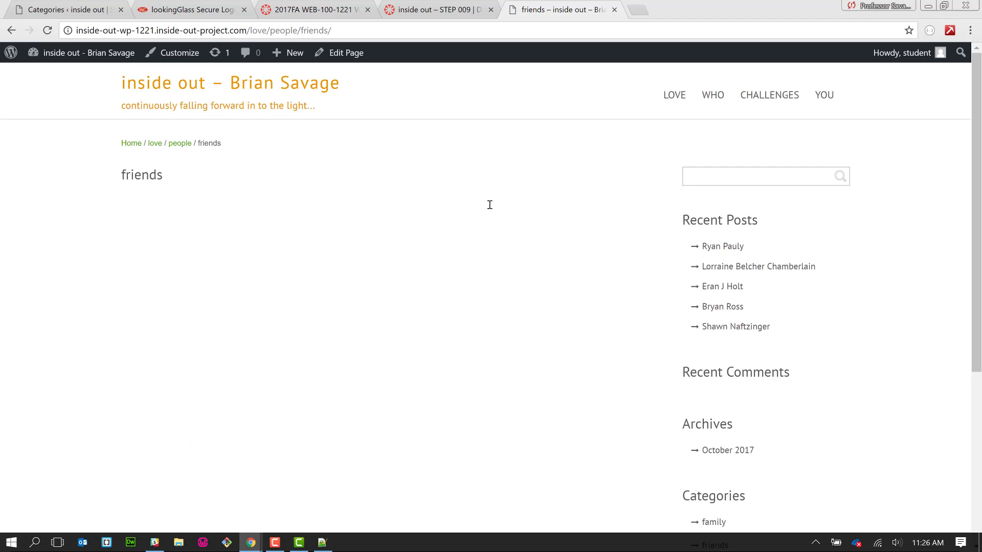
left_click(348, 55)
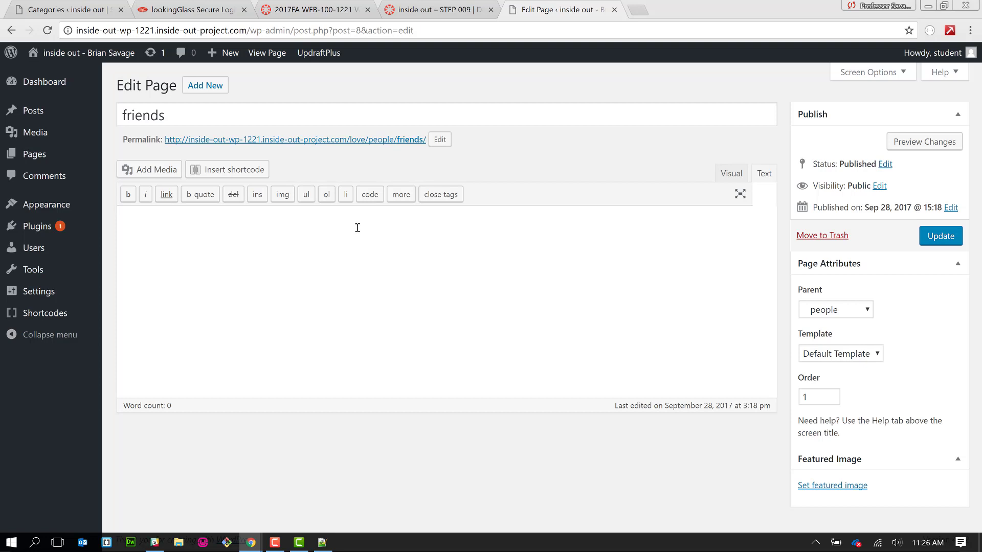
left_click(247, 173)
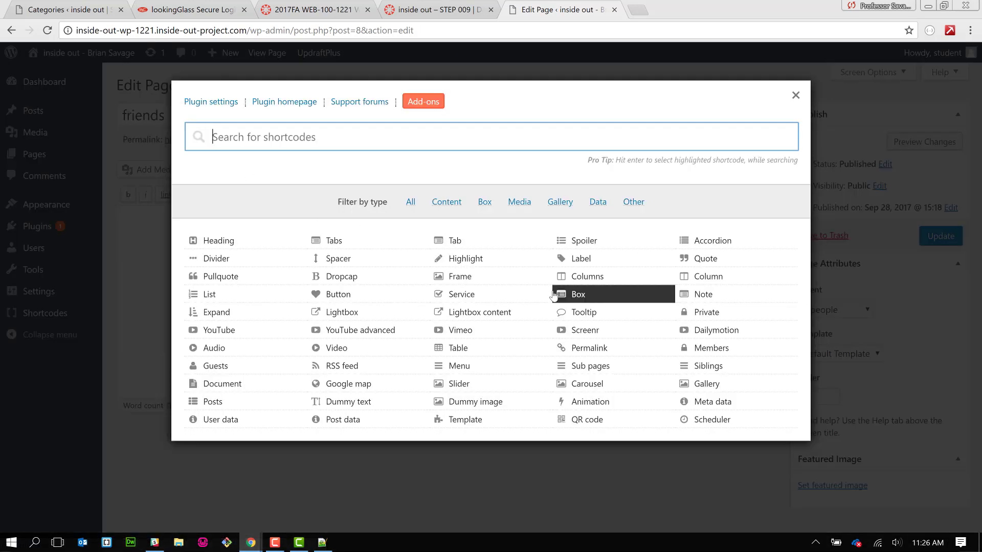
- Insert a Posts shortcode listing the friends category term, after previewing its posts
left_click(271, 401)
scroll(519, 320, "down", 7)
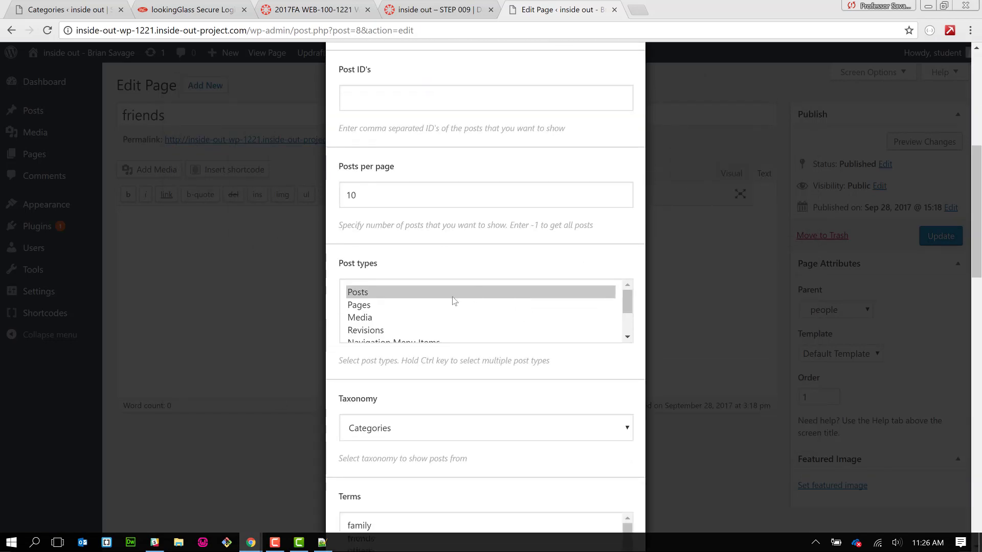
scroll(498, 384, "down", 3)
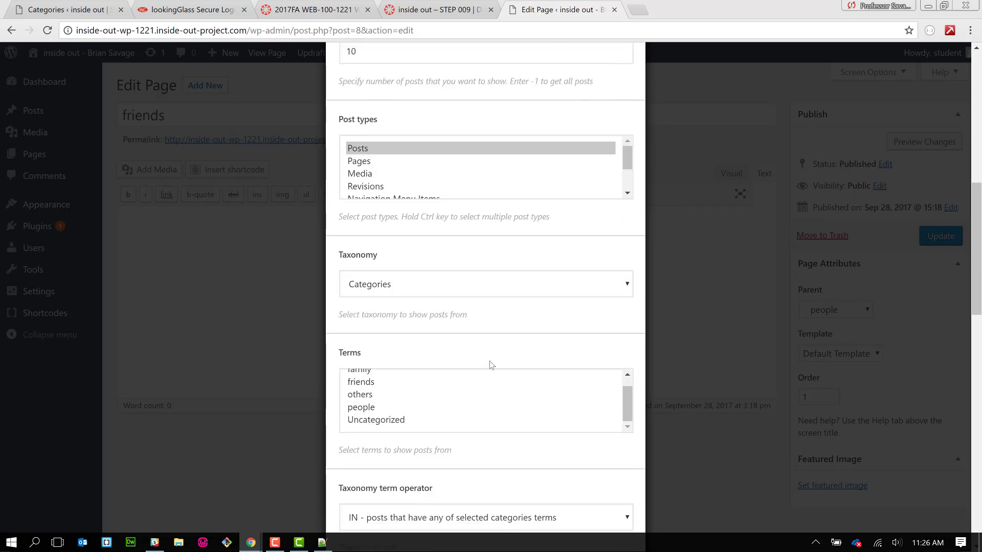
left_click(469, 381)
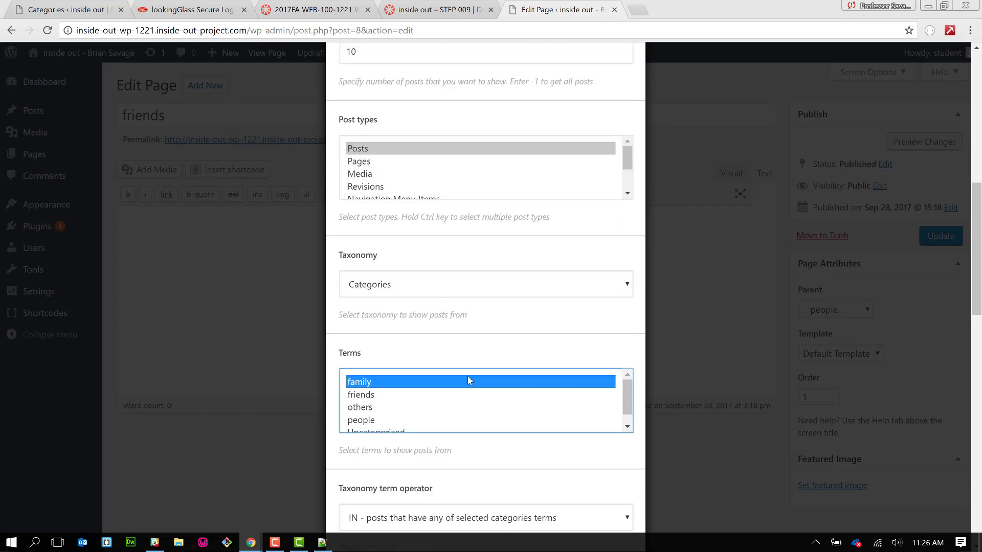
left_click(455, 396)
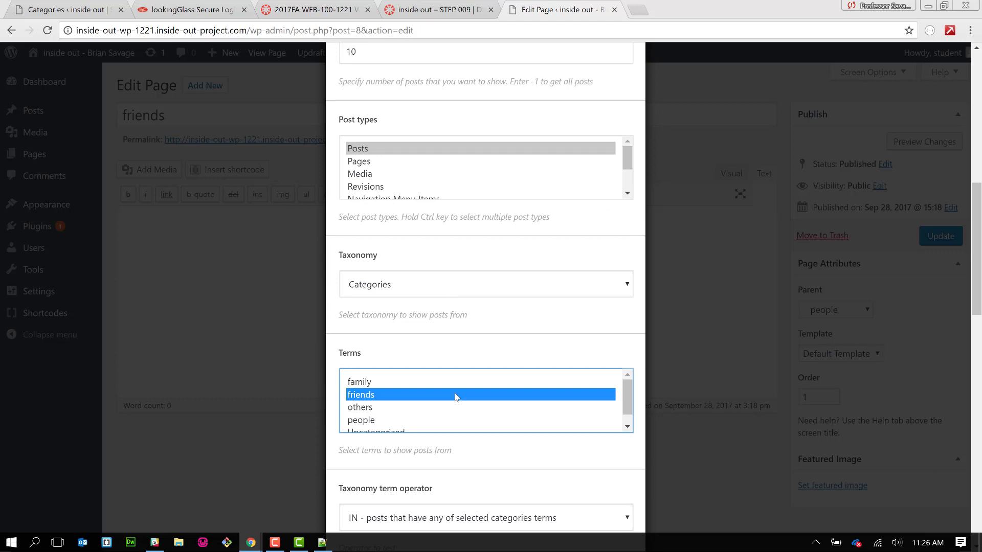
scroll(330, 417, "down", 3)
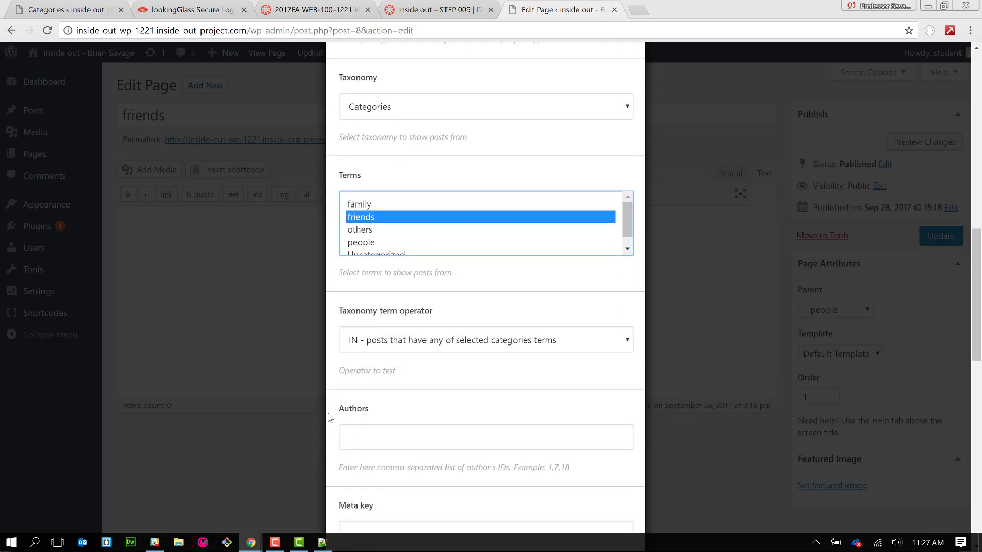
scroll(330, 417, "down", 3)
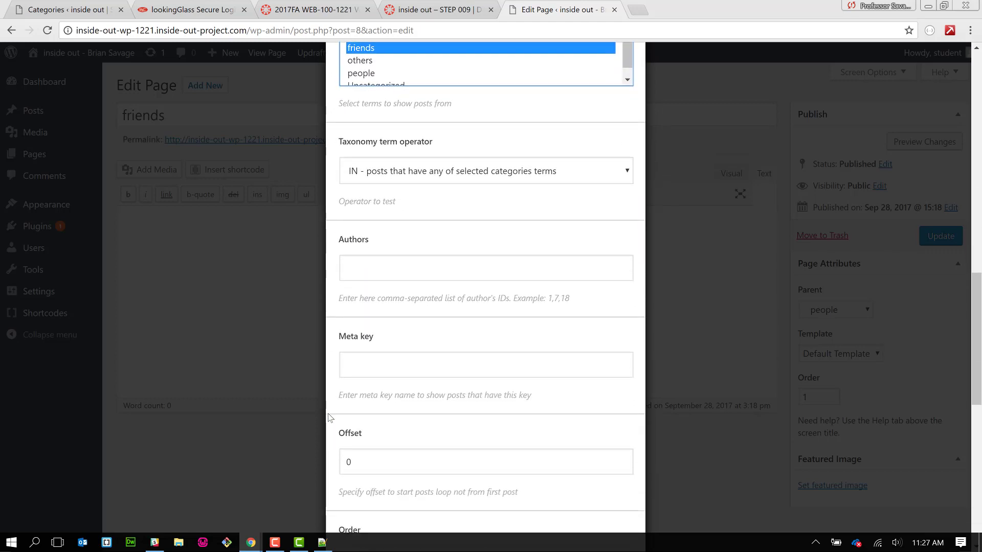
scroll(330, 417, "down", 5)
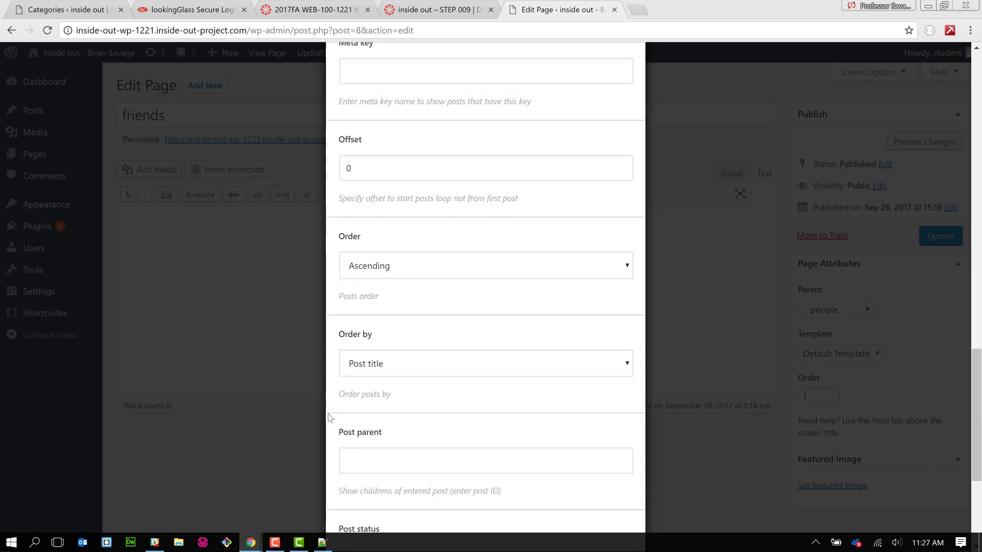
scroll(330, 417, "down", 2)
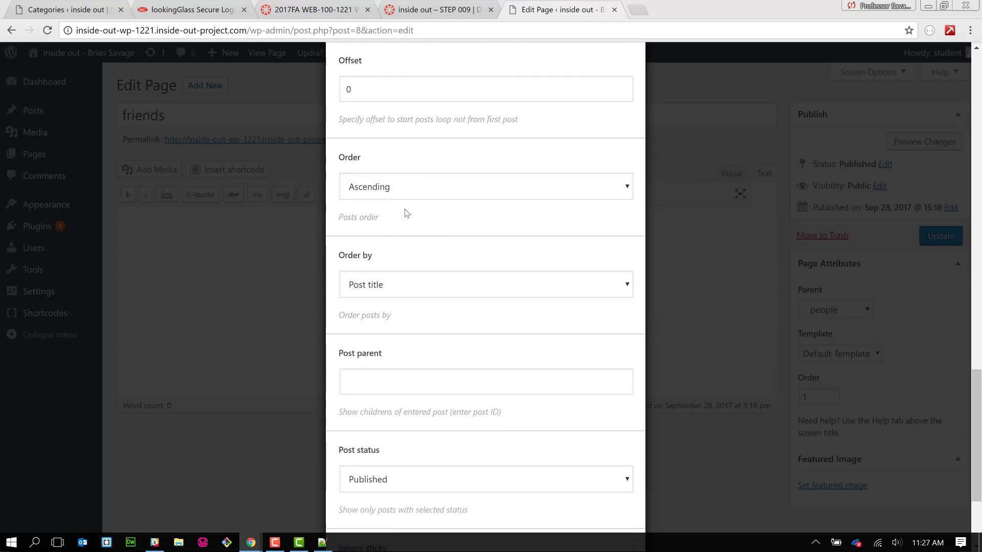
scroll(342, 367, "down", 3)
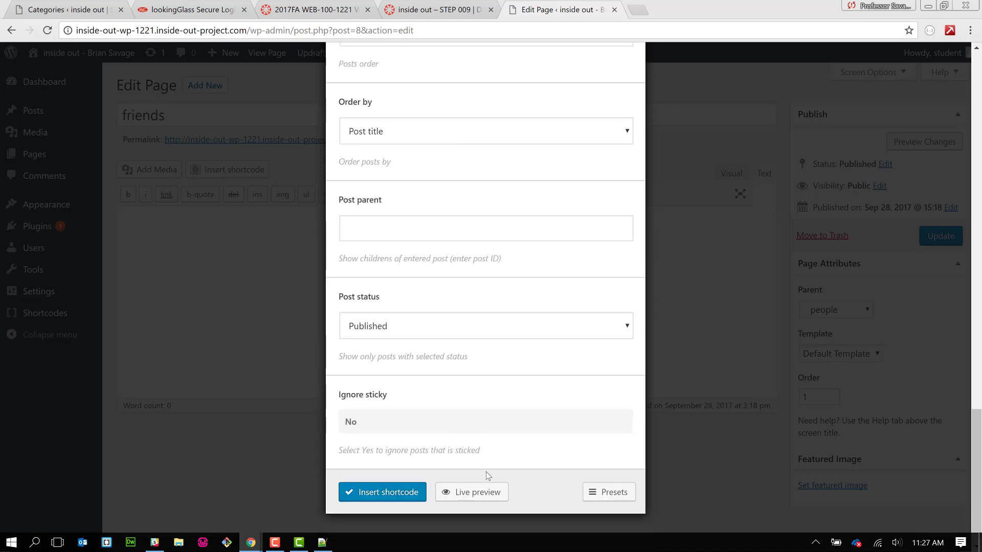
left_click(458, 493)
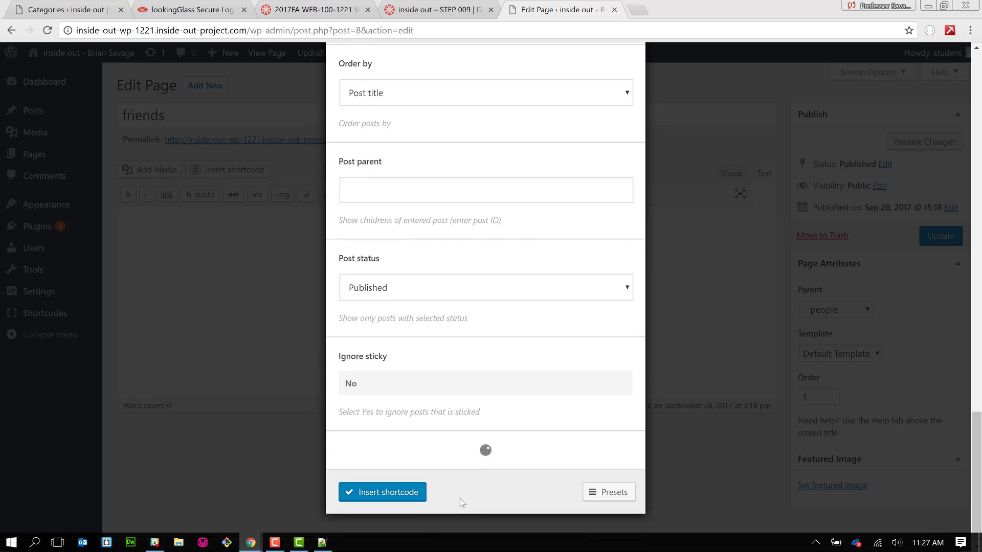
scroll(459, 499, "down", 7)
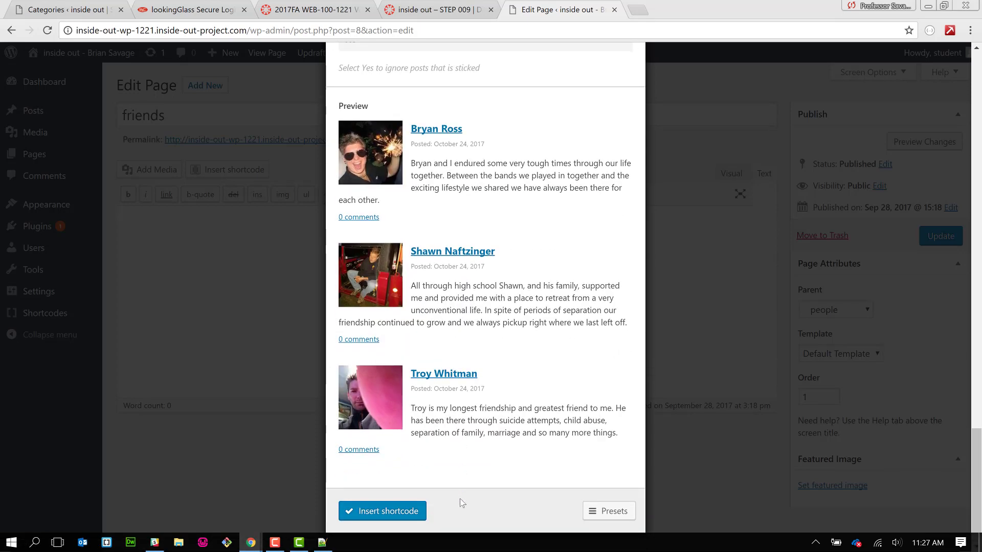
left_click(394, 513)
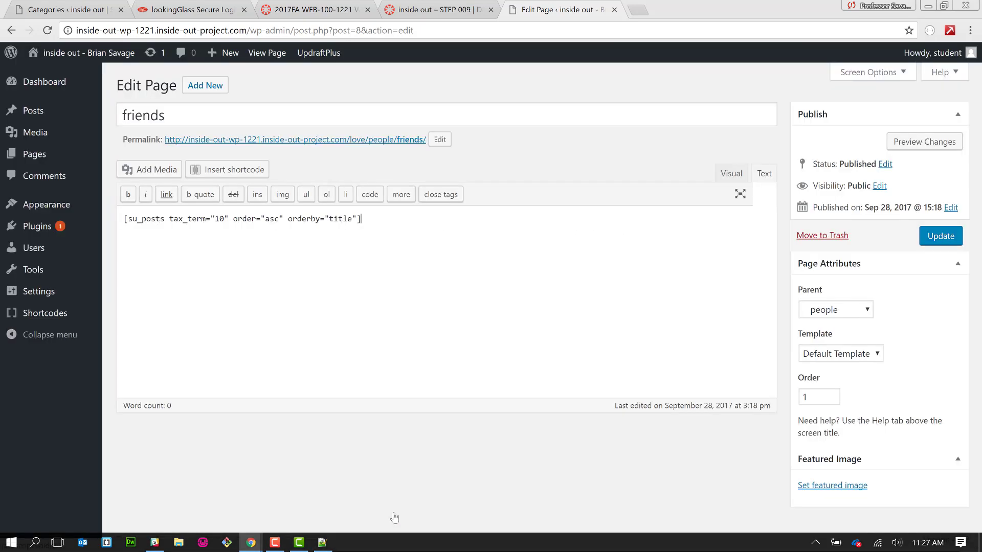
- Add an empty line above the listing and cut the friends quote with its author from people.txt
left_click(123, 219)
key("Return")
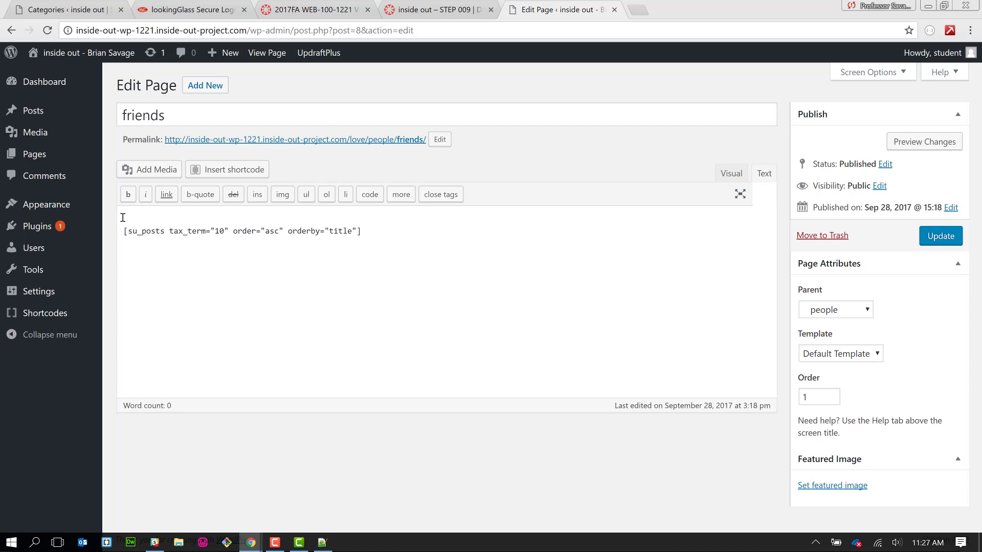
key("alt+Tab")
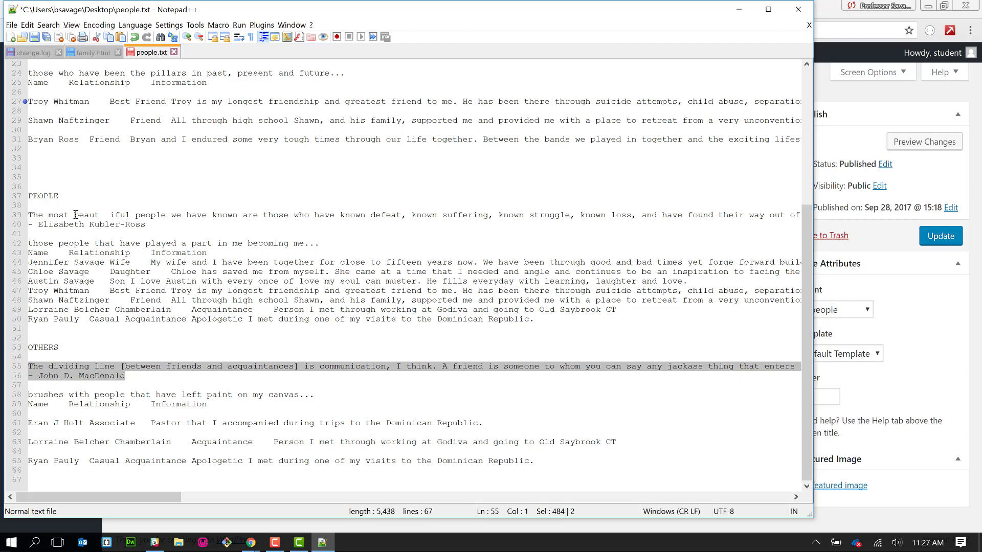
scroll(76, 215, "up", 2)
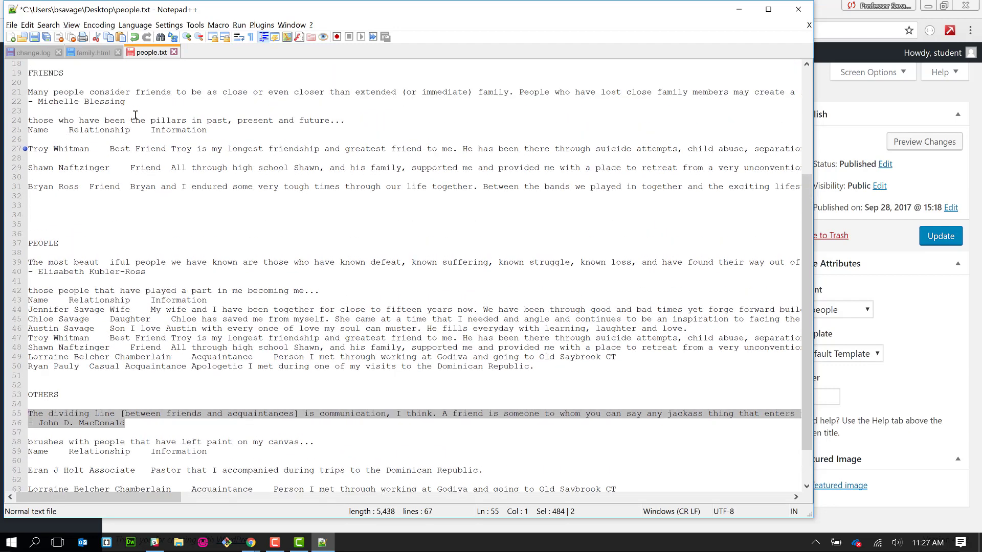
left_click_drag(137, 98, 21, 96)
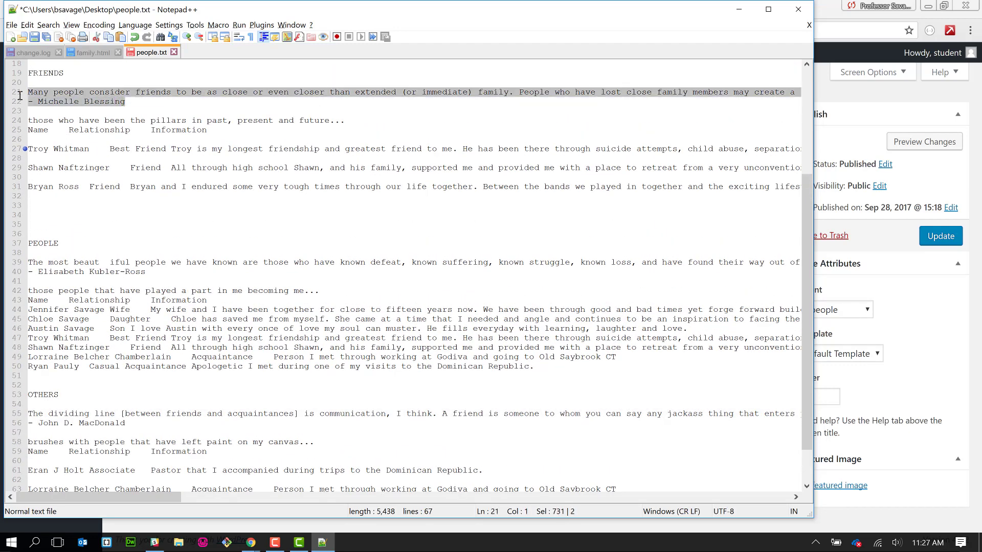
key("Delete")
key("alt+Tab")
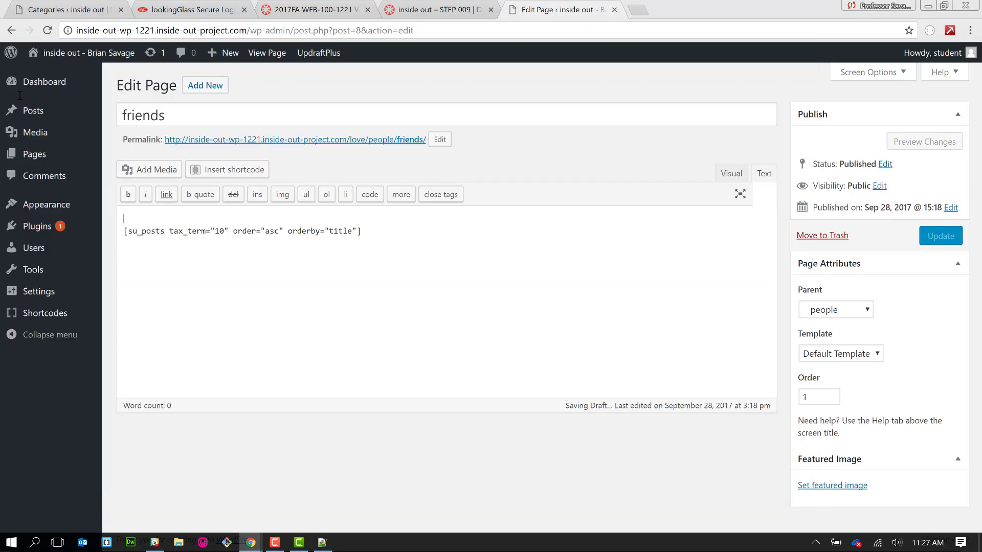
- Start a Quote shortcode and replace its sample content with the friends quote, minus the author line
left_click(228, 169)
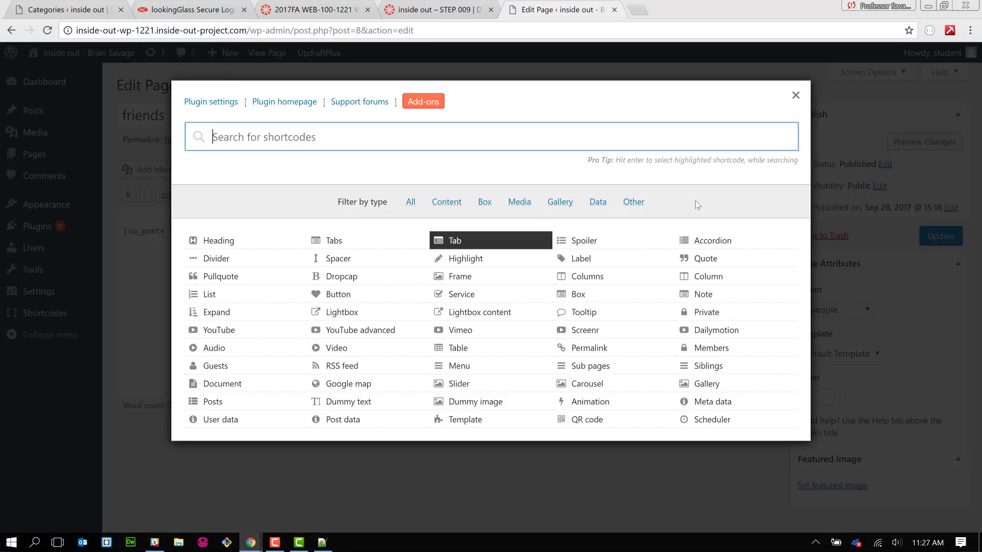
left_click(710, 259)
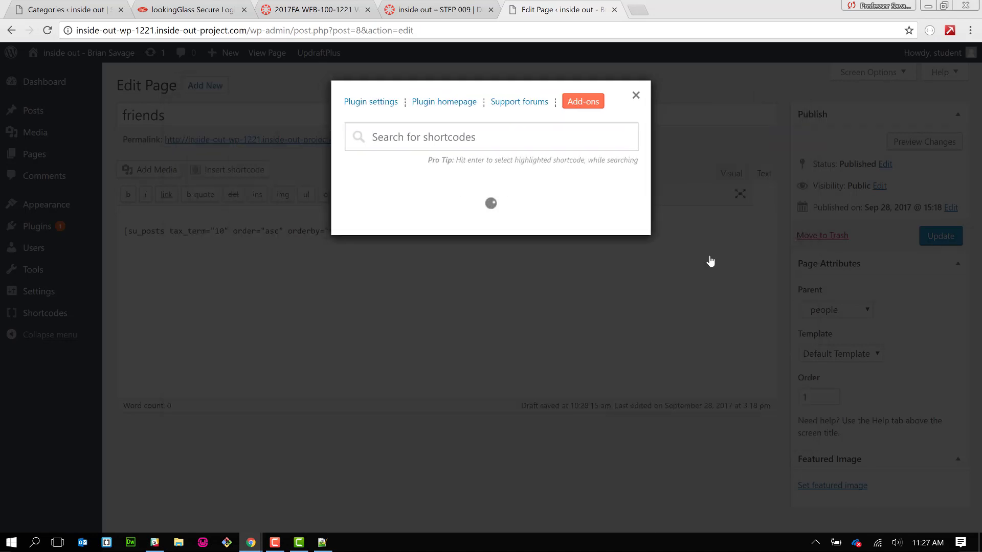
scroll(538, 329, "down", 5)
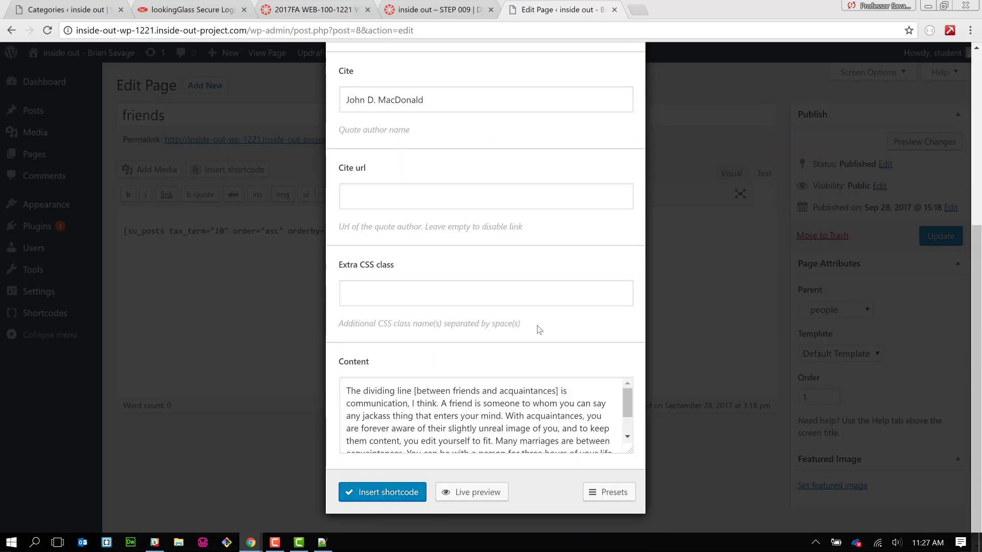
left_click(471, 388)
triple_click(471, 388)
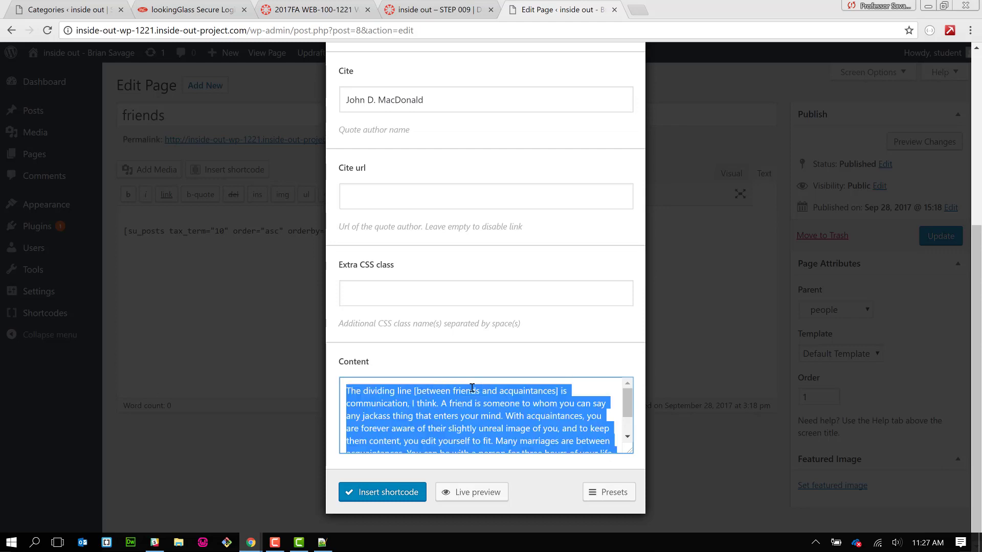
key("BackSpace")
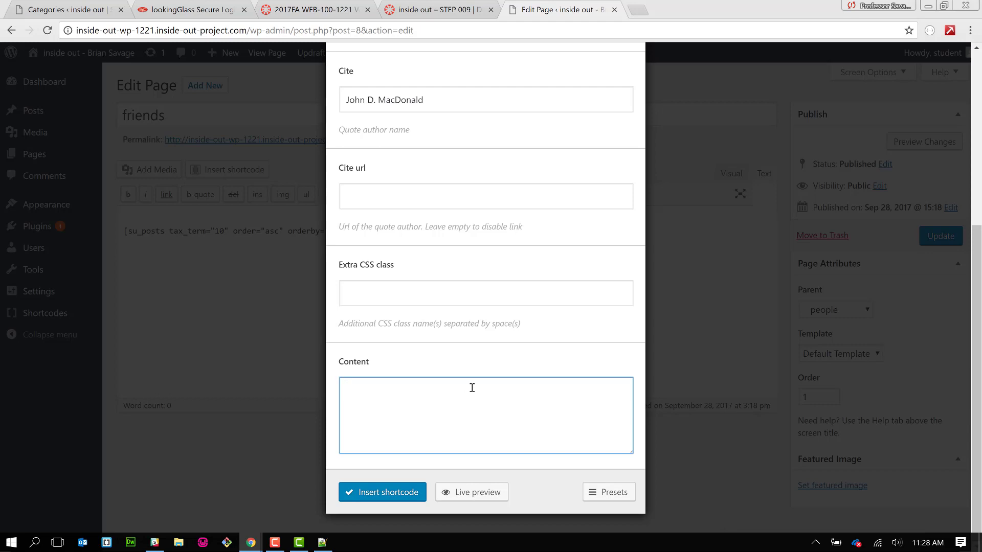
key("ctrl+v")
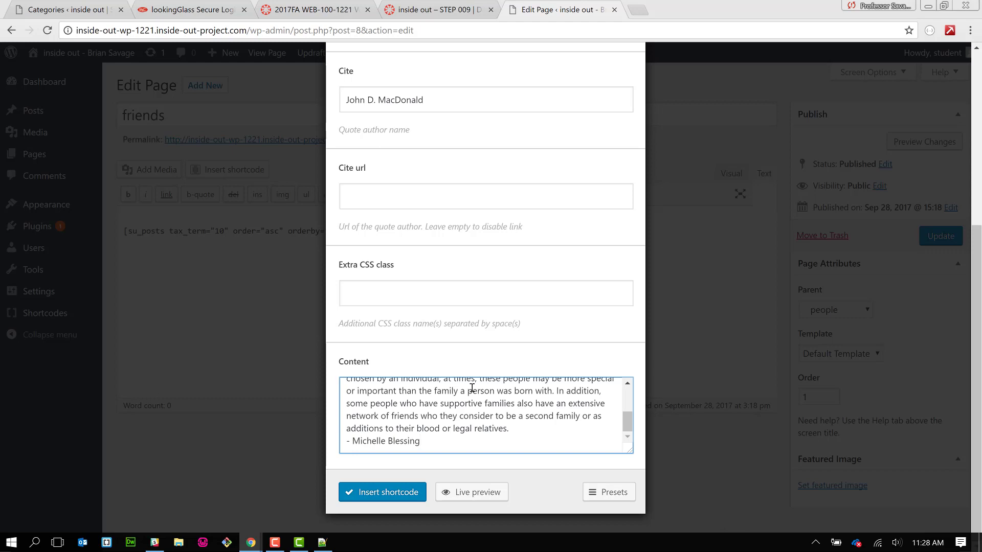
left_click(353, 441, "shift")
key("ctrl+c")
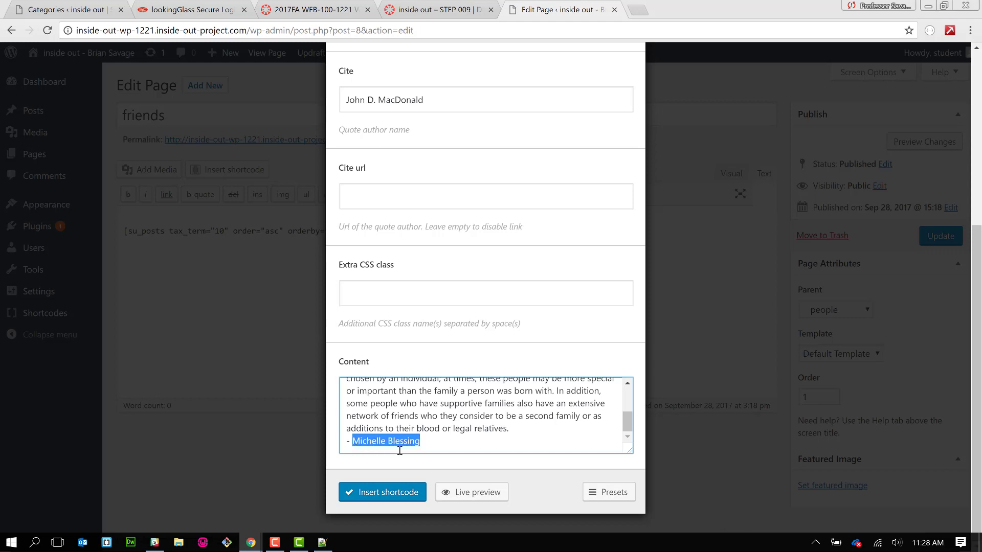
key("BackSpace")
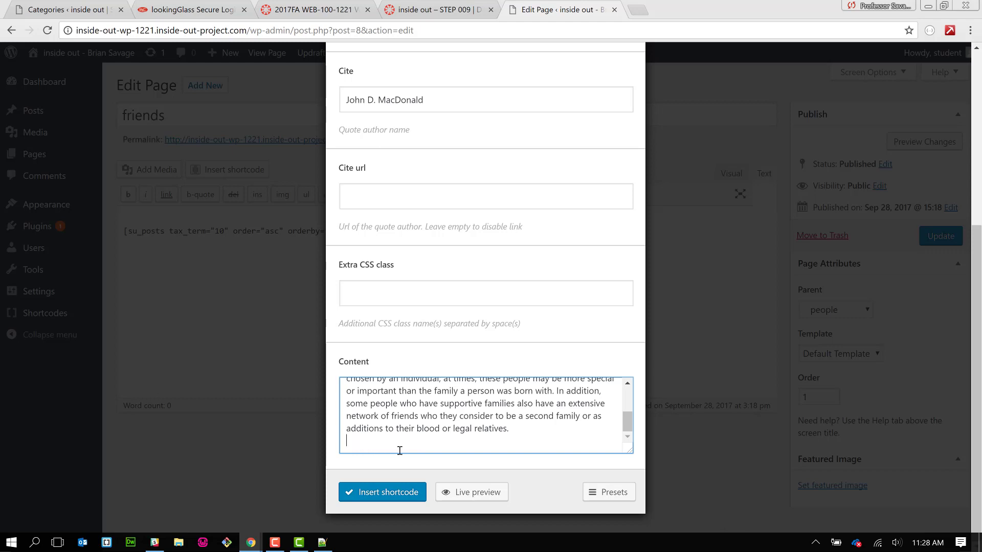
key("BackSpace")
key("BackSpace")
key("BackSpace")
key("BackSpace")
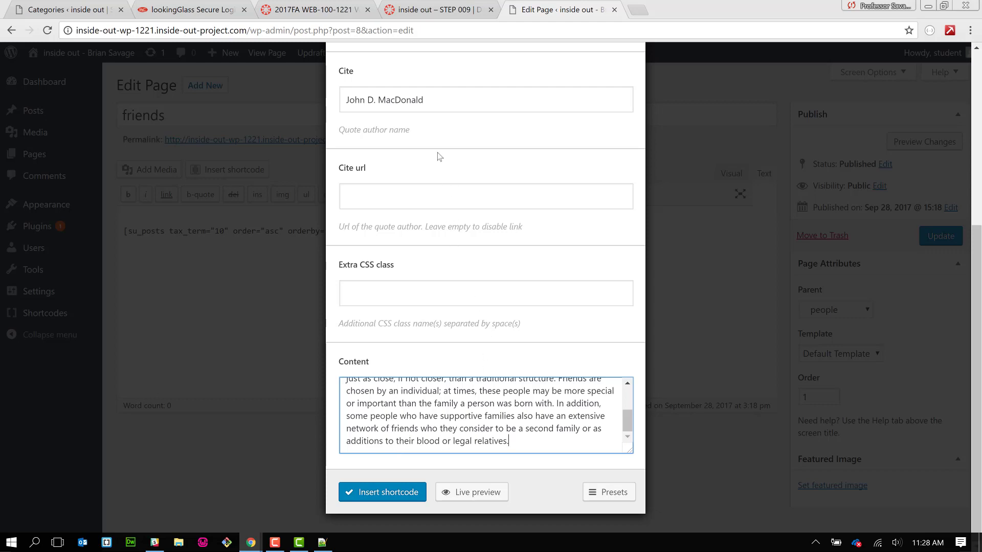
- Set the cite to the quote's author, insert the quote, update the friends page and view it
left_click_drag(428, 107, 317, 90)
key("BackSpace")
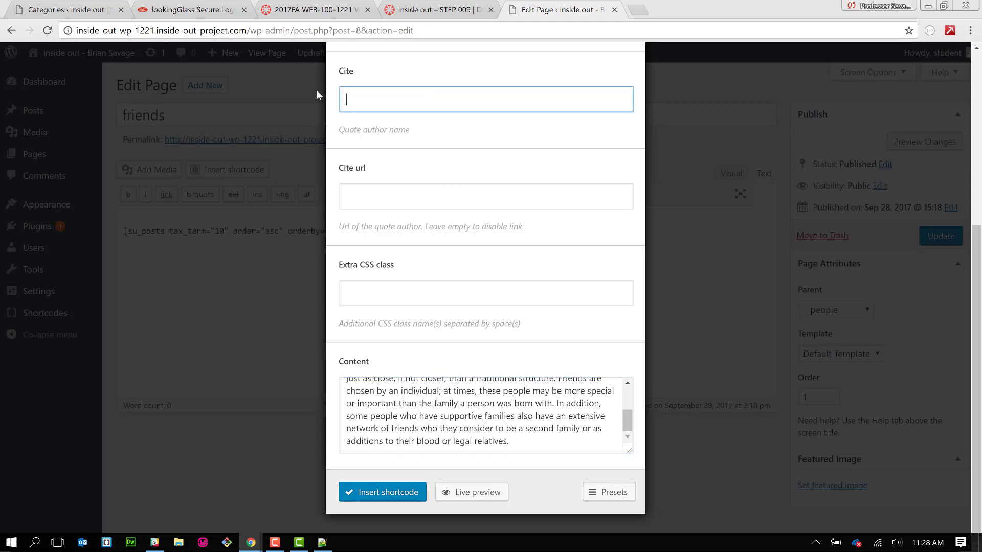
key("ctrl+v")
left_click(385, 494)
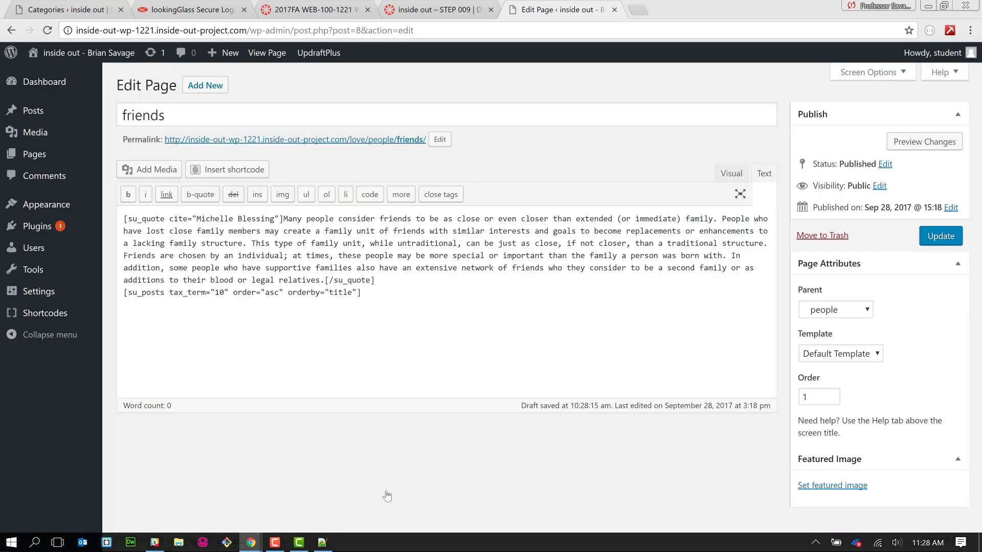
left_click(939, 235)
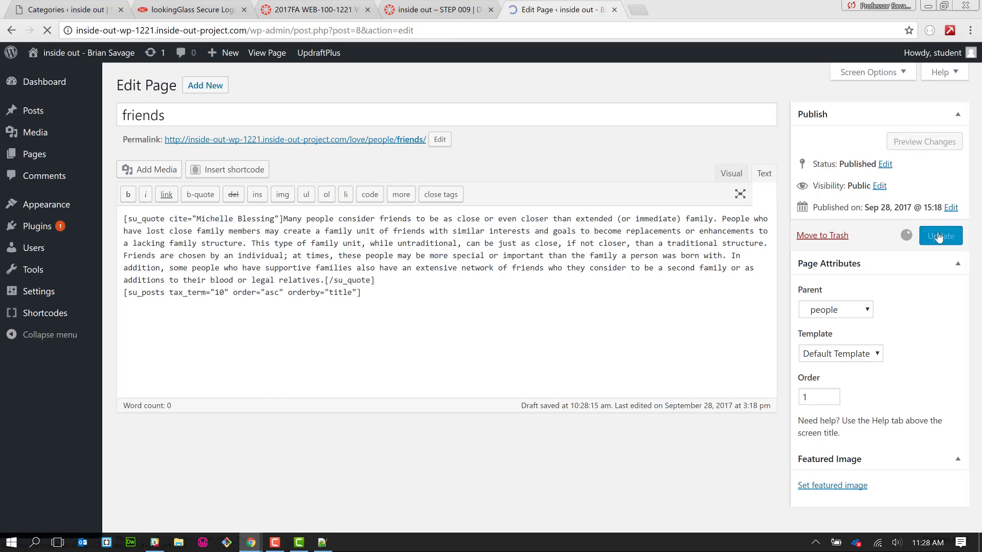
left_click(399, 177)
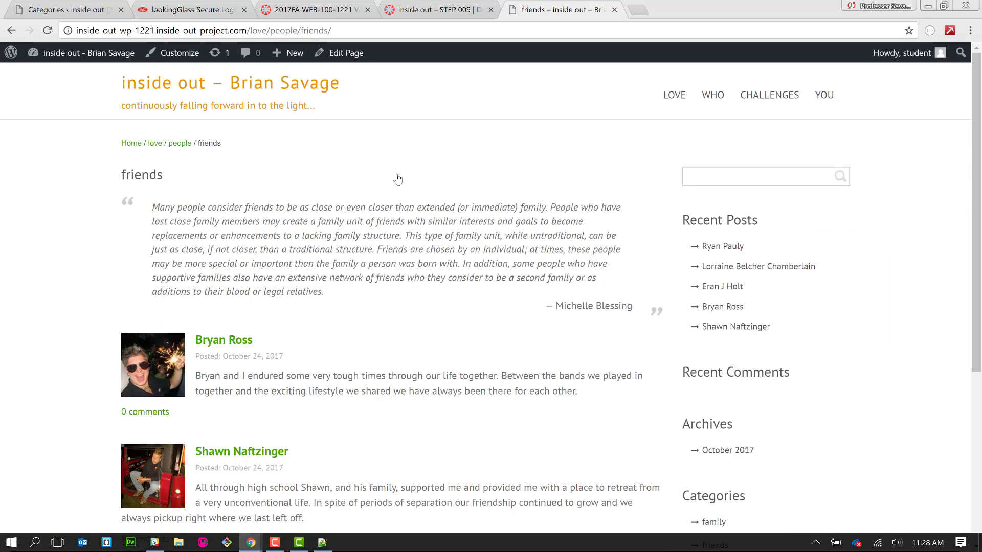
- Go from the friends page to the others page under LOVE > people
scroll(398, 250, "down", 5)
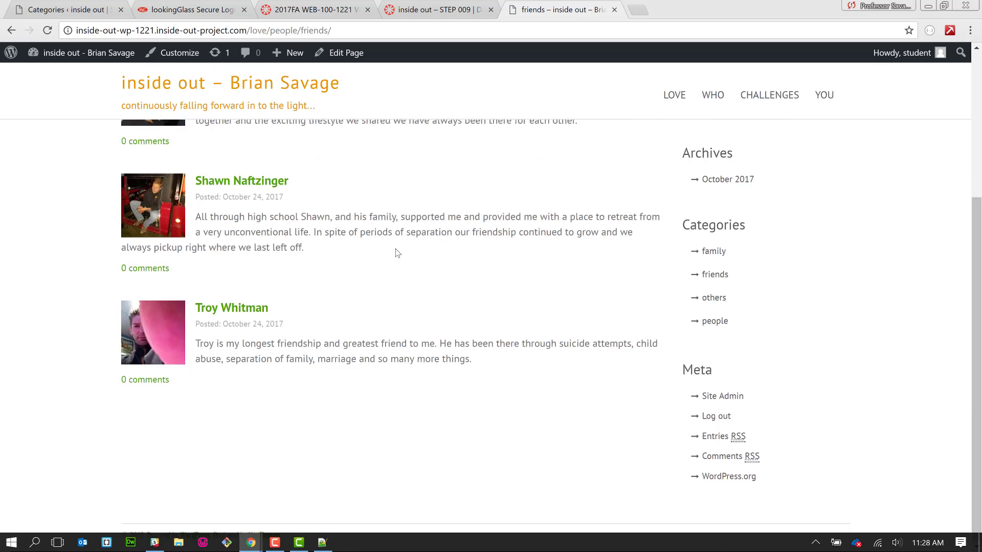
scroll(398, 253, "up", 3)
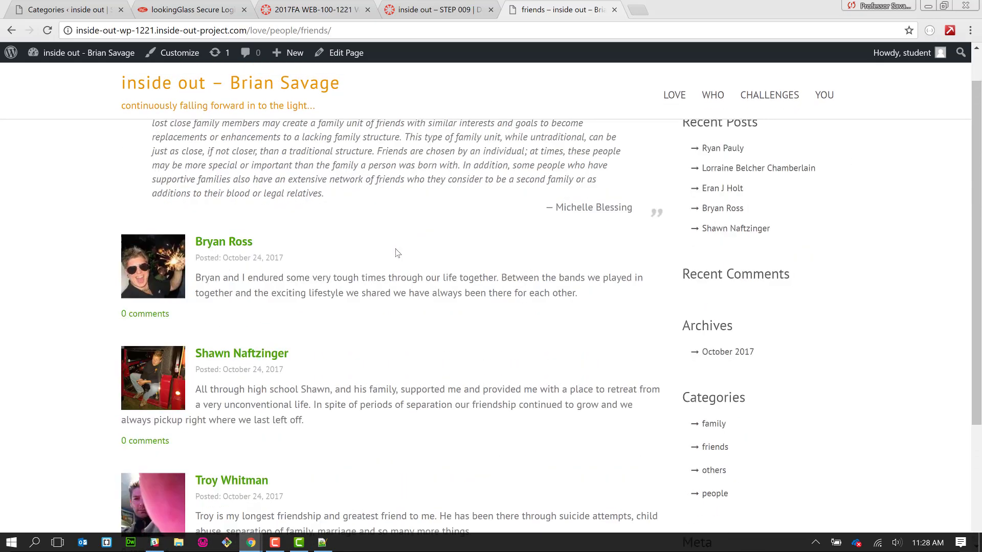
scroll(397, 253, "down", 2)
scroll(398, 253, "up", 4)
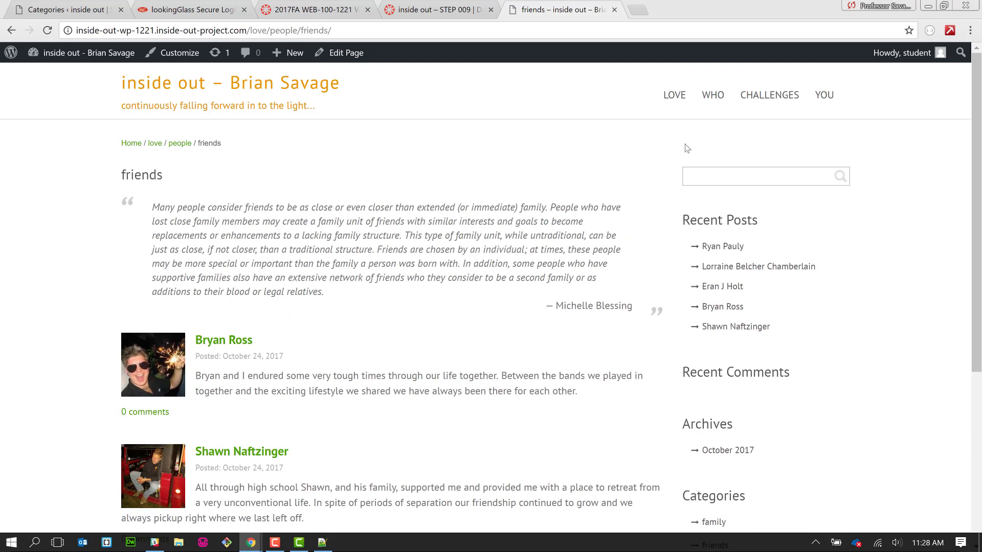
mouse_move(674, 99)
mouse_move(689, 140)
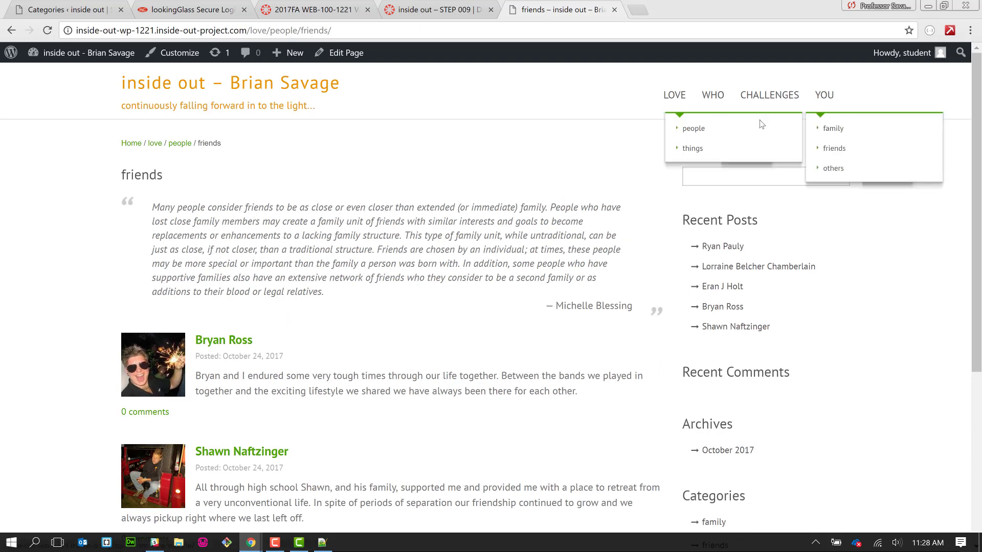
left_click(827, 178)
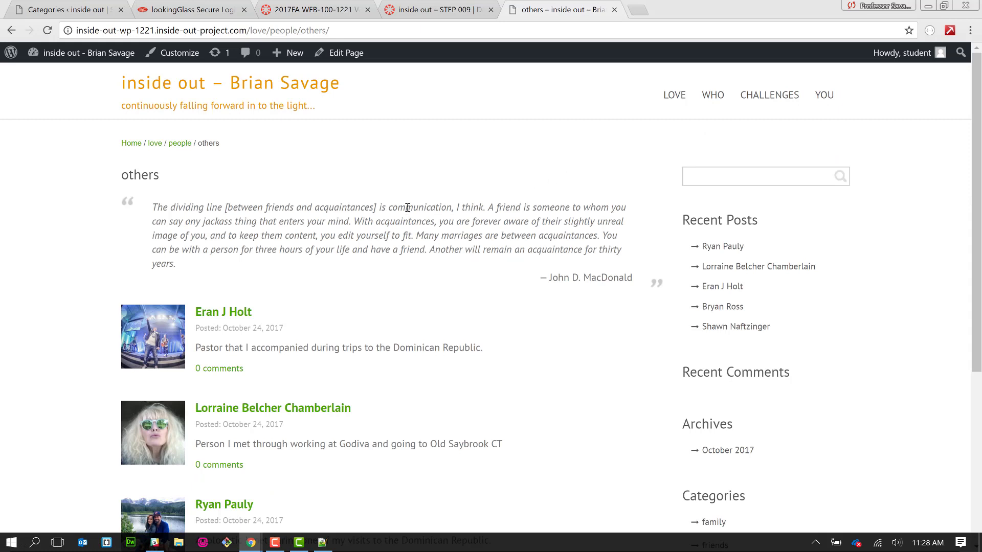
- Open the family page under LOVE > people
mouse_move(675, 93)
mouse_move(718, 132)
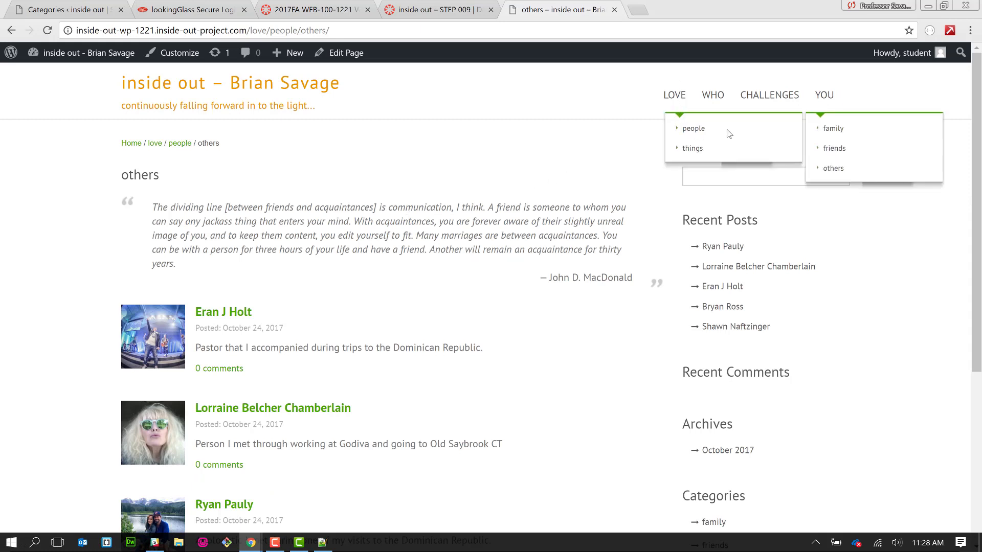
left_click(827, 130)
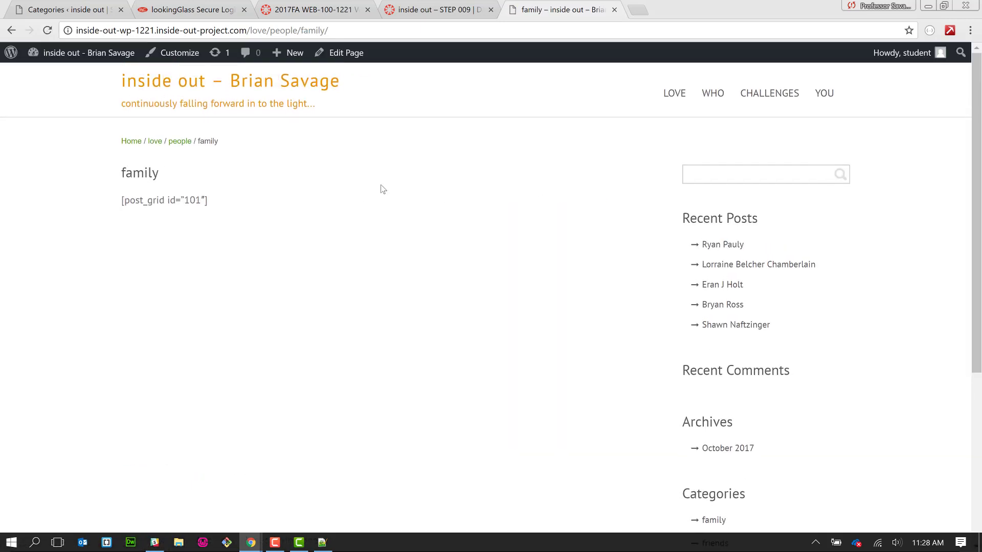
- Edit the family page and delete its [post_grid id="101"] shortcode, then switch to people.txt
left_click(332, 56)
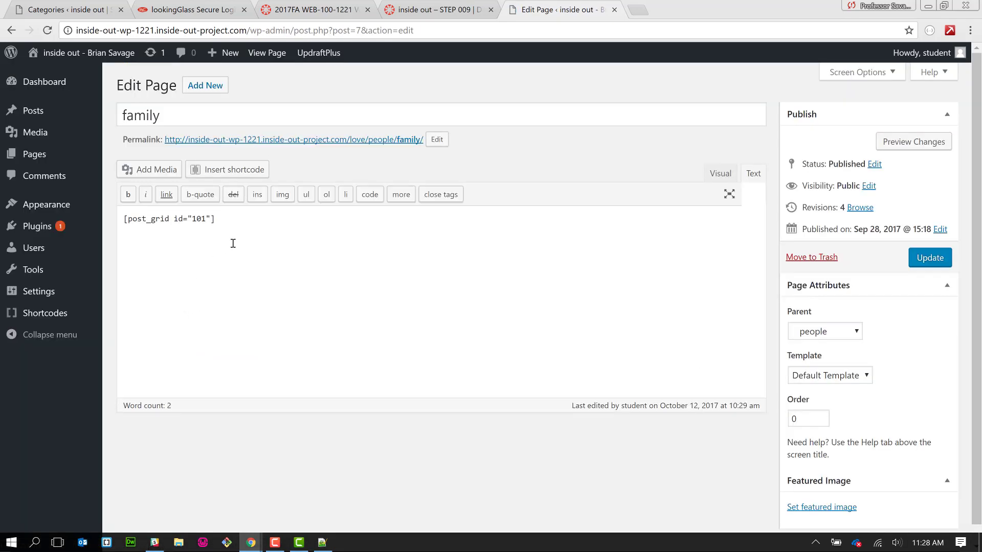
left_click_drag(220, 240, 118, 216)
key("BackSpace")
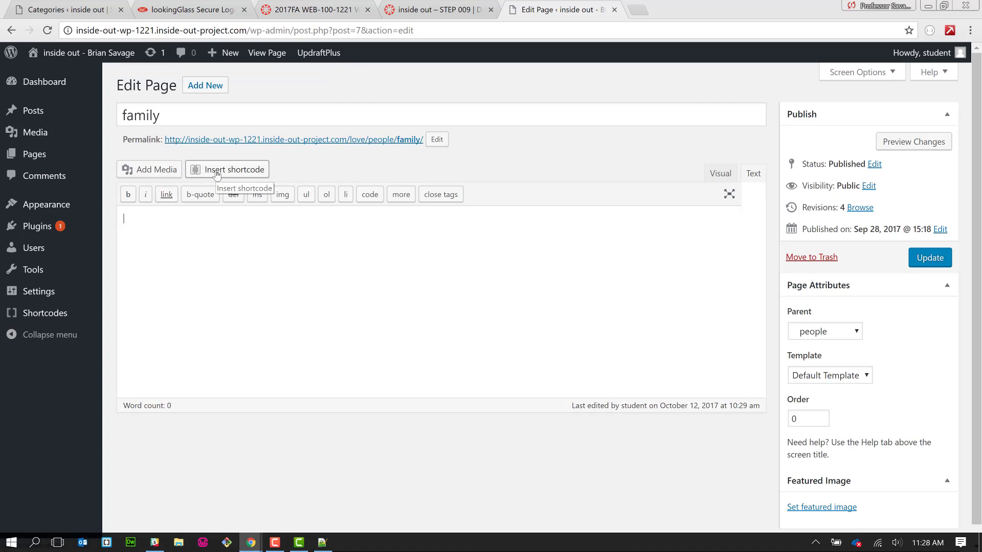
key("alt+Tab")
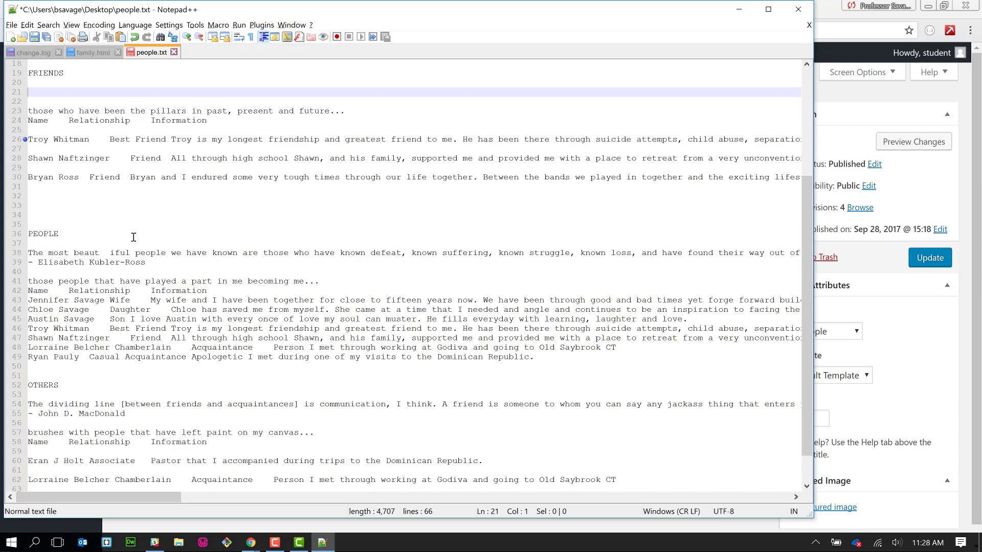
- Copy the dictionary definition of family and its attribution from people.txt, leaving the file unchanged
scroll(133, 237, "up", 4)
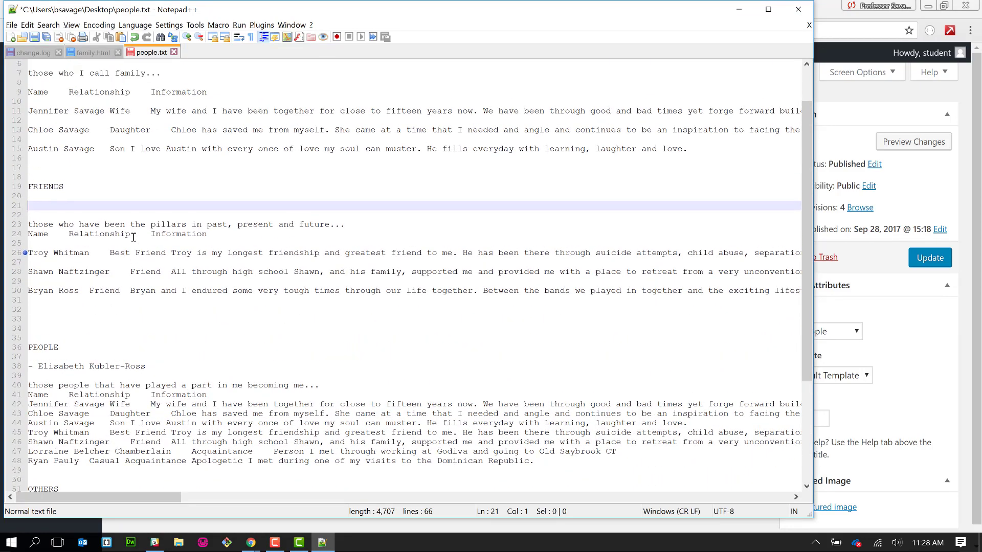
scroll(133, 237, "up", 2)
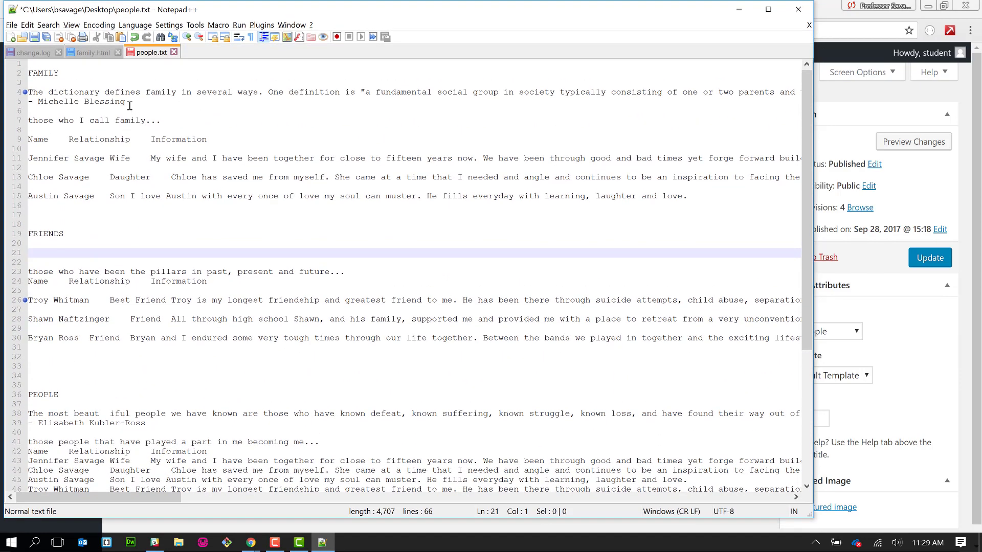
left_click_drag(130, 105, 26, 94)
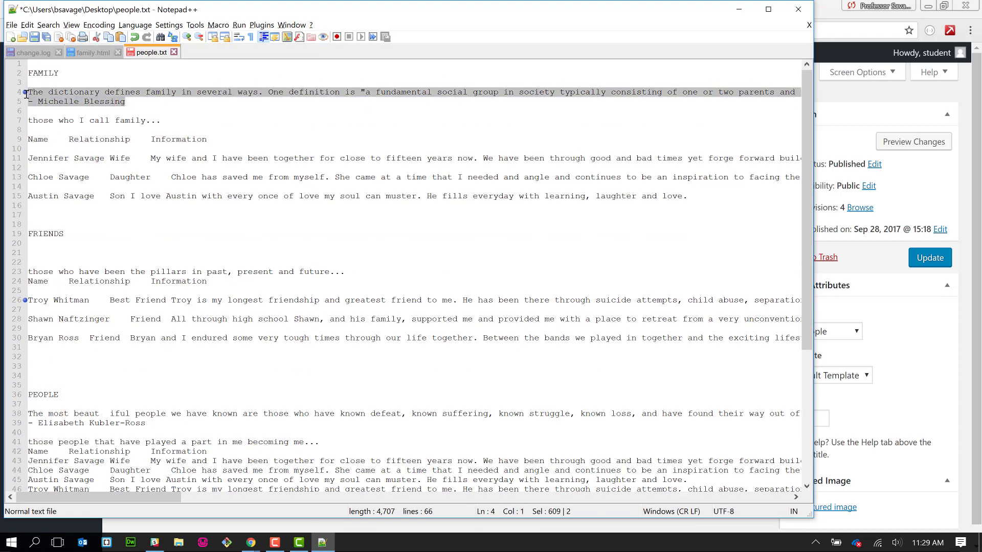
key("Delete")
left_click(152, 179)
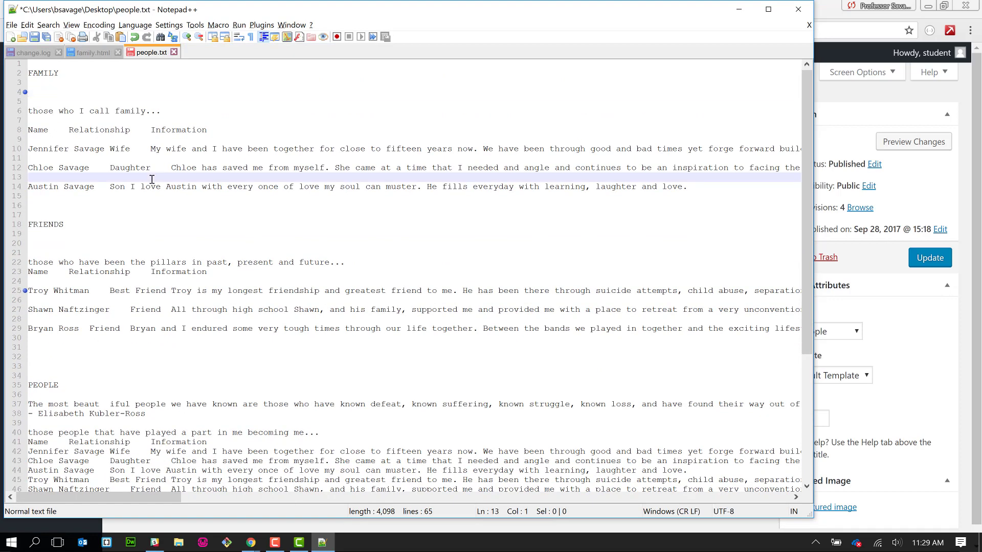
key("ctrl+z")
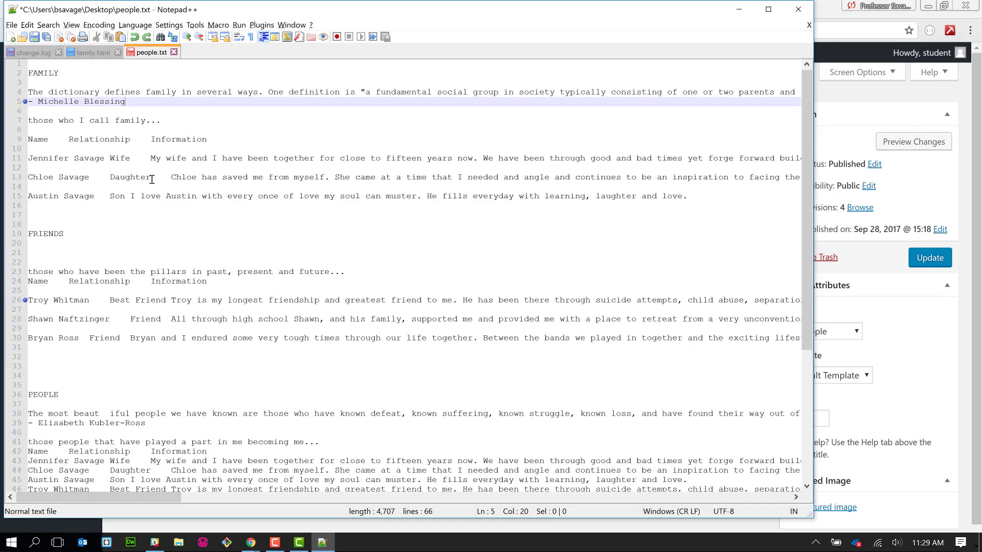
key("alt+Tab")
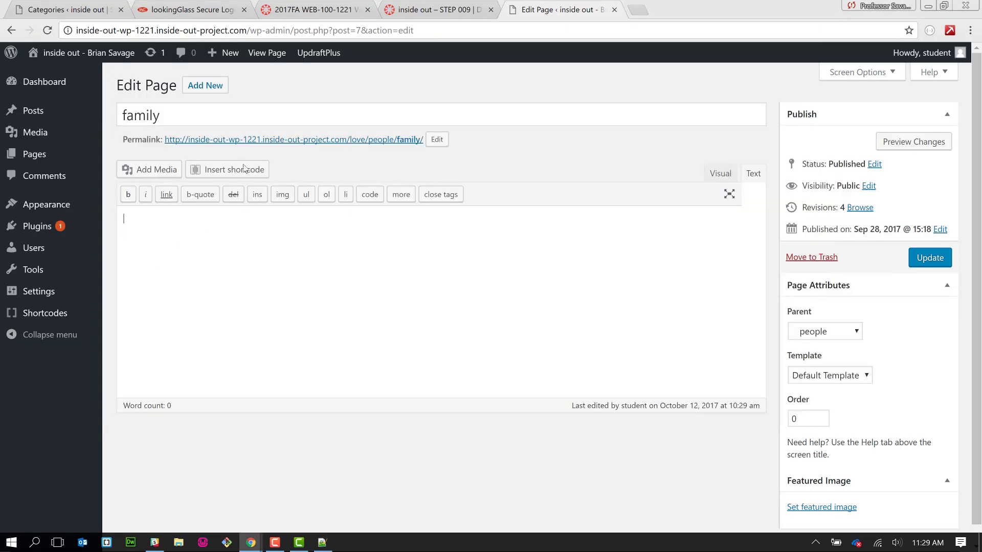
- Insert a Quote shortcode with the pasted family definition, removing the attribution line from its content
left_click(245, 171)
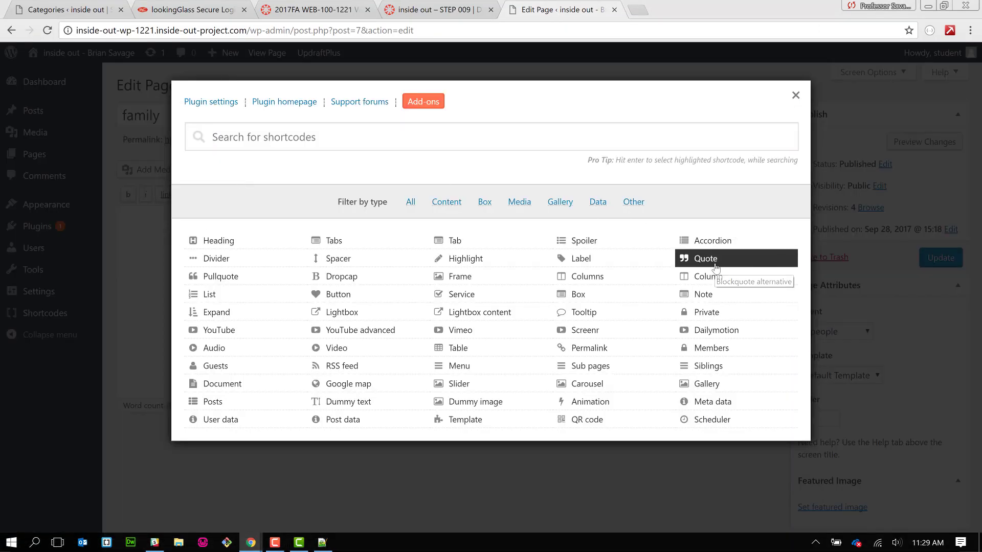
left_click(723, 265)
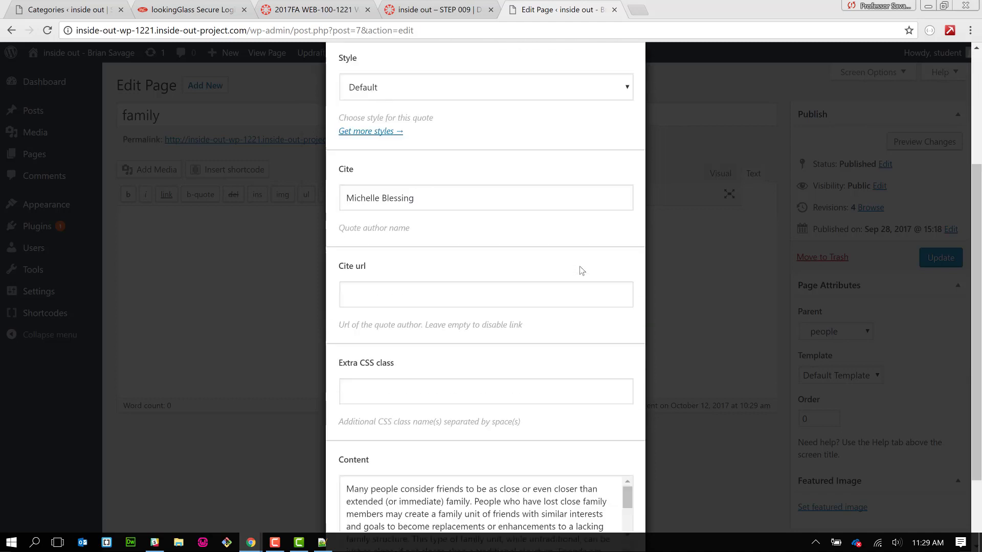
scroll(513, 388, "down", 1)
left_click(493, 442)
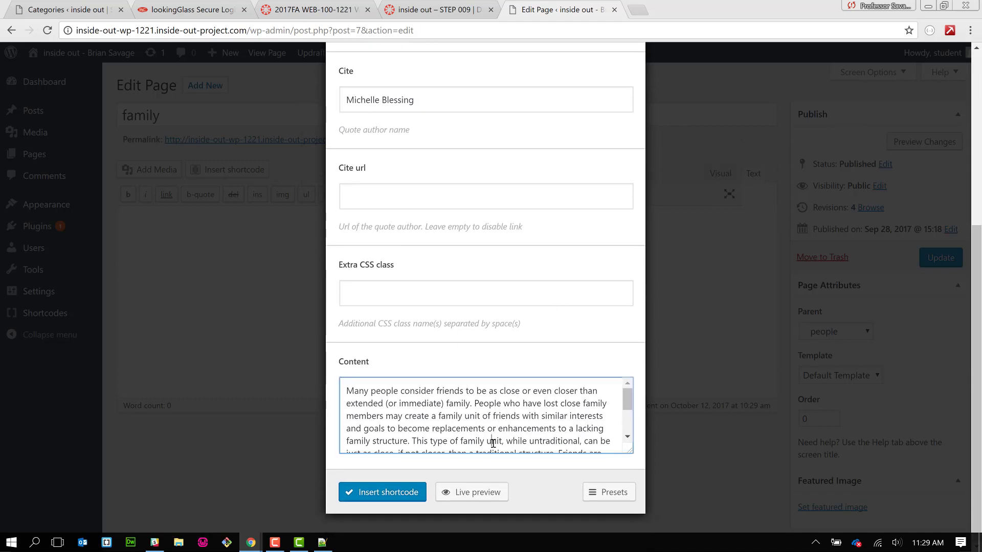
key("ctrl+a")
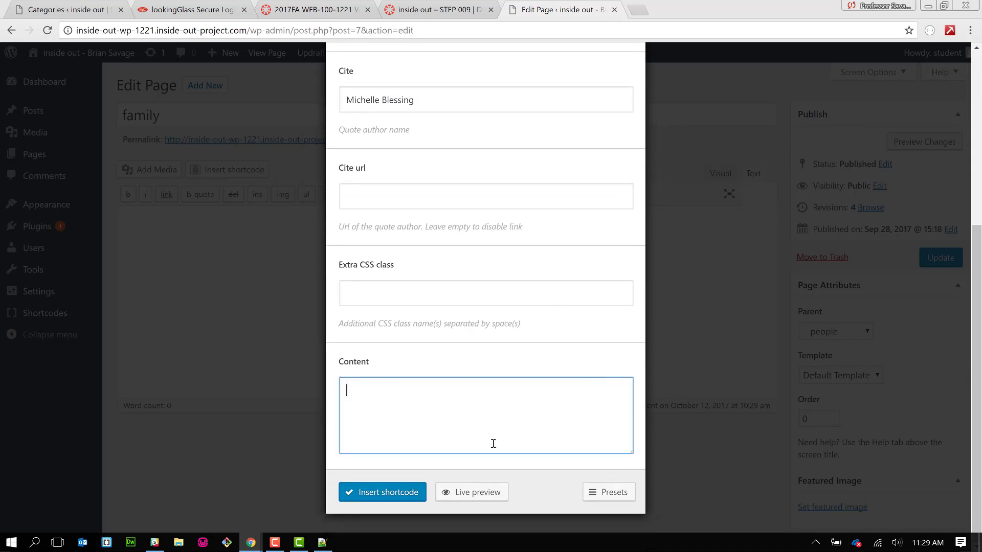
key("BackSpace")
key("ctrl+v")
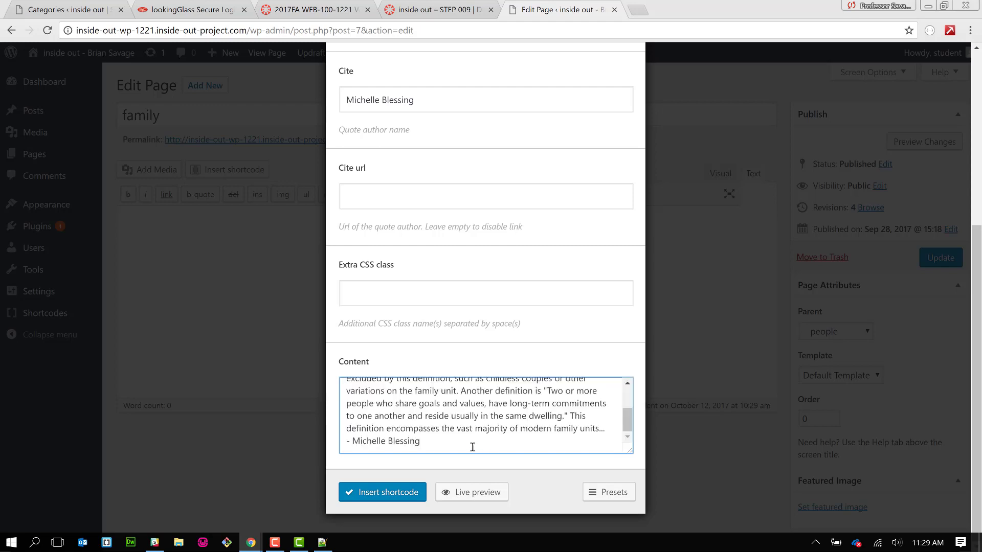
left_click_drag(473, 444, 316, 442)
key("BackSpace")
key("BackSpace")
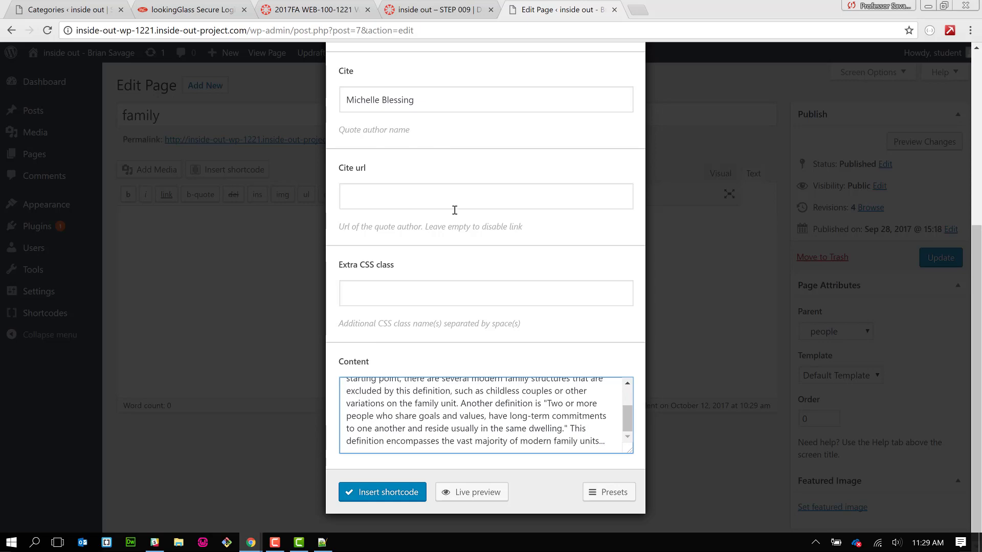
left_click(408, 494)
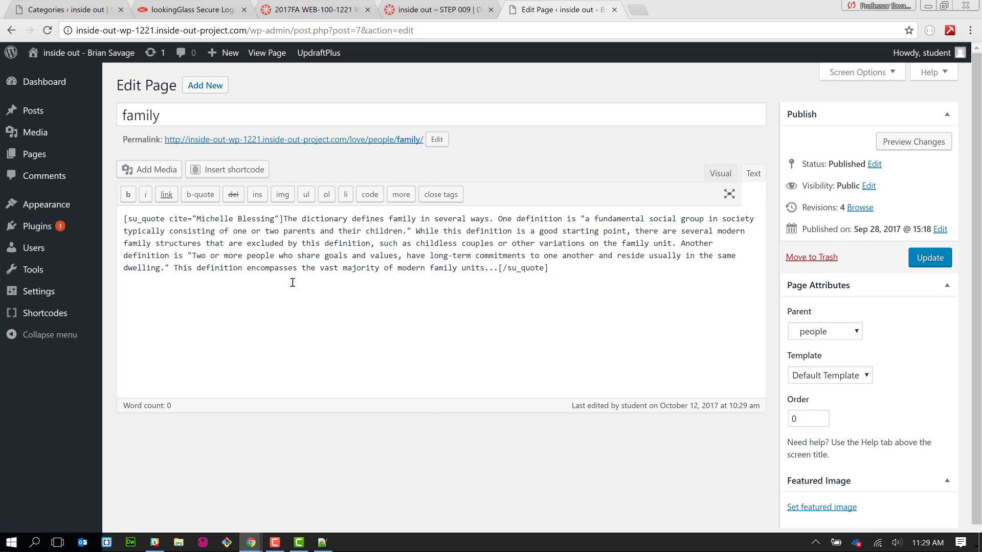
- Add a Posts shortcode for the family term, sorted by title ascending, and update the page
left_click(261, 171)
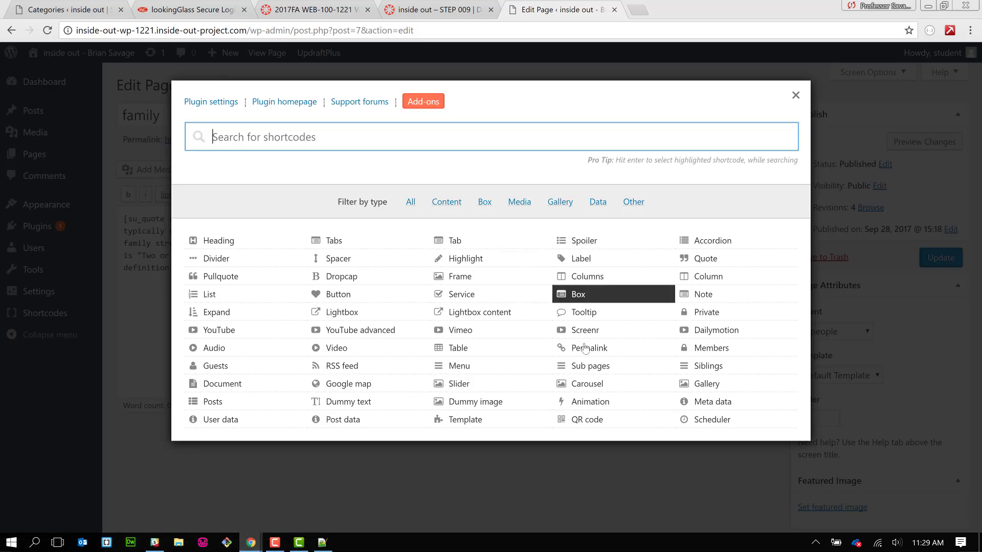
left_click(247, 407)
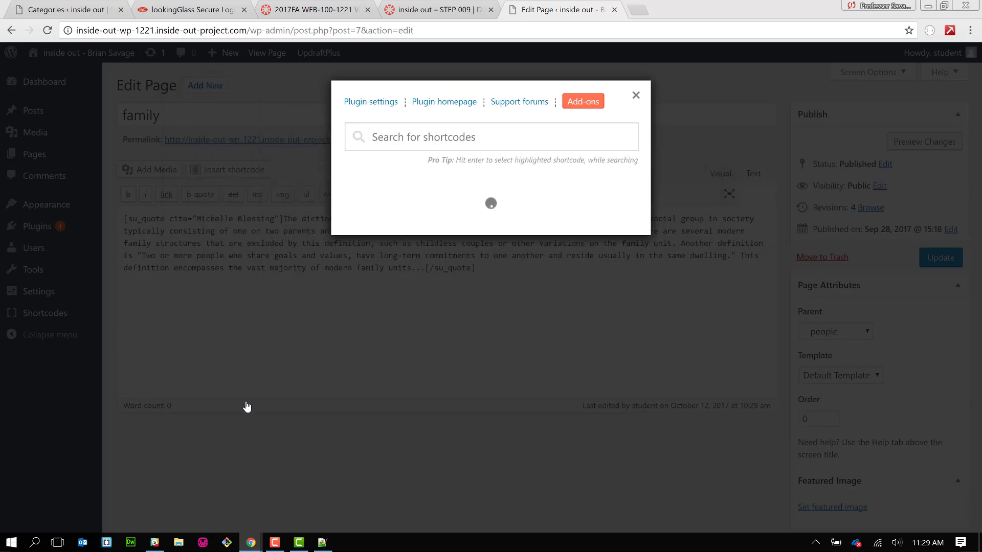
scroll(460, 387, "down", 10)
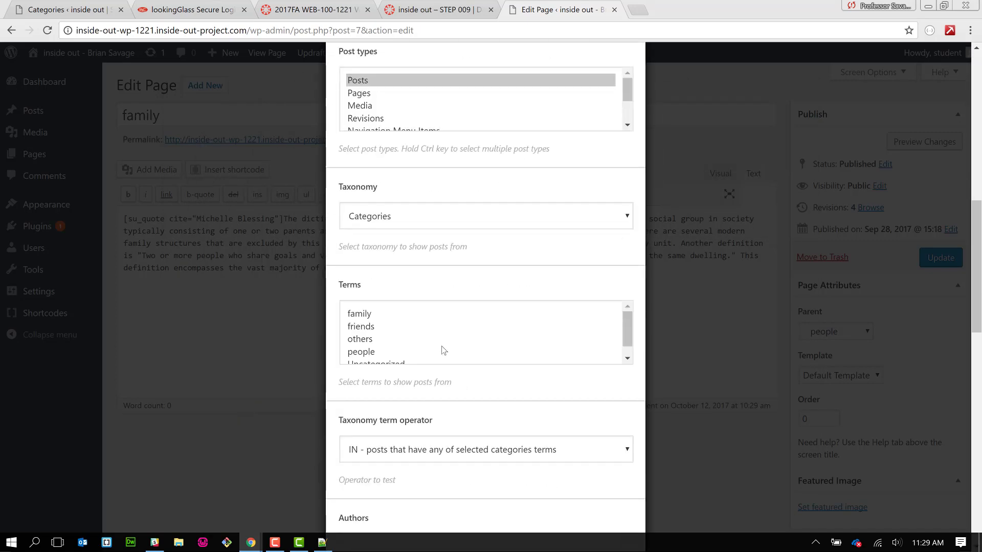
left_click(434, 309)
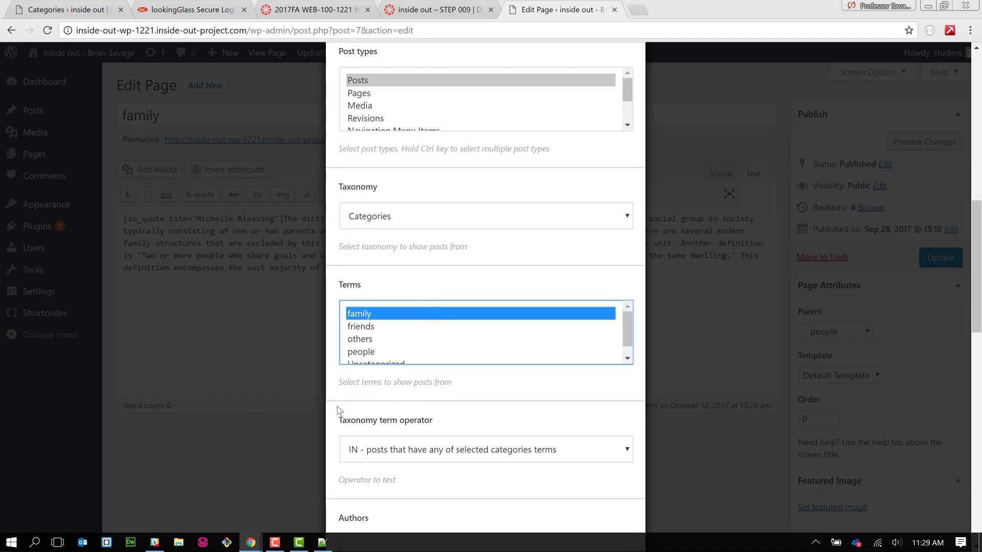
scroll(332, 431, "down", 2)
scroll(331, 434, "down", 13)
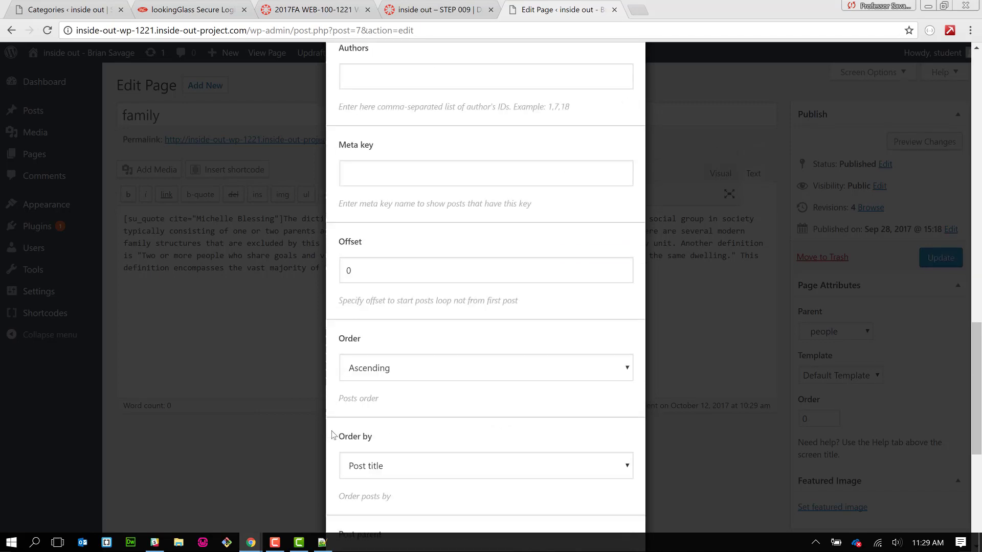
scroll(332, 435, "down", 2)
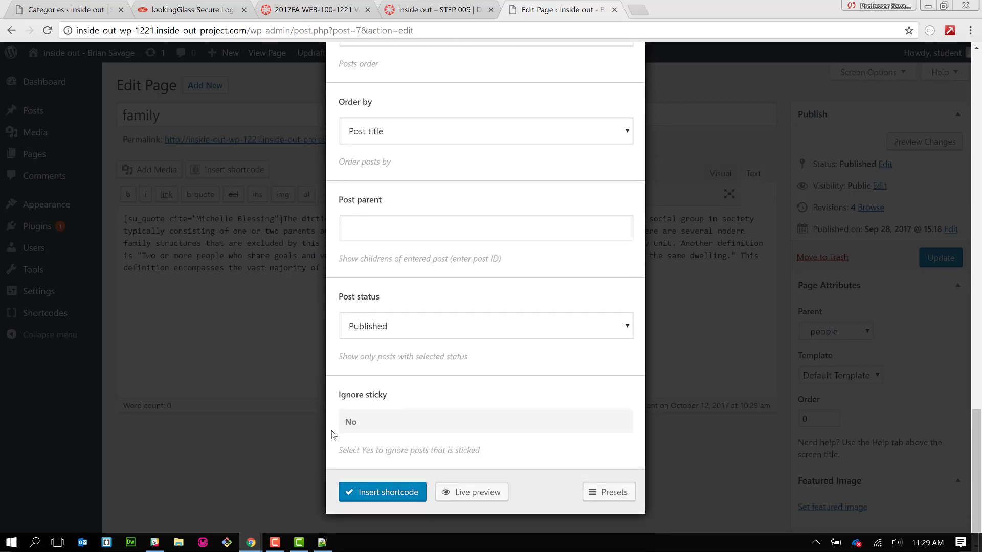
left_click(405, 494)
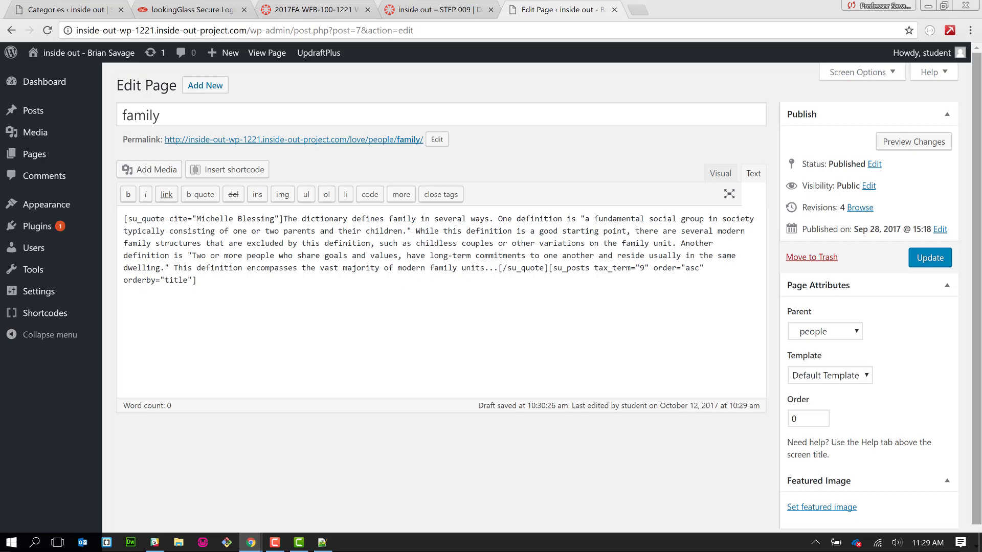
left_click(937, 257)
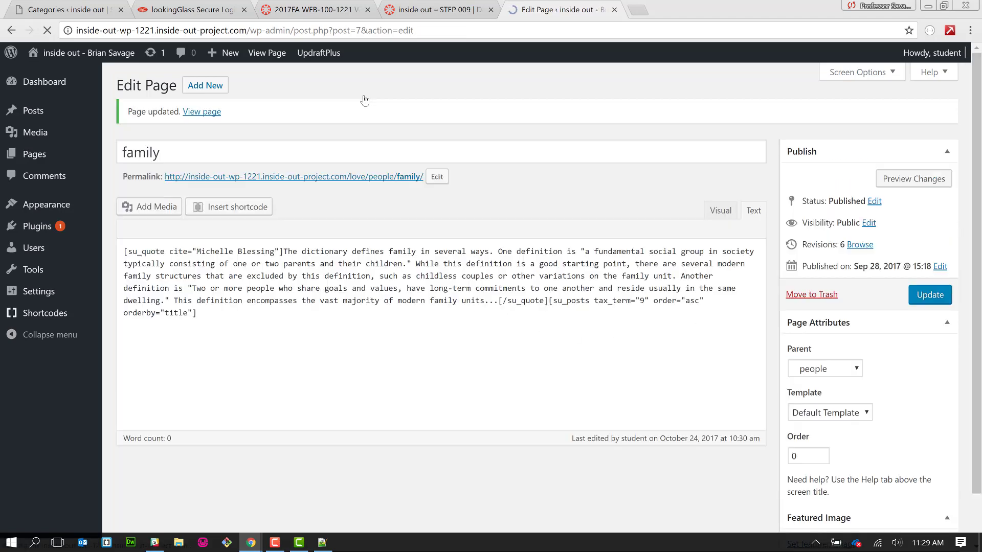
- Review the posts on the published family page, then go to LOVE > people
left_click(344, 178)
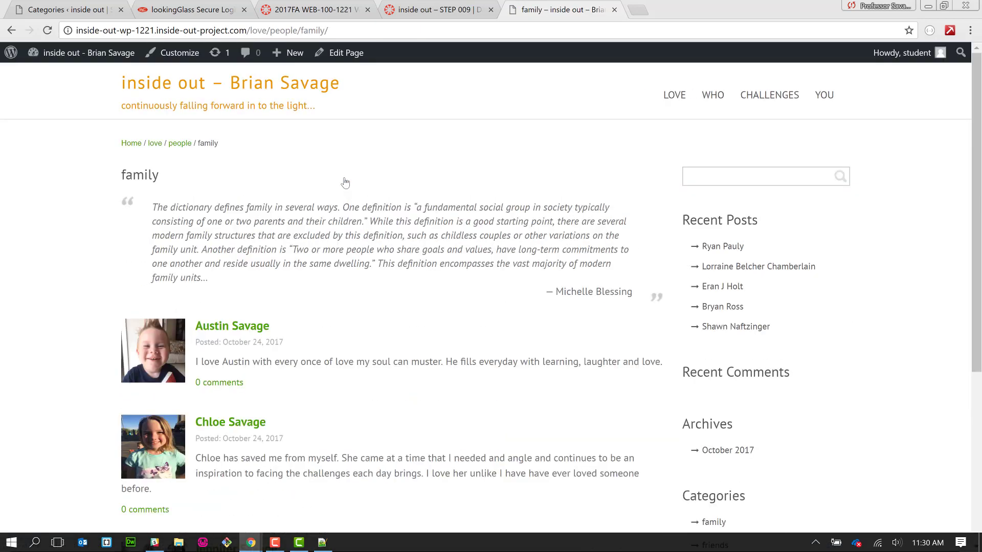
scroll(346, 256, "down", 5)
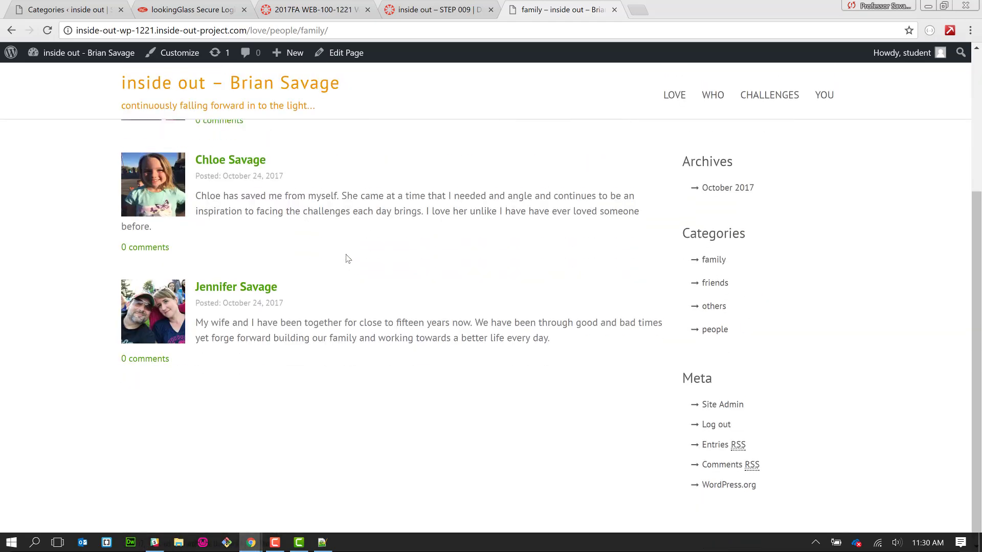
scroll(346, 258, "up", 5)
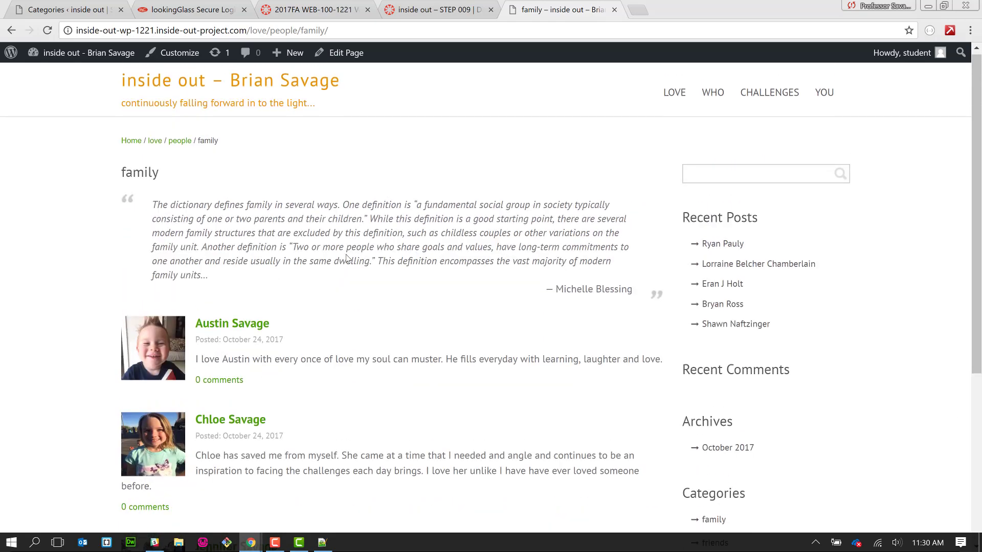
scroll(346, 258, "down", 3)
scroll(346, 256, "up", 3)
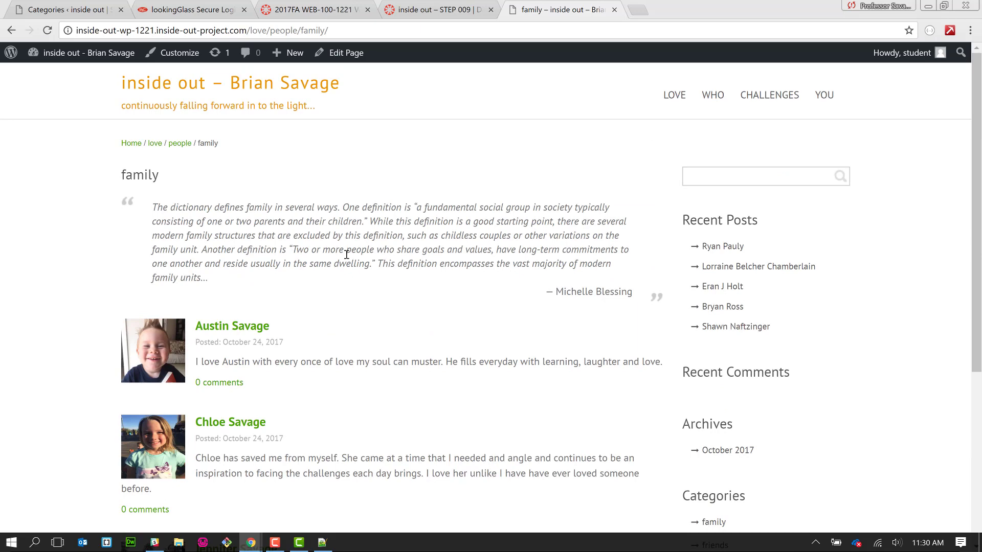
scroll(346, 254, "down", 5)
scroll(346, 256, "up", 3)
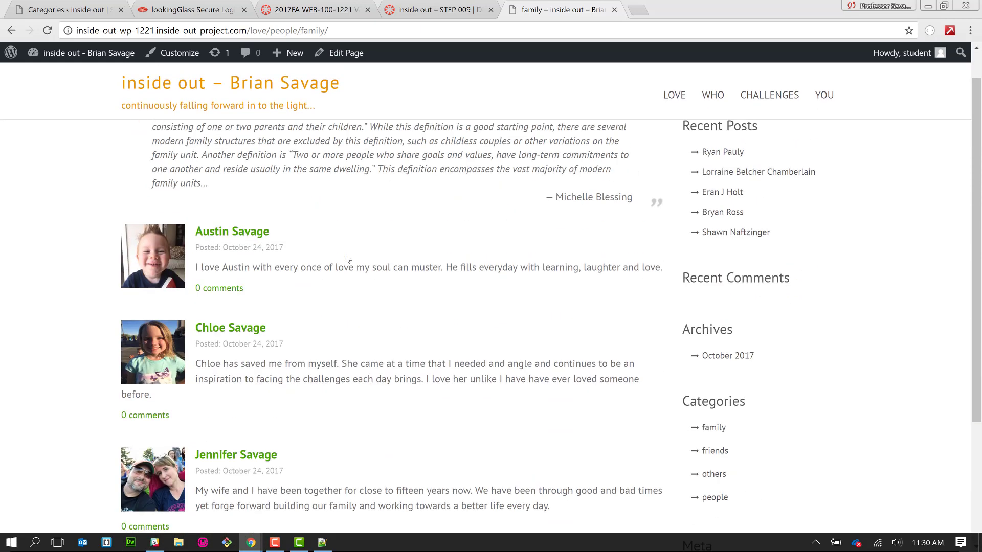
scroll(347, 258, "up", 2)
scroll(372, 292, "down", 3)
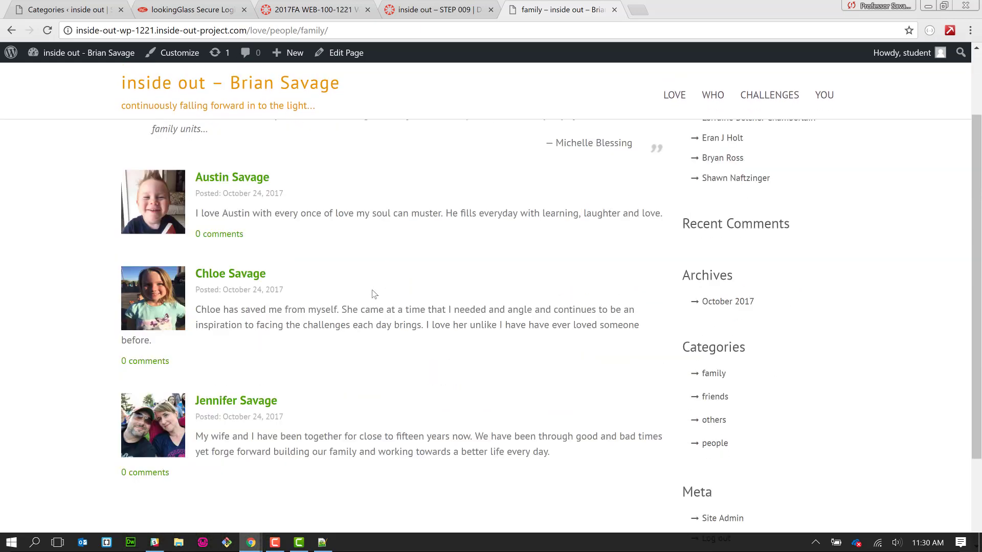
scroll(373, 293, "down", 2)
scroll(373, 293, "up", 5)
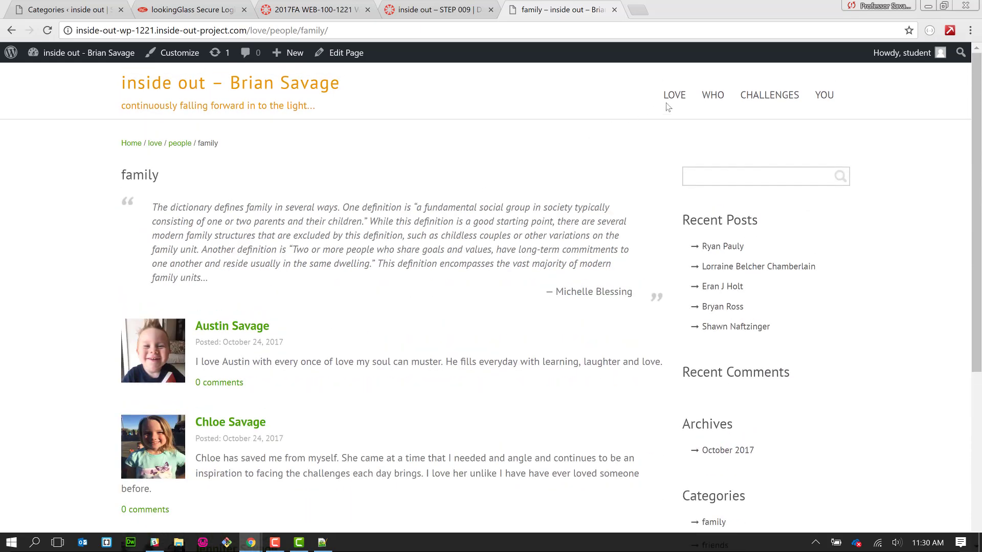
mouse_move(670, 101)
left_click(688, 130)
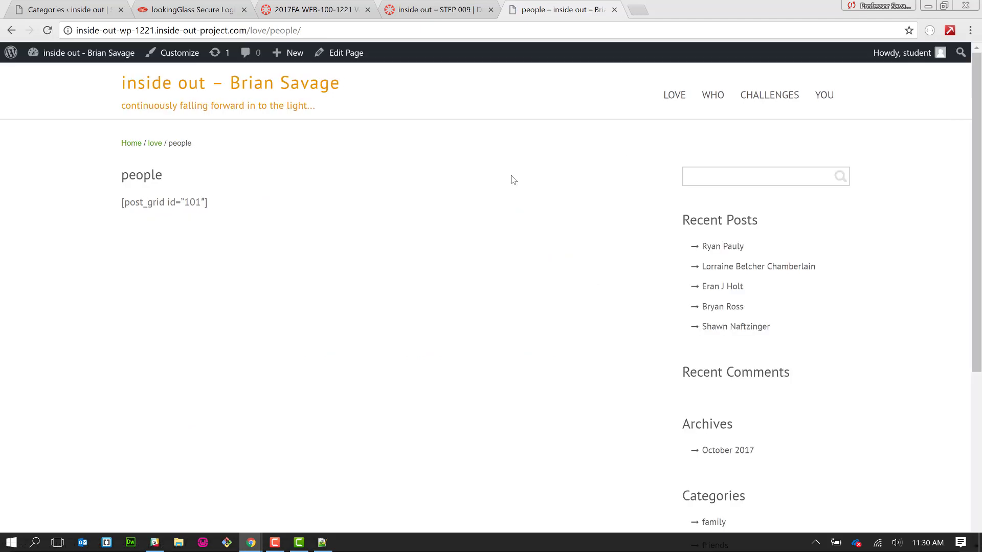
- Edit the people page and delete its [post_grid id="101"] shortcode, leaving the body empty
left_click(352, 54)
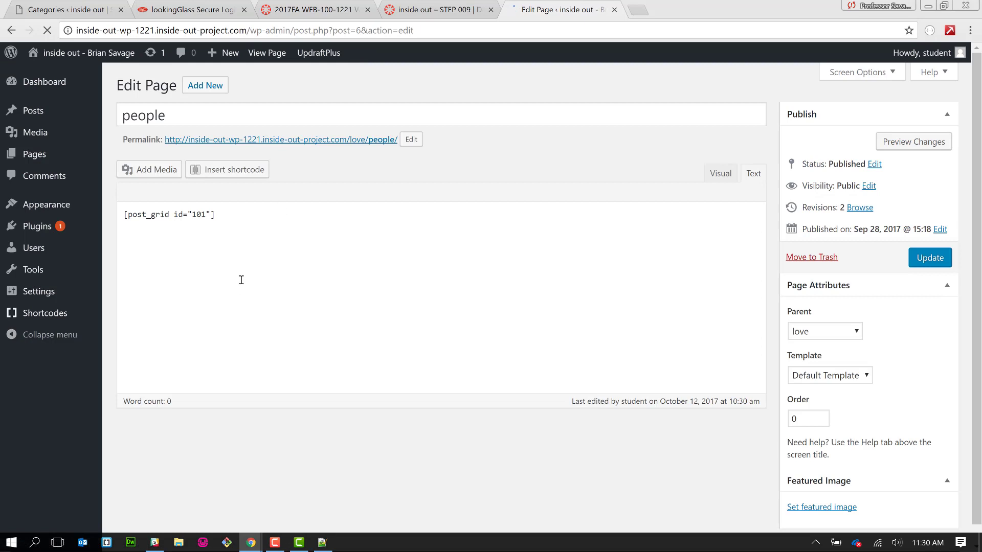
left_click(211, 228)
left_click_drag(210, 228, 92, 212)
key("BackSpace")
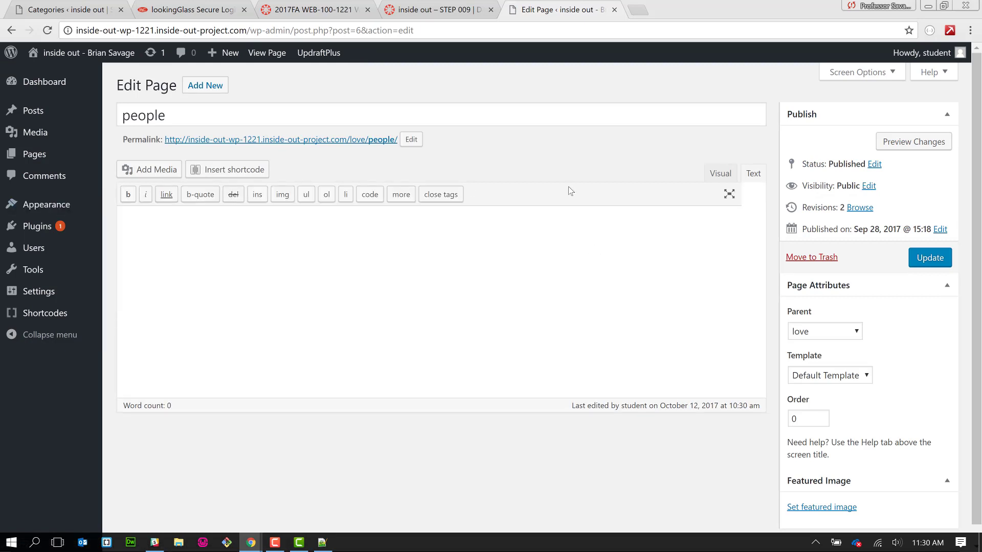
- Choose the Tabs shortcode and preview its default three-tab layout
left_click(264, 177)
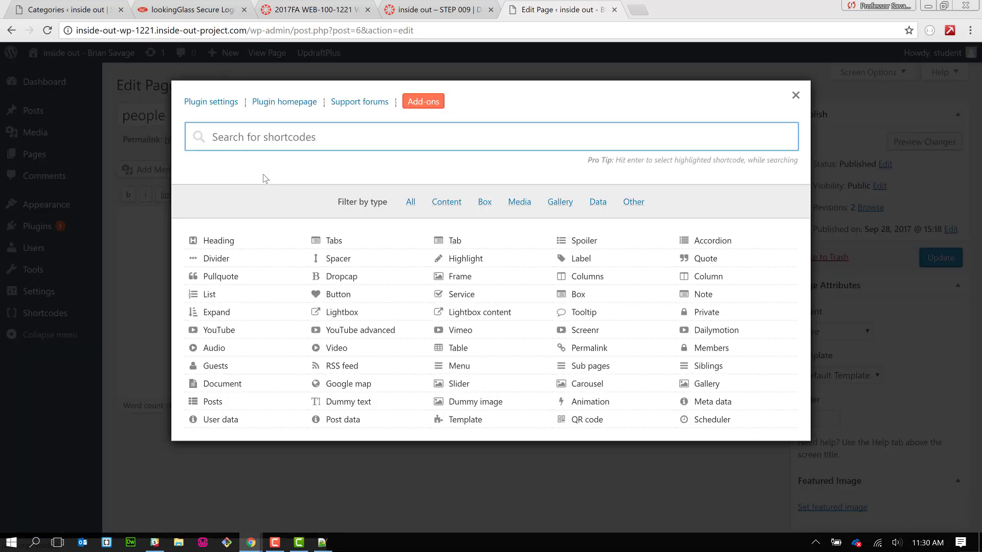
left_click(343, 239)
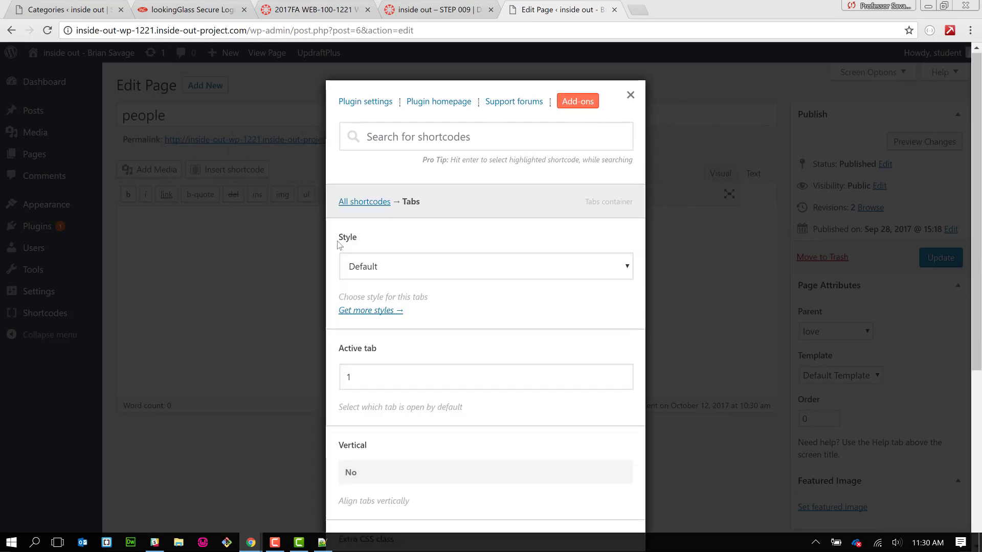
scroll(337, 245, "down", 5)
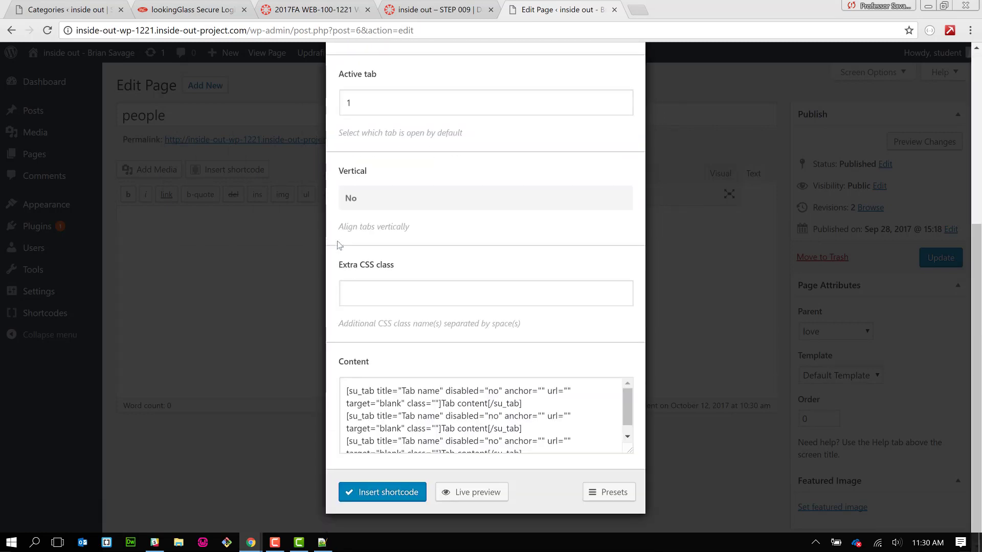
left_click(501, 491)
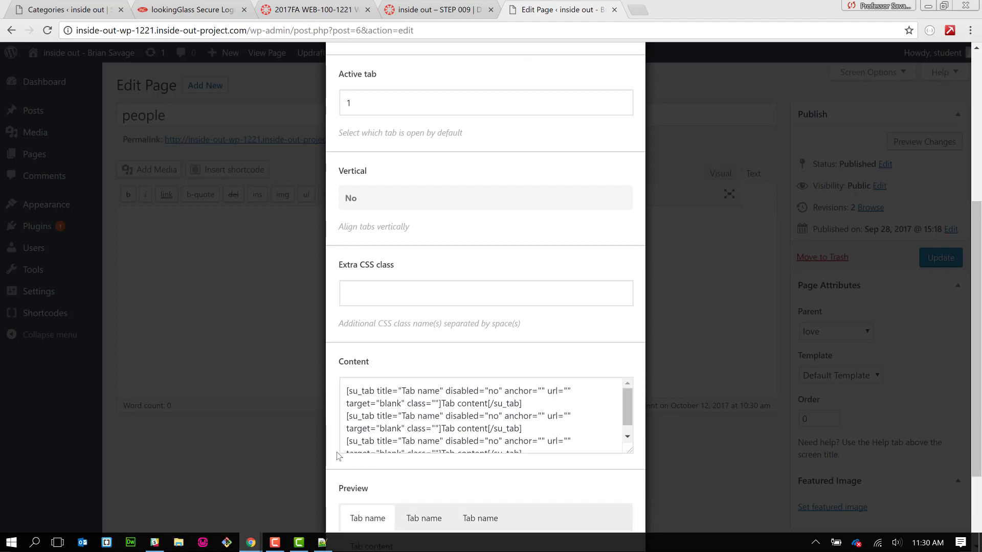
scroll(368, 445, "down", 3)
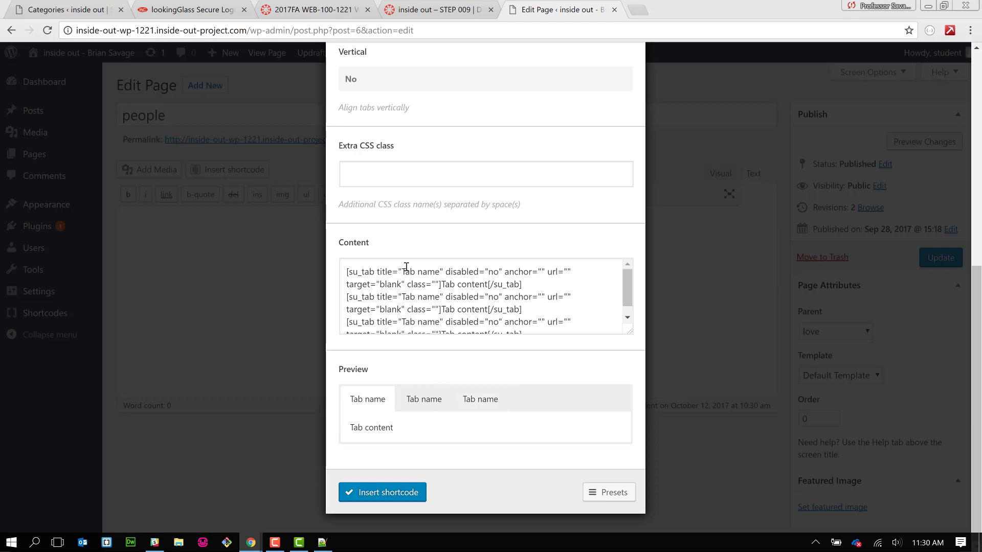
- Retitle the three tabs Family, Friends and Others and insert the tabs shortcode
double_click(404, 269)
left_click_drag(404, 269, 440, 272)
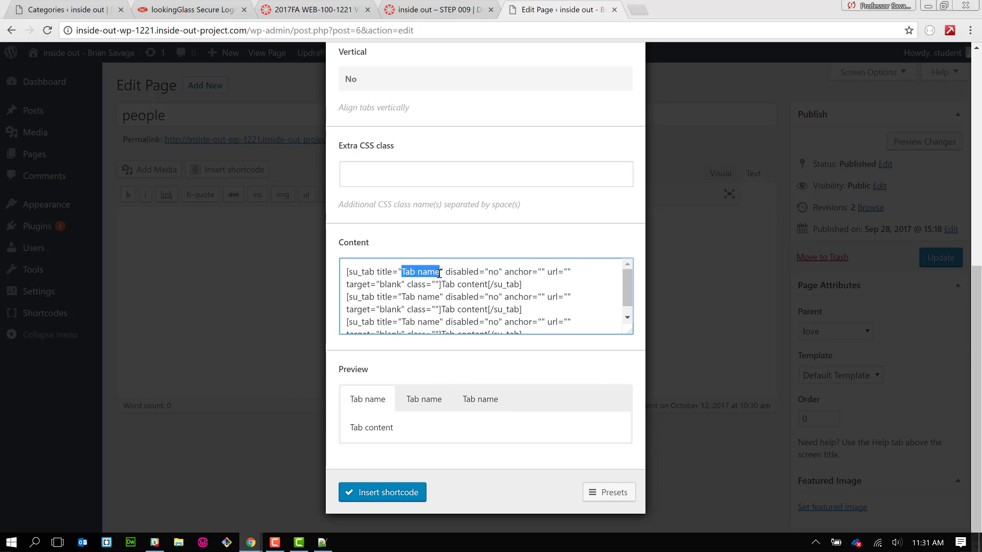
type("Family")
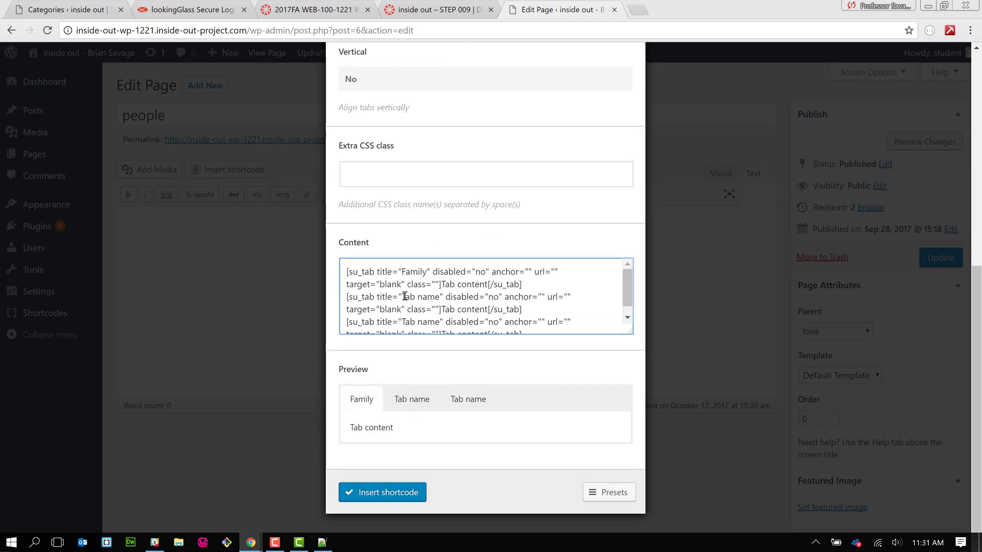
left_click_drag(402, 296, 439, 296)
type("Friend")
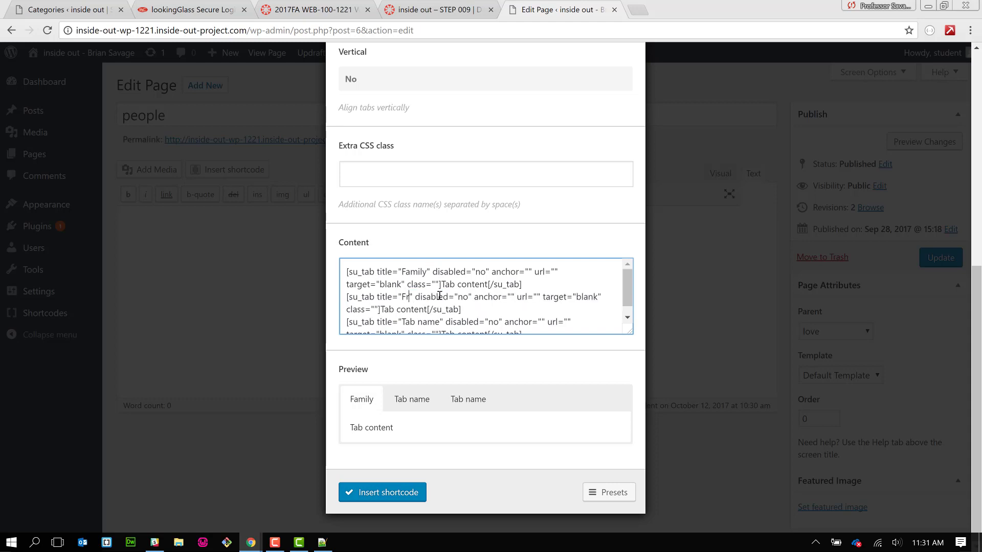
type("s")
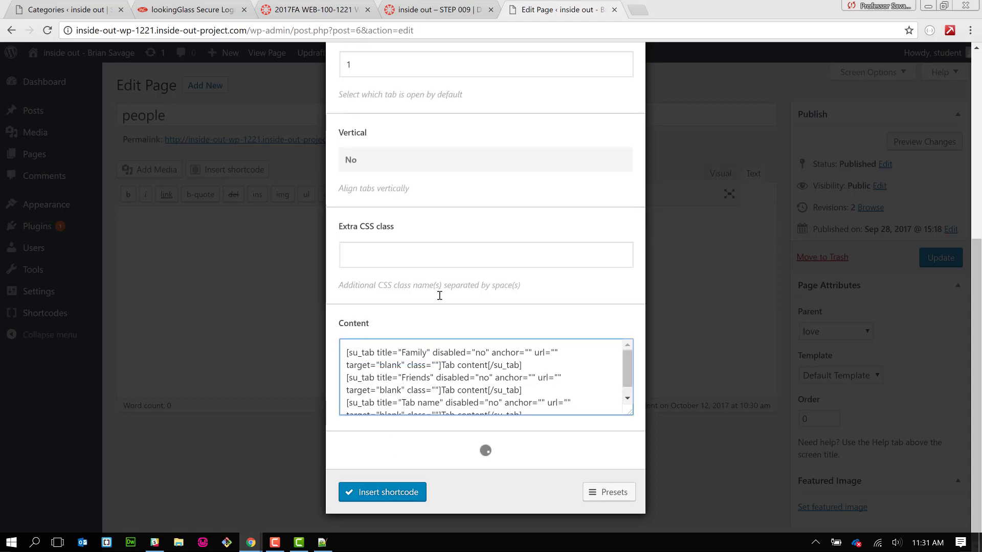
scroll(455, 306, "down", 1)
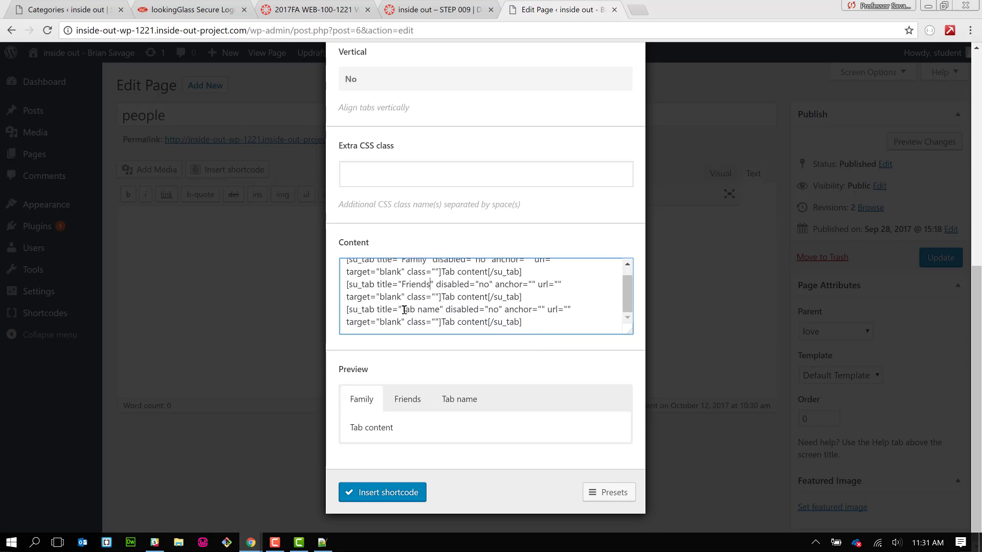
left_click_drag(403, 310, 440, 309)
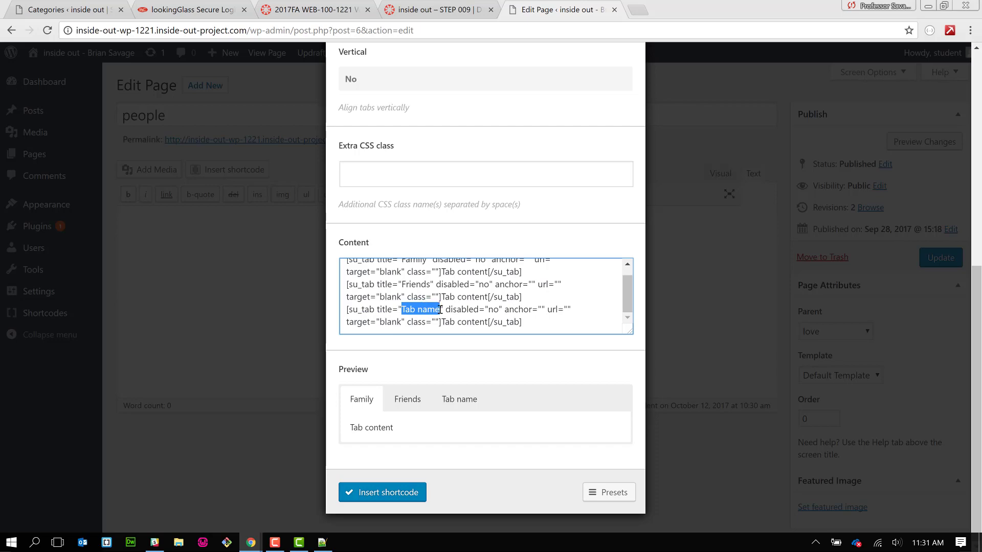
type("Other")
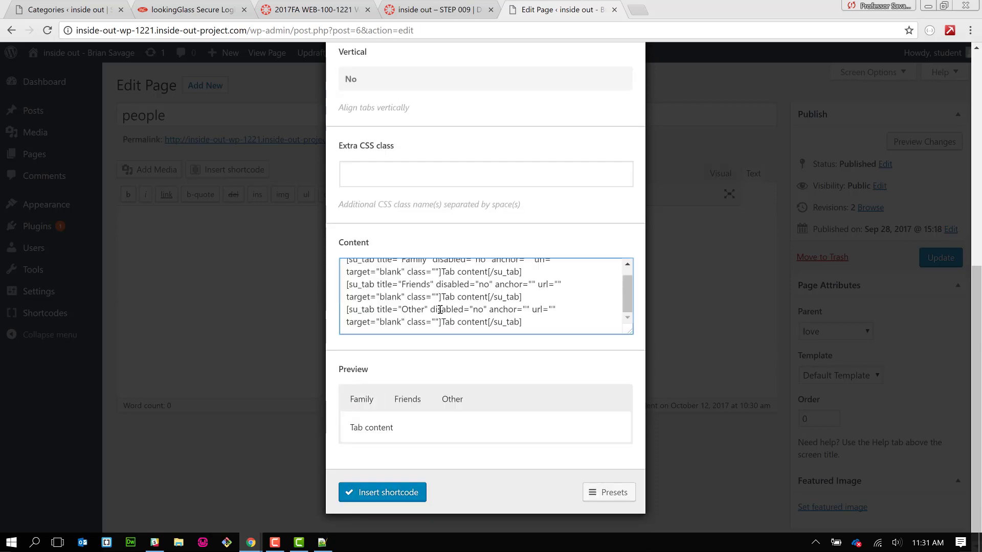
type("s")
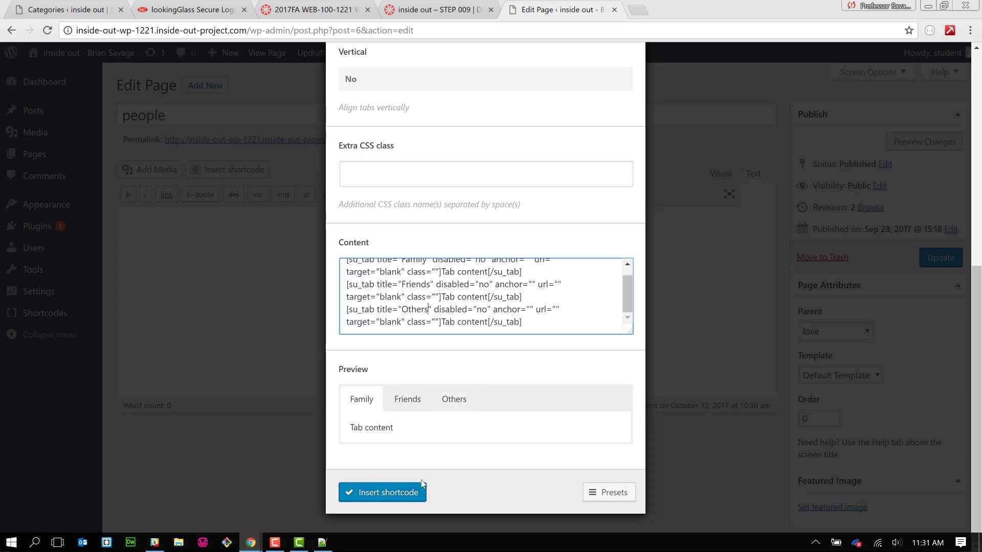
left_click(415, 502)
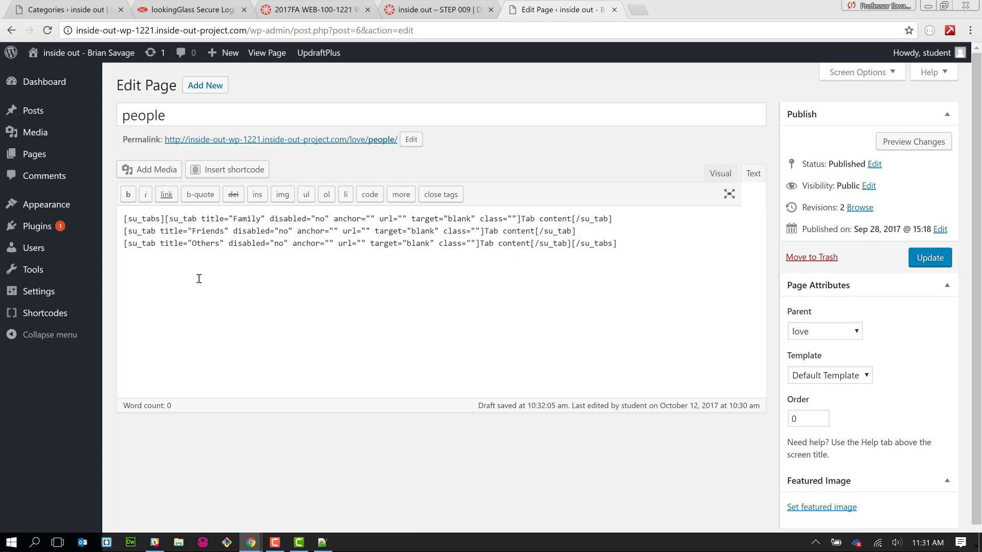
- Put the Family and Friends tab contents and closing tags on their own lines
key("Return")
key("Return")
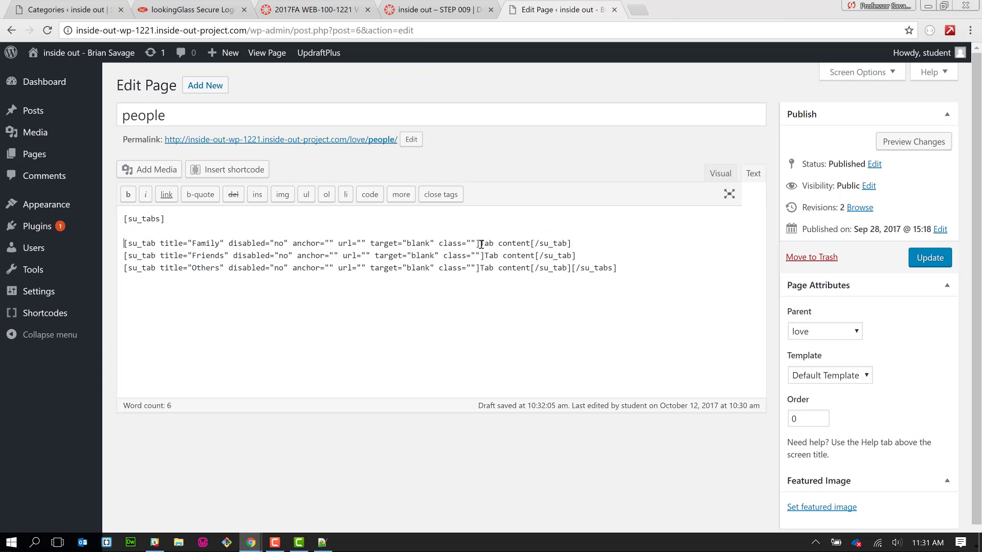
key("Return")
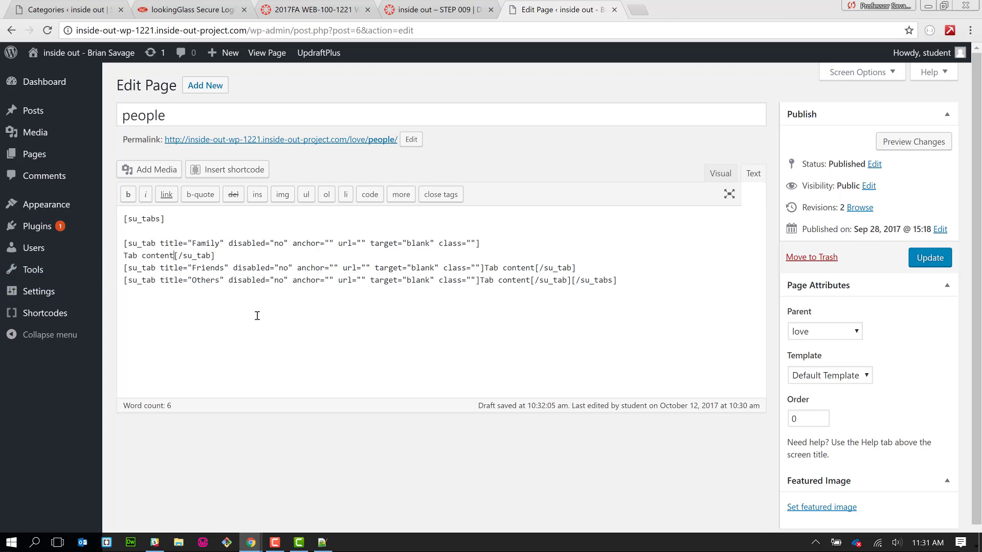
key("Return")
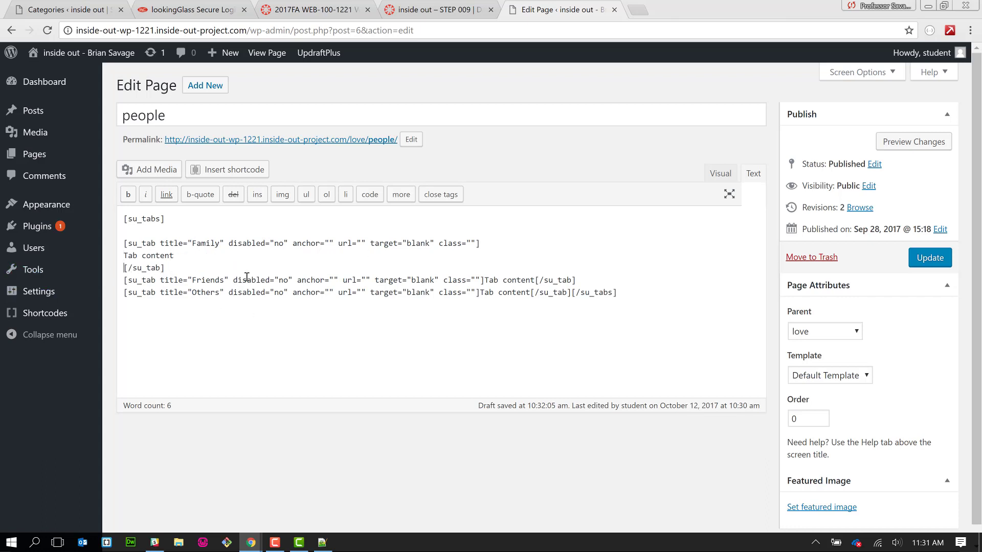
left_click(241, 270)
key("Return")
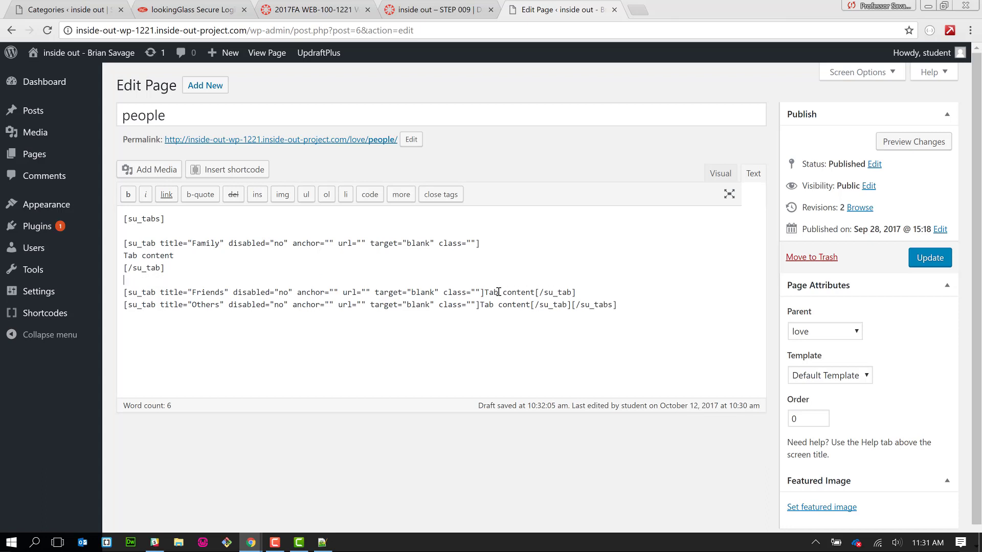
left_click(486, 292)
key("Return")
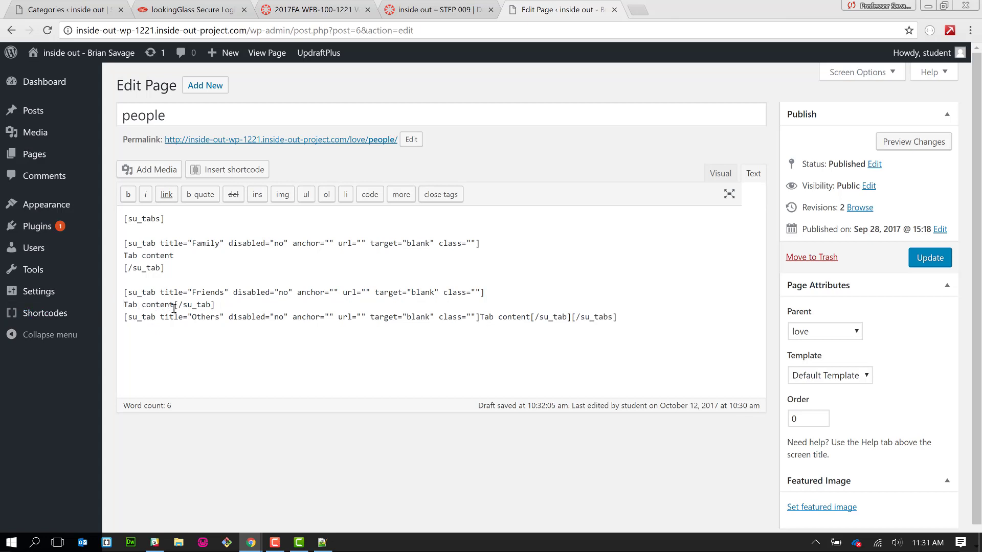
key("Return")
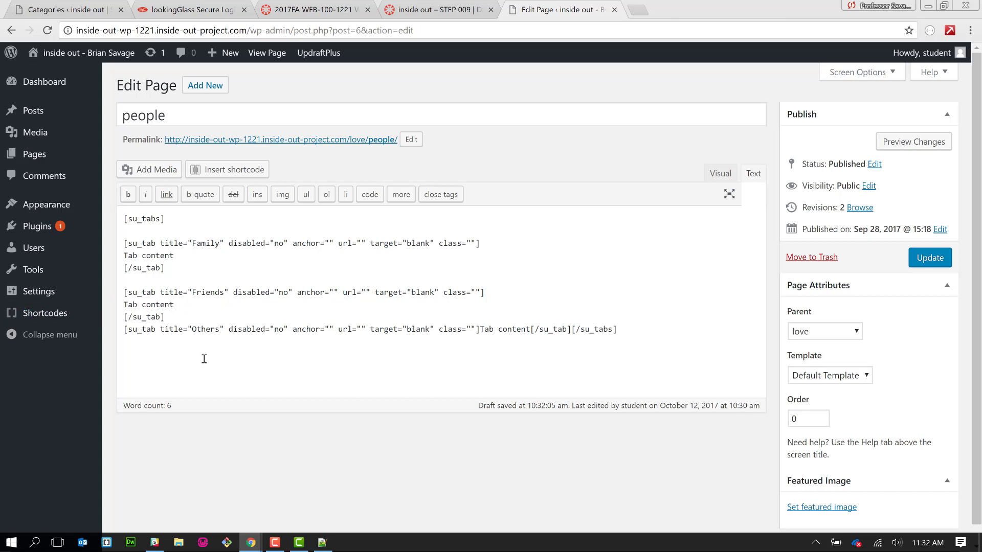
key("Return")
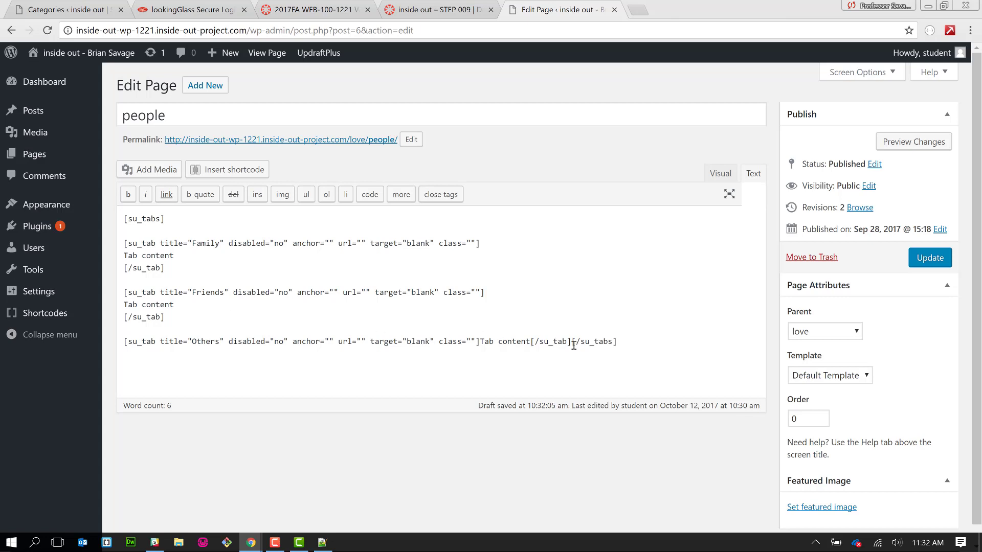
- Break out the Others tab and [/su_tabs] onto separate lines, and clear the Family tab's 'Tab content'
left_click(483, 339)
key("Return")
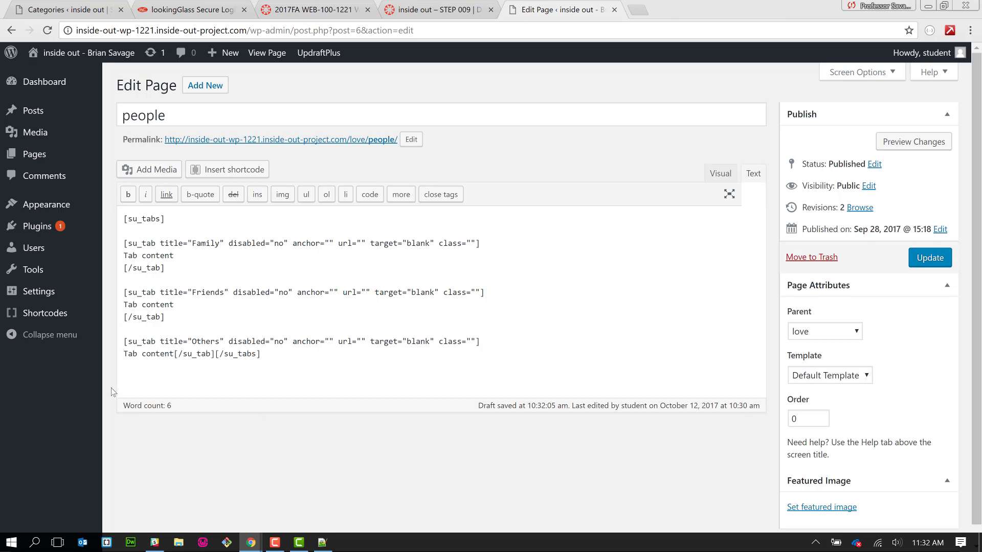
left_click(174, 354)
key("Return")
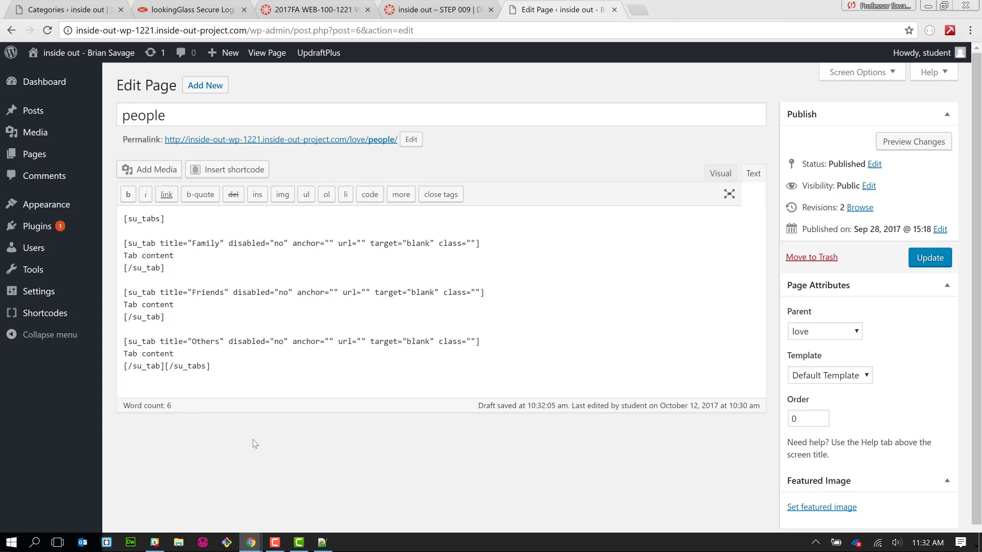
key("Return")
key("Return")
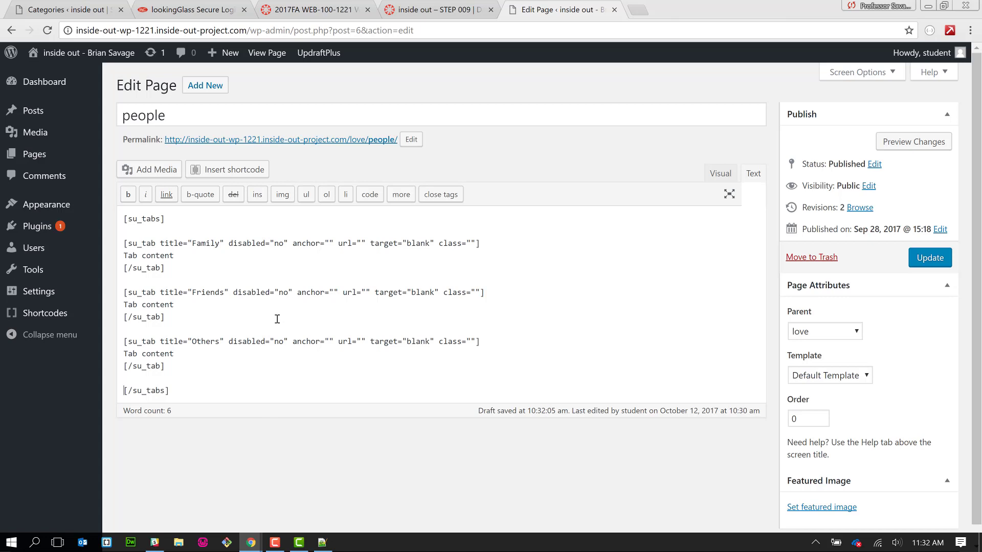
left_click_drag(174, 255, 117, 264)
key("BackSpace")
- Insert a Posts shortcode for the family term, ordered by title ascending, into the Family tab
left_click(249, 170)
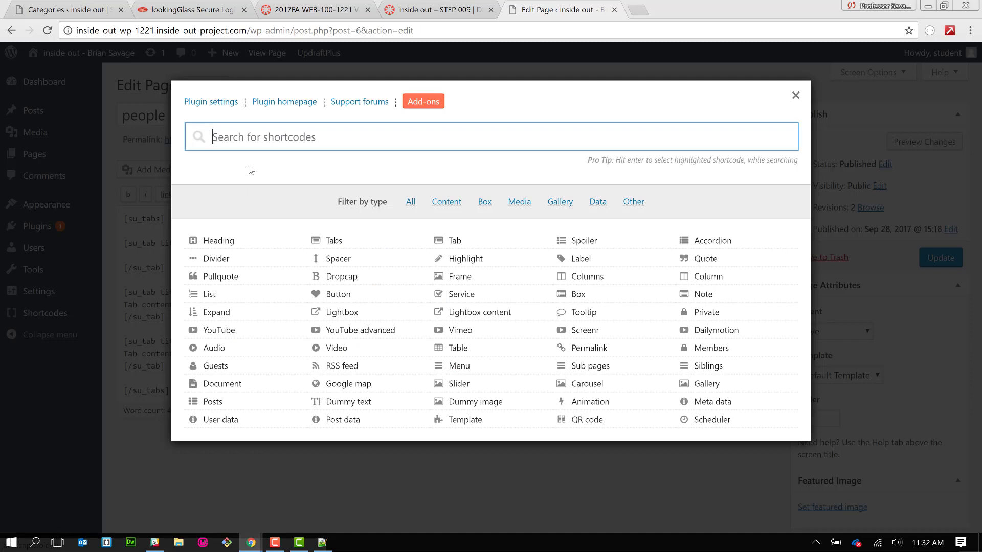
left_click(234, 403)
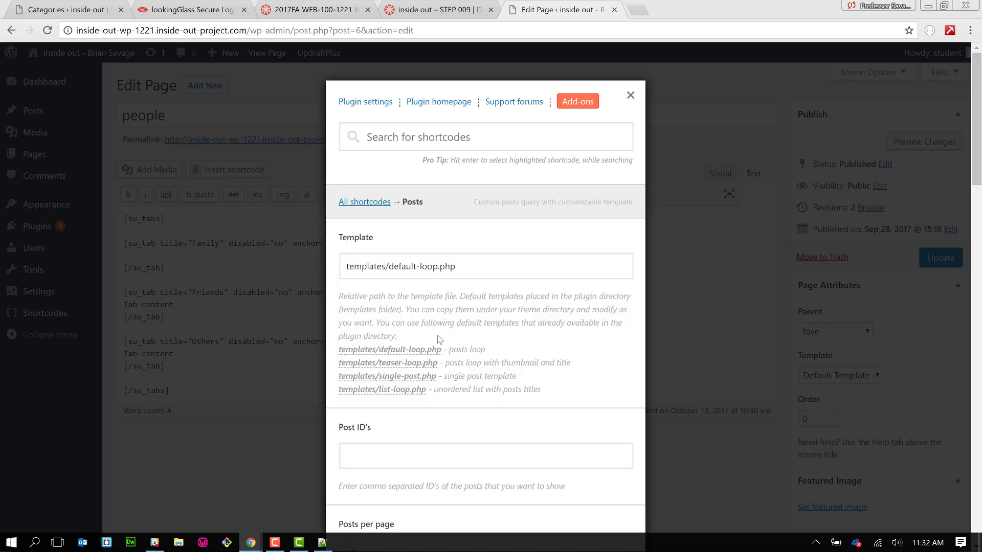
scroll(439, 340, "down", 9)
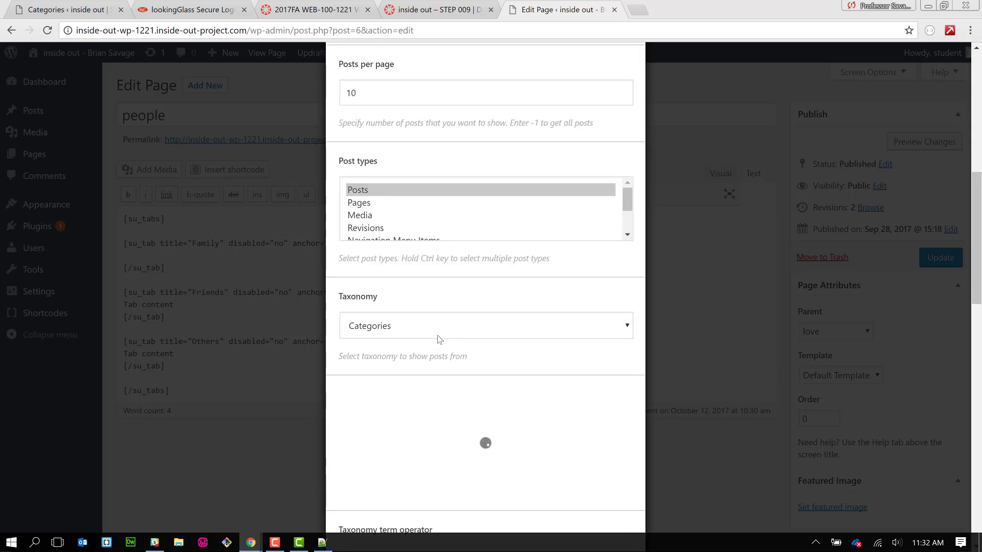
scroll(439, 340, "down", 4)
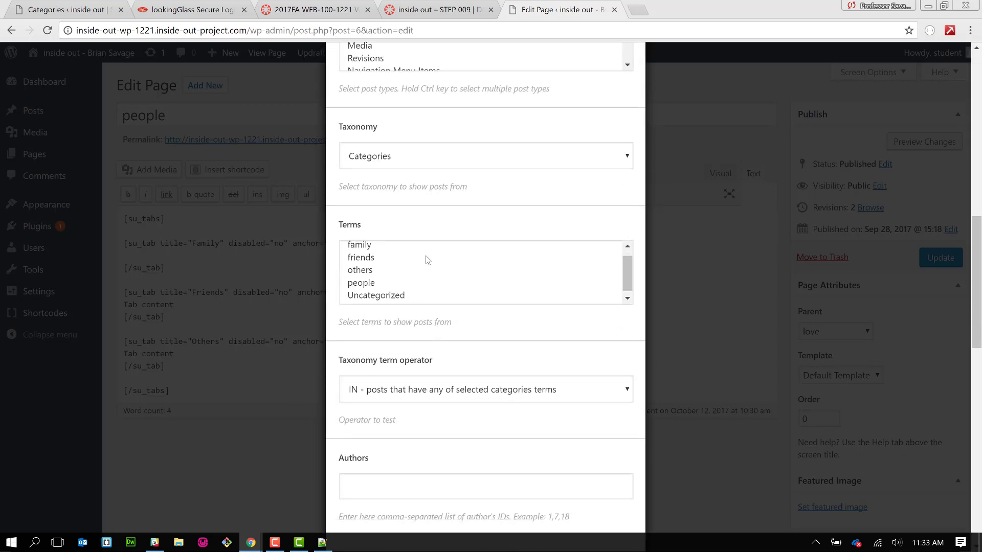
scroll(428, 261, "up", 2)
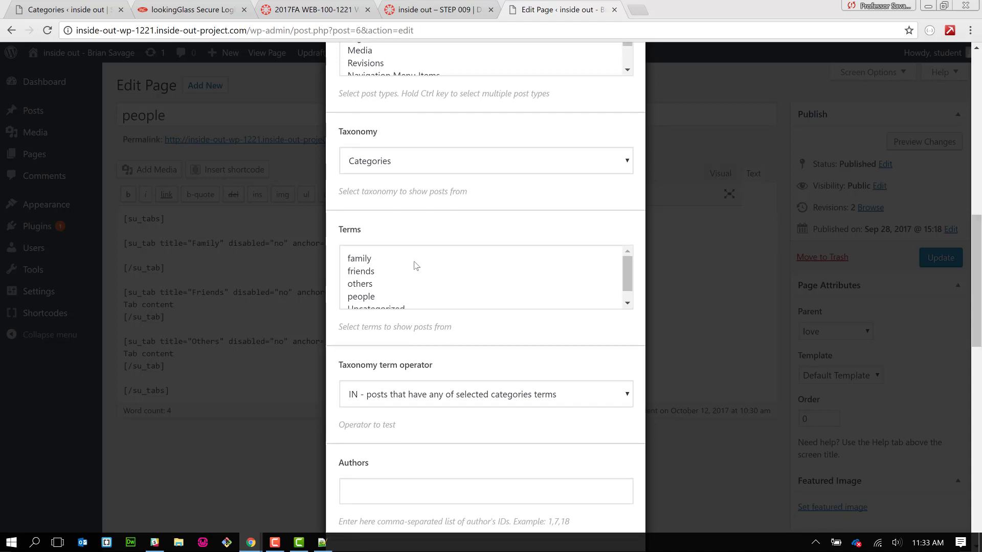
left_click(413, 263)
scroll(448, 473, "down", 14)
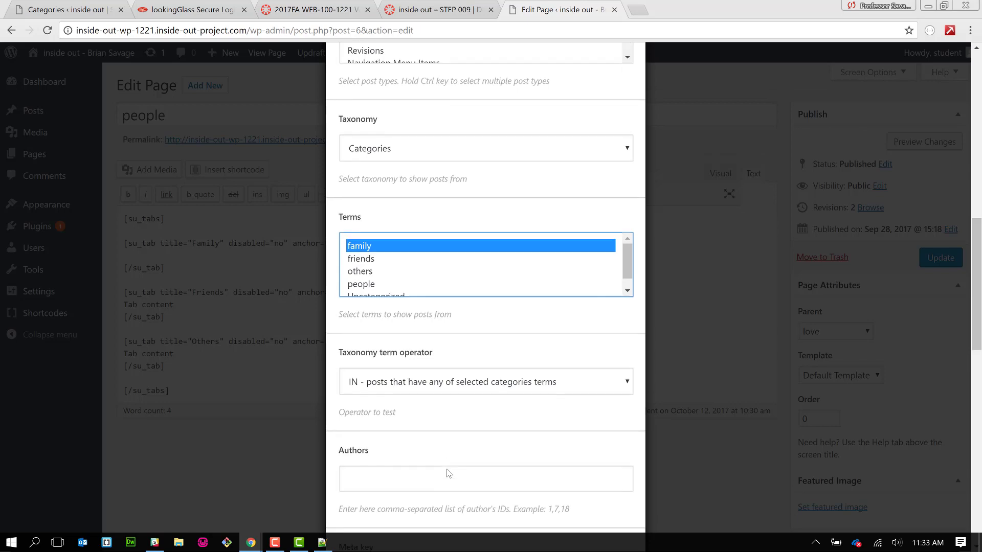
scroll(449, 473, "down", 2)
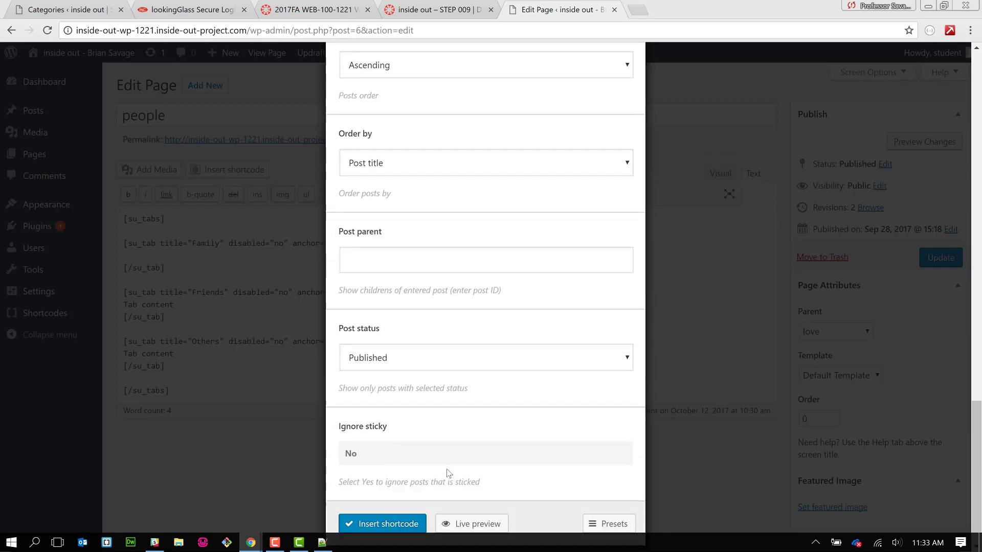
left_click(407, 492)
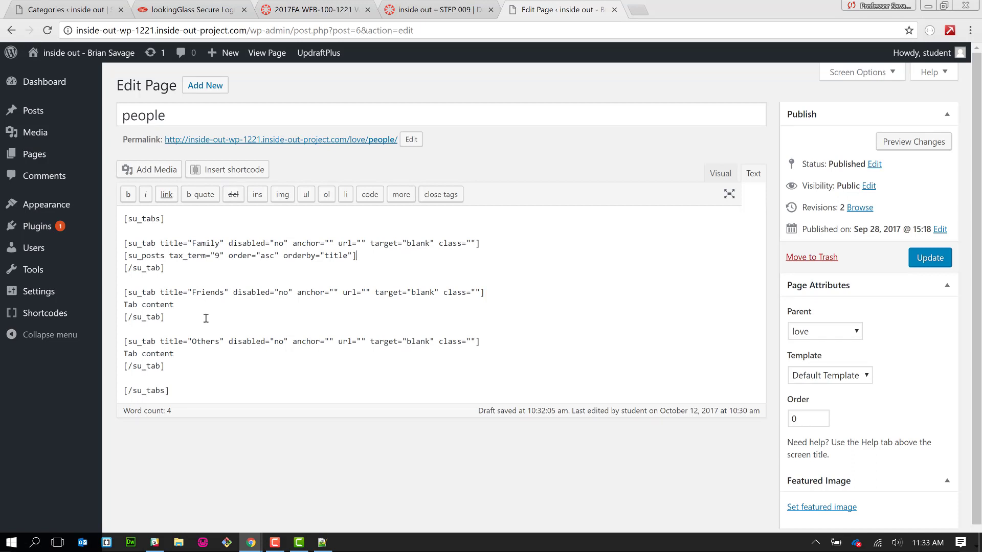
left_click_drag(175, 305, 125, 307)
- Delete the Friends tab's 'Tab content' placeholder, then dismiss the mistakenly opened Tooltip shortcode dialog
key("BackSpace")
double_click(216, 254)
left_click(233, 171)
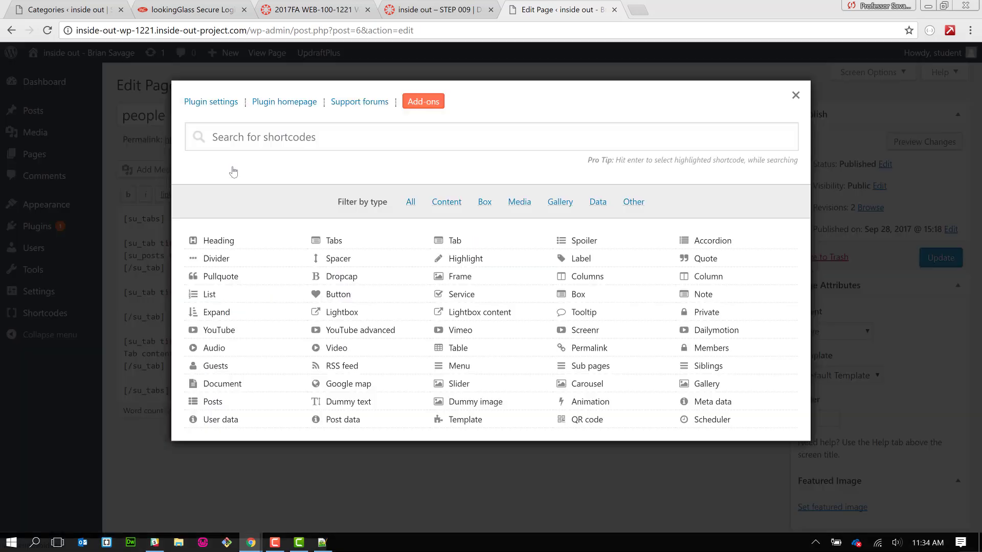
left_click(577, 312)
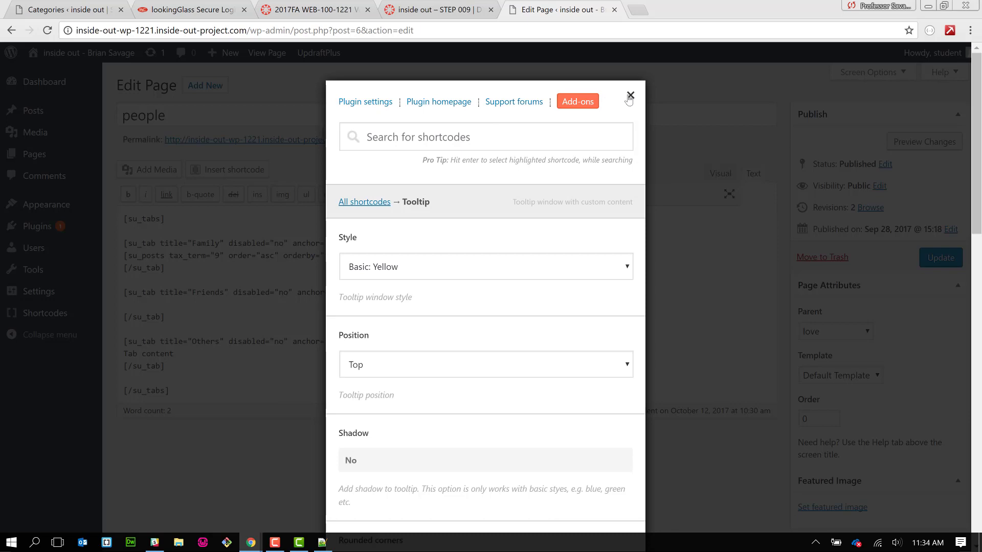
left_click(630, 96)
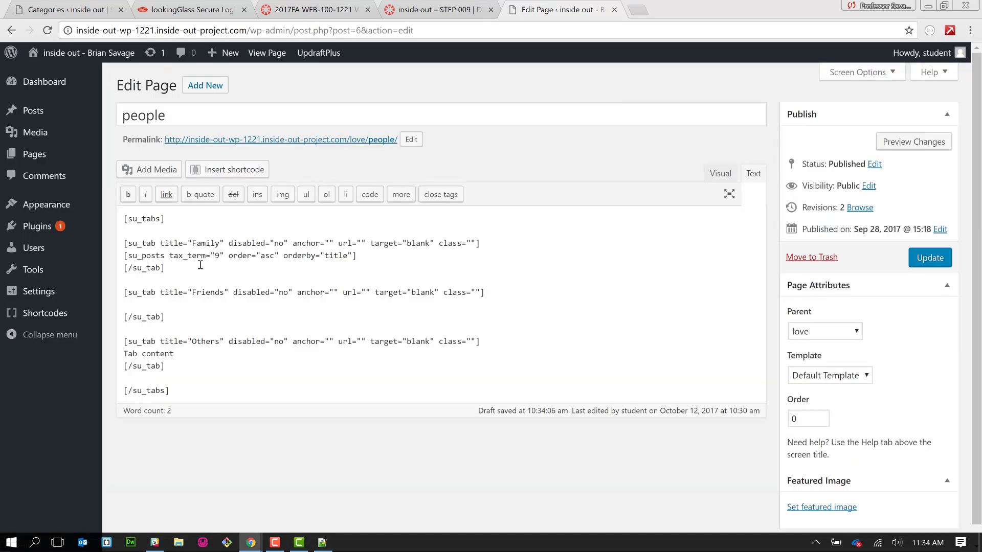
- Insert a Posts shortcode into the Friends tab, limited to the 'friends' category term
left_click(207, 171)
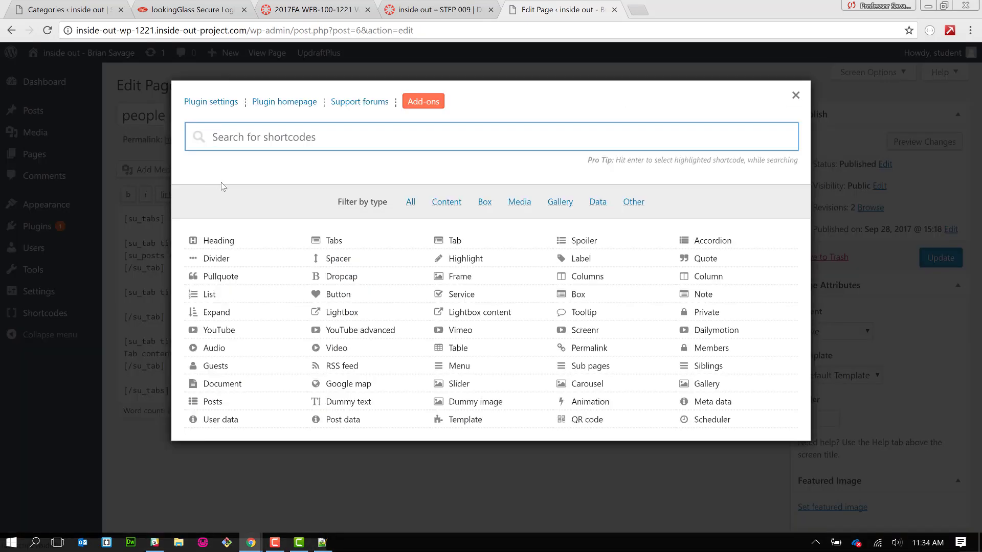
left_click(272, 403)
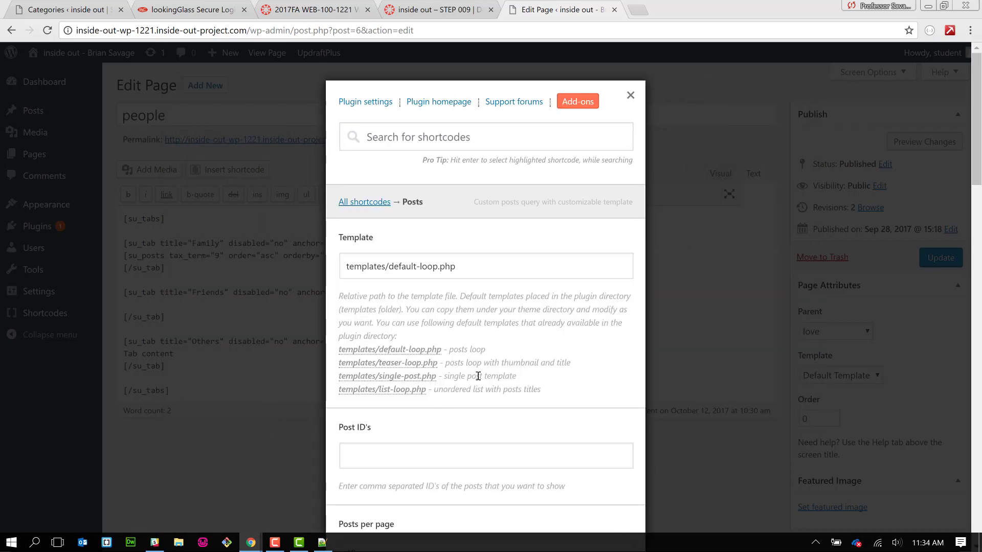
scroll(477, 375, "down", 9)
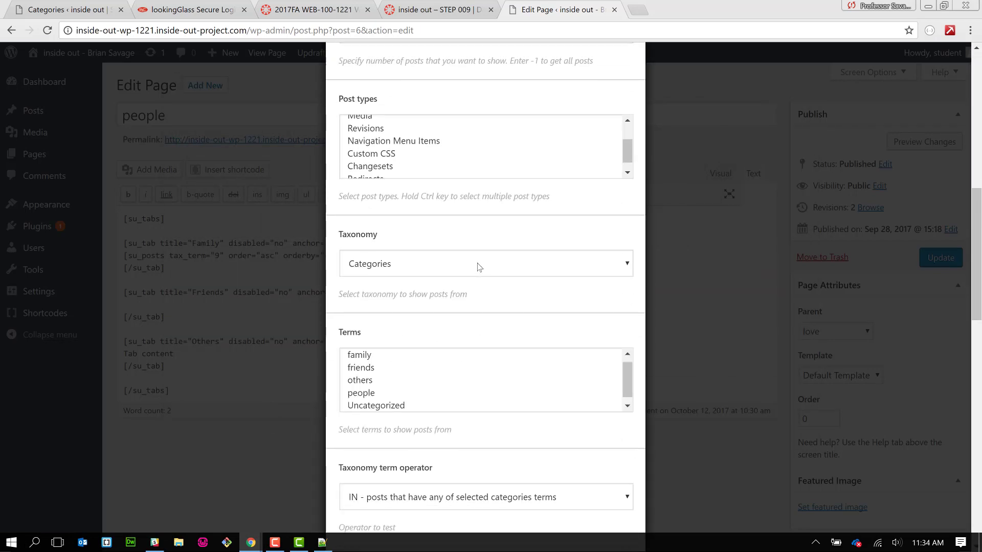
scroll(478, 265, "up", 2)
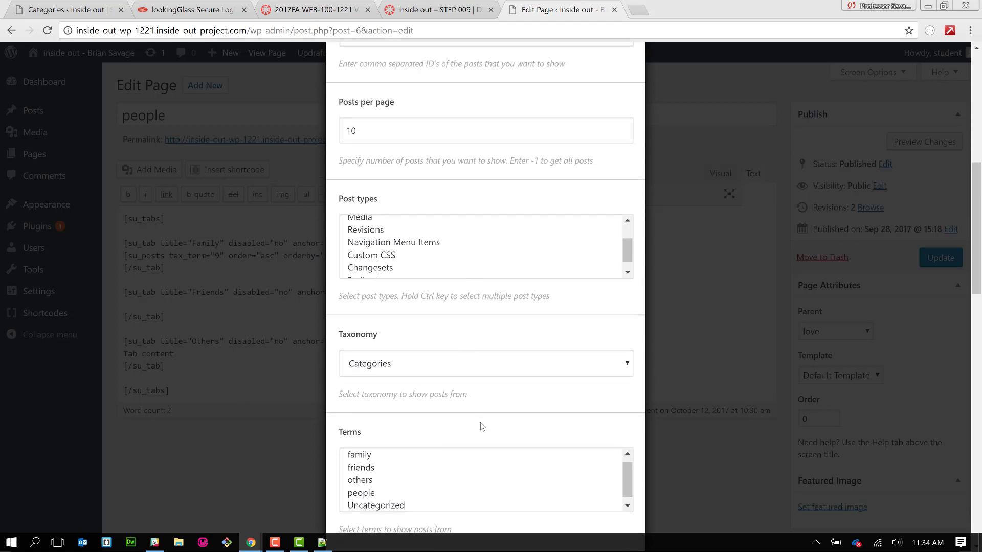
scroll(480, 422, "down", 1)
scroll(480, 423, "down", 1)
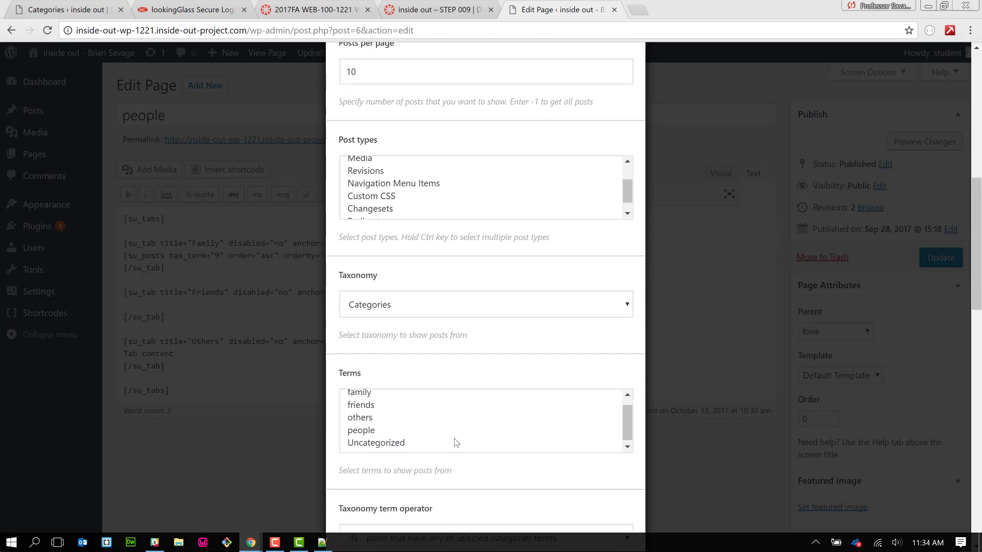
left_click(452, 406)
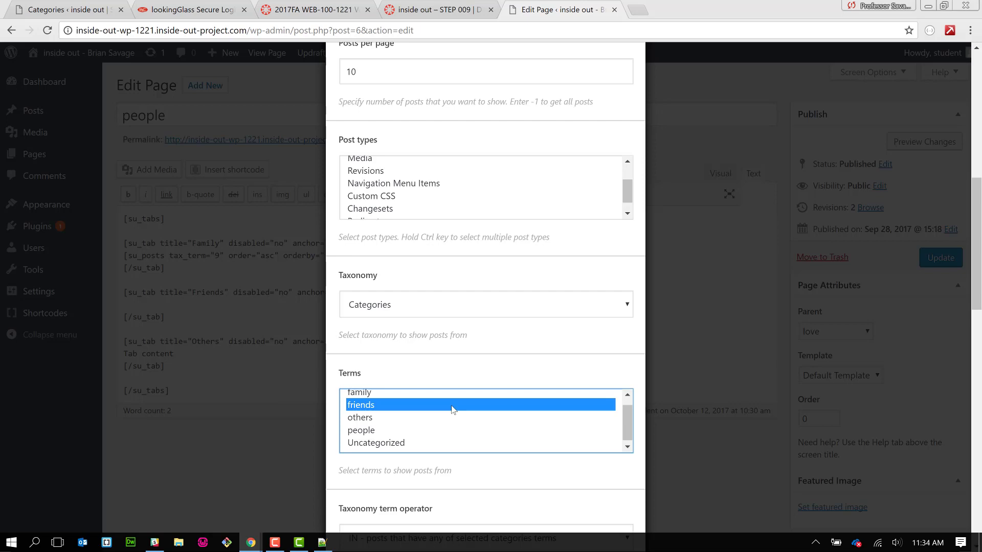
scroll(333, 481, "down", 5)
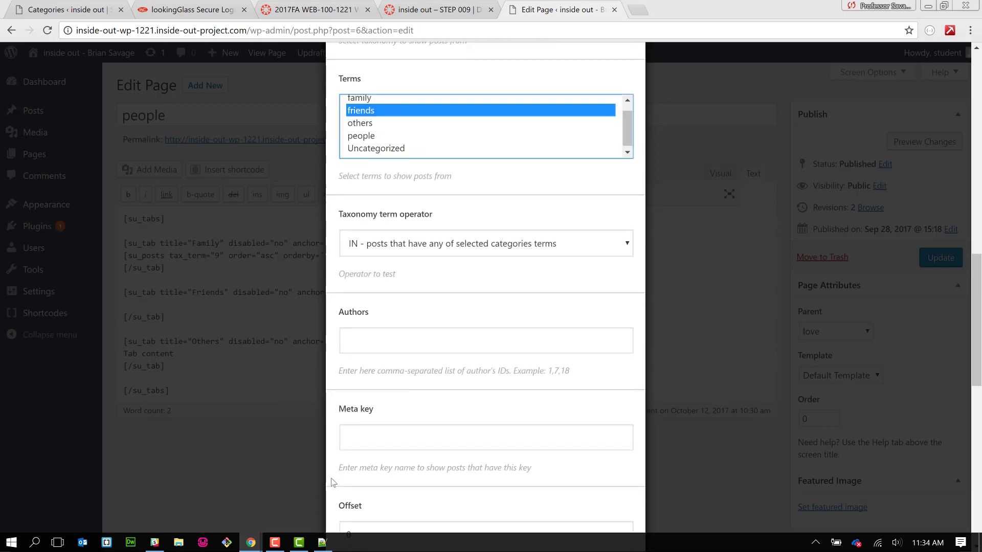
scroll(332, 482, "down", 10)
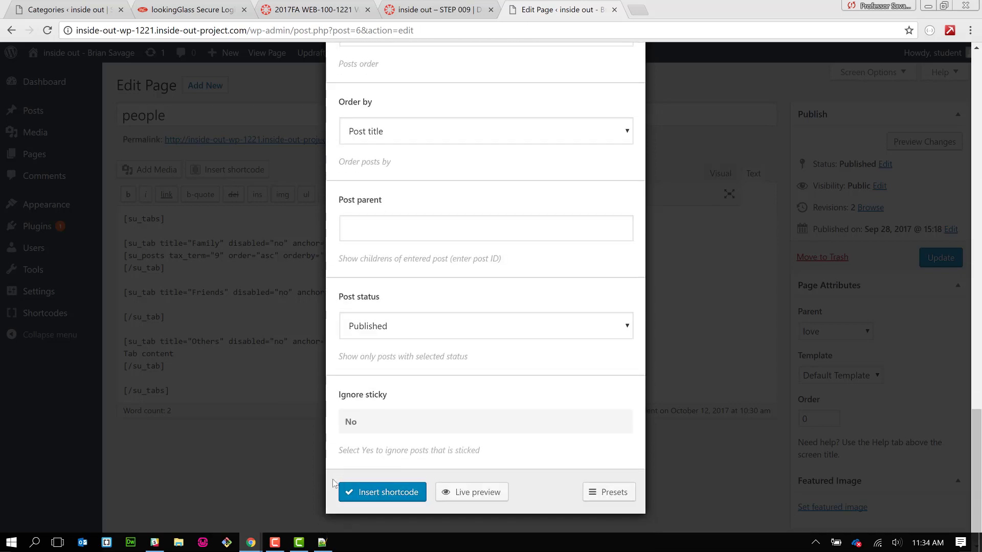
left_click(377, 493)
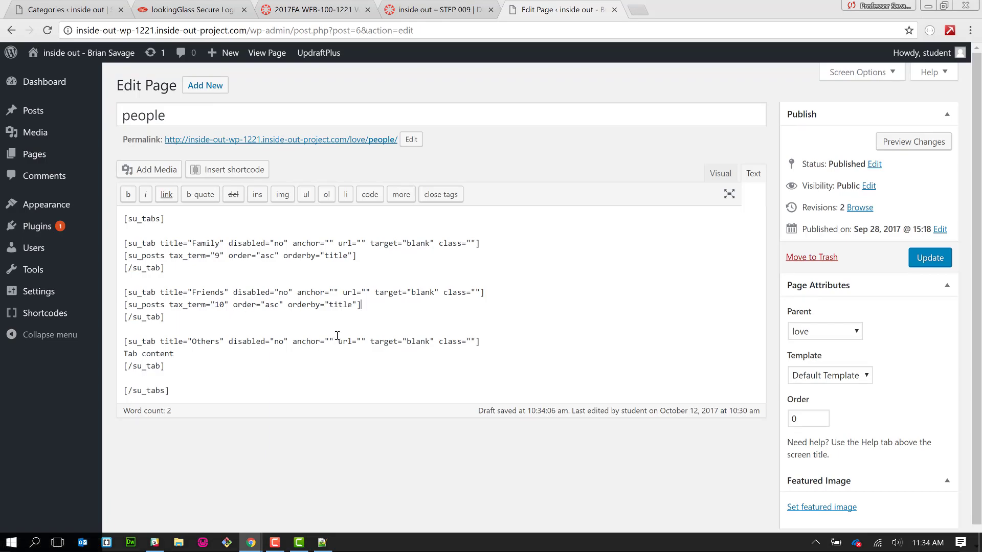
- Replace the Others tab placeholder with a Posts shortcode limited to the 'others' category
left_click_drag(213, 355, 125, 351)
key("BackSpace")
left_click(244, 169)
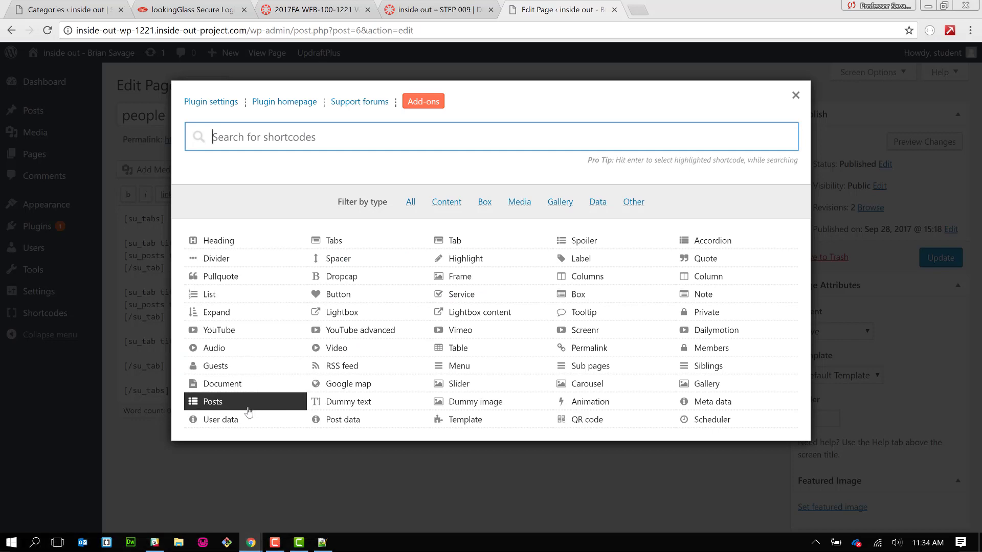
left_click(248, 408)
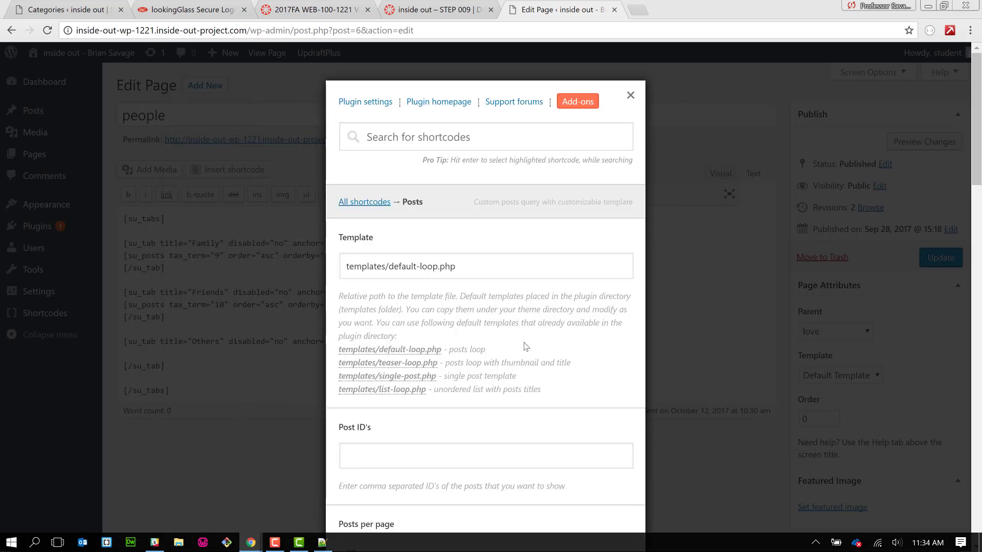
scroll(525, 346, "down", 3)
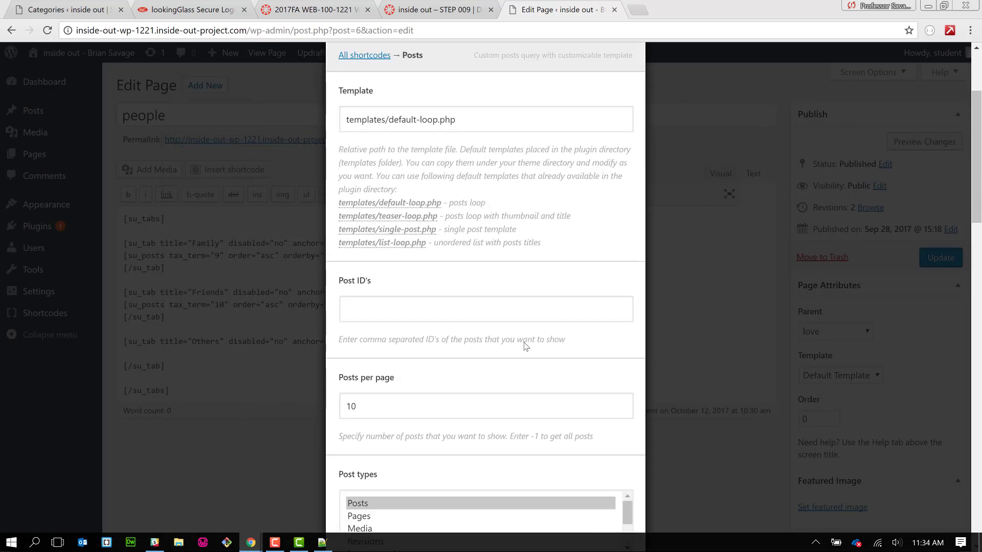
scroll(525, 346, "down", 3)
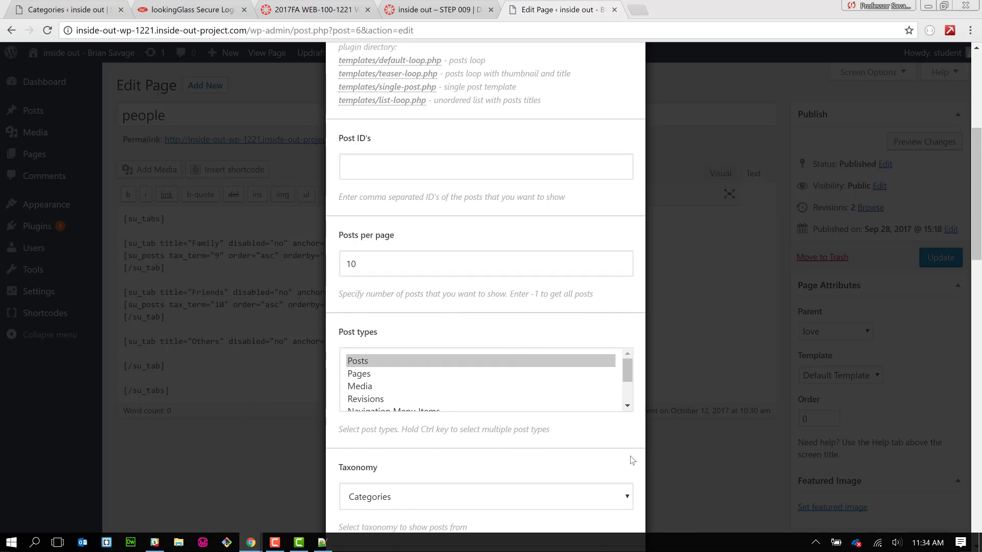
scroll(632, 460, "down", 3)
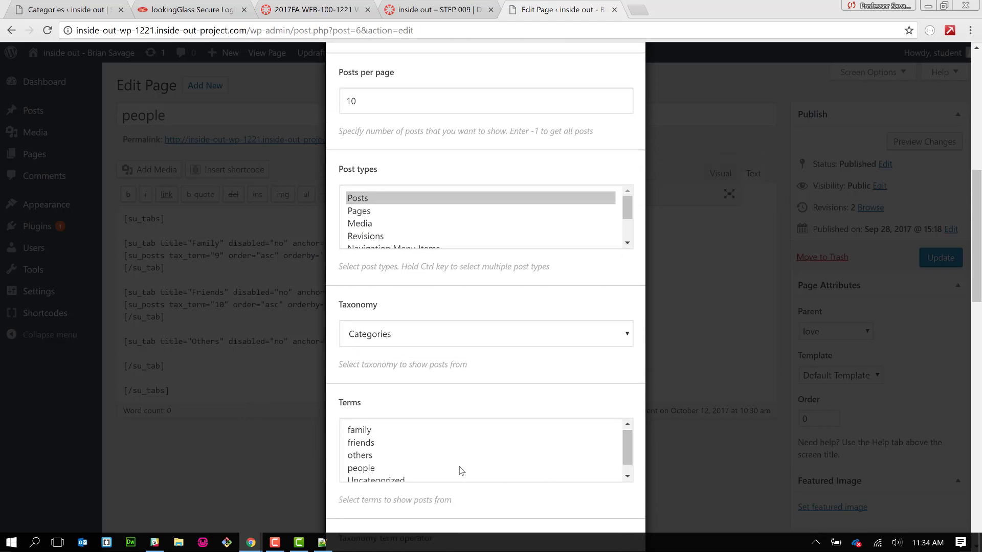
left_click(442, 455)
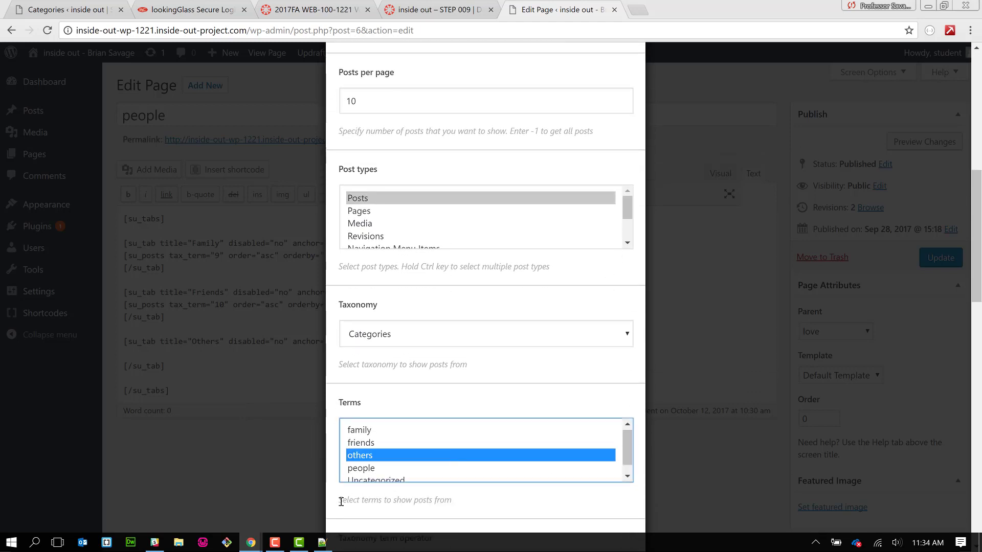
scroll(341, 501, "down", 19)
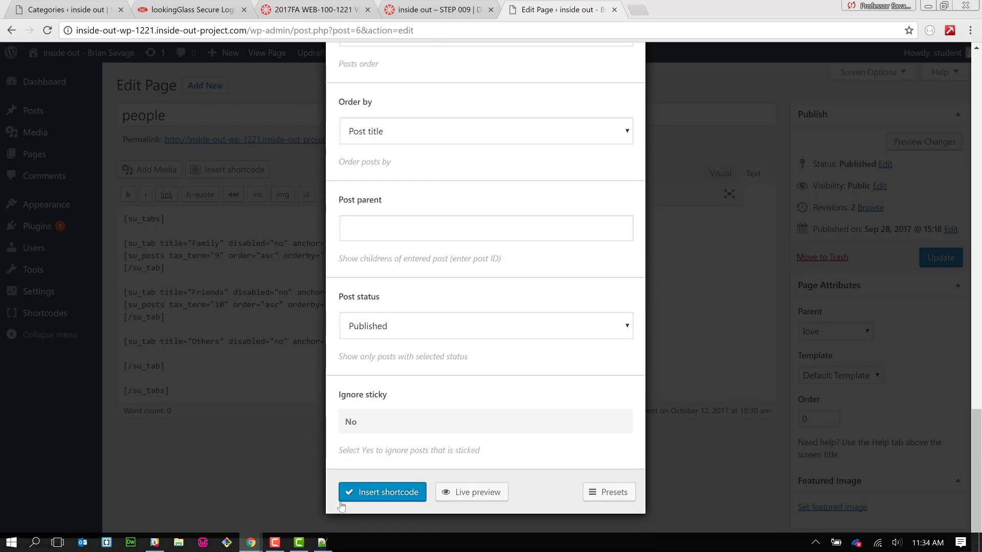
left_click(410, 492)
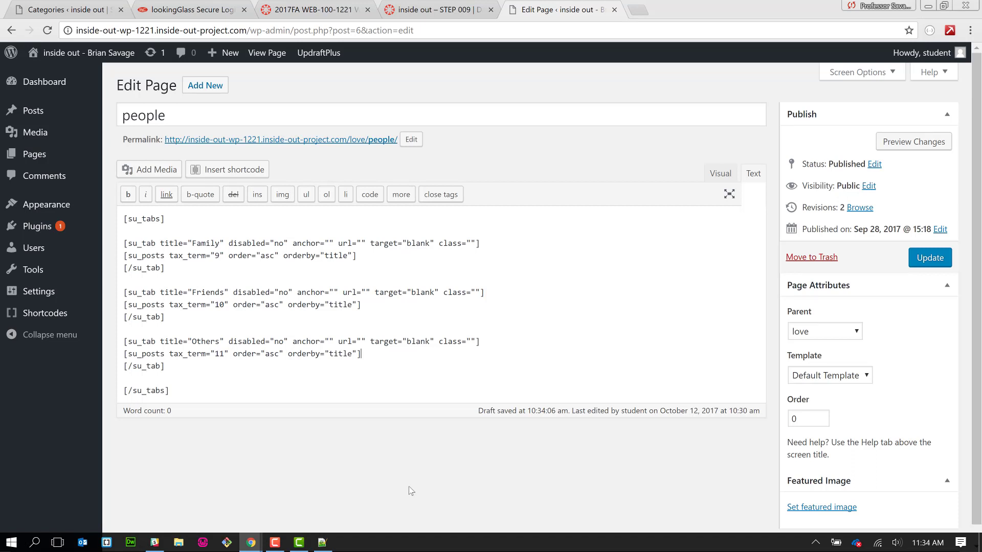
- Add blank lines above the opening [su_tabs] shortcode
left_click(125, 219)
key("Return")
key("Return")
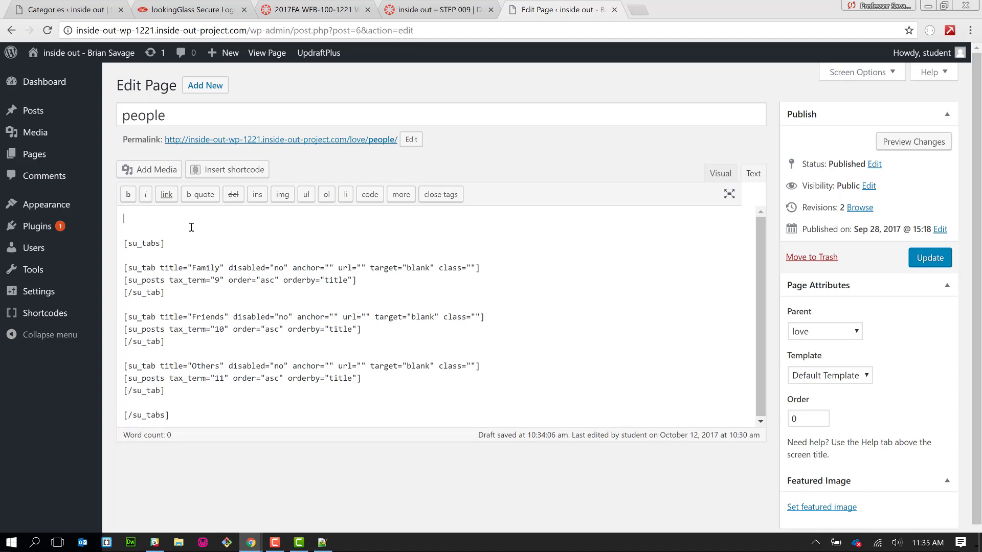
key("alt+Tab")
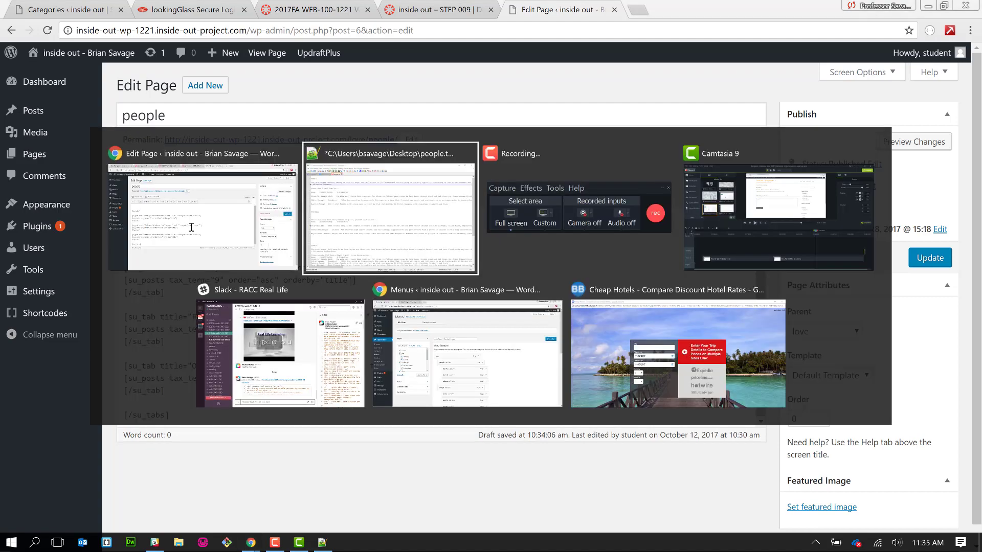
- Copy the Kubler-Ross quote and its attribution from lines 38–39 of people.txt
scroll(169, 169, "down", 3)
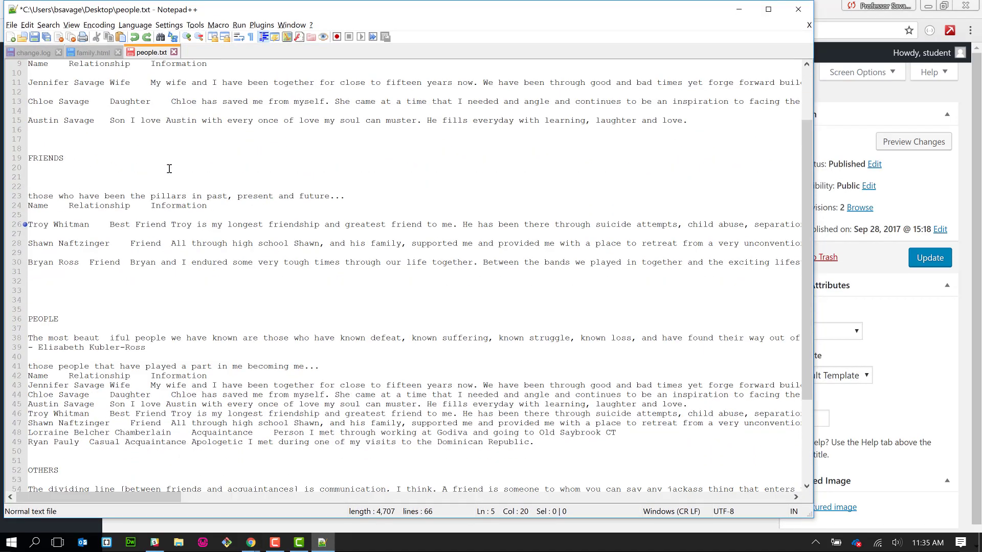
right_click(169, 169)
left_click(149, 349)
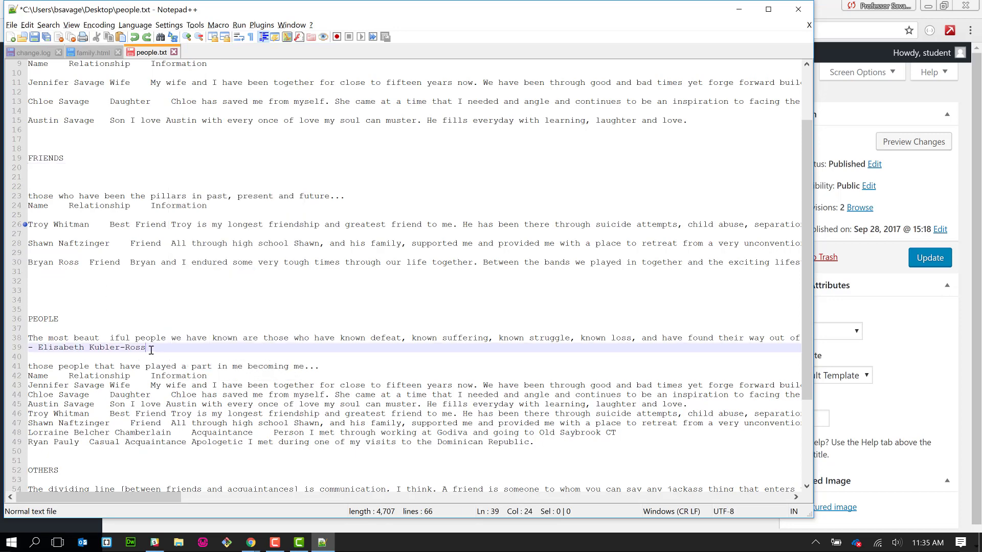
left_click_drag(151, 349, 29, 338)
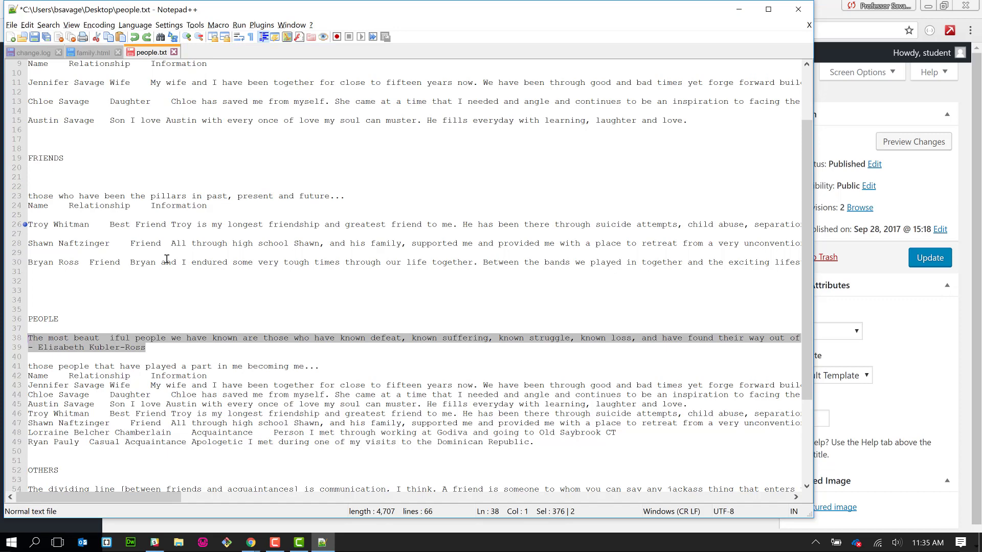
key("alt+Tab")
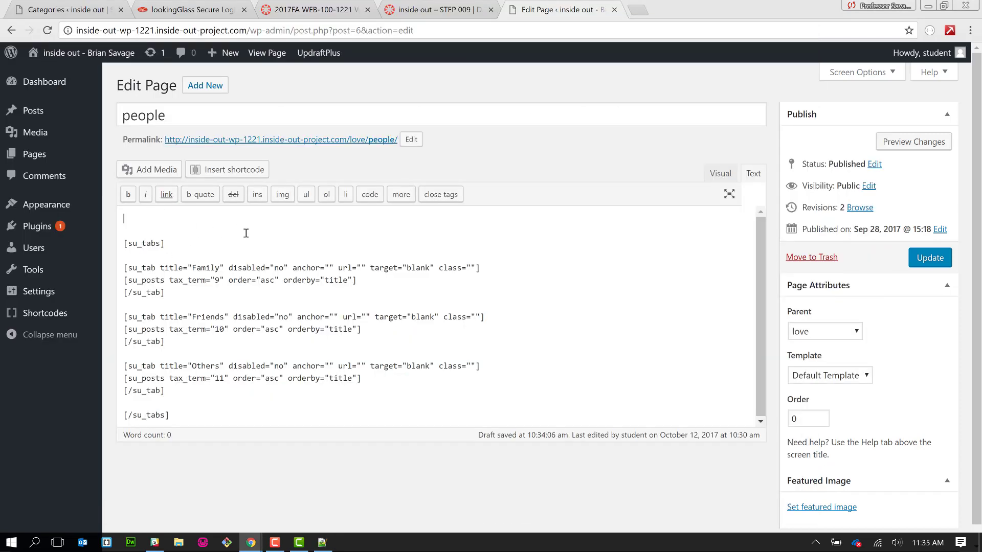
- Start a Quote shortcode and paste the Kubler-Ross passage into its Content box
left_click(246, 171)
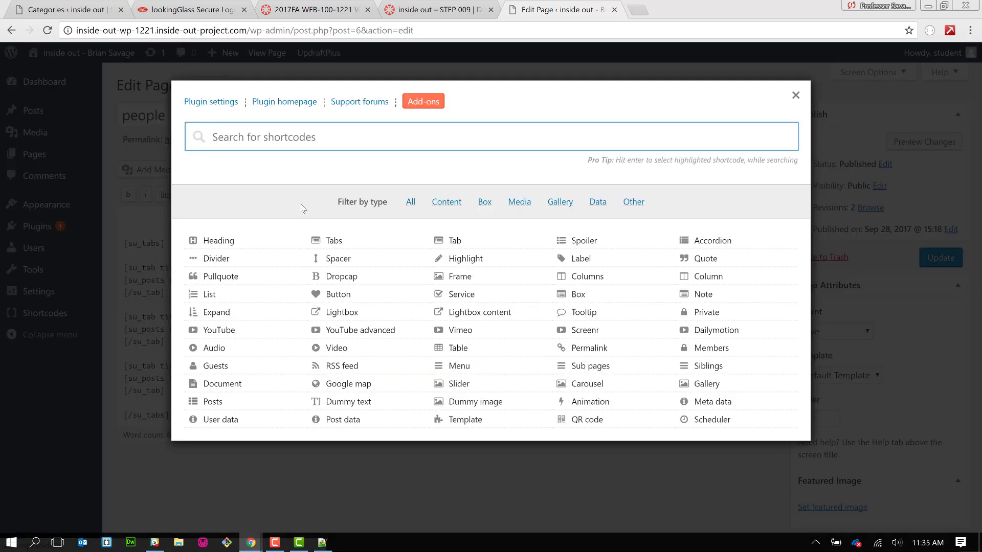
left_click(325, 243)
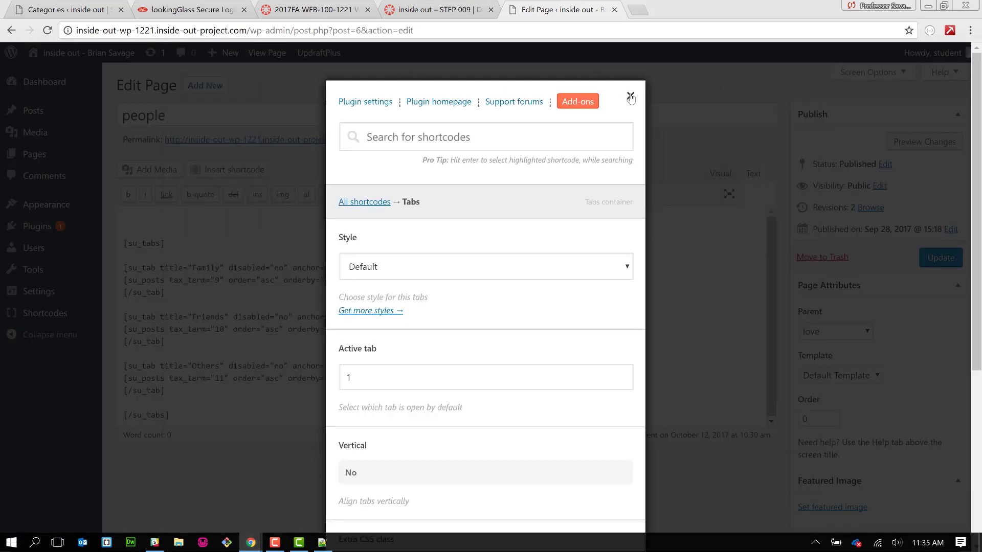
left_click(630, 95)
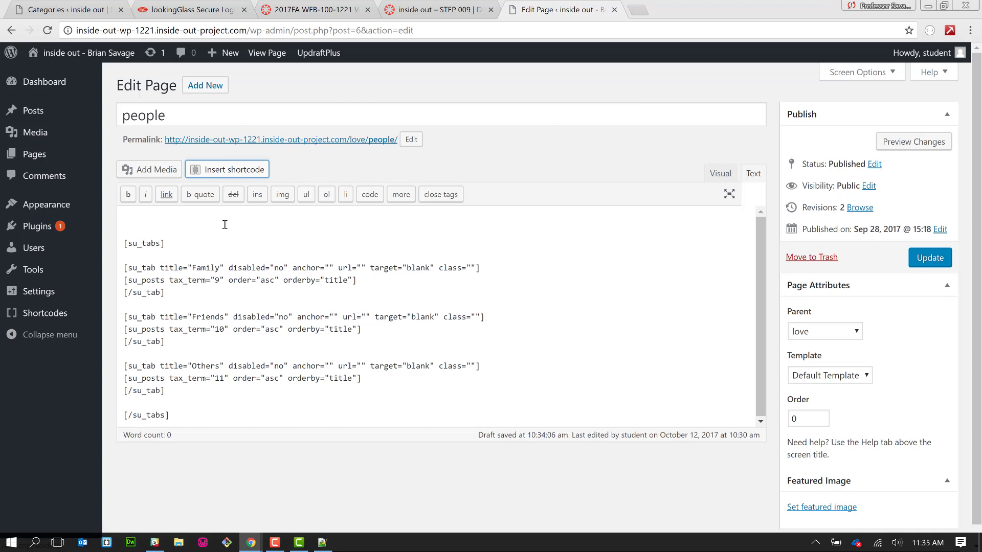
left_click(216, 170)
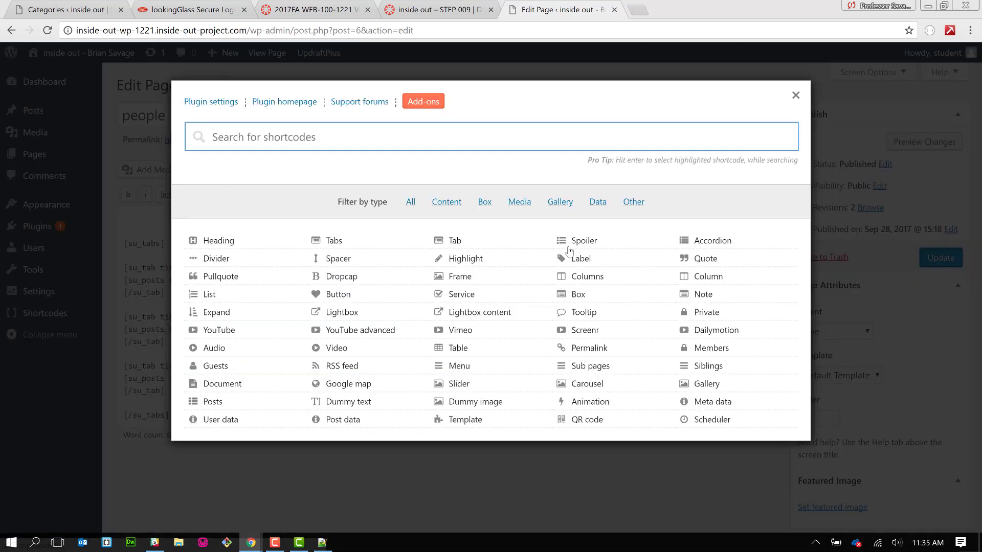
left_click(687, 259)
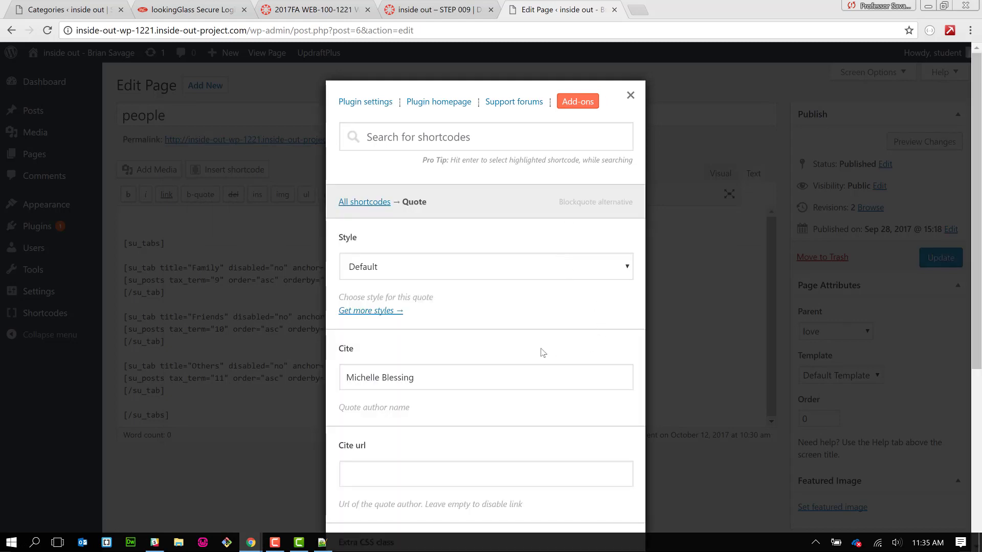
scroll(541, 350, "down", 3)
scroll(543, 352, "down", 1)
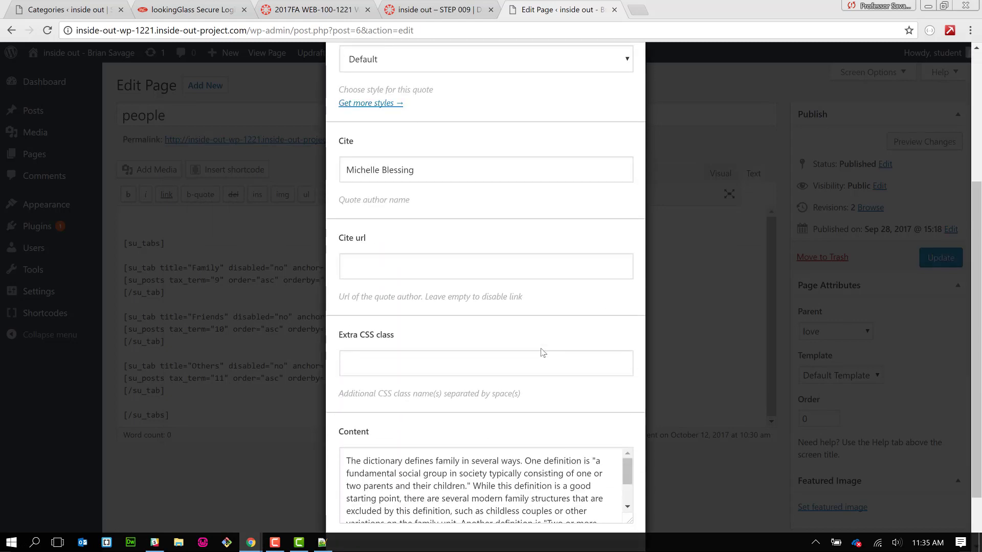
left_click(504, 480)
key("ctrl+a")
key("BackSpace")
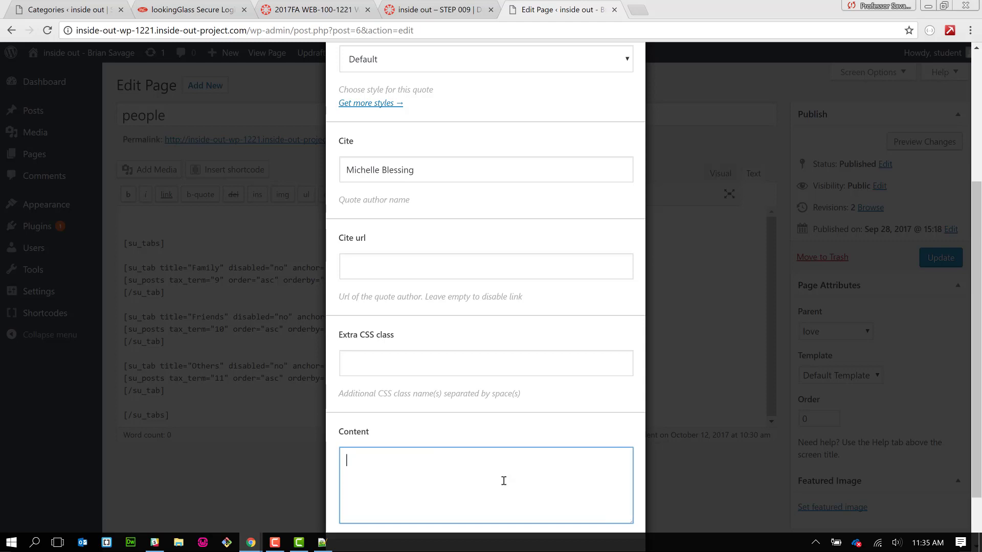
type("The most beautiful people we have known are those who have known defeat, known suffering, known struggle, known loss, and have found their way out of the depths. These persons have an appreciation, a sensitivity, and an understanding of life that fills them with compassion, gentleness, and a deep loving concern. Beautiful people do not just happen. - Elisabeth Kubler-Ross")
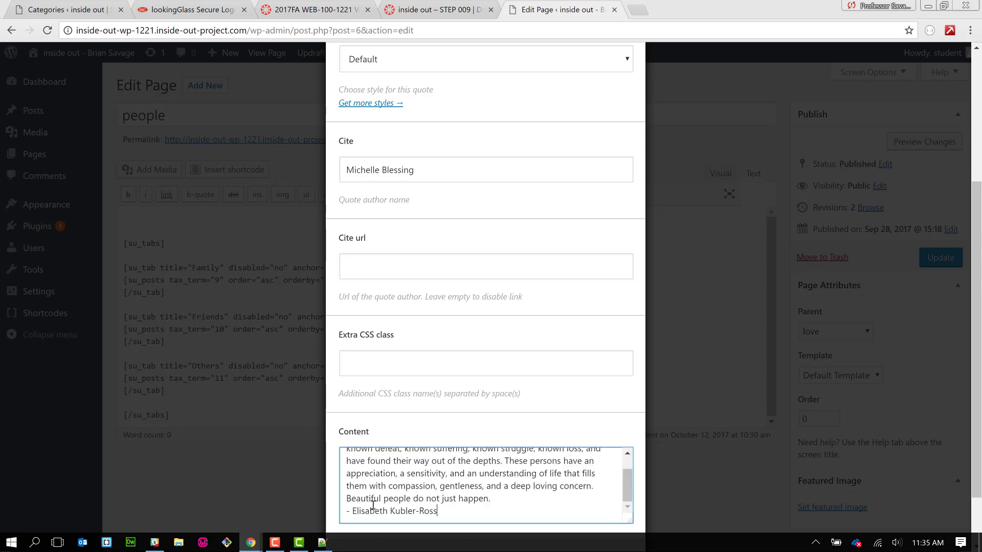
- Move Elisabeth Kubler-Ross into the Cite field, insert the quote, and update the page
left_click(353, 511, "shift")
key("ctrl+c")
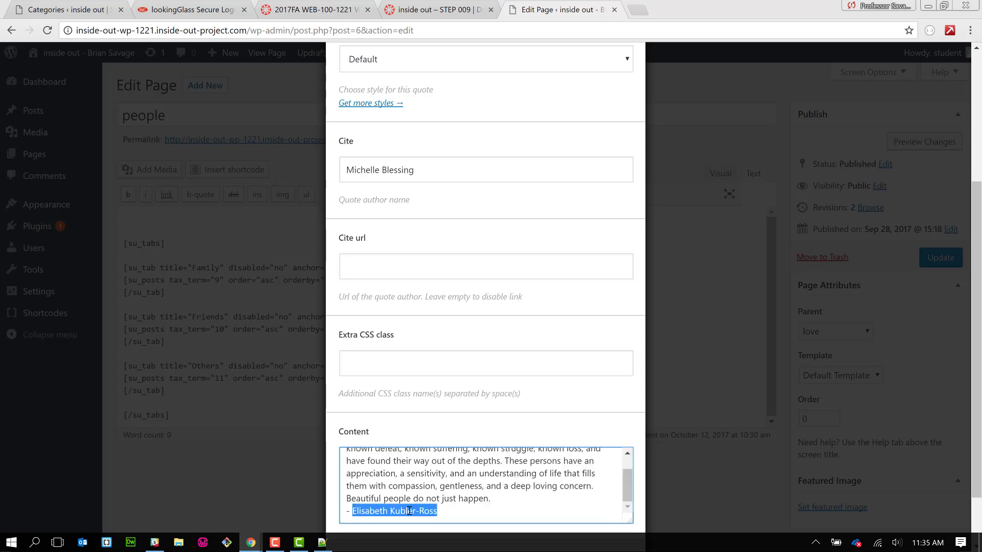
key("BackSpace")
key("BackSpace")
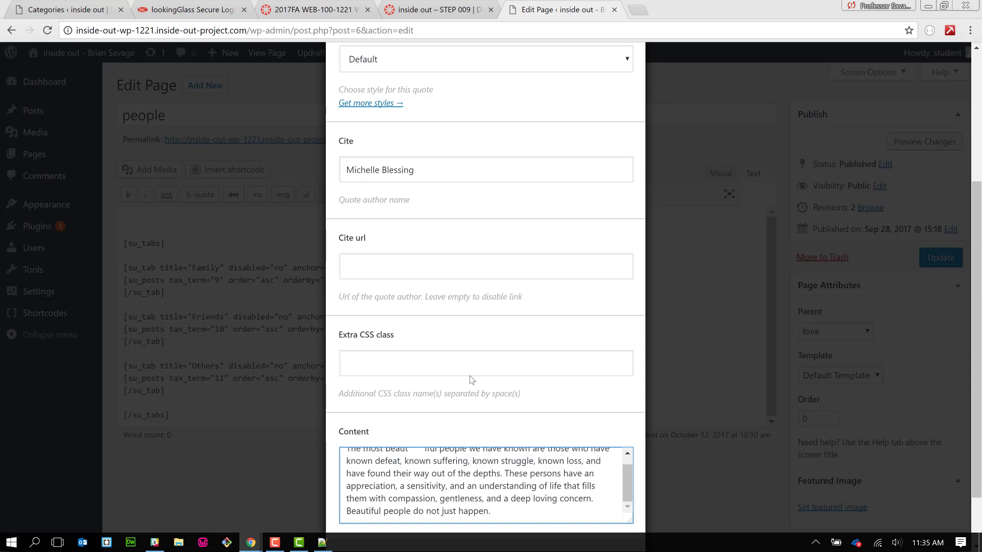
left_click(450, 168)
key("ctrl+a")
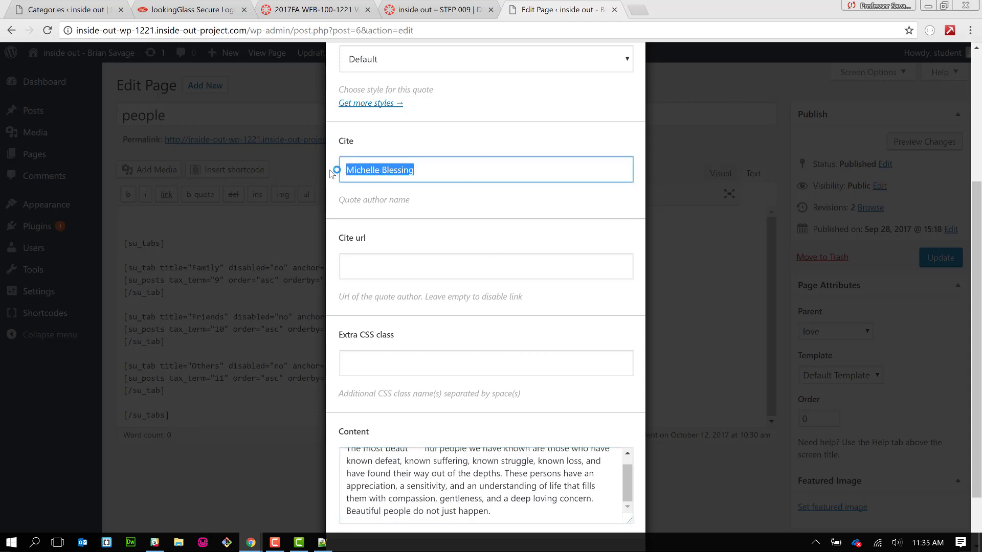
key("BackSpace")
key("ctrl+v")
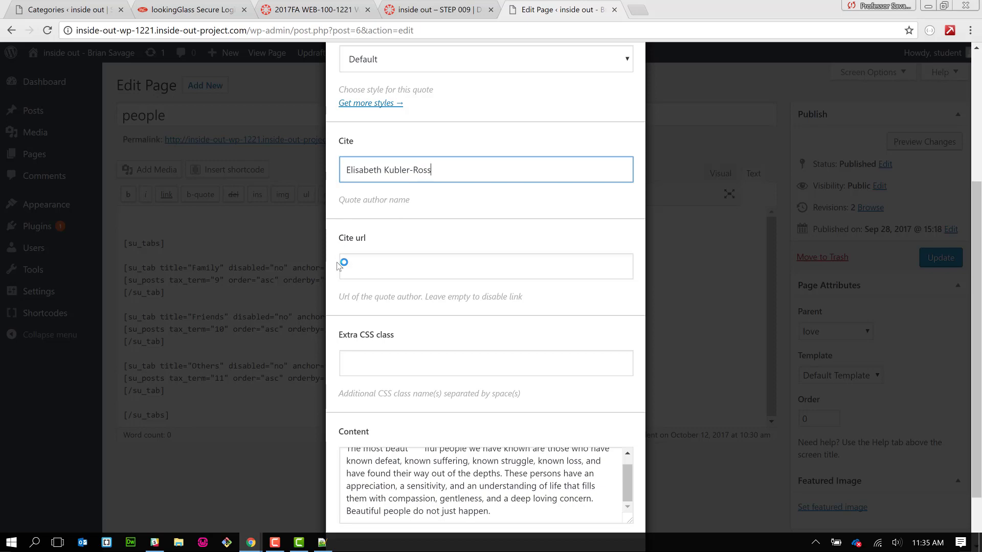
scroll(338, 265, "down", 2)
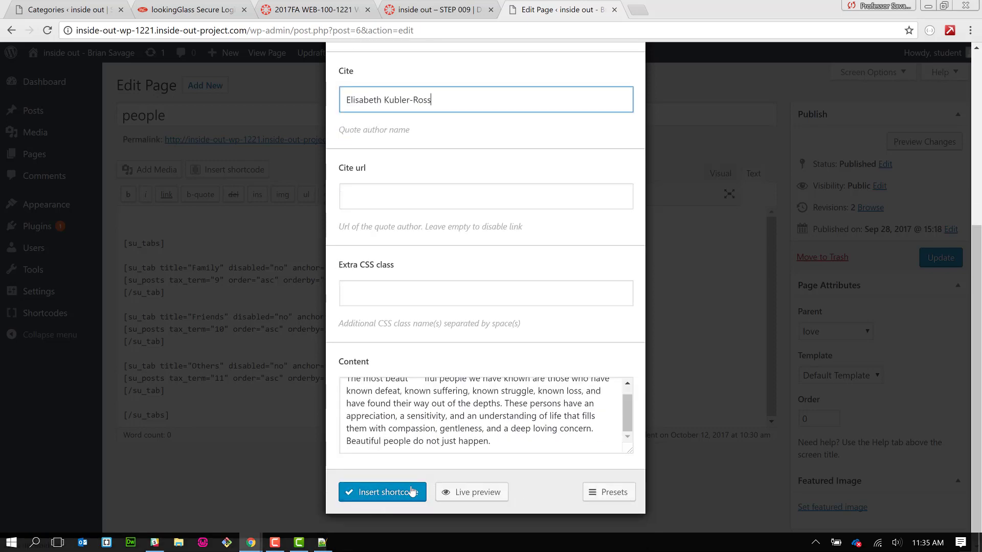
left_click(412, 492)
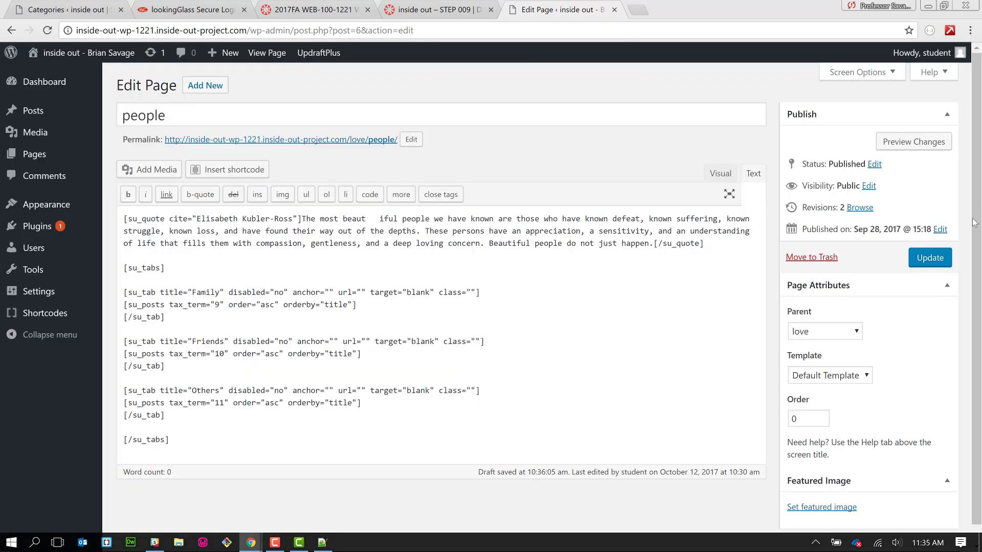
left_click(931, 258)
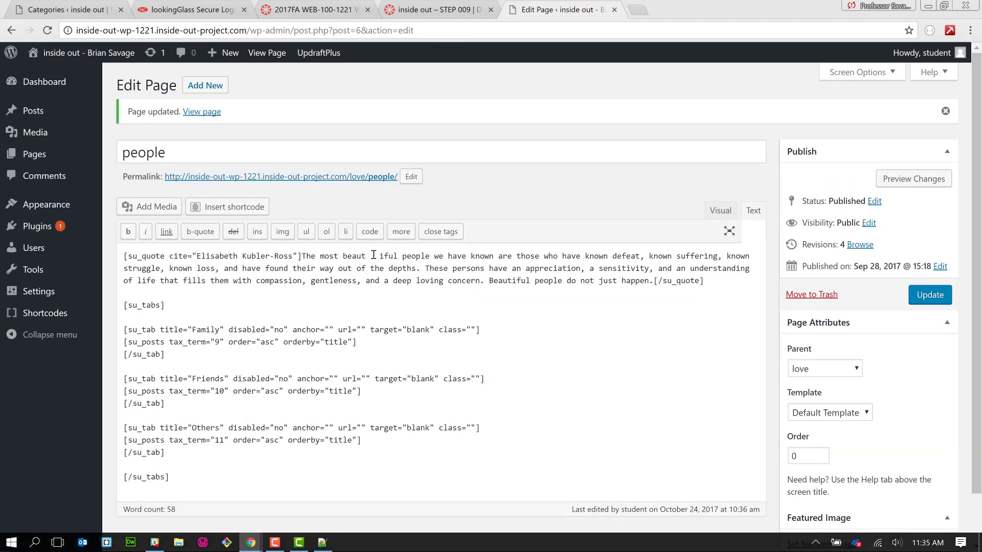
- Join 'beaut iful' into 'beautiful', update the page, and view it via the permalink
left_click_drag(365, 255, 374, 255)
key("BackSpace")
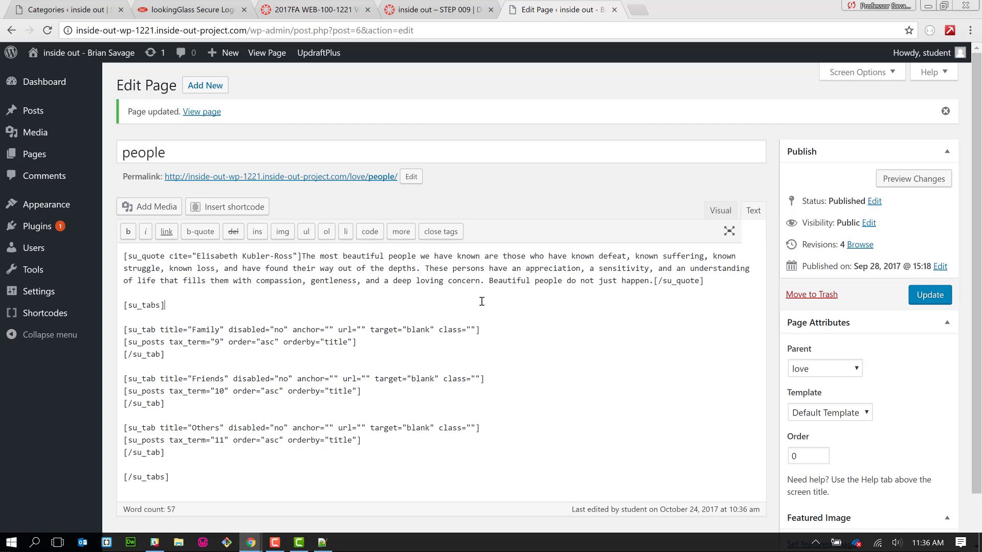
left_click(930, 295)
left_click(341, 177)
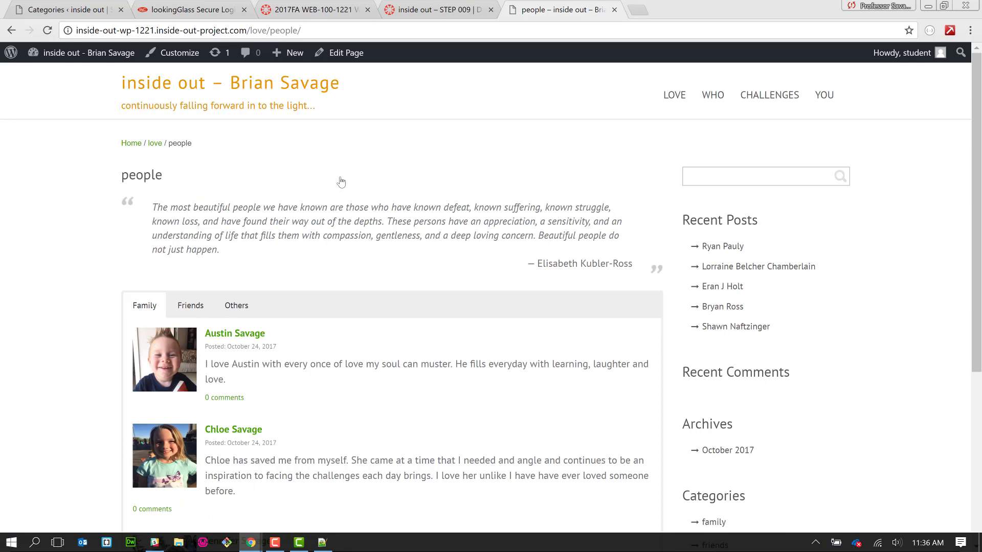
- On the live page, switch through the Friends, Others and Family tabs, then check the LOVE menu items
scroll(341, 182, "down", 3)
scroll(265, 211, "up", 1)
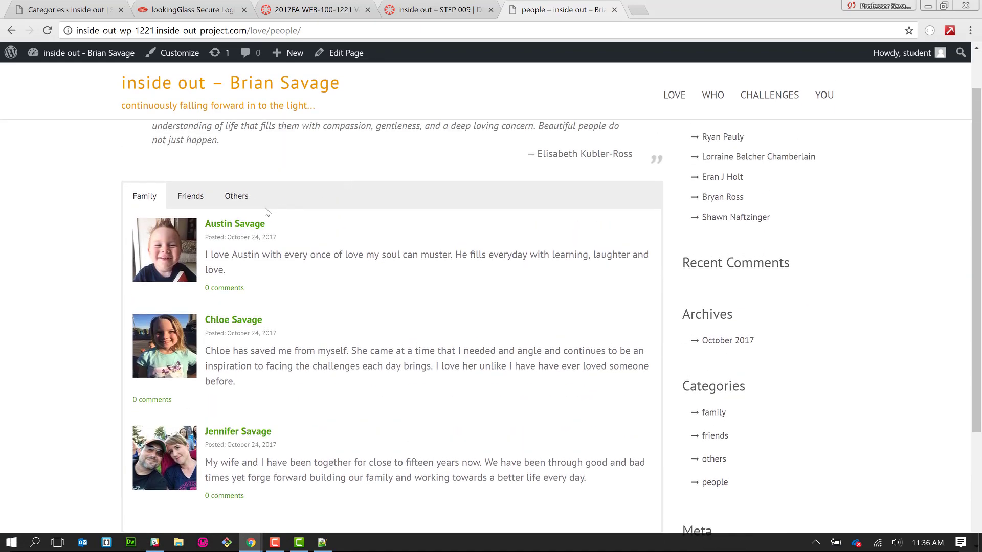
left_click(196, 200)
left_click(227, 203)
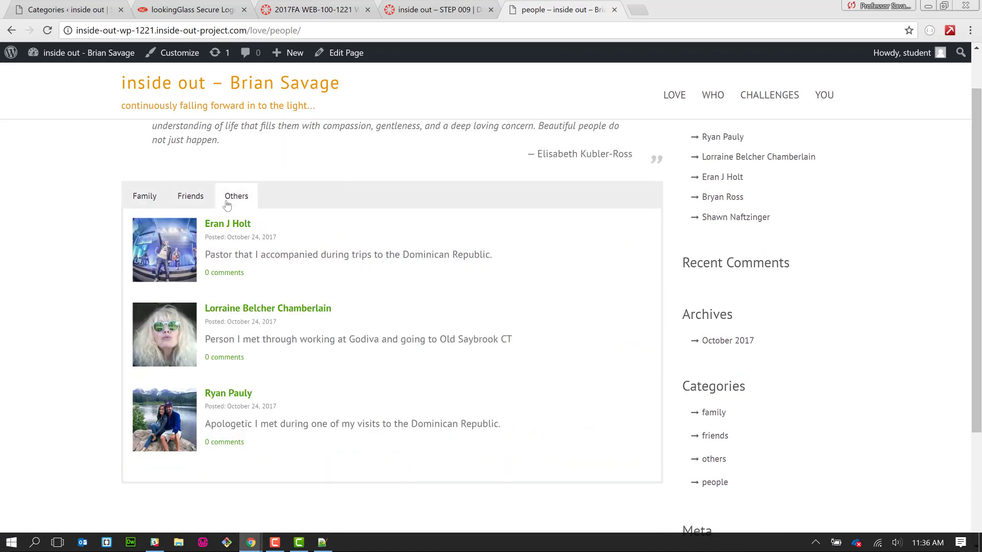
left_click(128, 198)
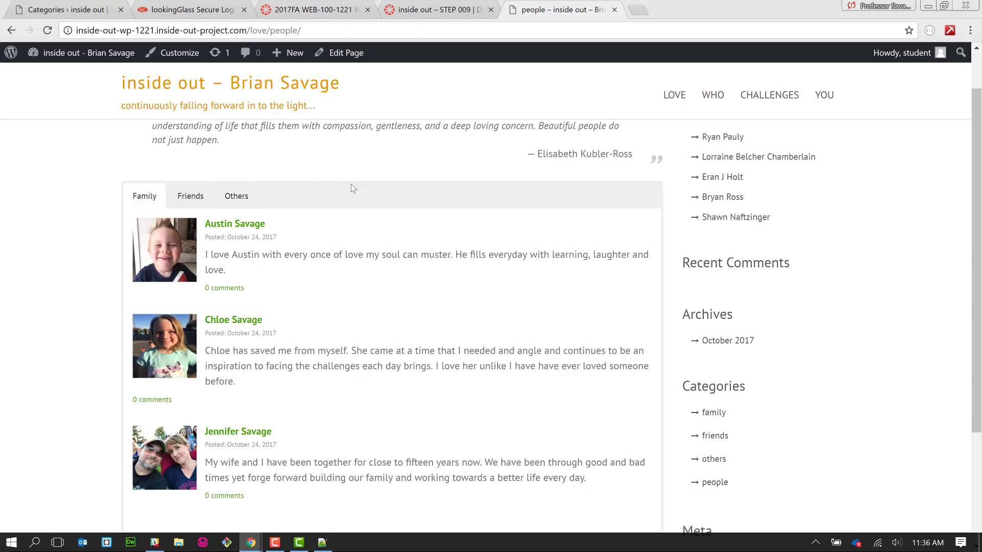
scroll(351, 185, "up", 2)
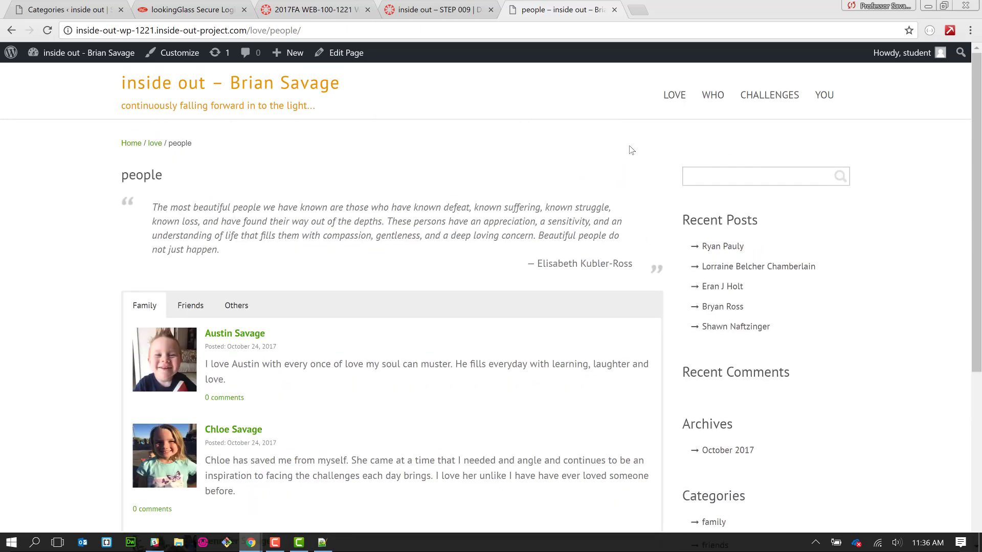
mouse_move(683, 121)
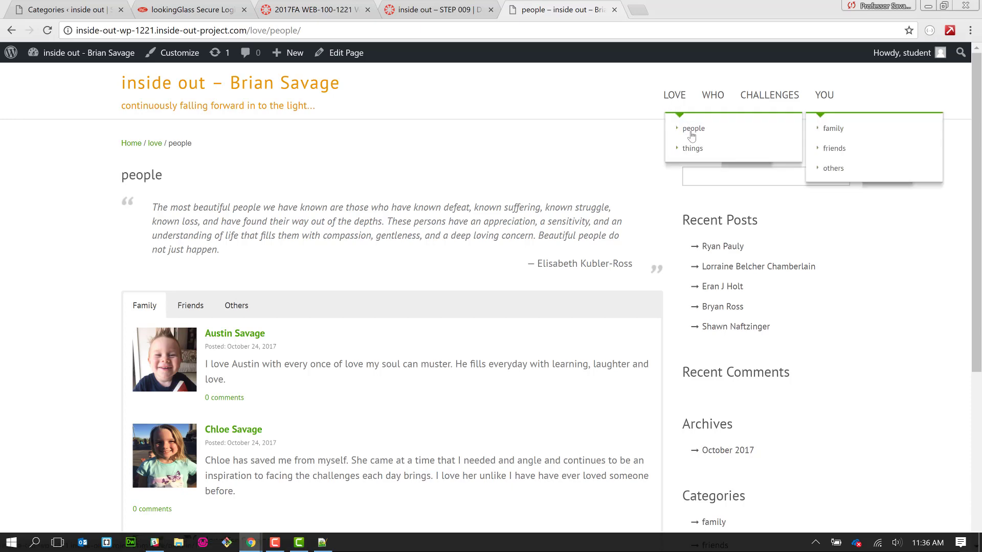
mouse_move(690, 153)
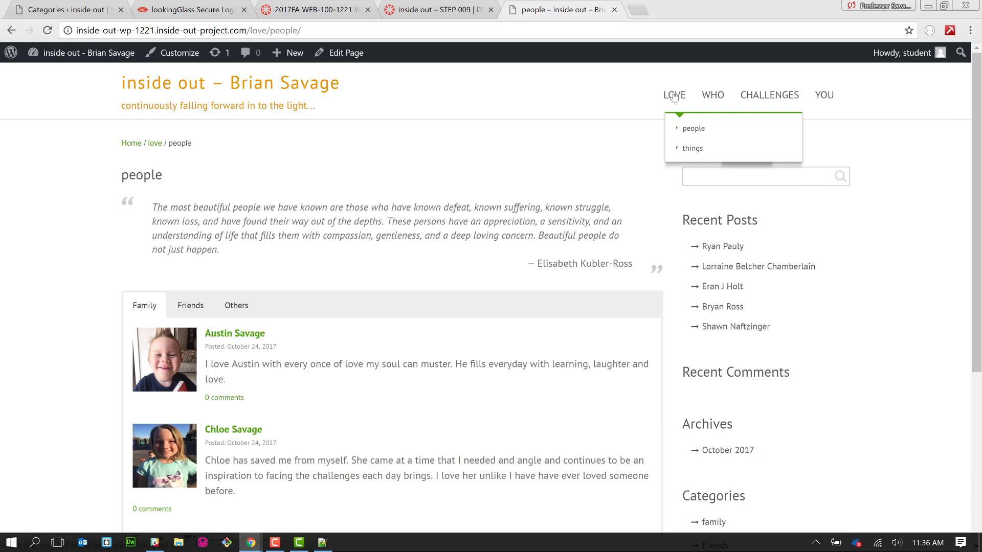